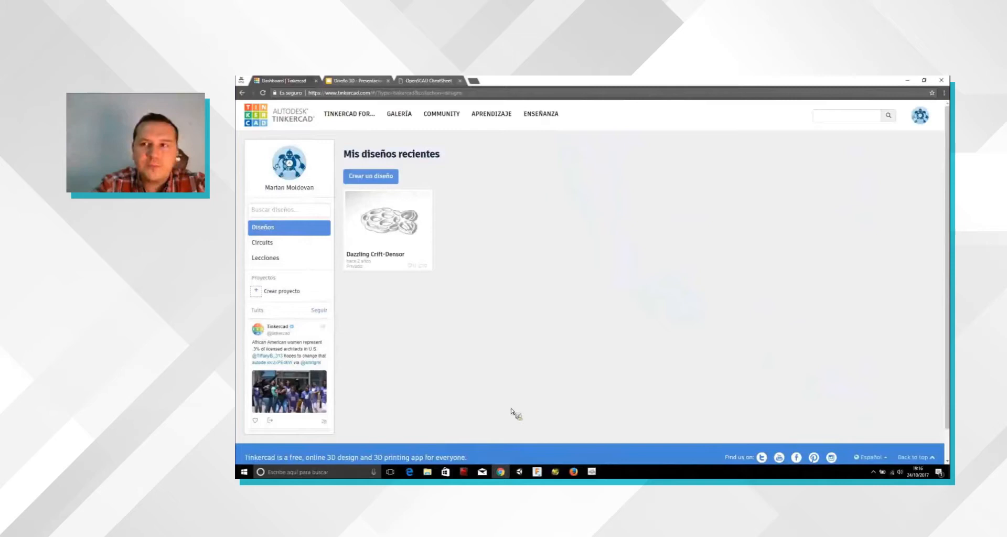
Step: Create a new 3D design and display the browser in full screen
left_click(374, 179)
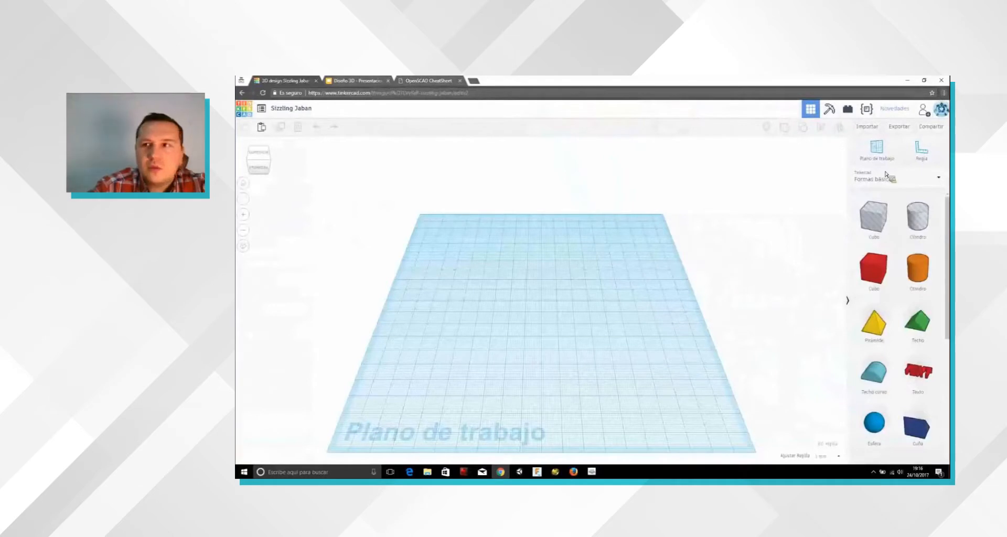
key("alt+f")
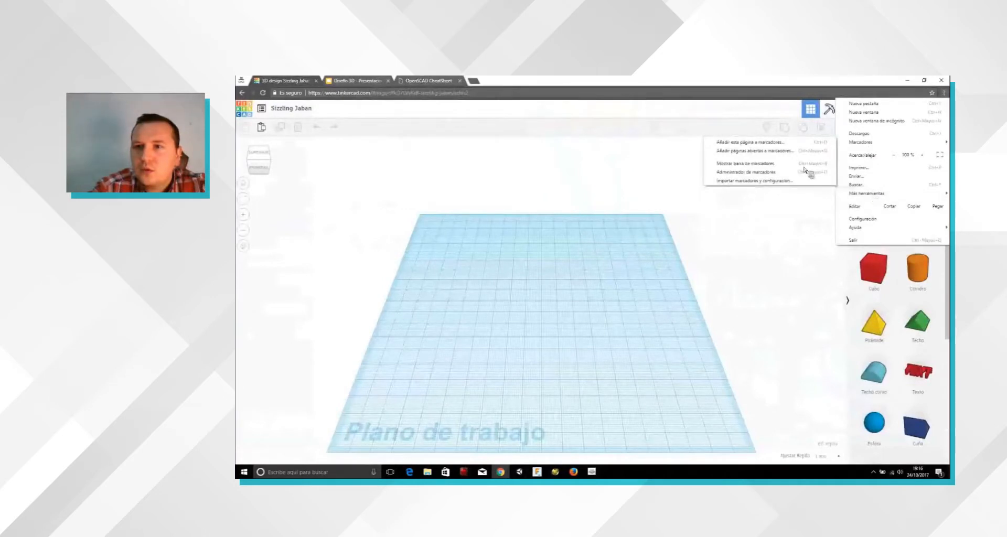
mouse_move(869, 194)
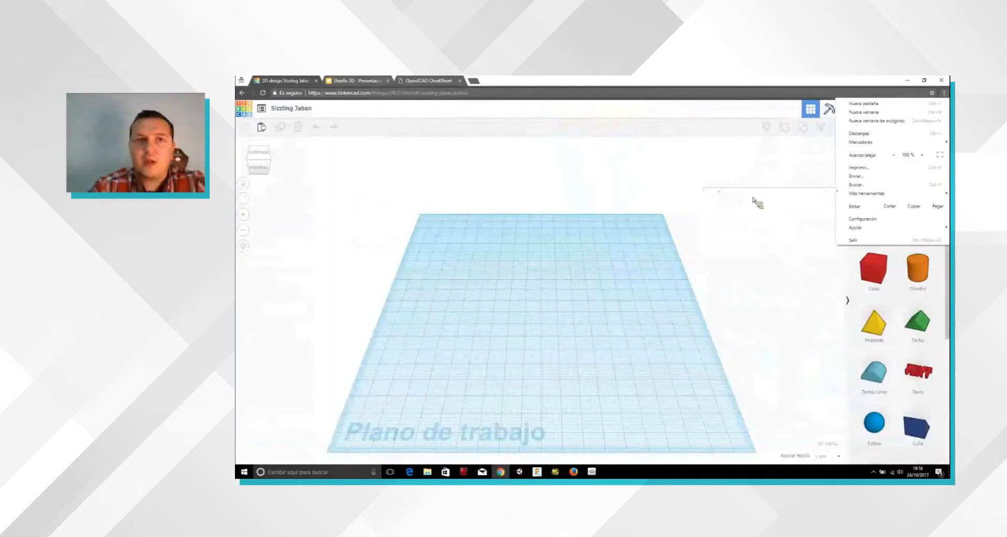
key("F11")
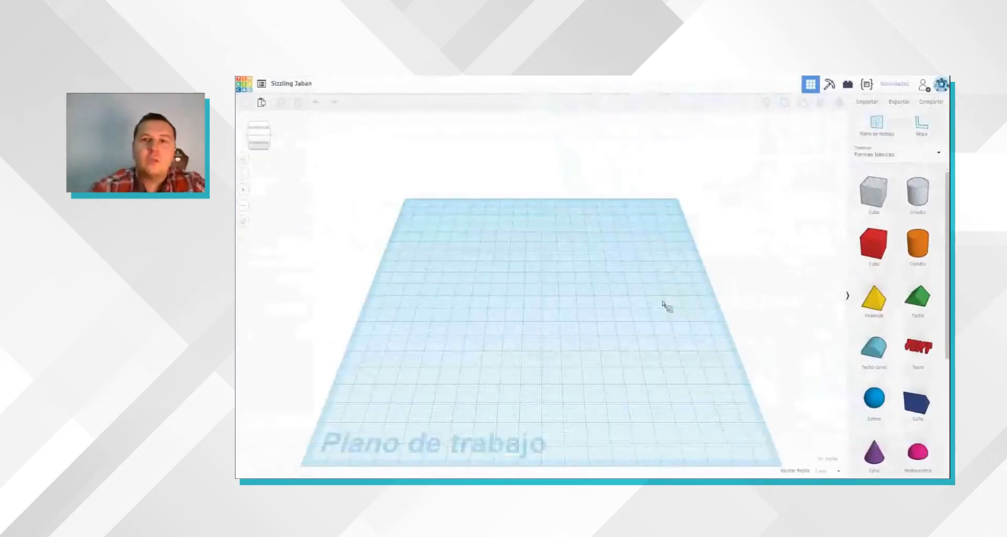
Step: Examine the empty workplane from several angles and distances by orbiting, panning and zooming
right_click_drag(672, 285, 659, 273)
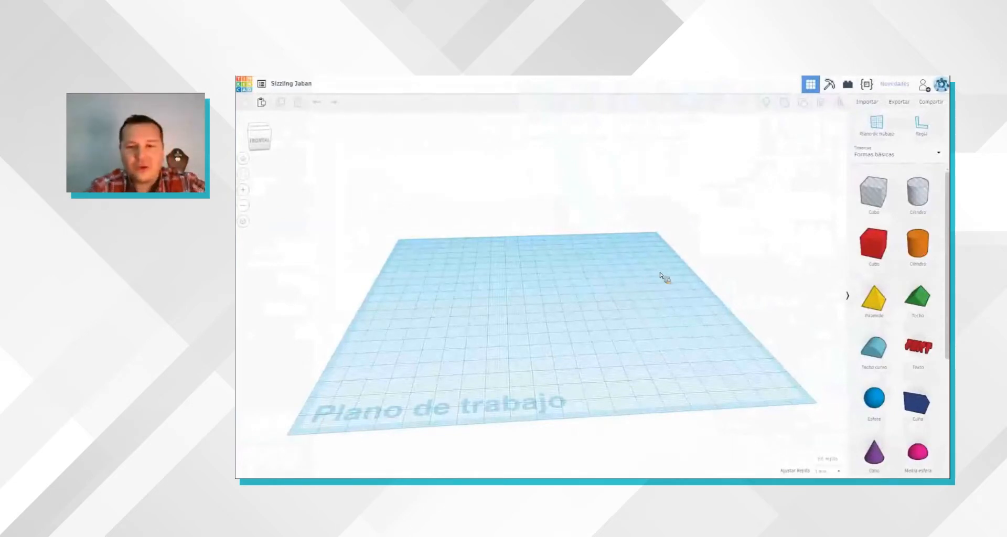
right_click_drag(694, 365, 681, 359)
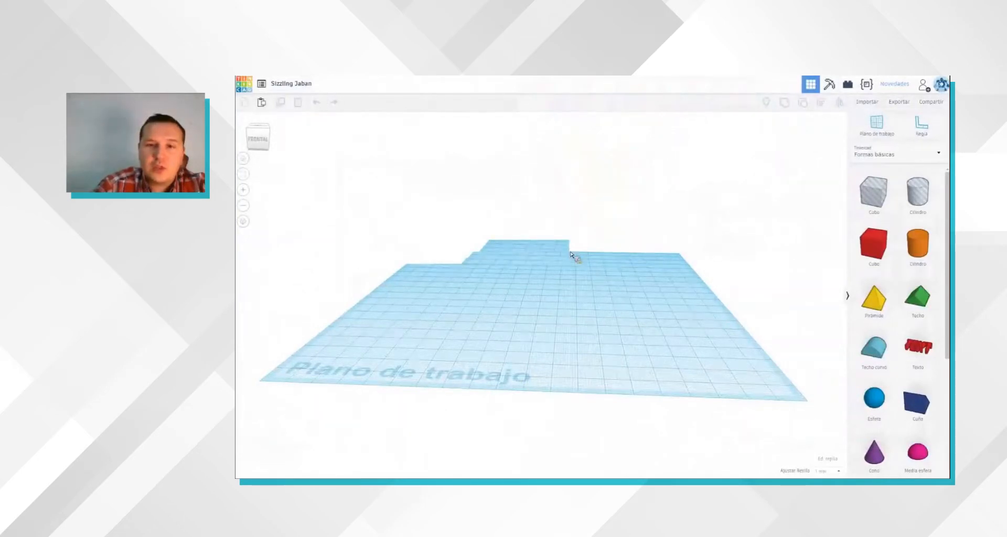
right_click_drag(570, 252, 485, 224)
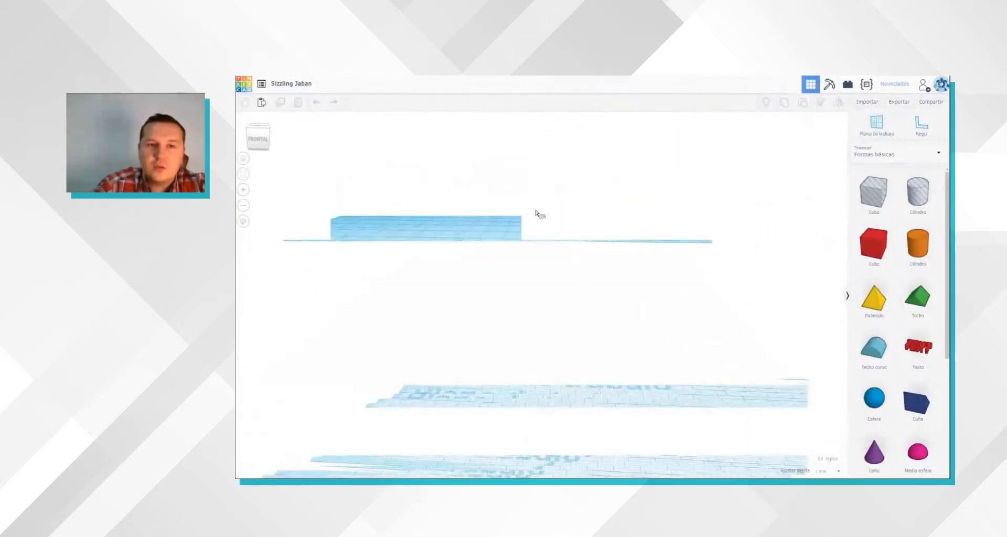
right_click_drag(471, 148, 458, 221)
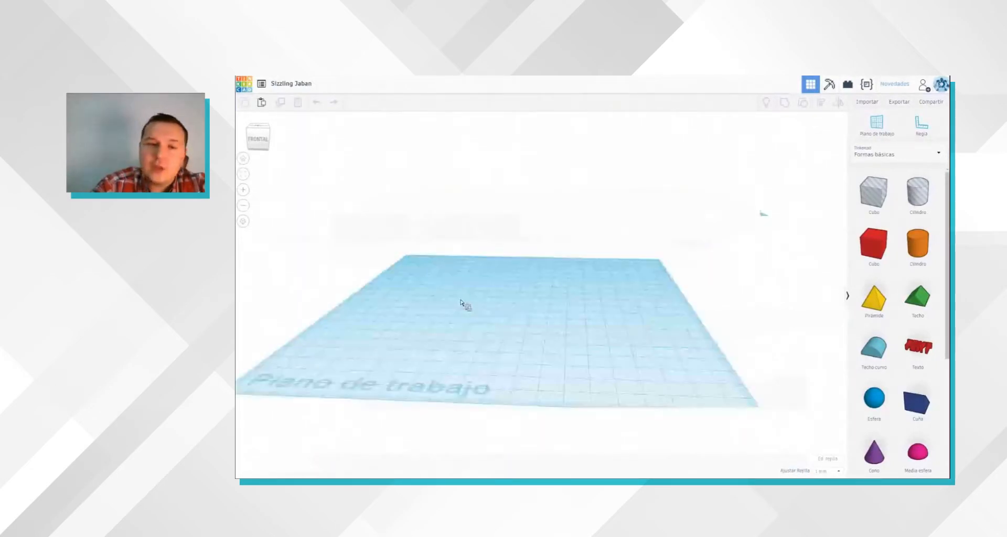
right_click_drag(678, 300, 785, 272)
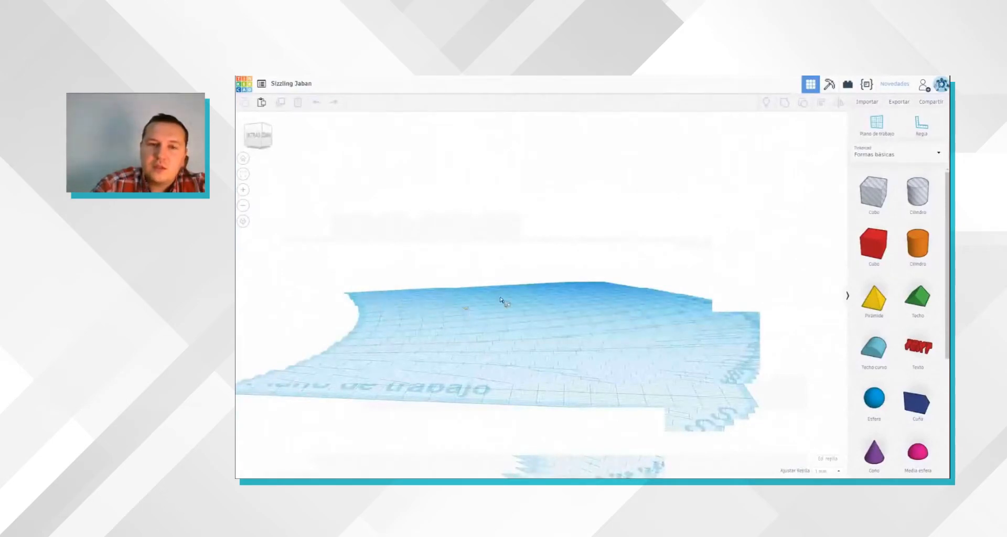
right_click_drag(500, 296, 484, 296)
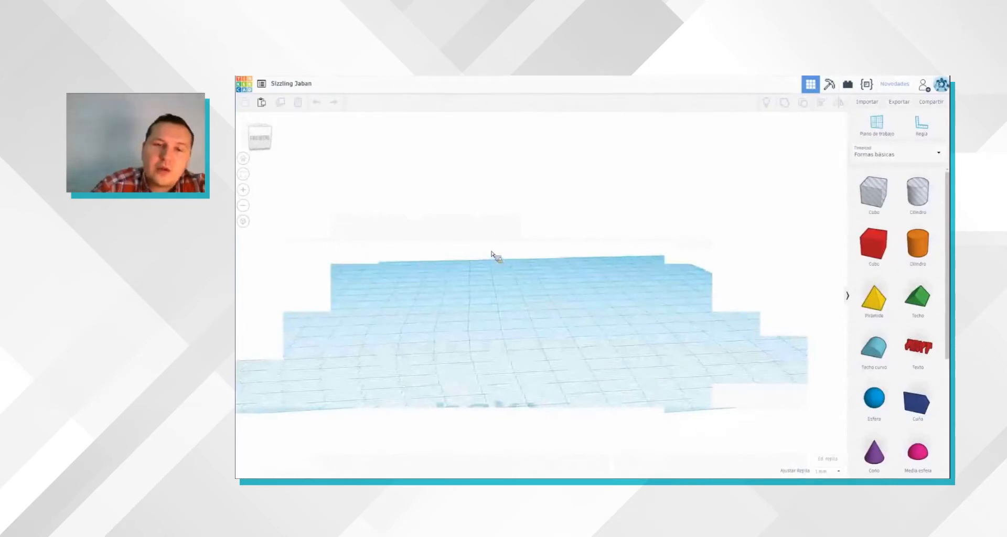
scroll(492, 252, "up", 3)
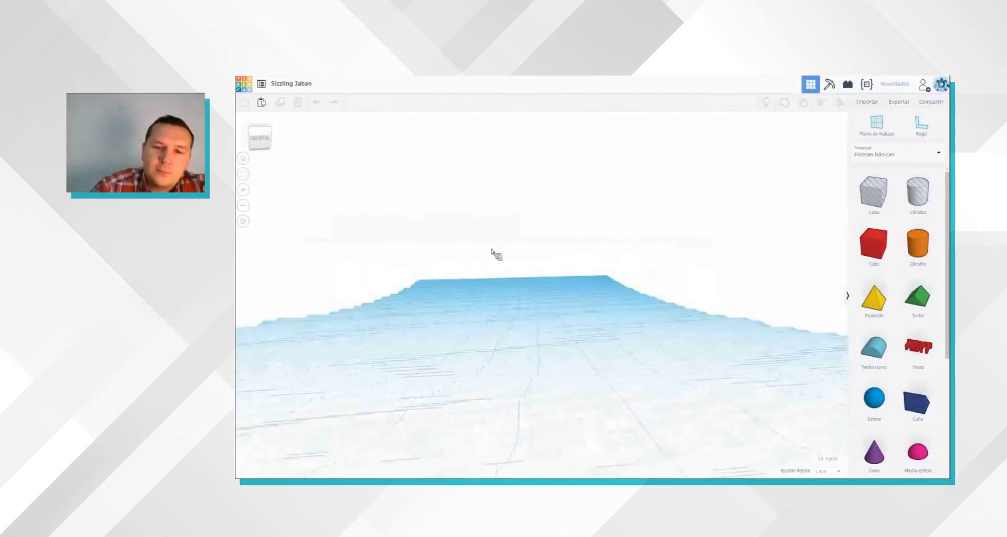
right_click_drag(454, 338, 440, 434)
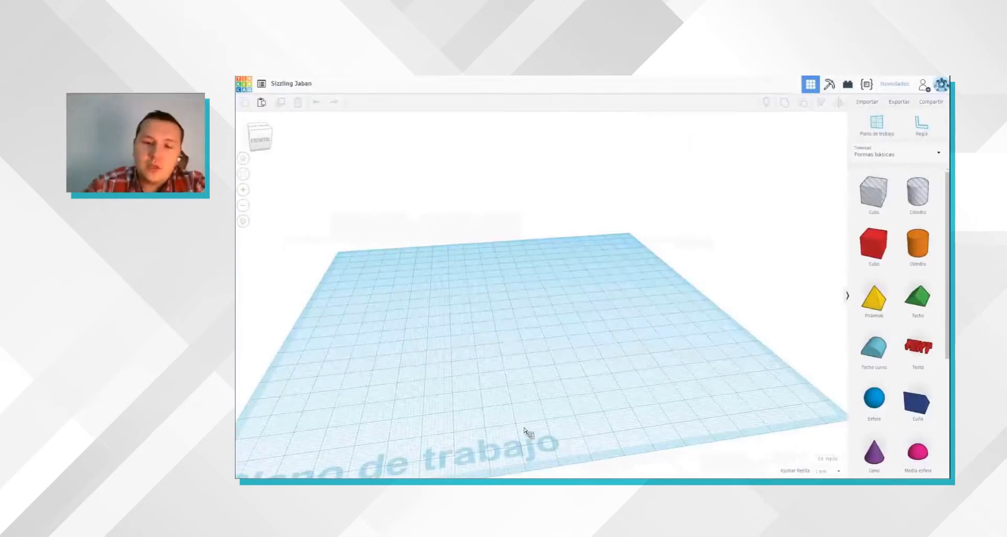
right_click_drag(531, 413, 653, 428)
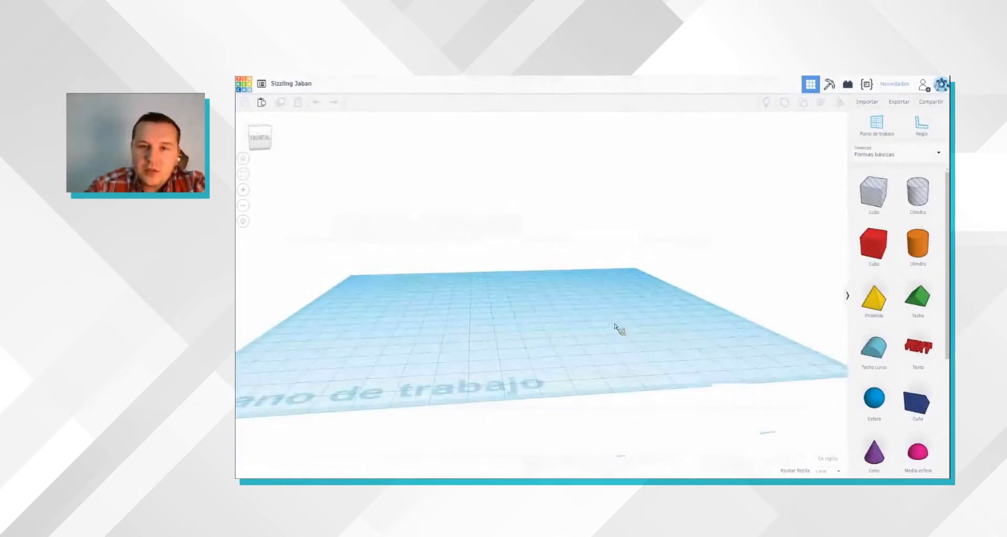
Step: Look at the workplane's grid properties and close them without changes
left_click(827, 459)
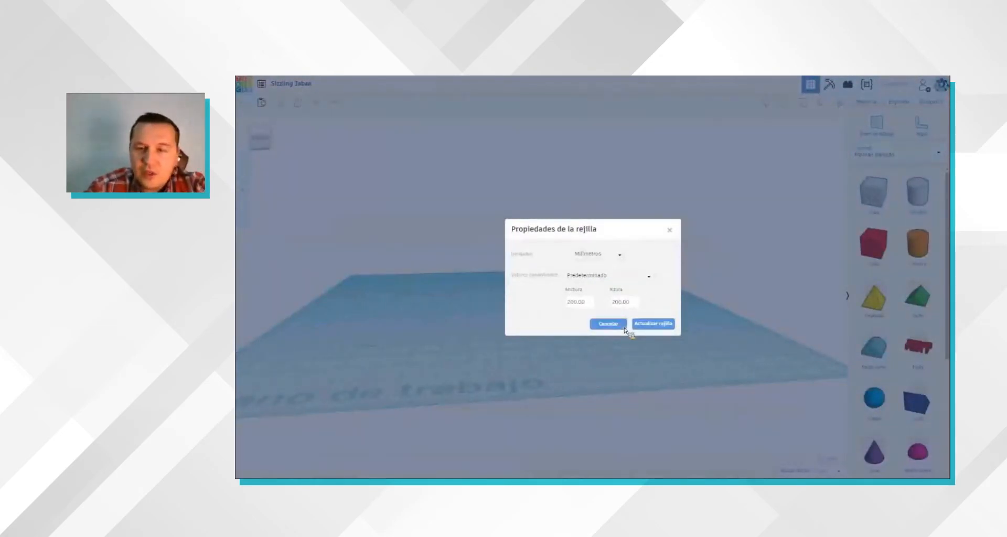
left_click(822, 475)
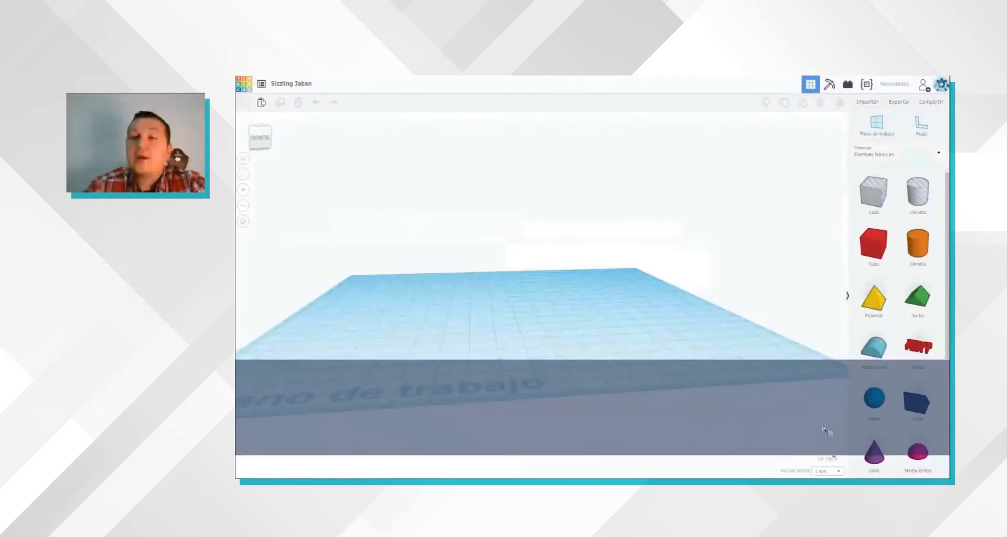
Step: Try a snap grid of 0.1 mm and return the snap setting to 1 mm
left_click(827, 471)
scroll(823, 408, "up", 3)
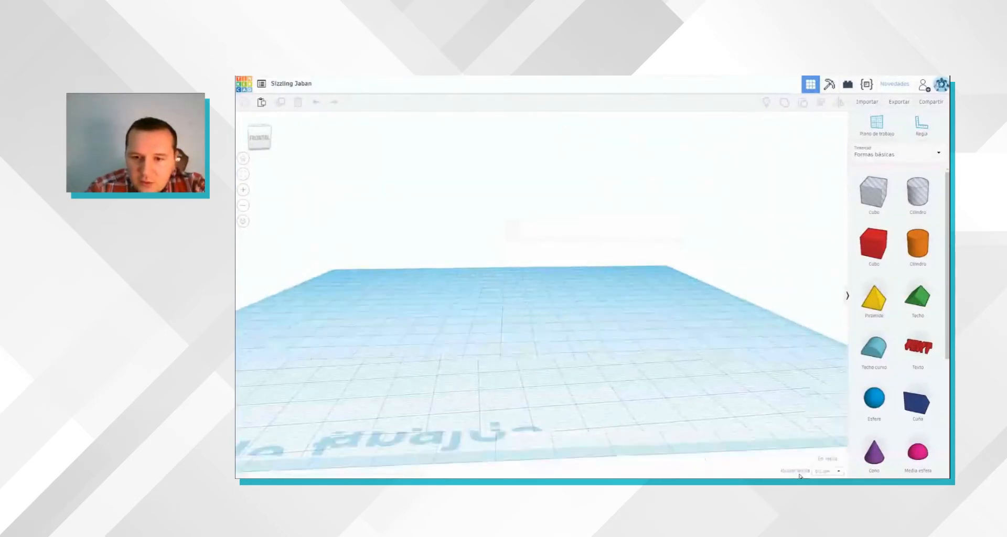
right_click_drag(556, 376, 560, 433)
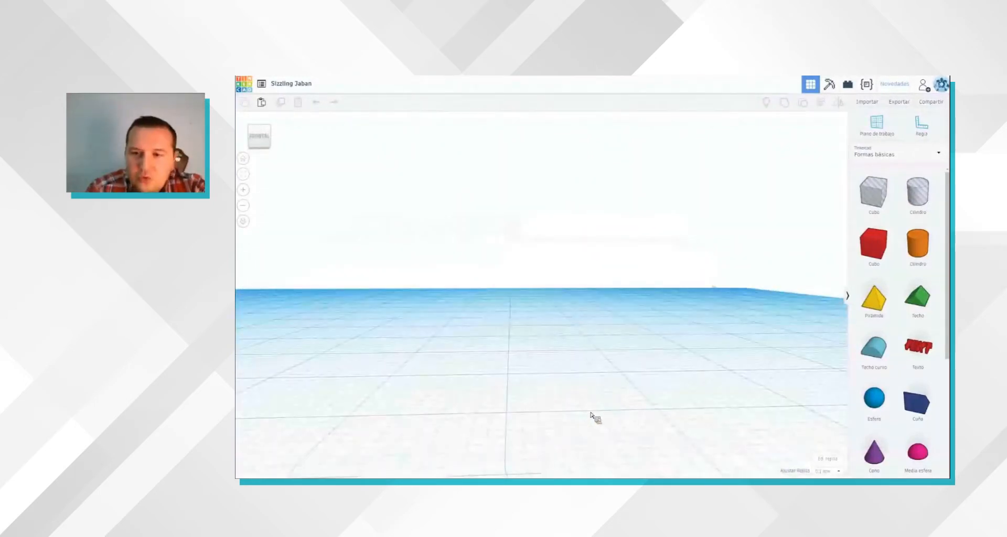
scroll(659, 406, "down", 5)
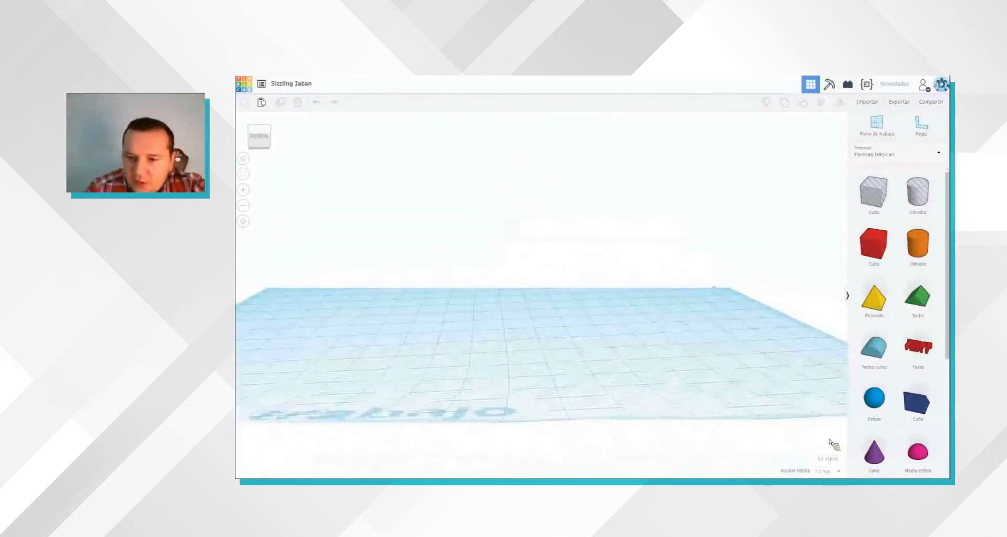
left_click(835, 471)
left_click(646, 385)
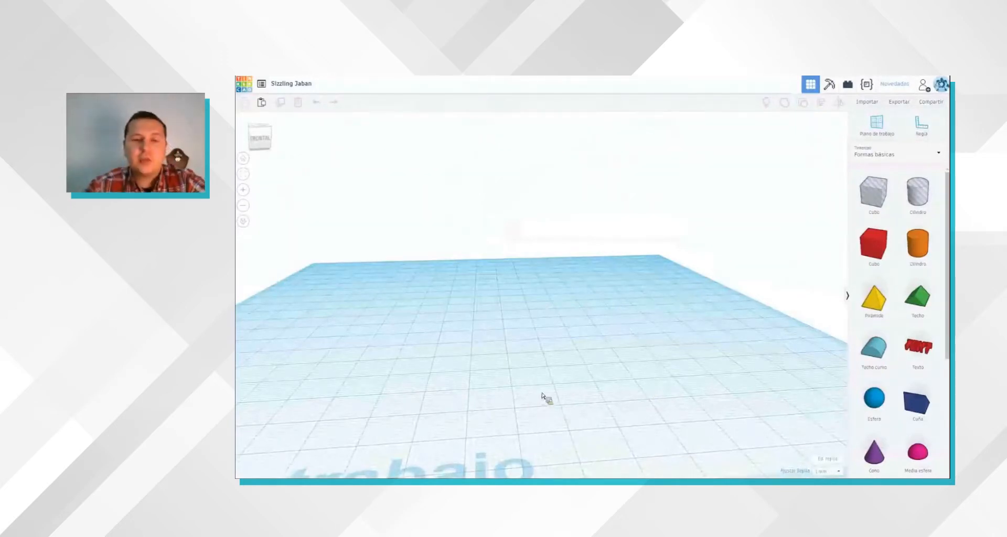
Step: Restore the home view of the workplane and use the view cube to inspect it from the side and the top
scroll(535, 398, "down", 3)
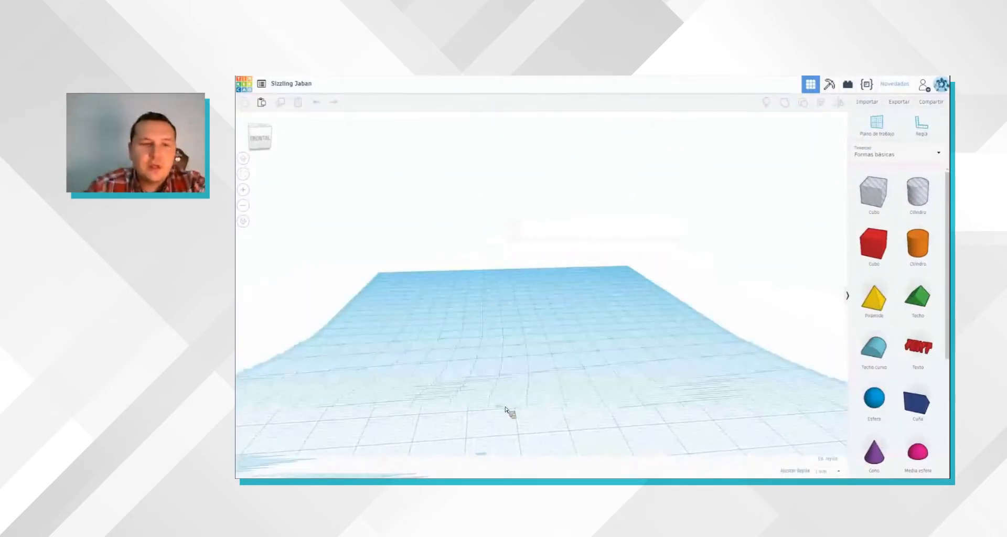
scroll(497, 403, "down", 3)
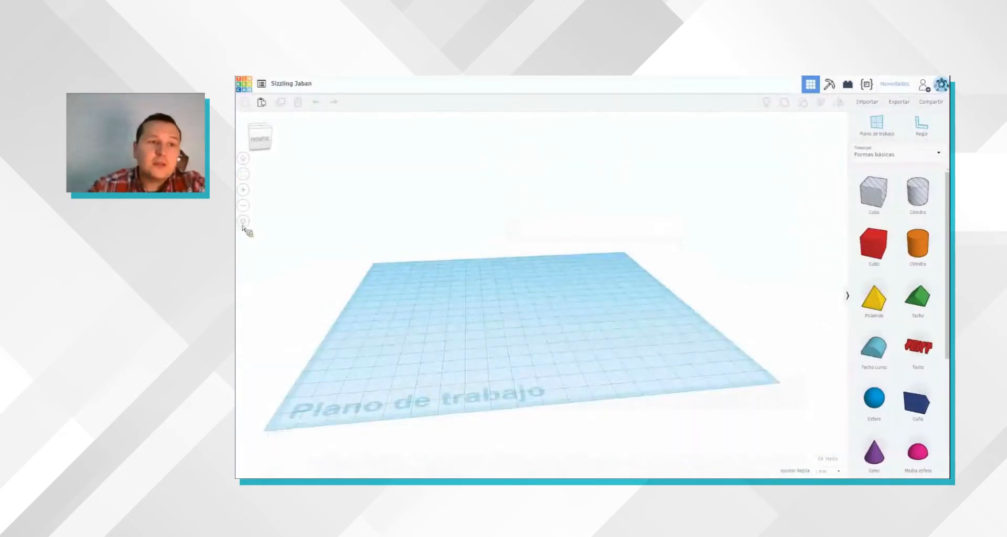
left_click(247, 163)
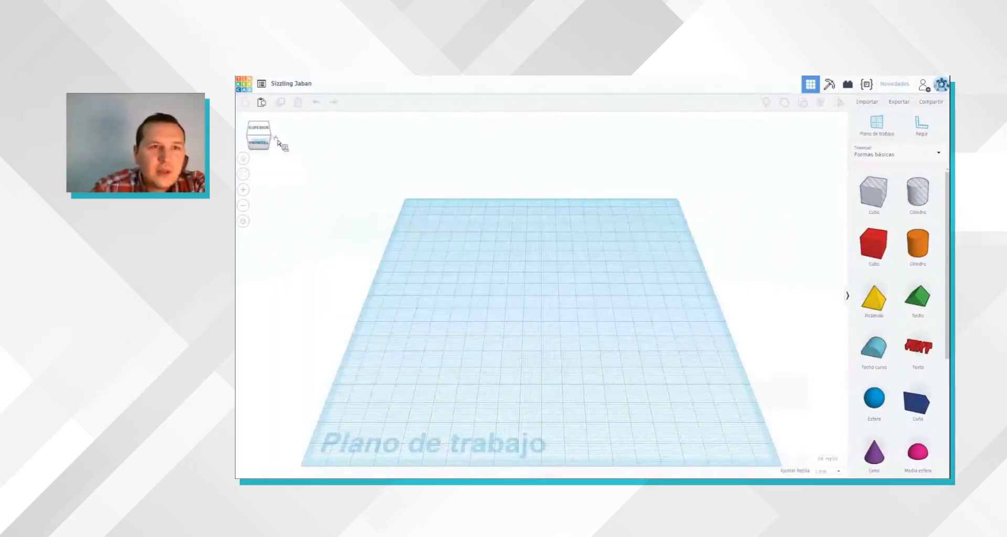
left_click_drag(269, 143, 263, 142)
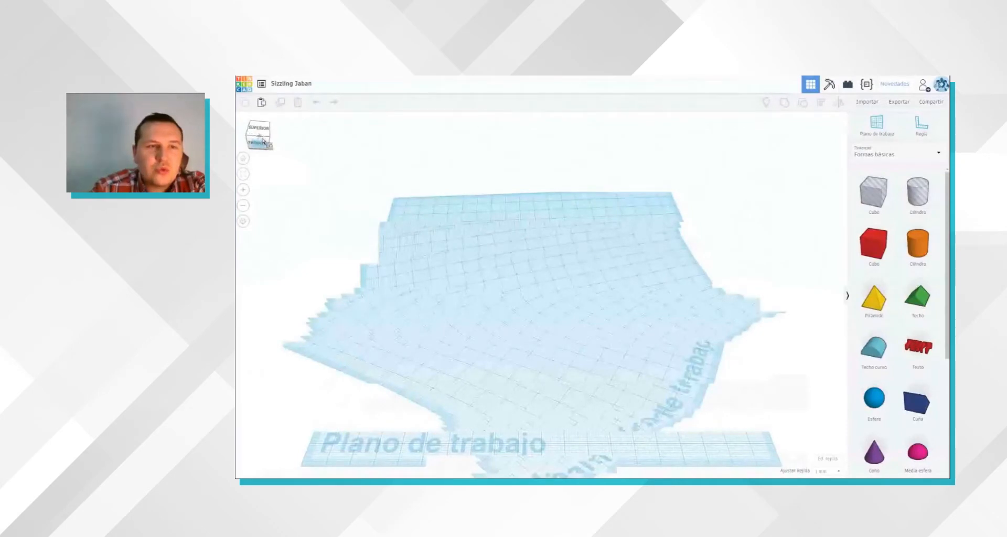
left_click(265, 141)
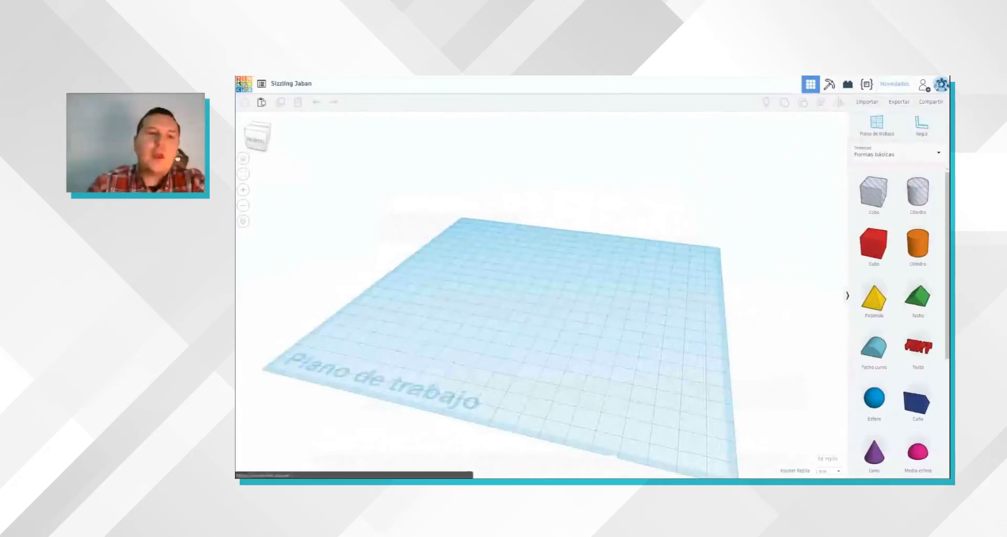
left_click(264, 145)
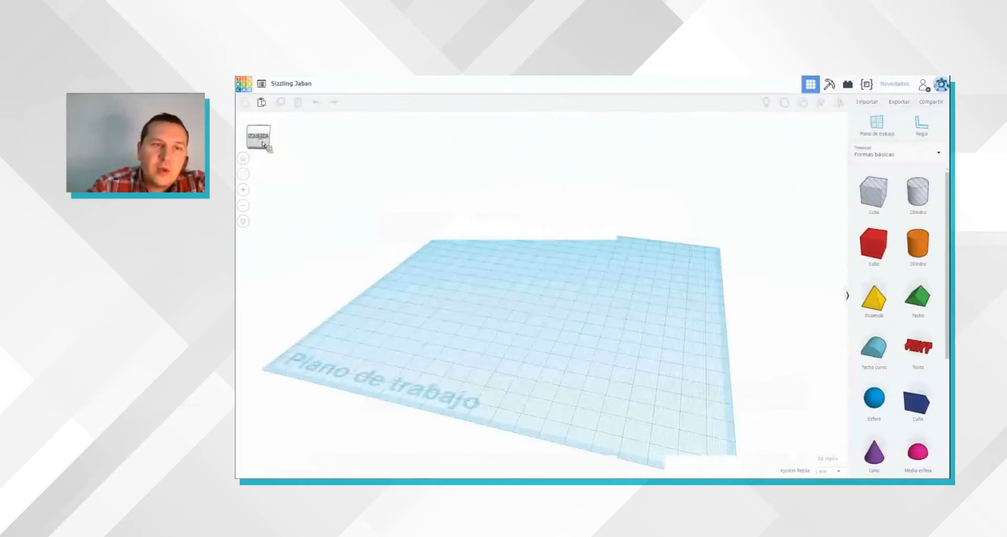
left_click(264, 146)
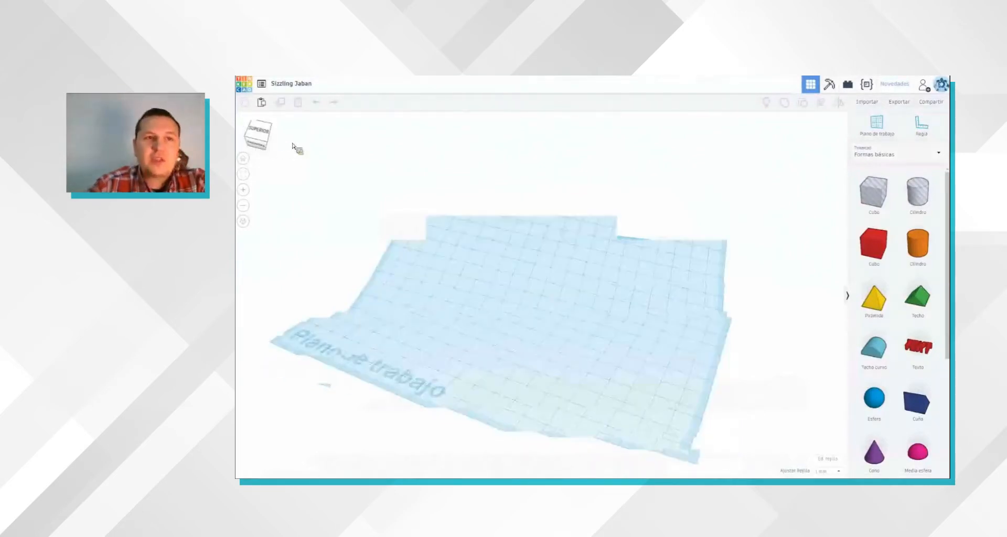
left_click(262, 134)
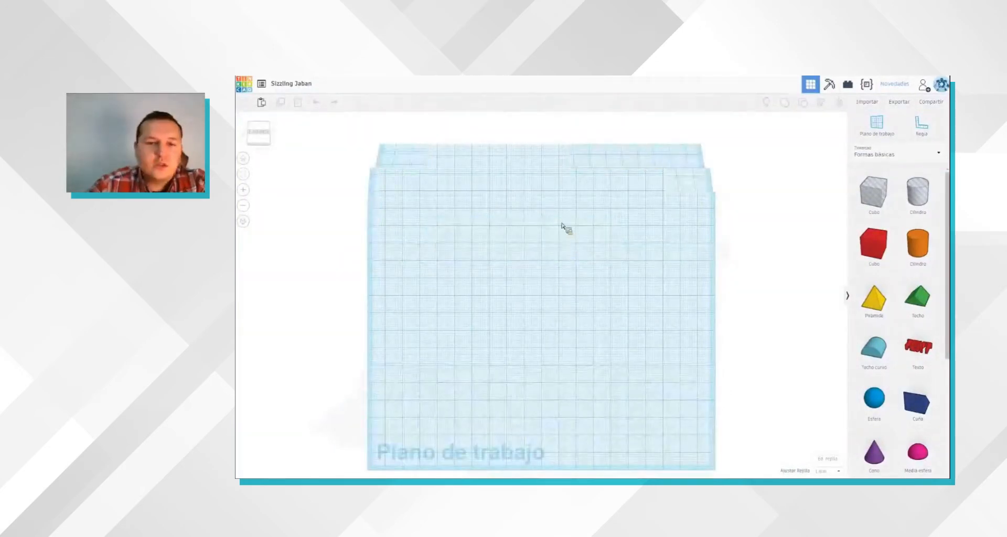
Step: Orbit from the top view to an angled front view and check the workplane up close and from farther away
right_click_drag(560, 231, 574, 261)
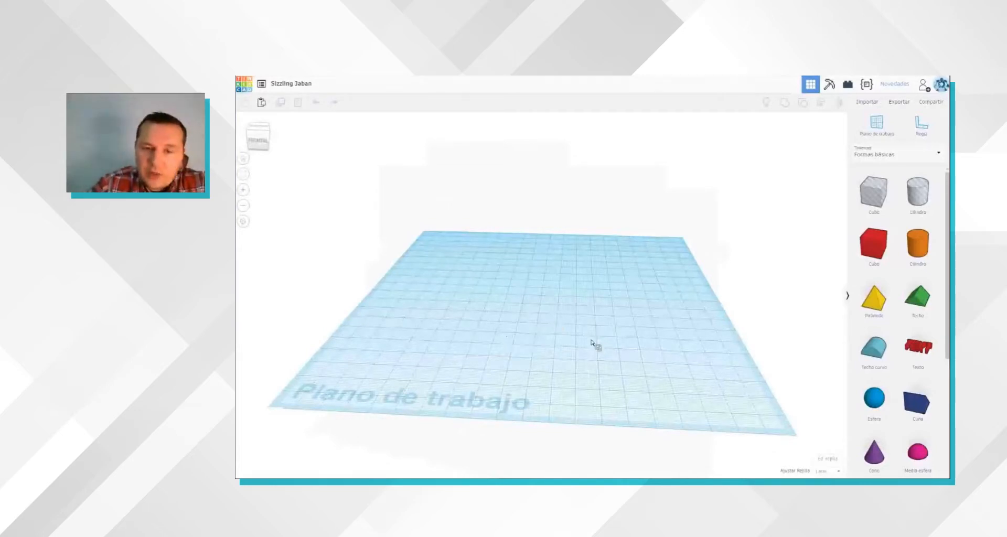
right_click_drag(520, 324, 682, 310)
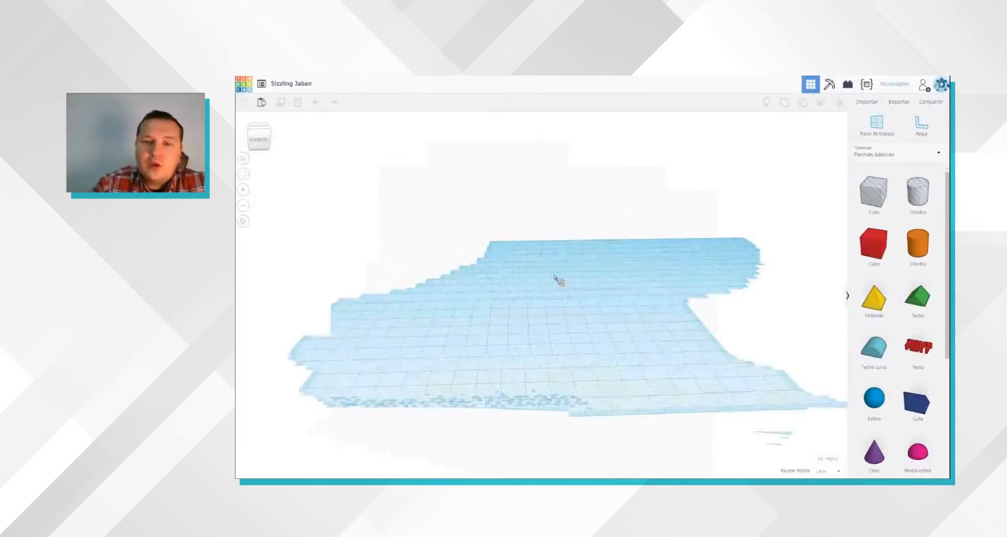
scroll(554, 277, "up", 3)
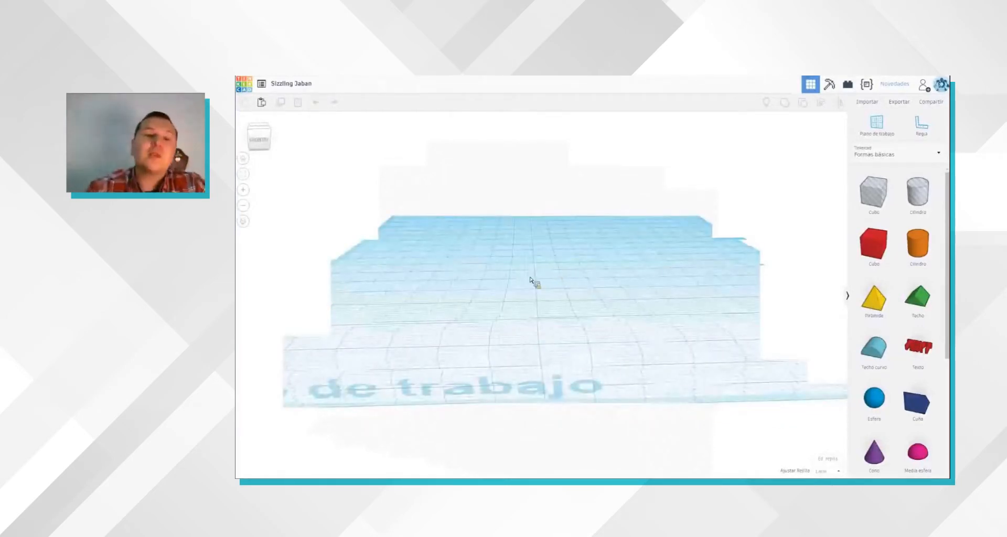
scroll(531, 280, "down", 3)
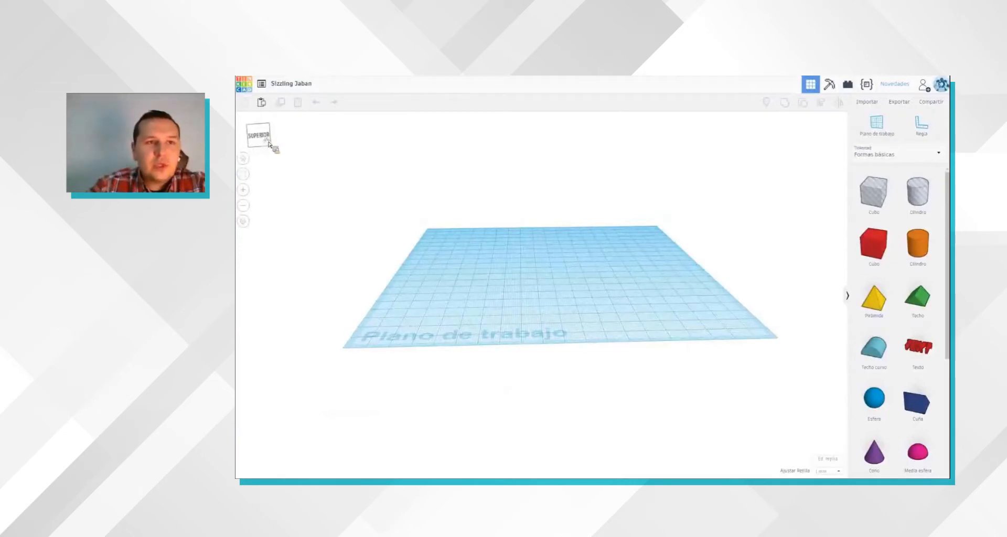
left_click_drag(274, 142, 348, 307)
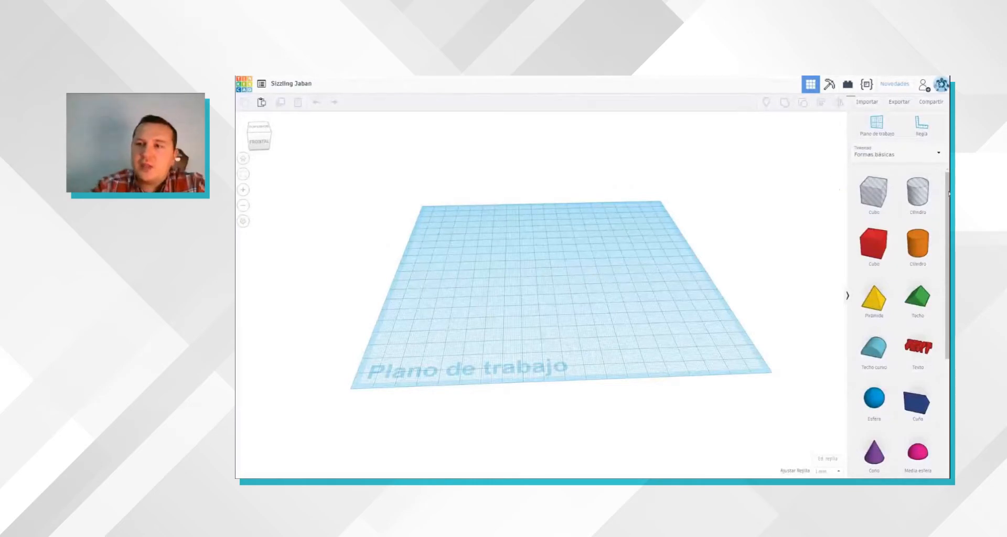
Step: Browse the basic shapes and place a solid red cube on the workplane, slightly right of and in front of its centre
left_click_drag(947, 328, 939, 416)
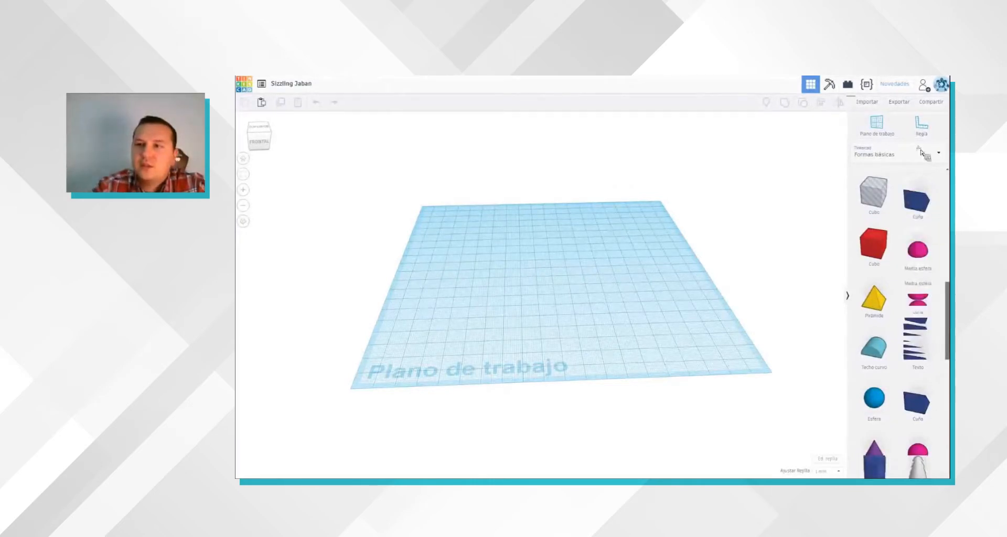
left_click(887, 135)
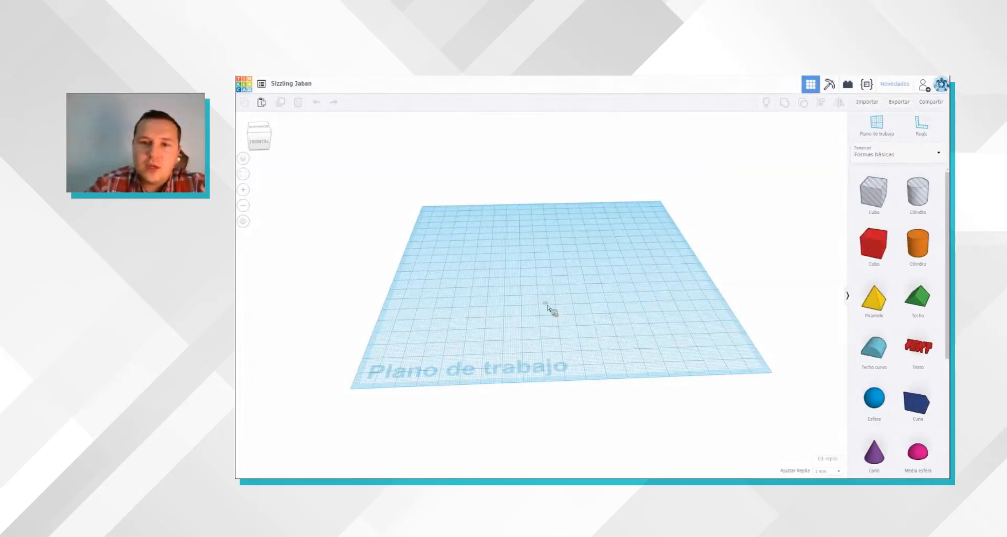
left_click(612, 371)
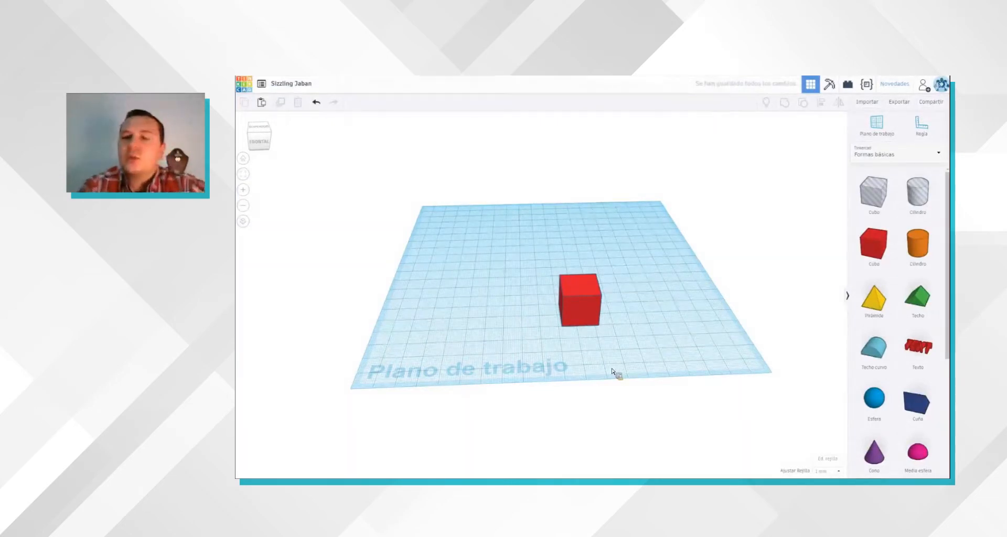
Step: Delete the red cube from the workplane
left_click(595, 303)
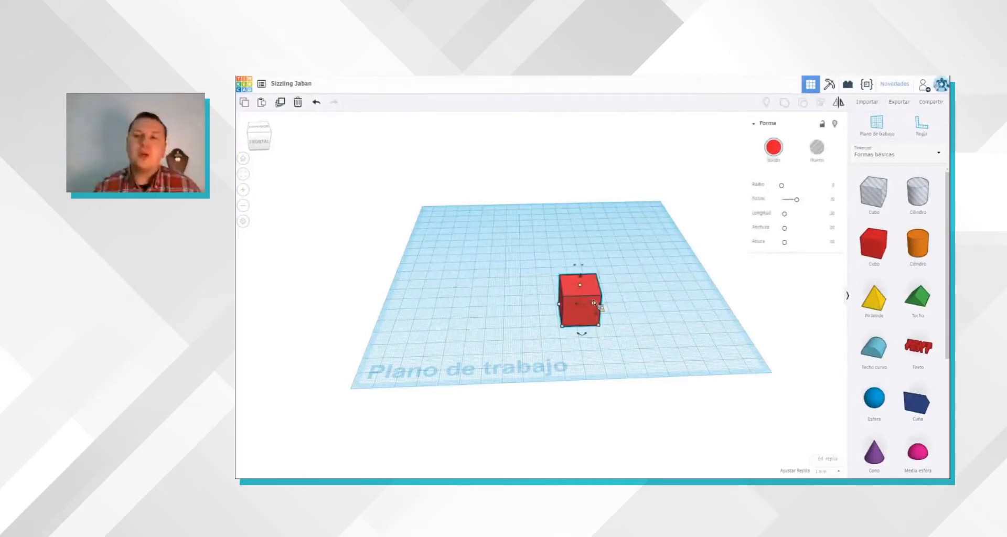
key("Delete")
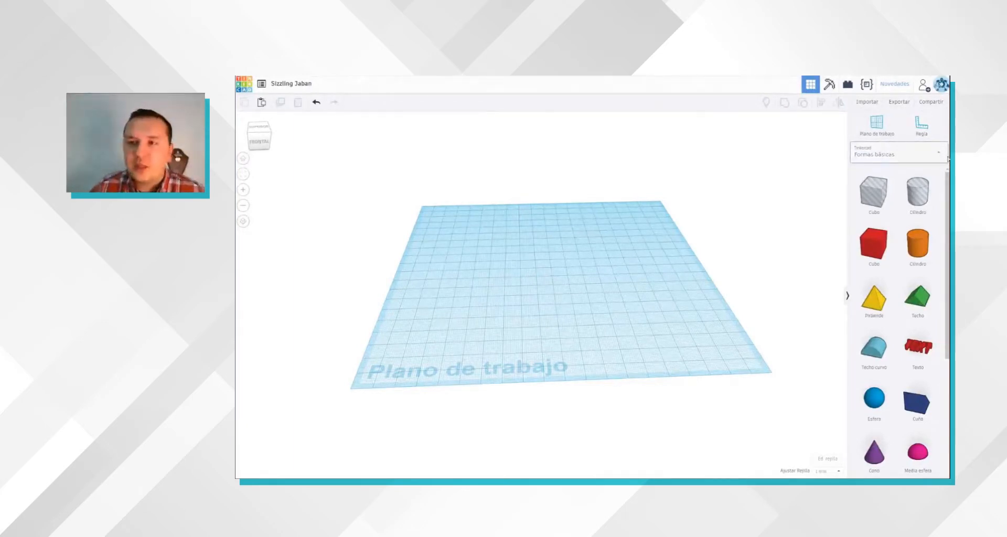
Step: Browse the Text, Symbols, Connectors and Extras shape collections one after another
left_click(933, 155)
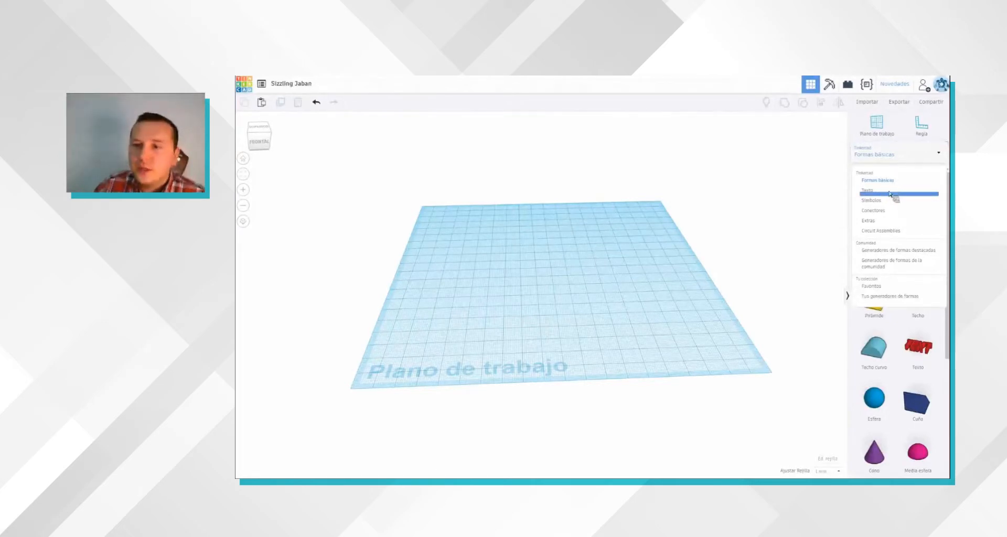
left_click(891, 195)
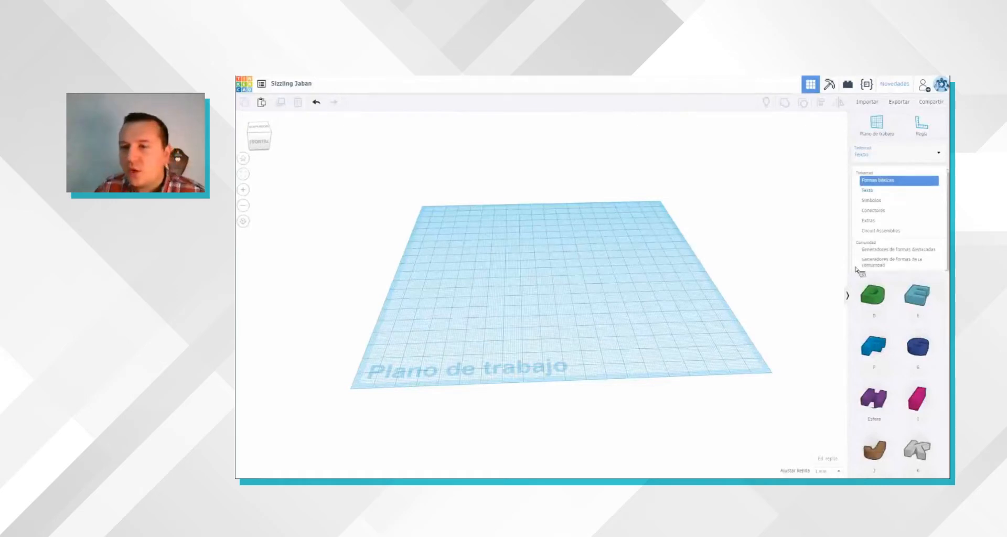
left_click(891, 205)
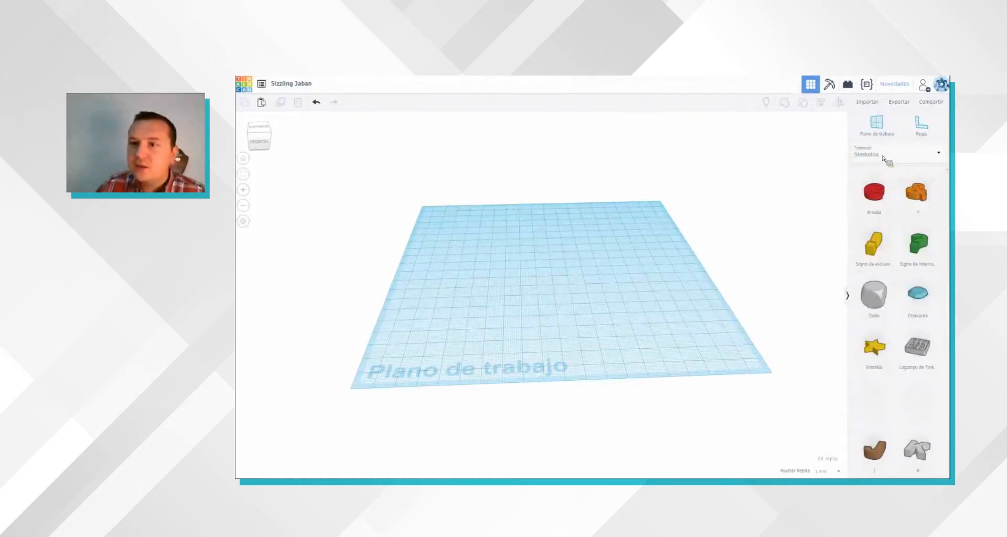
left_click(884, 159)
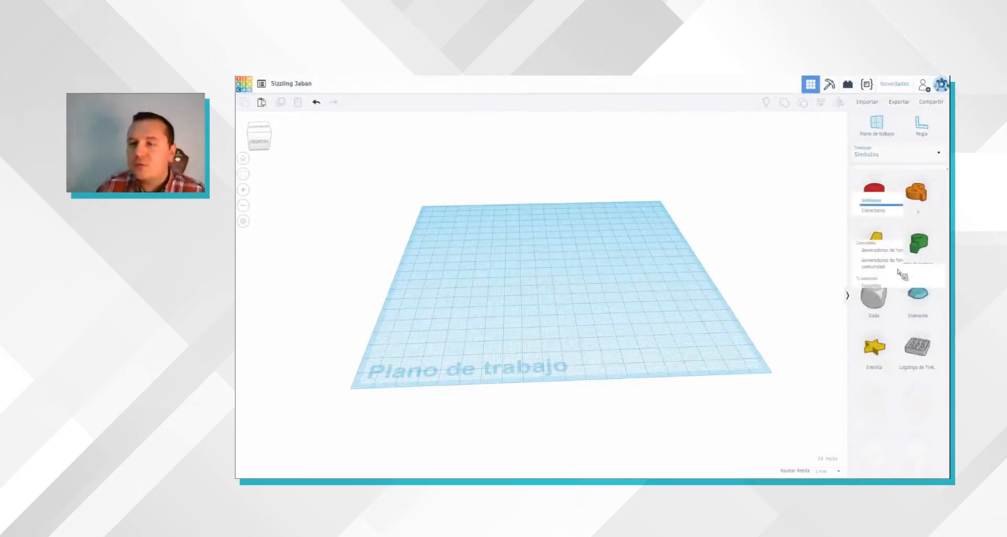
left_click(887, 214)
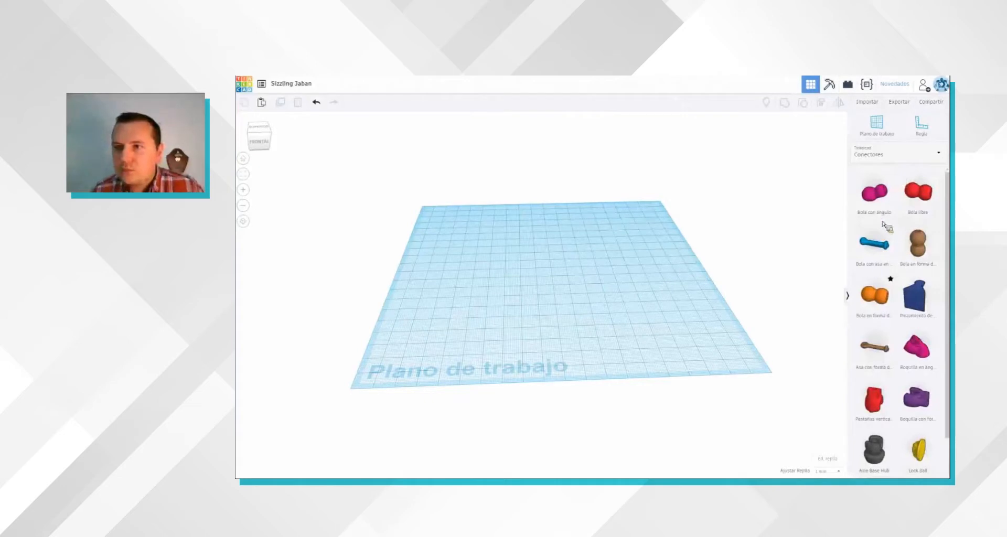
left_click(900, 152)
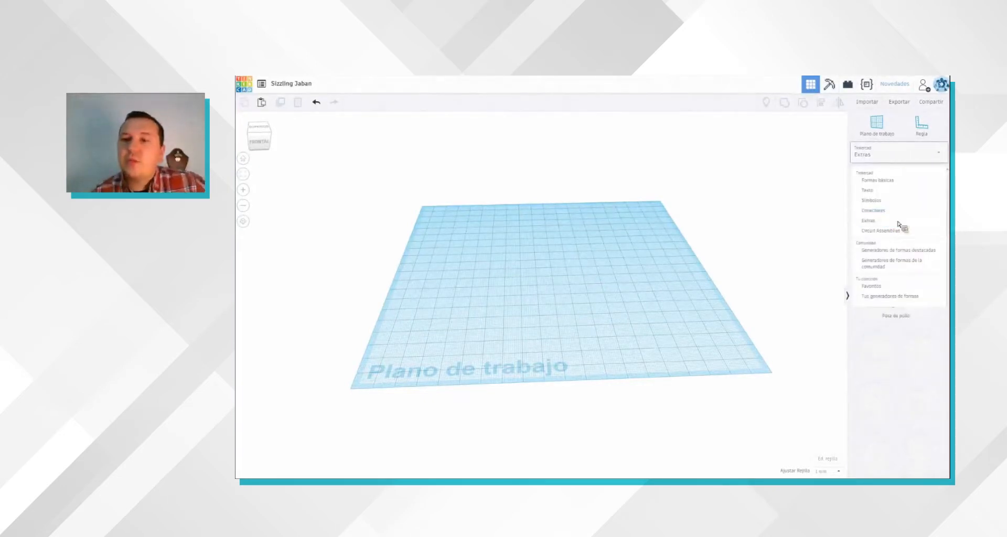
Step: Look through the featured community shape generators and return to the basic shapes collection
left_click(898, 251)
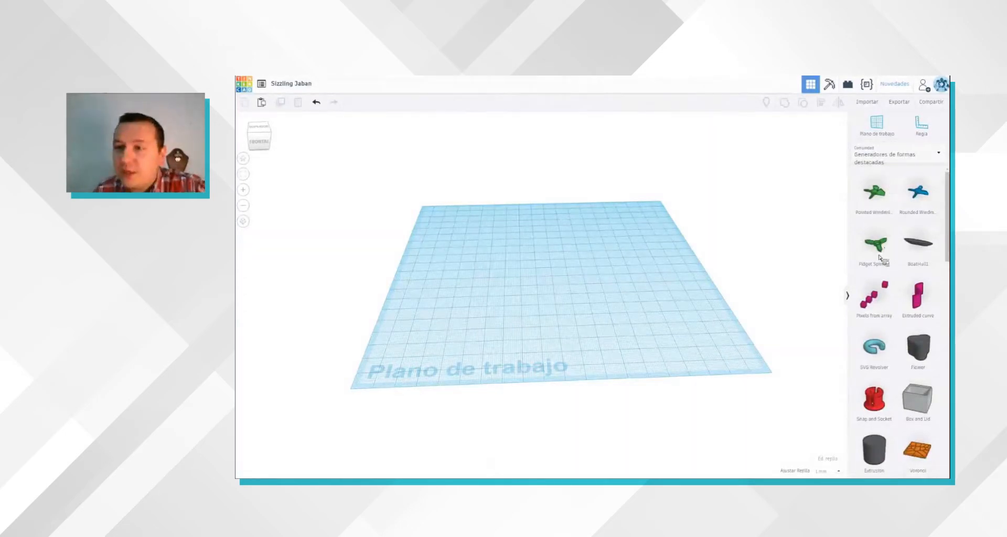
left_click_drag(947, 229, 948, 244)
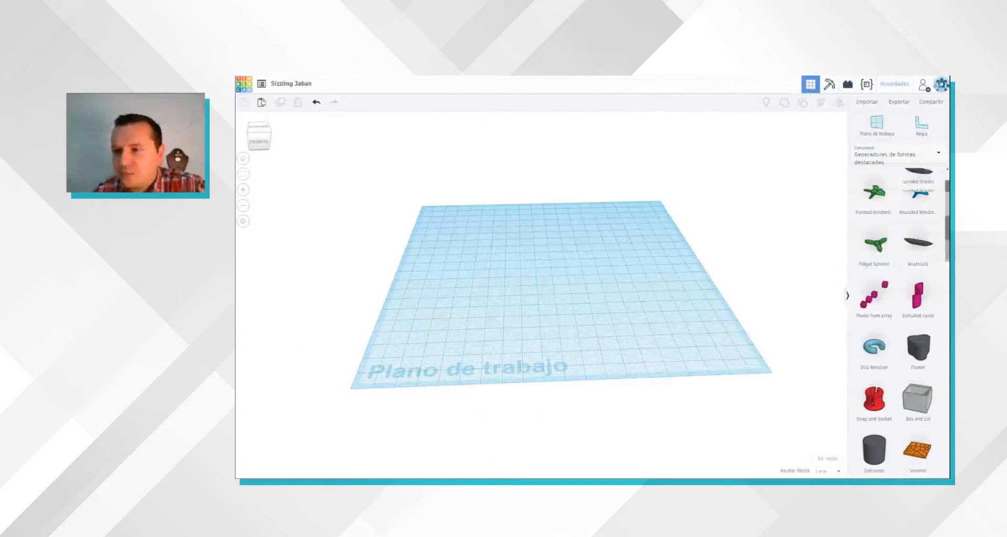
left_click(947, 329)
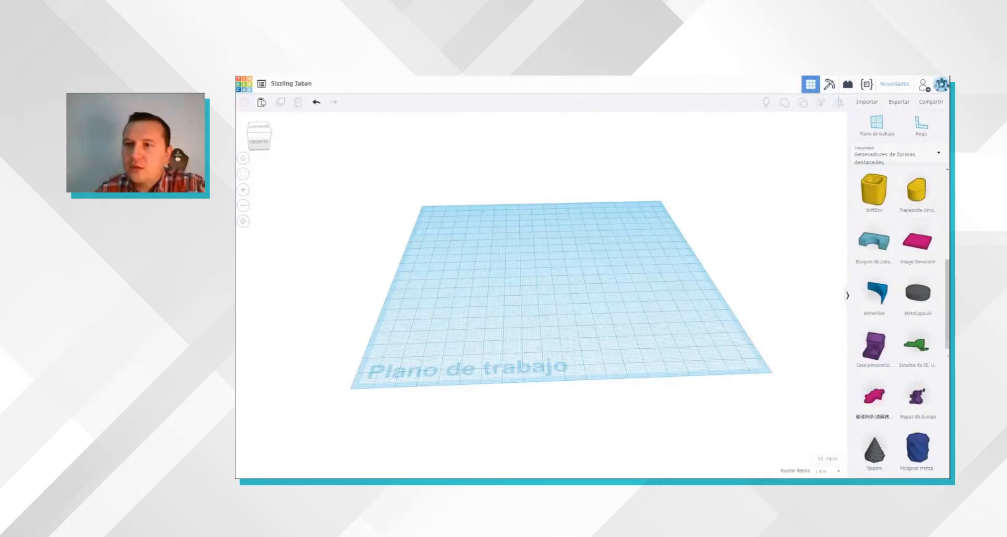
left_click(947, 399)
left_click_drag(947, 172, 924, 157)
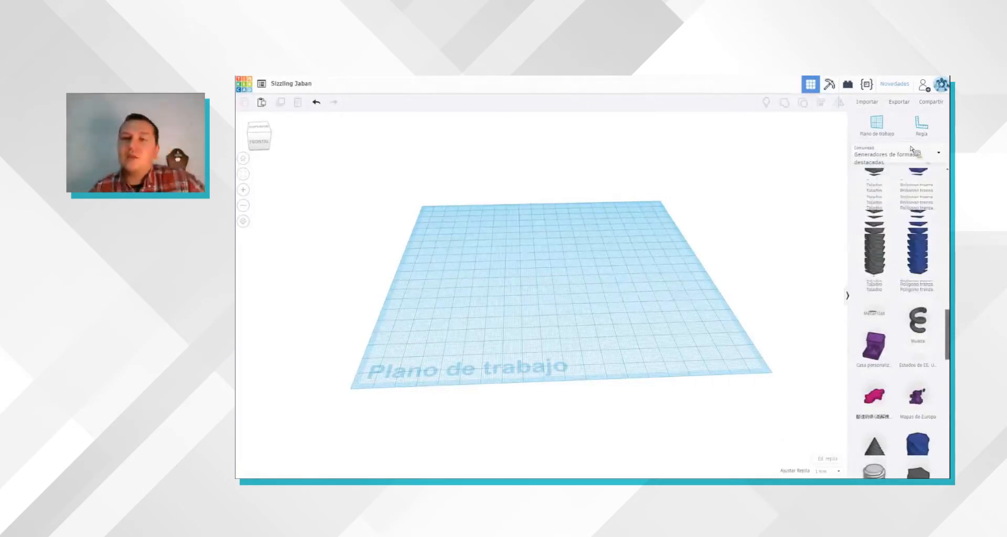
left_click(918, 157)
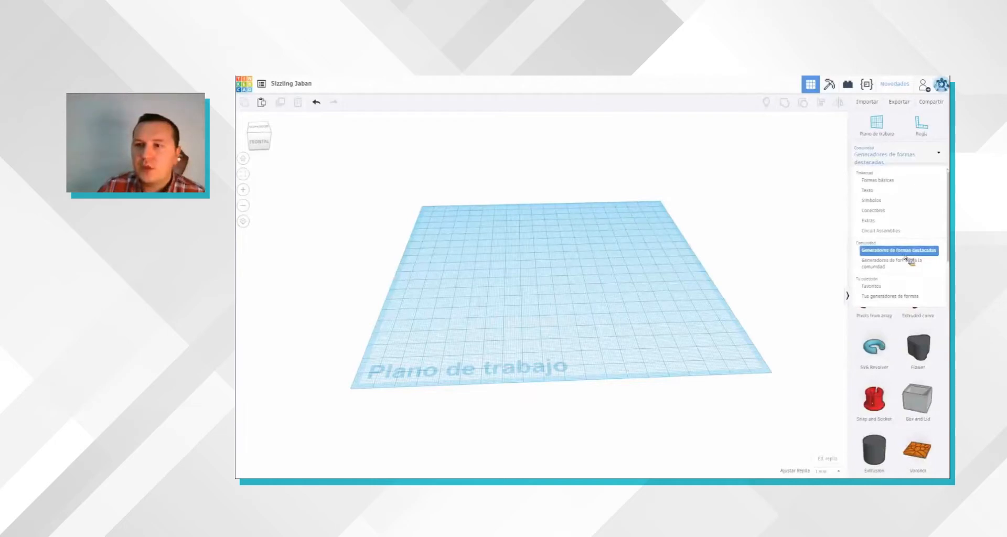
left_click(885, 186)
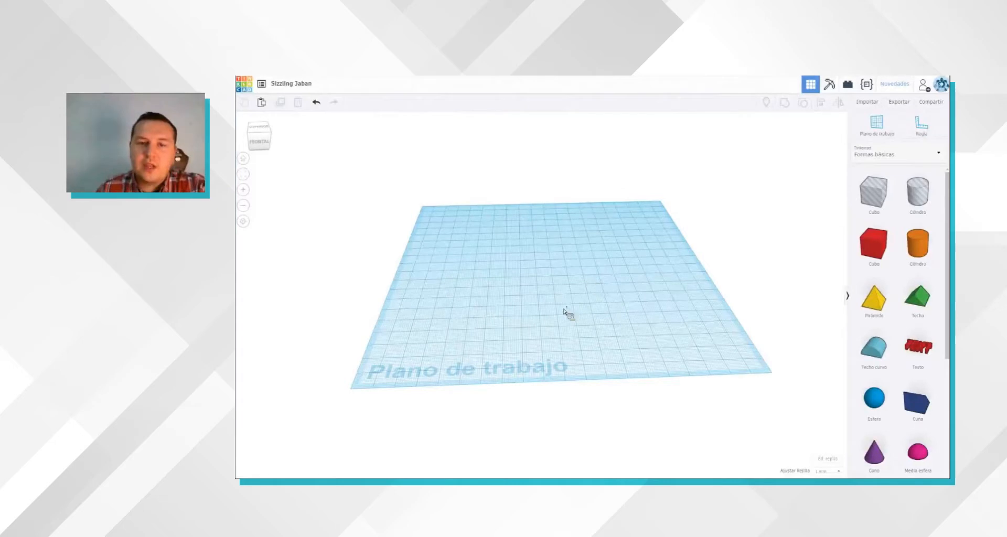
Step: Place a new solid red cube on the workplane, right of its centre
scroll(565, 311, "up", 3)
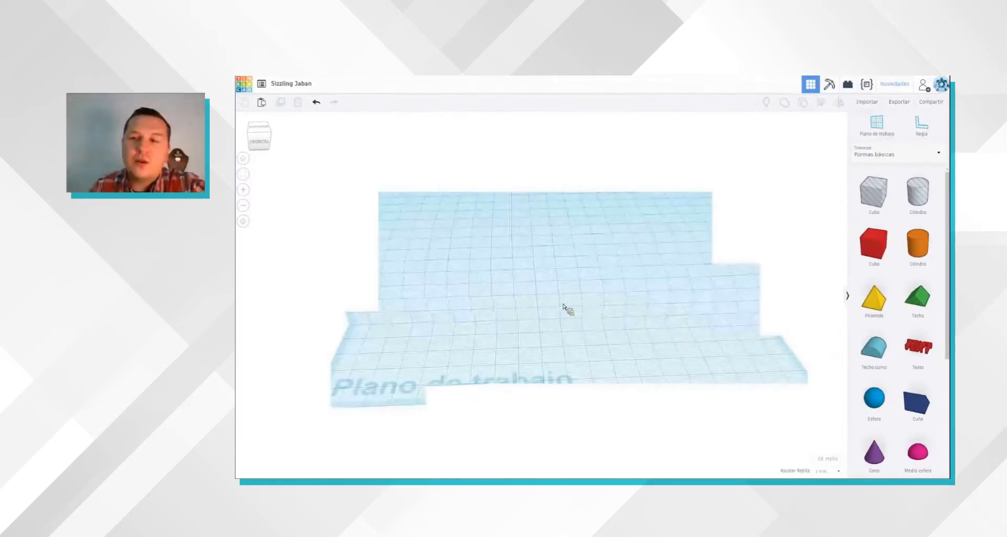
scroll(565, 308, "up", 2)
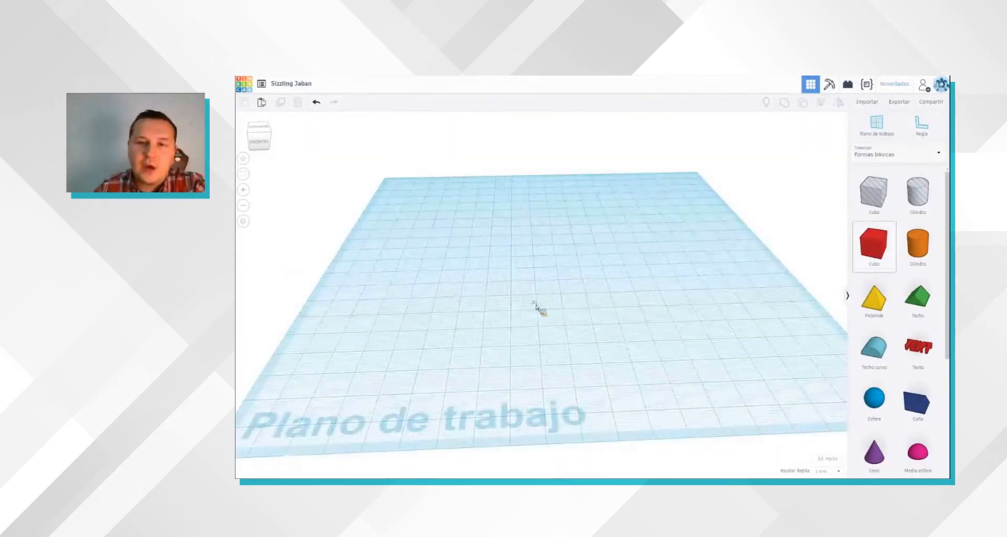
left_click_drag(488, 254, 599, 295)
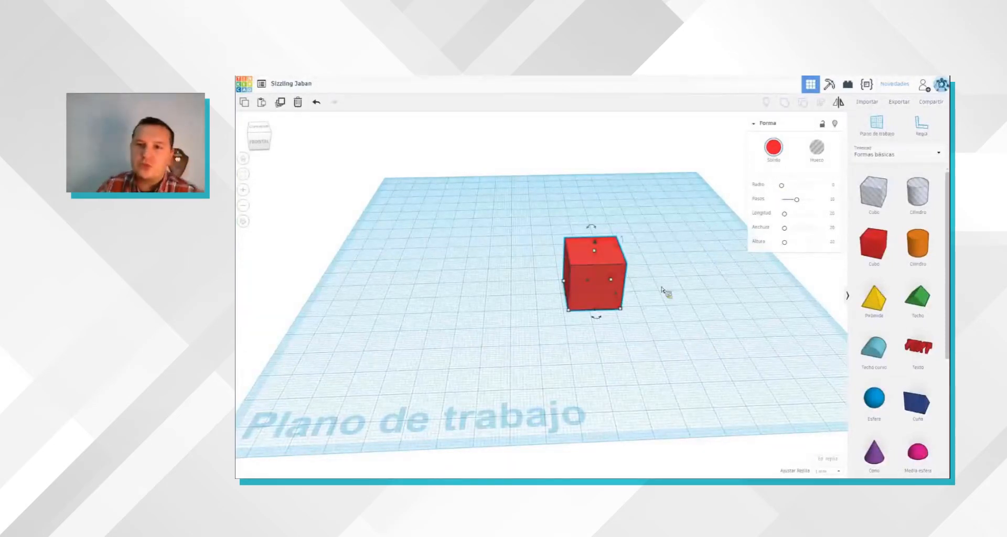
Step: Try the cube's radius and steps settings, and set its height to 20 mm
mouse_move(781, 187)
left_mouse_down()
mouse_move(809, 184)
mouse_move(771, 188)
left_mouse_up()
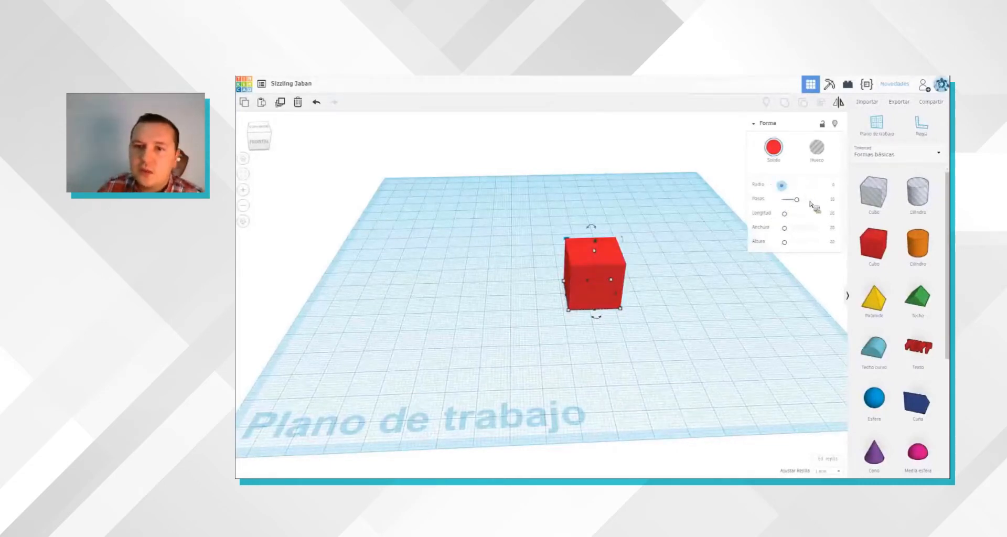
left_click_drag(804, 201, 788, 200)
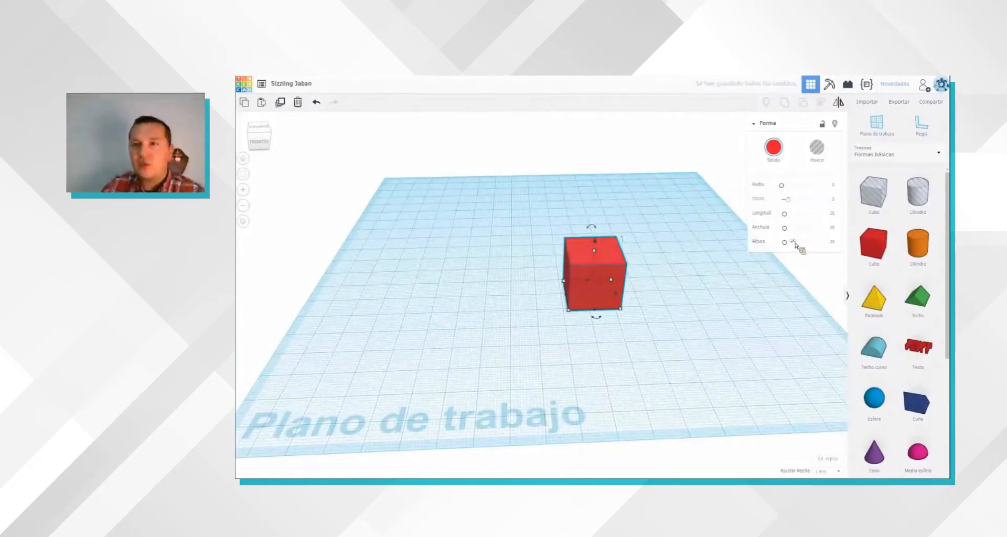
left_click_drag(785, 242, 783, 242)
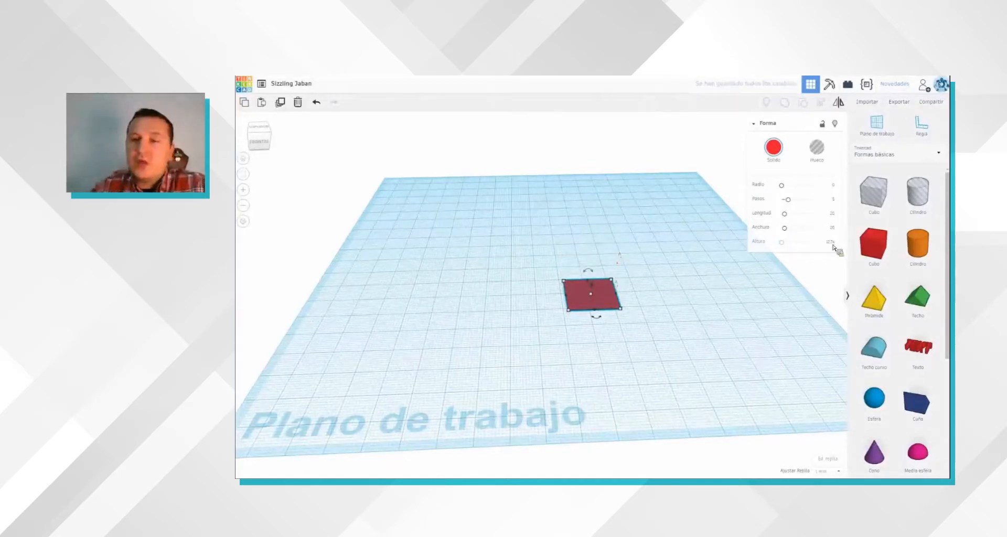
left_click_drag(833, 245, 730, 245)
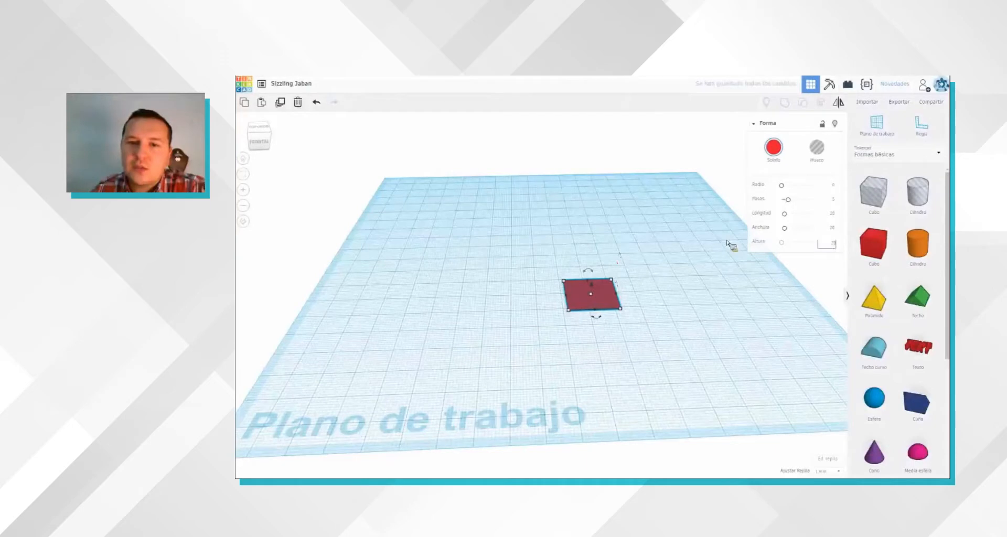
type("20")
key("Return")
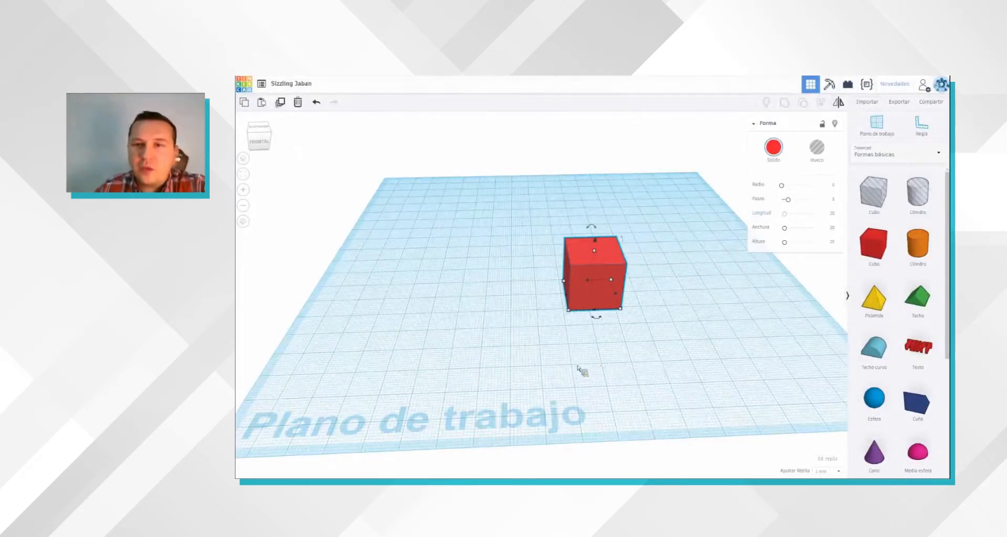
Step: Stretch the cube outward from its front base corner to a width of 25 mm
scroll(580, 371, "up", 5)
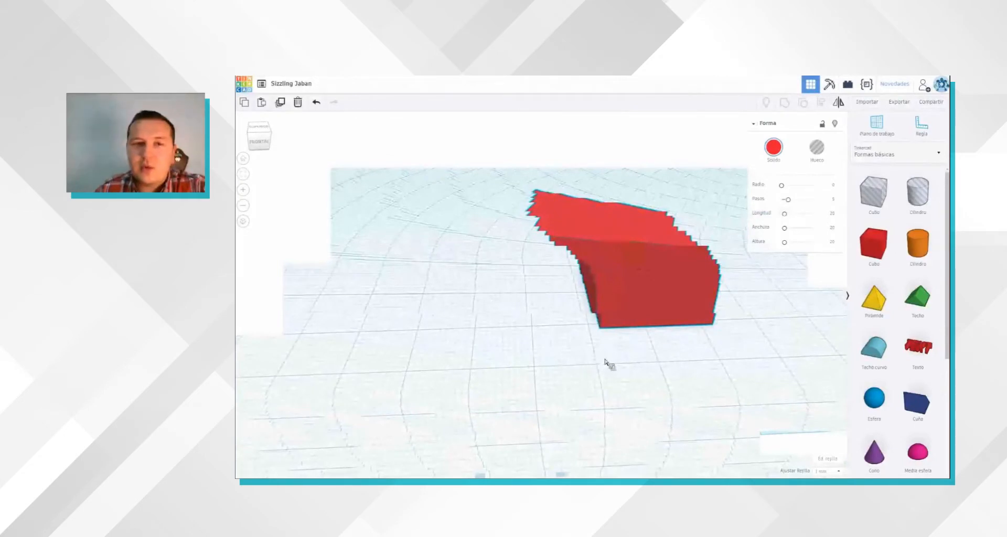
right_click_drag(661, 363, 595, 364)
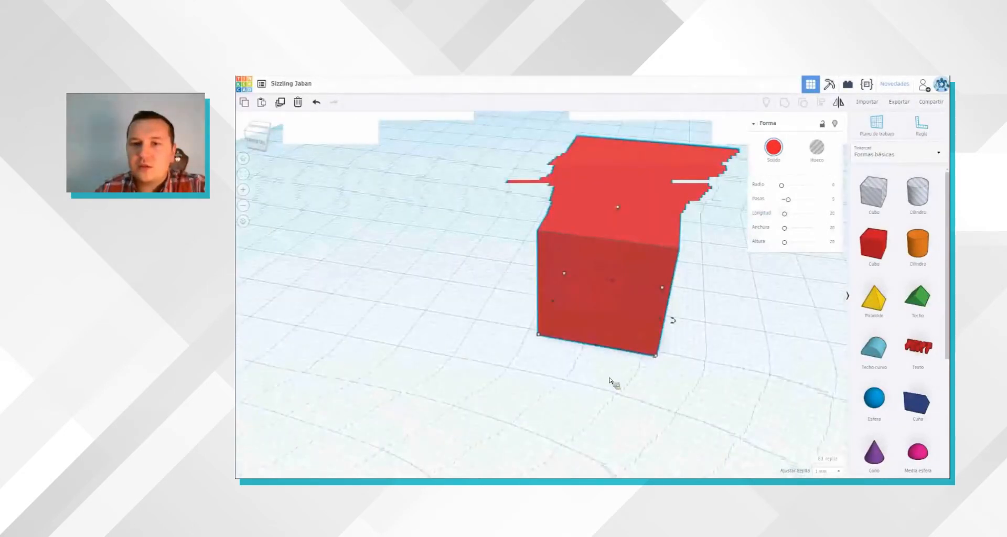
right_click_drag(587, 385, 646, 383)
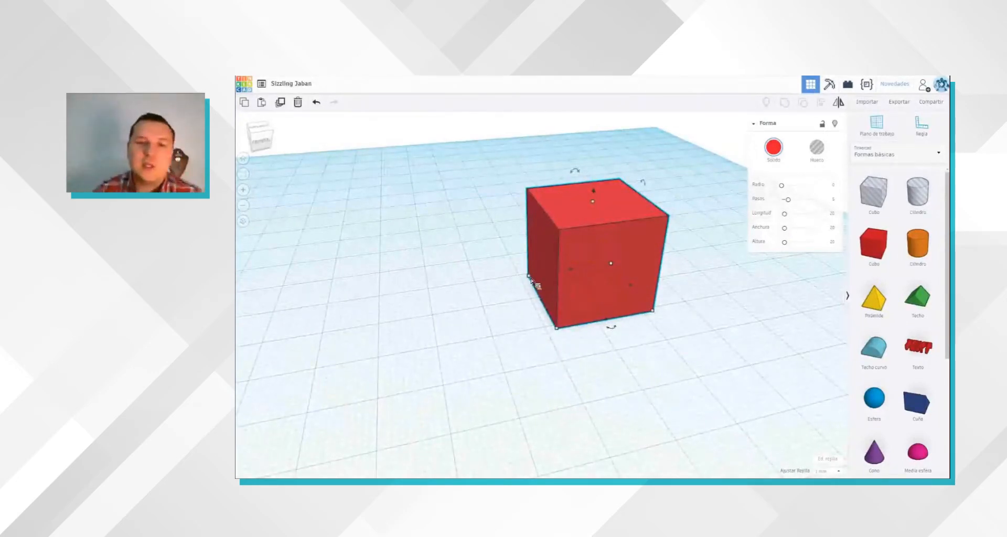
left_click_drag(559, 332, 534, 336)
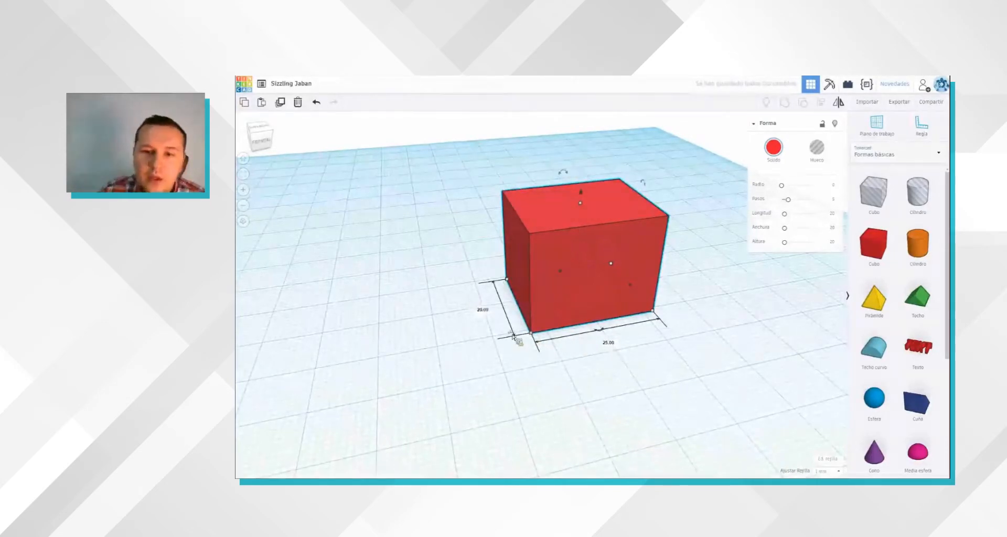
Step: Try a depth of 2 mm for the box and set the depth back to 20 mm
left_click(483, 310)
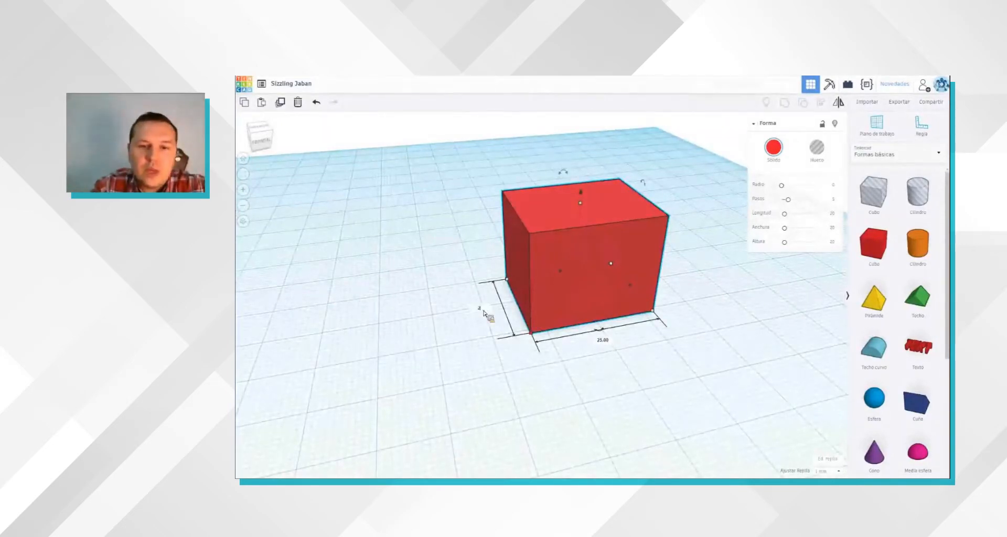
type("2")
key("Return")
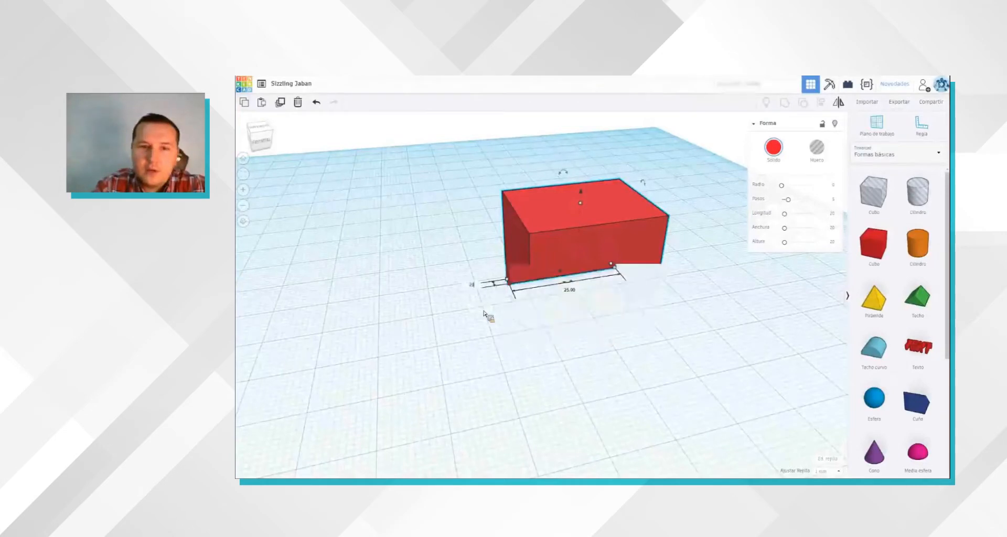
left_click(664, 385)
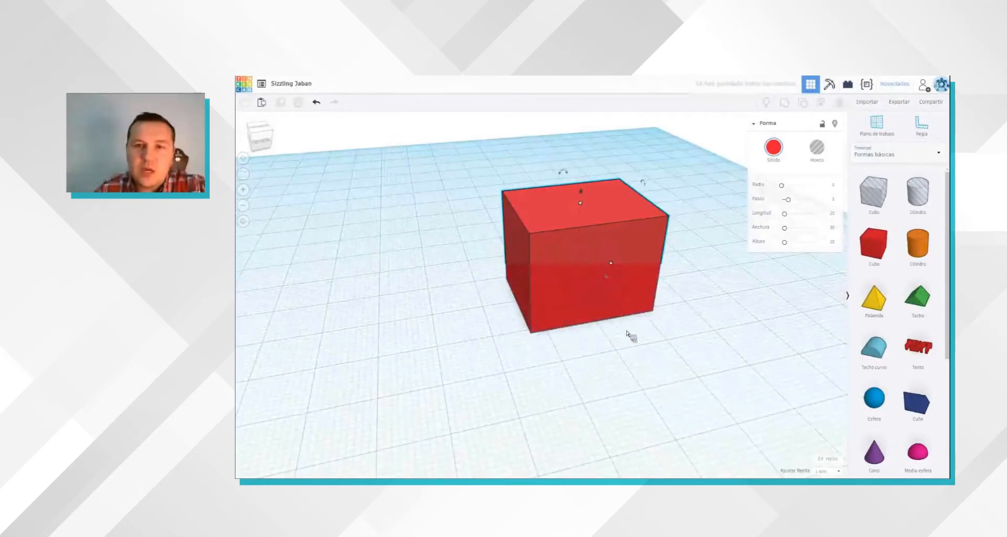
Step: Select the box and adjust its height by moving its top face
left_click(581, 231)
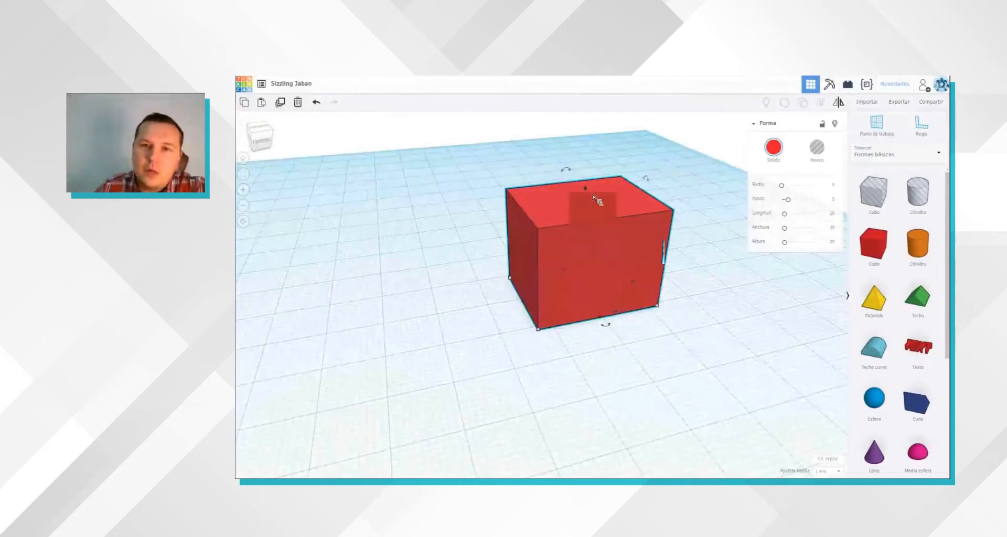
right_click_drag(679, 311, 666, 337)
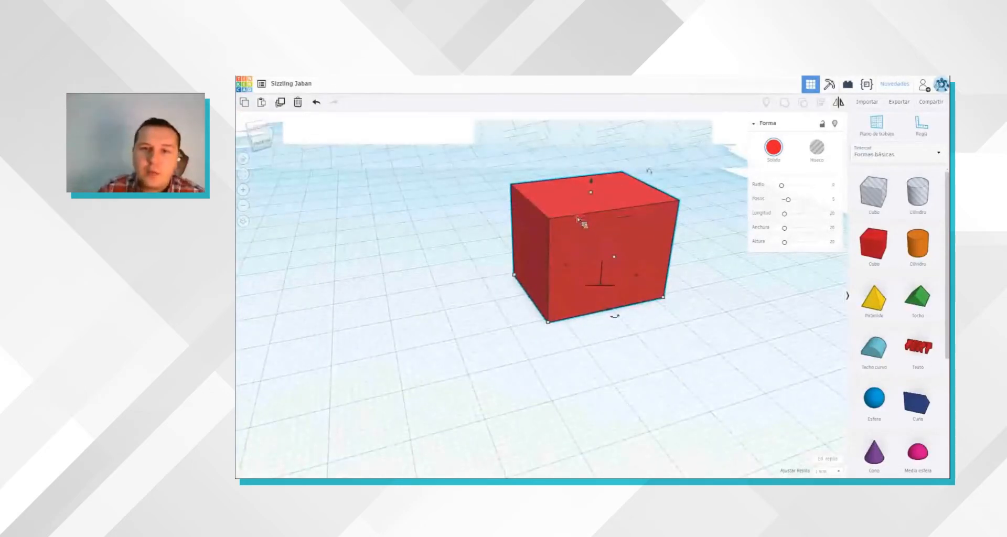
right_click_drag(578, 220, 577, 230)
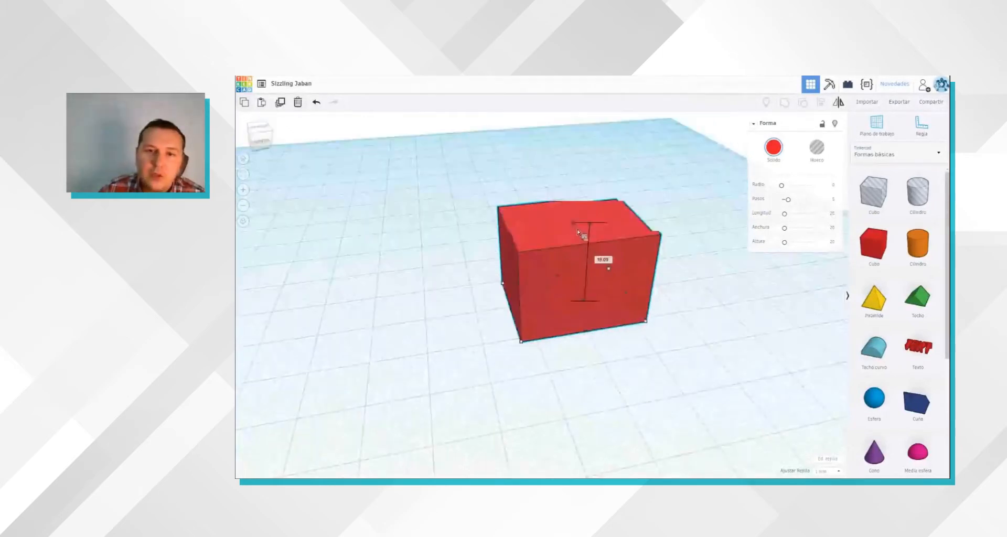
left_click_drag(579, 231, 580, 224)
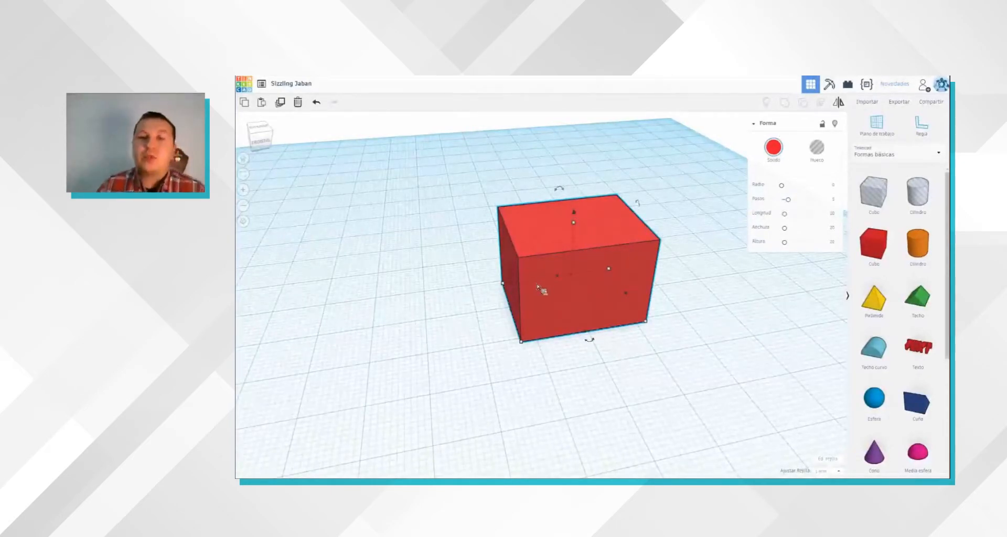
Step: Change the box's solid colour to light orange from the preset swatches
left_click(772, 150)
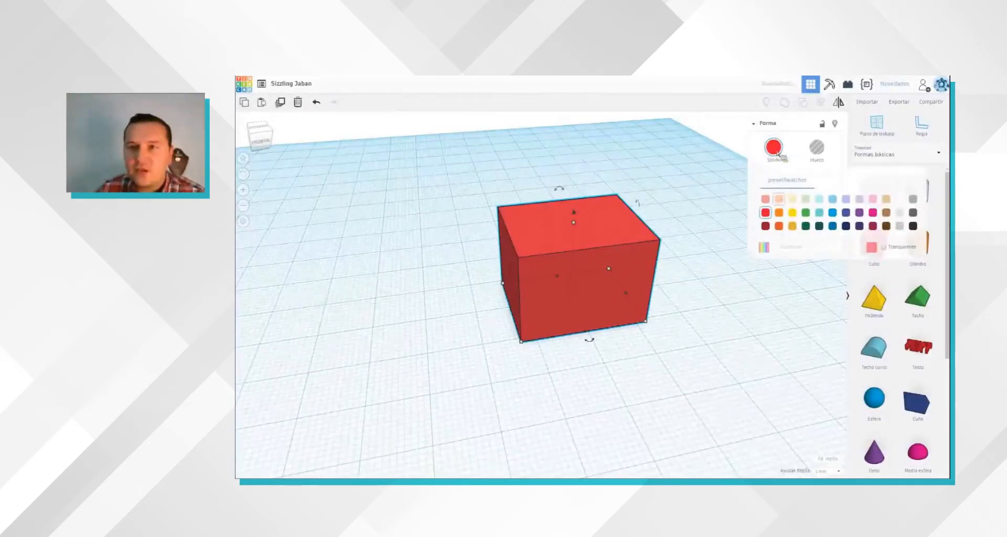
left_click(779, 199)
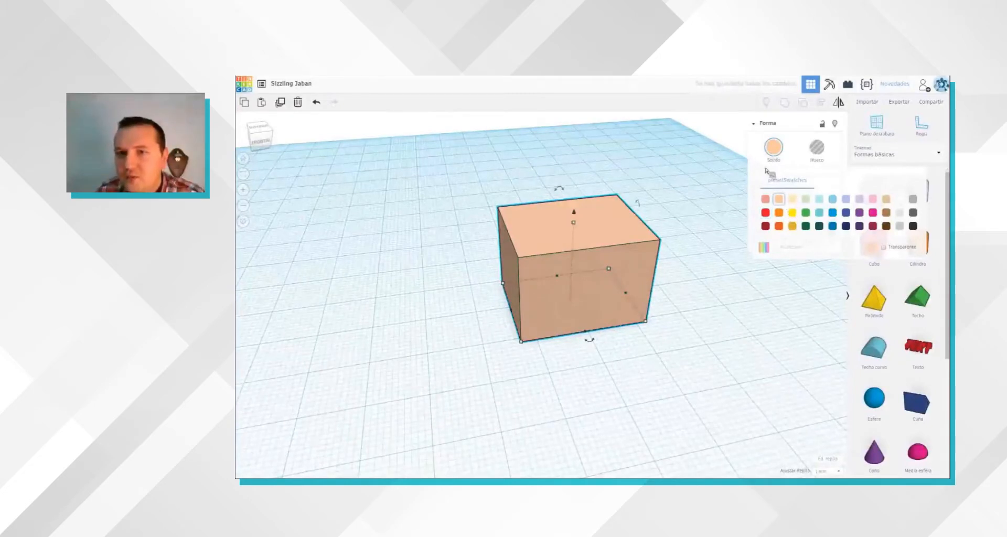
Step: Try the orange preset on the box, set its solid colour to light red, and deselect the box
left_click(778, 212)
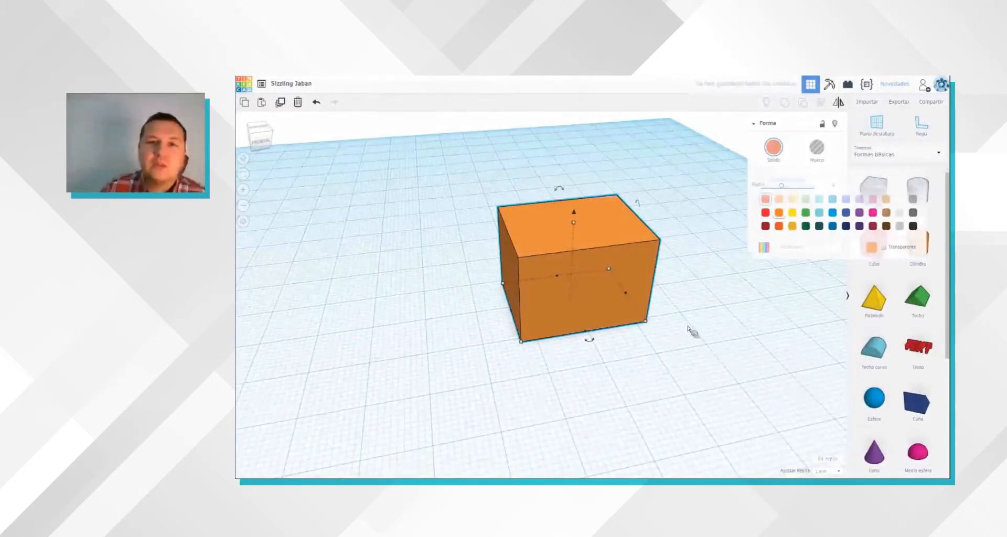
key("Delete")
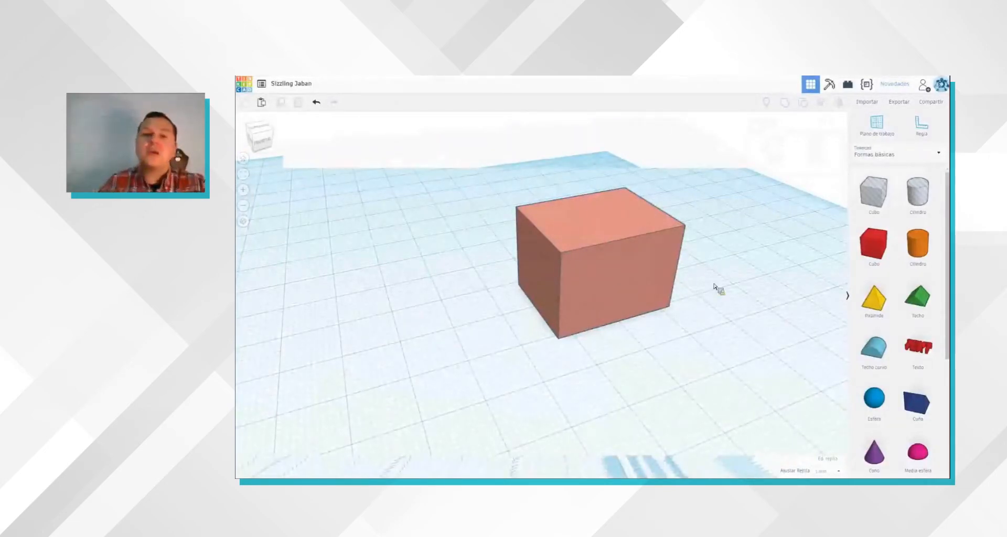
Step: Add a green roof shape from the basic shapes to the workplane beside the box
scroll(714, 287, "up", 1)
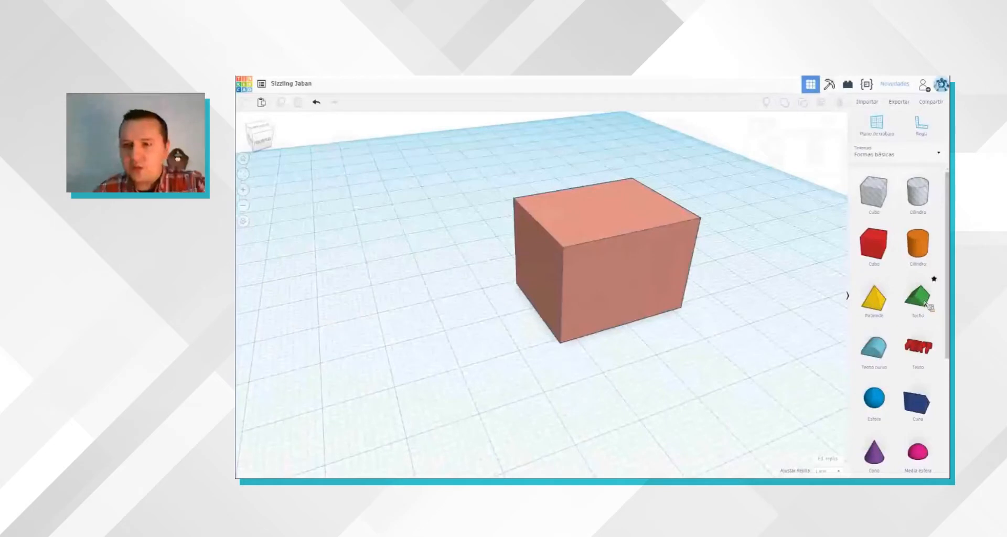
left_click_drag(924, 303, 485, 321)
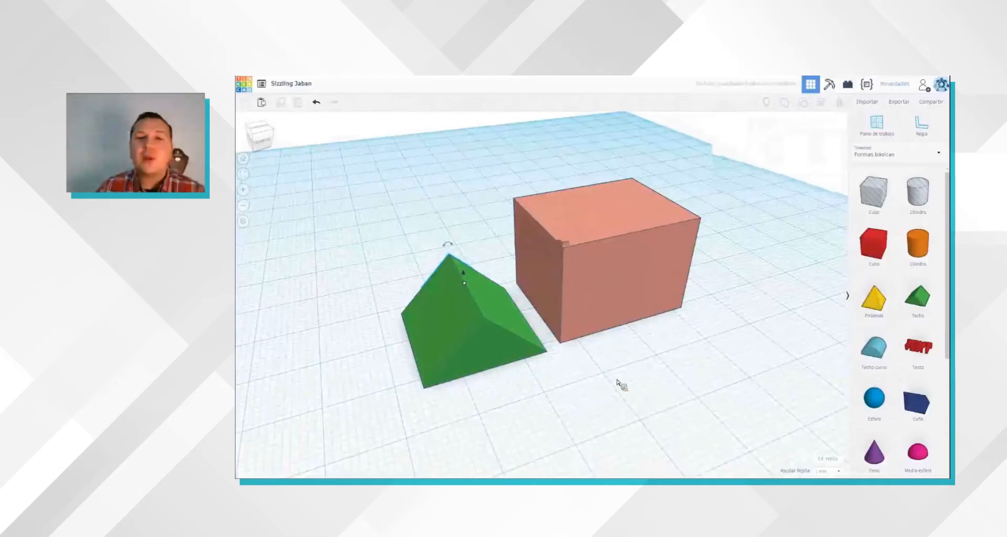
right_click_drag(618, 388, 616, 388)
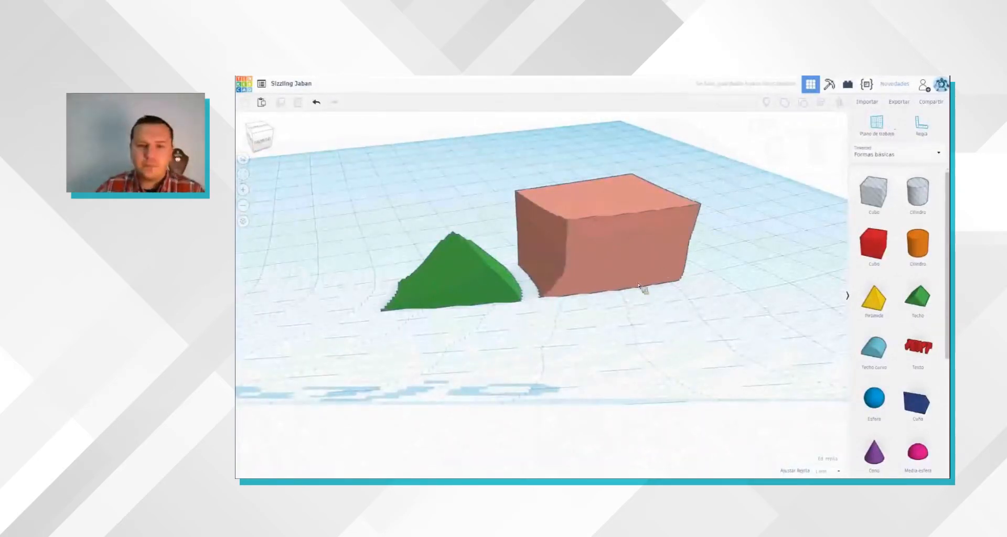
right_click_drag(638, 286, 568, 324)
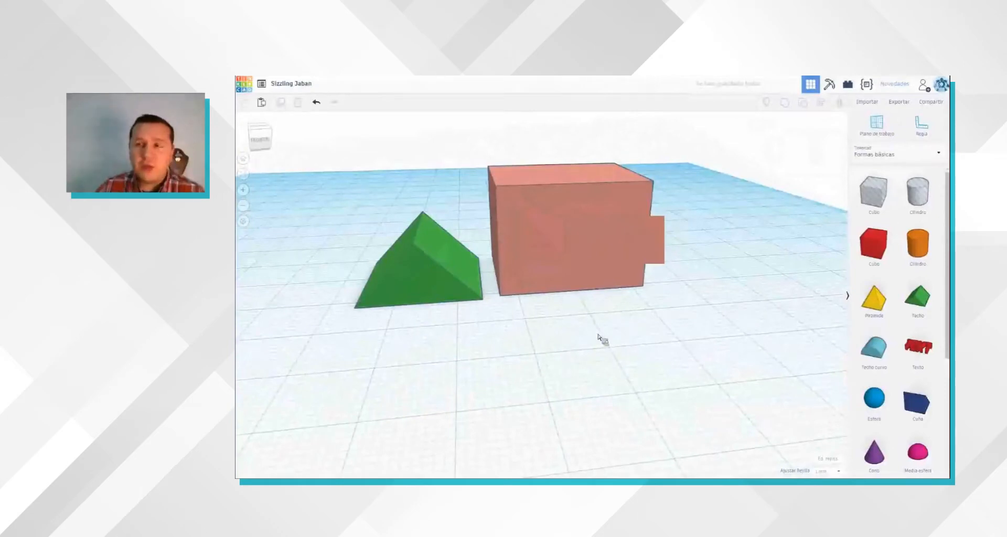
Step: Place a temporary workplane on the box's top face and try raising and lowering the roof relative to it
left_click(877, 126)
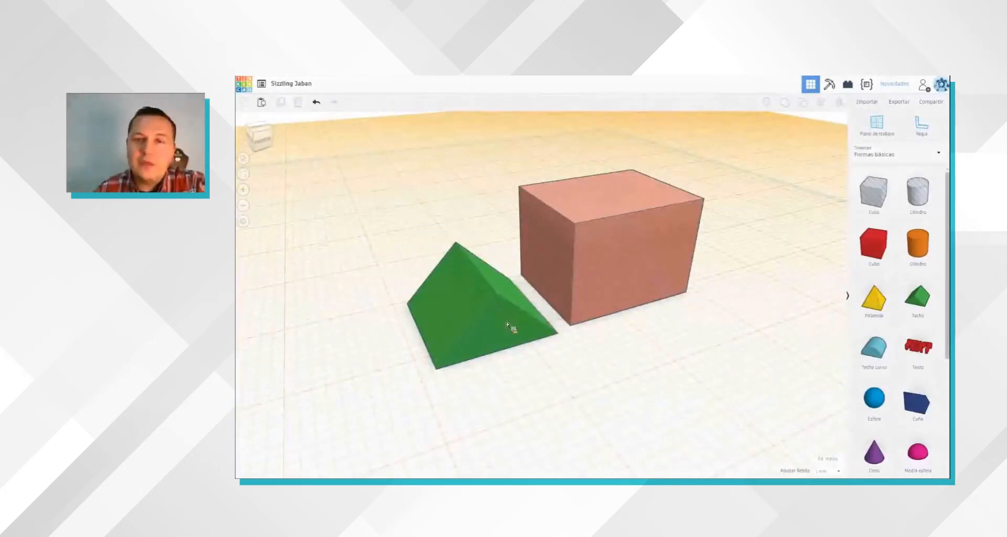
left_click(508, 325)
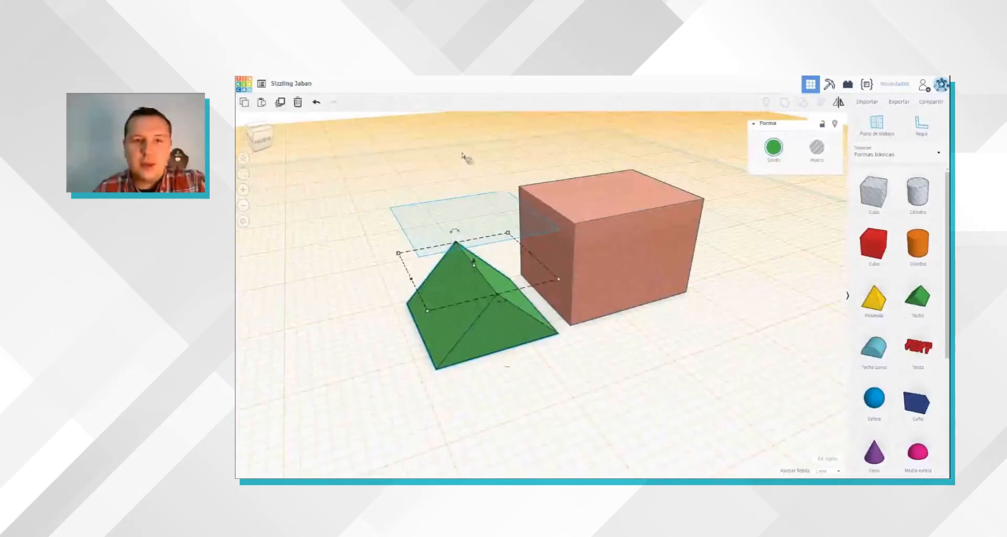
left_click_drag(473, 261, 465, 142)
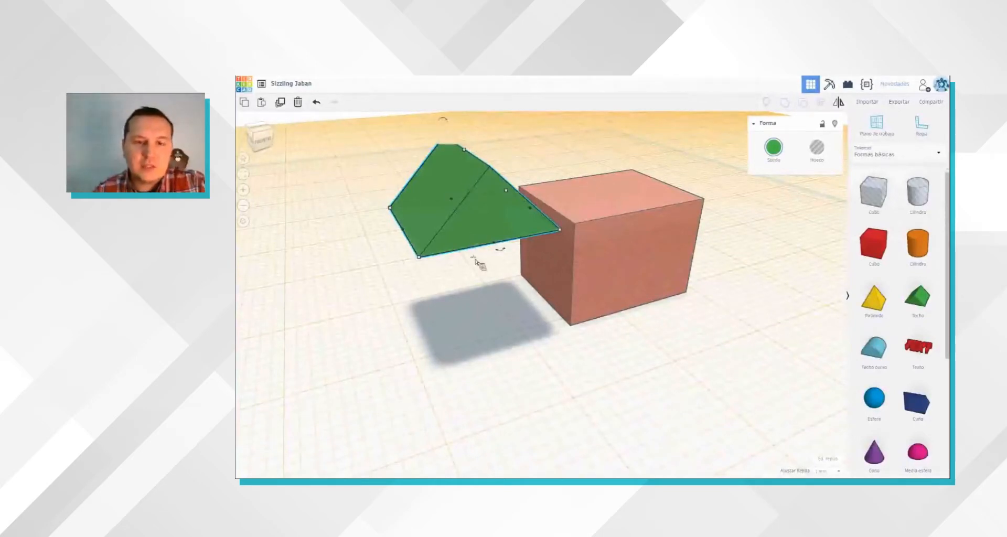
left_click_drag(464, 143, 465, 214)
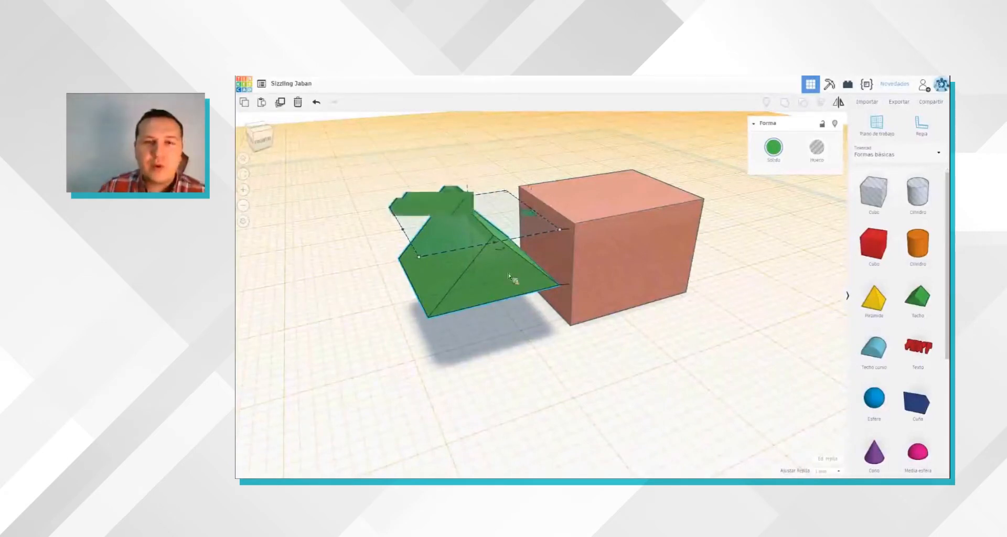
mouse_move(470, 123)
left_mouse_down()
mouse_move(497, 220)
mouse_move(477, 179)
left_mouse_up()
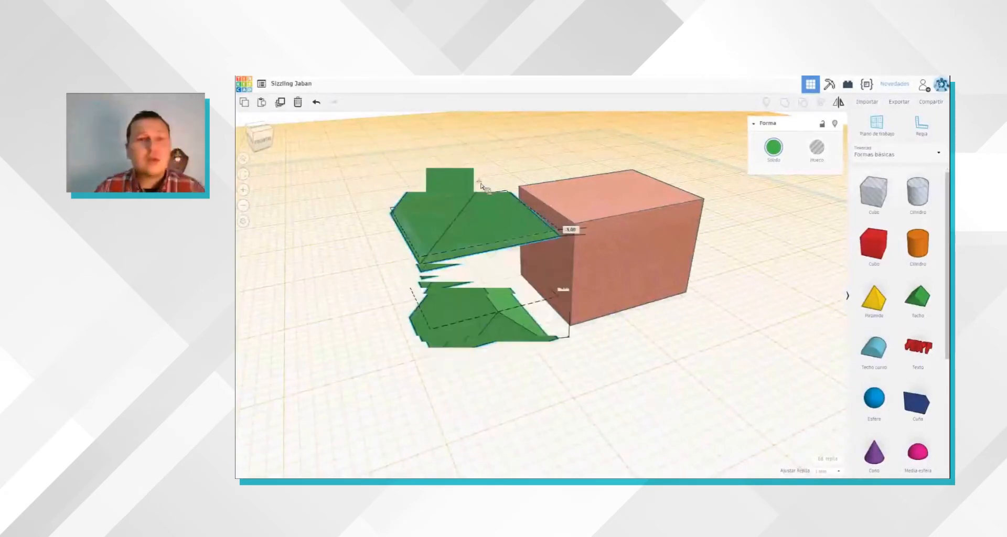
mouse_move(516, 230)
left_mouse_down()
mouse_move(517, 138)
mouse_move(542, 242)
mouse_move(516, 172)
left_mouse_up()
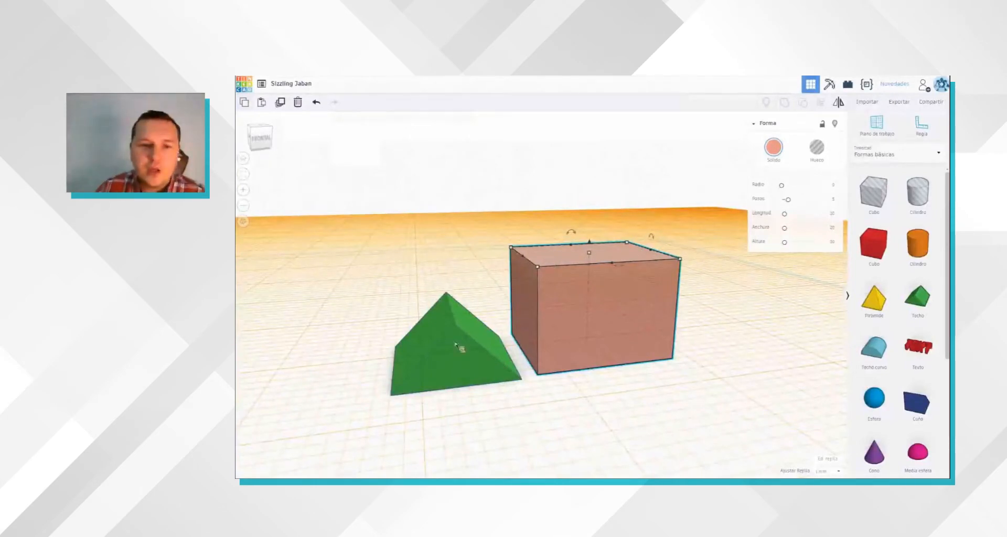
Step: Raise the roof 18 mm so its base is level with the box's top face, and deselect it
left_click(452, 305)
left_click_drag(451, 274, 483, 189)
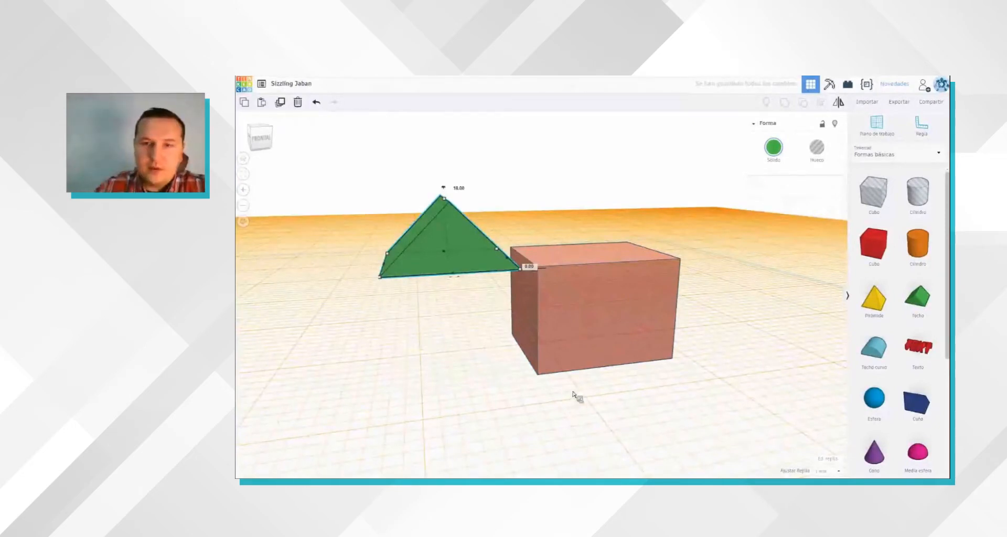
right_click_drag(573, 392, 574, 393)
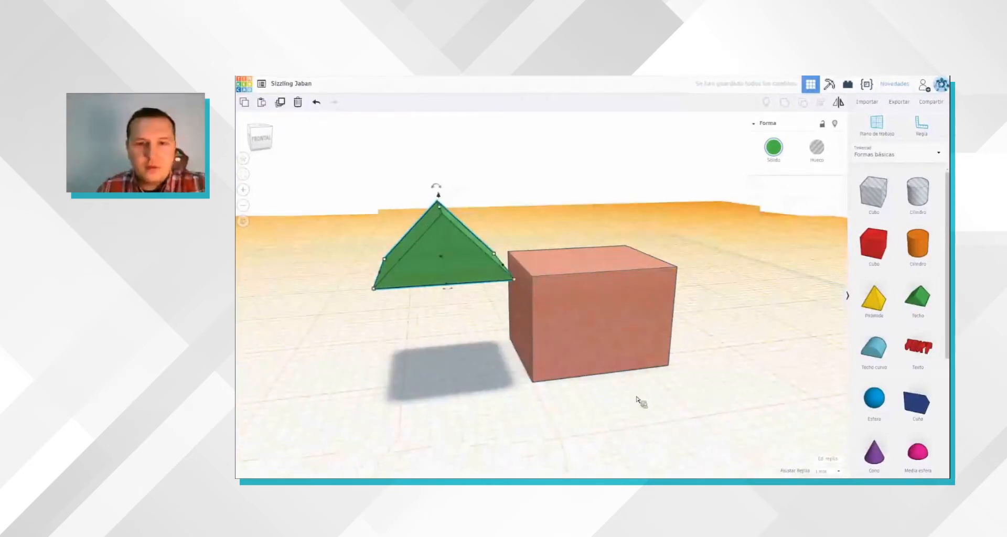
left_click(624, 432)
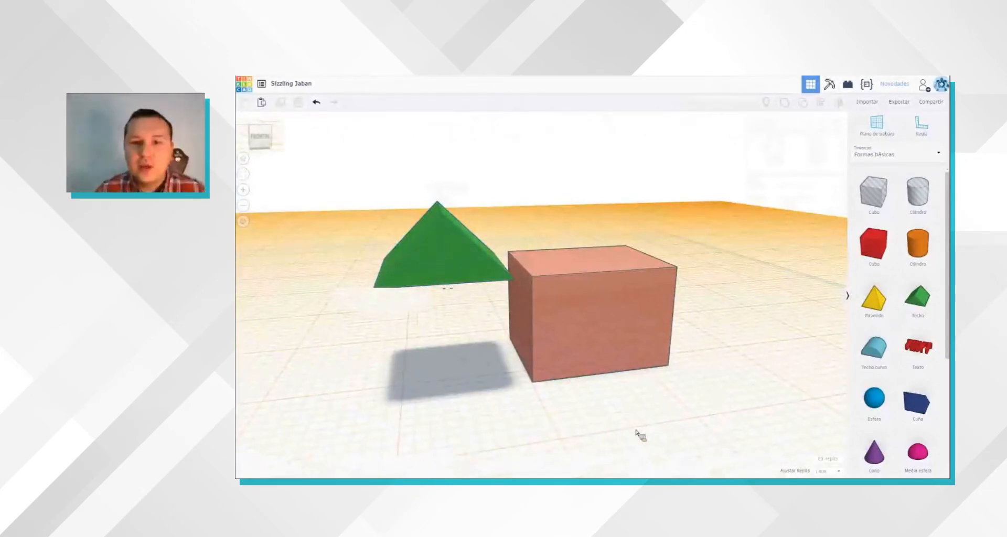
Step: Return the workplane to the original ground grid
right_click_drag(637, 434, 677, 427)
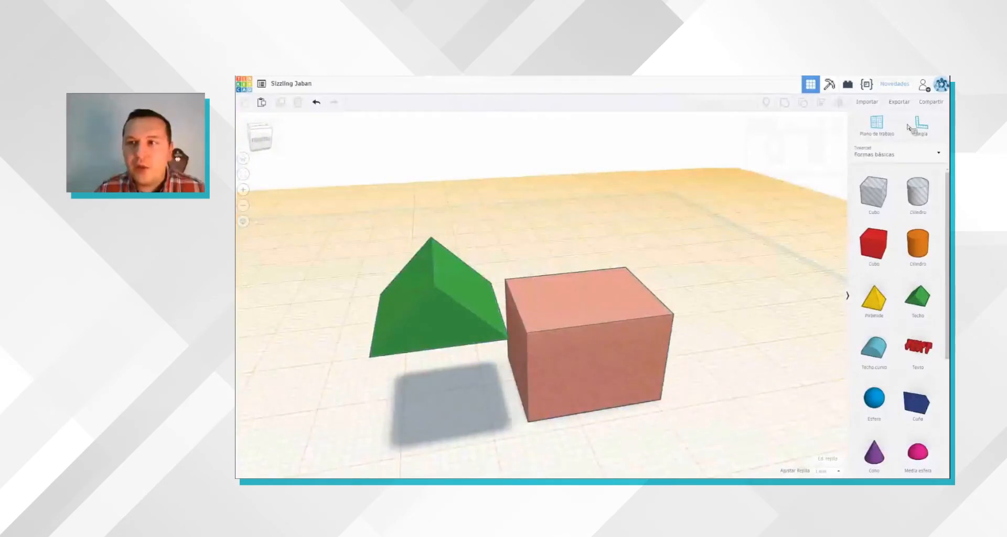
right_click_drag(592, 398, 475, 416)
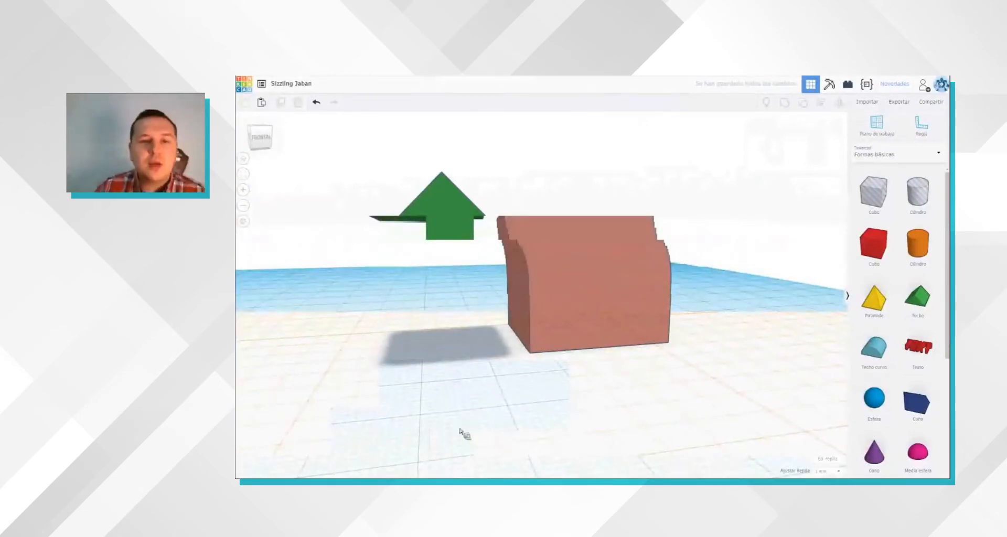
right_click_drag(460, 431, 460, 424)
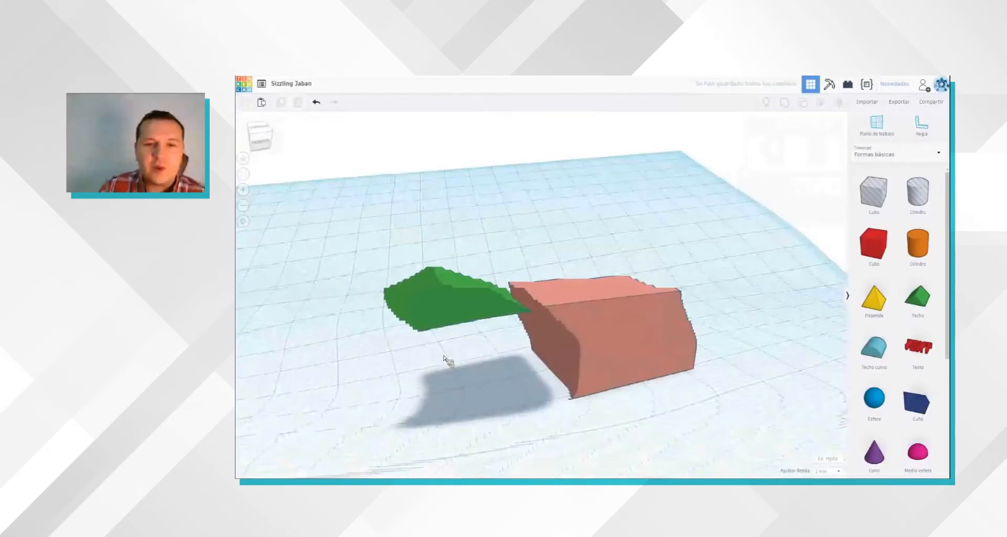
Step: Try shifting the raised roof sideways over the box in grid steps
left_click(457, 376)
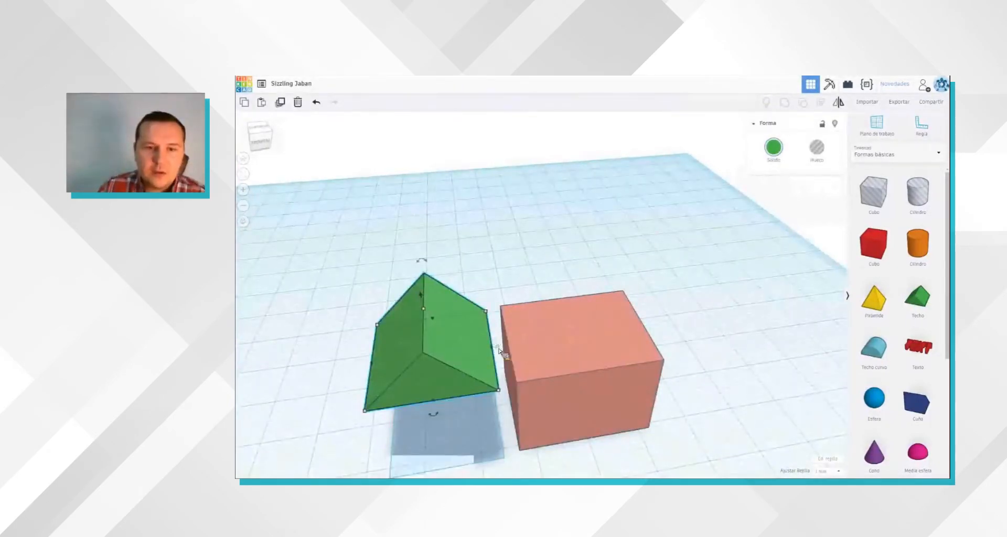
key("Right")
key("Right")
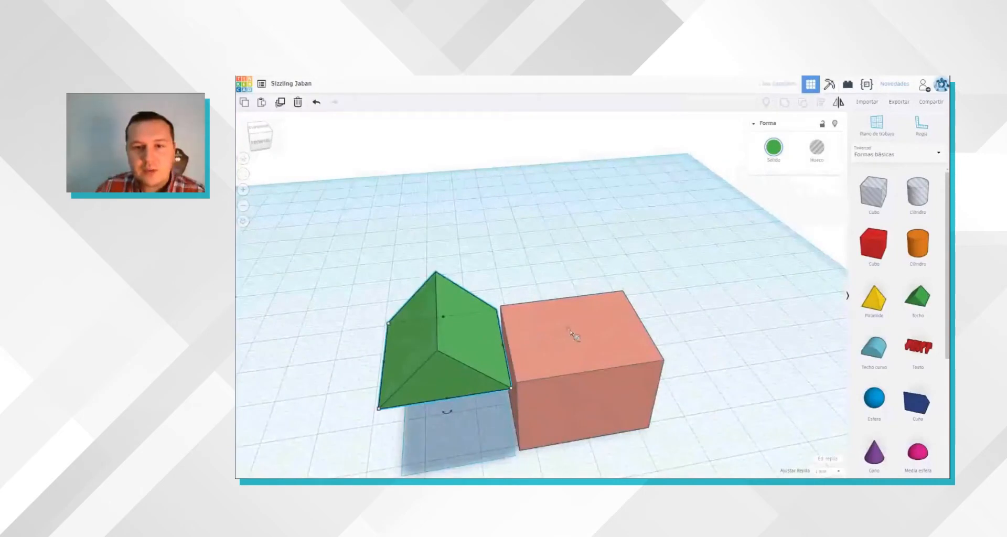
key("Right")
key("Right")
key("Right")
key("Right")
key("Right")
key("Right")
key("Right")
key("Right")
key("Right")
key("Right")
key("Right")
key("Right")
key("Right")
key("Right")
key("Right")
key("Right")
key("Right")
key("Right")
key("Right")
key("Right")
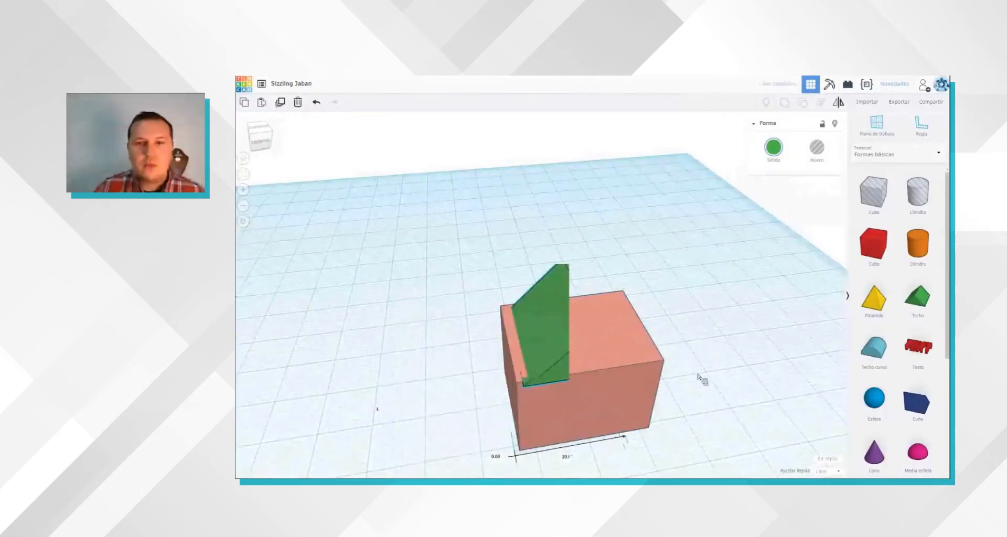
right_click_drag(687, 359, 626, 321)
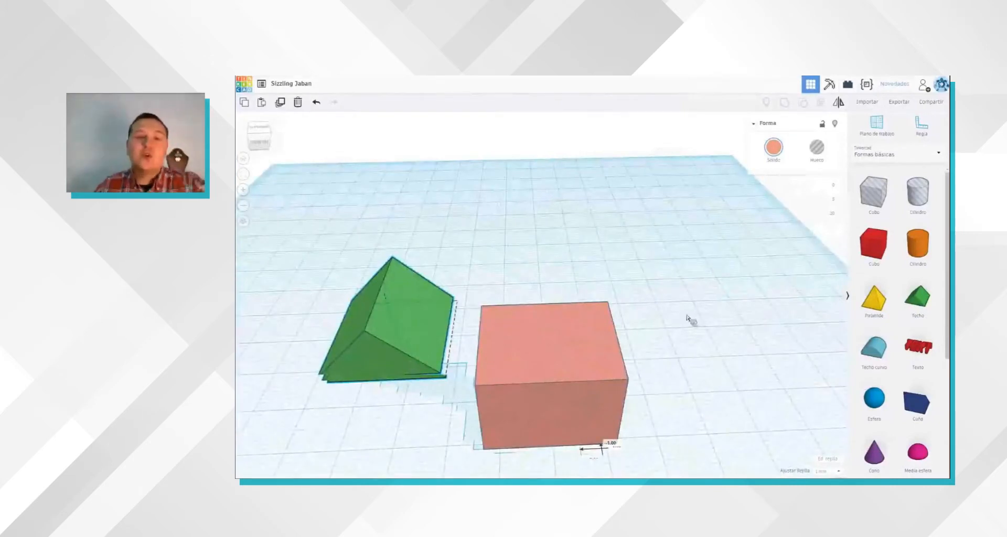
left_click(660, 331)
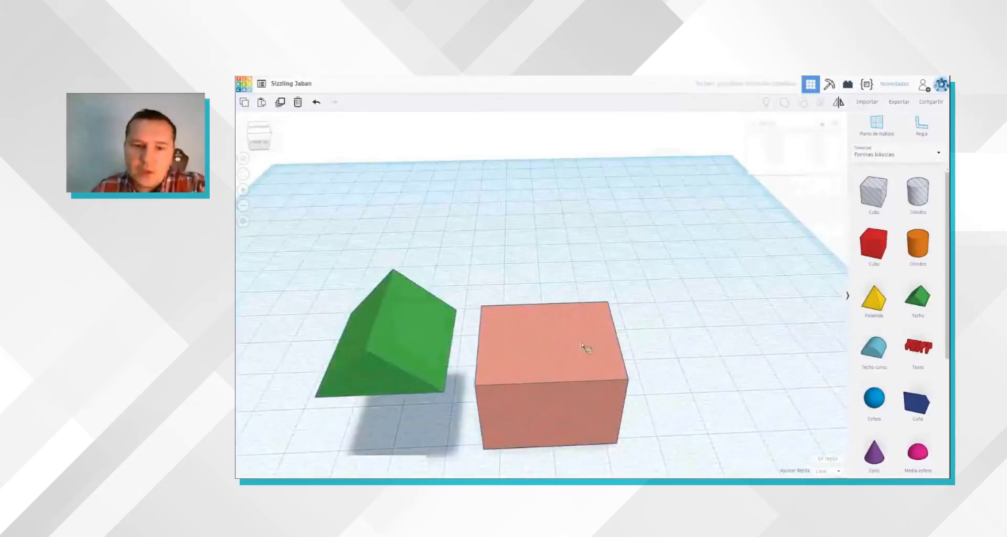
Step: Place the ruler on the workplane beside the box, then reposition its origin at the box's back corner
left_click(606, 367)
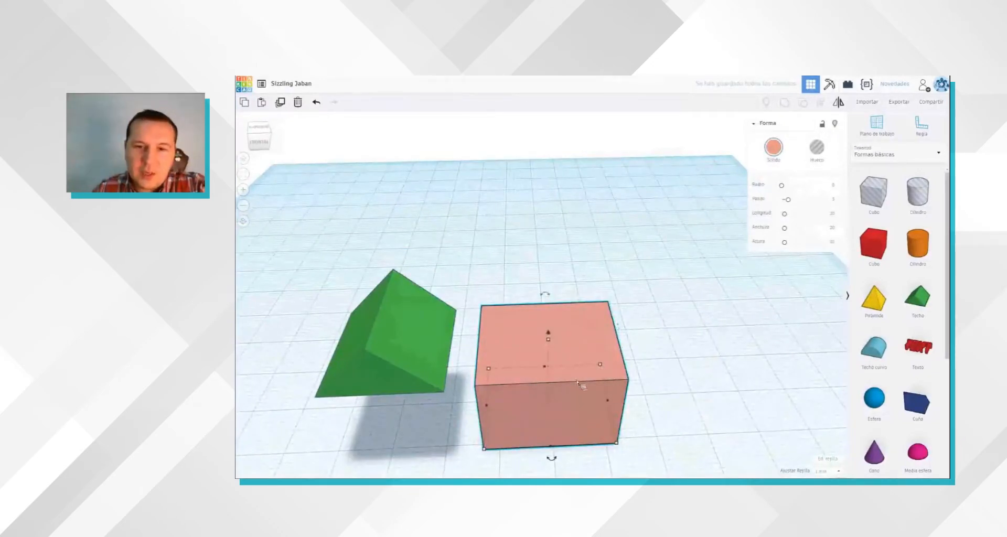
right_click_drag(582, 384, 565, 375)
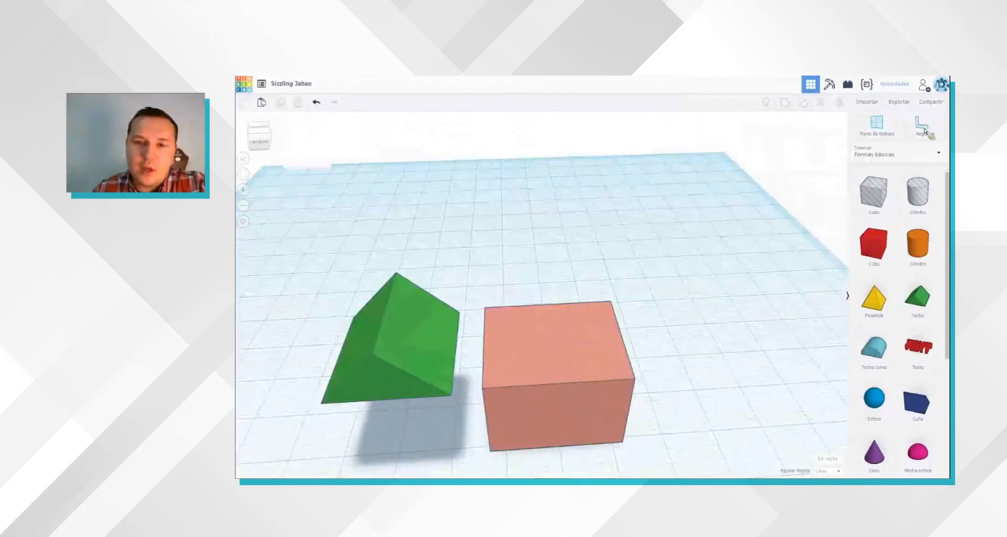
left_click(925, 129)
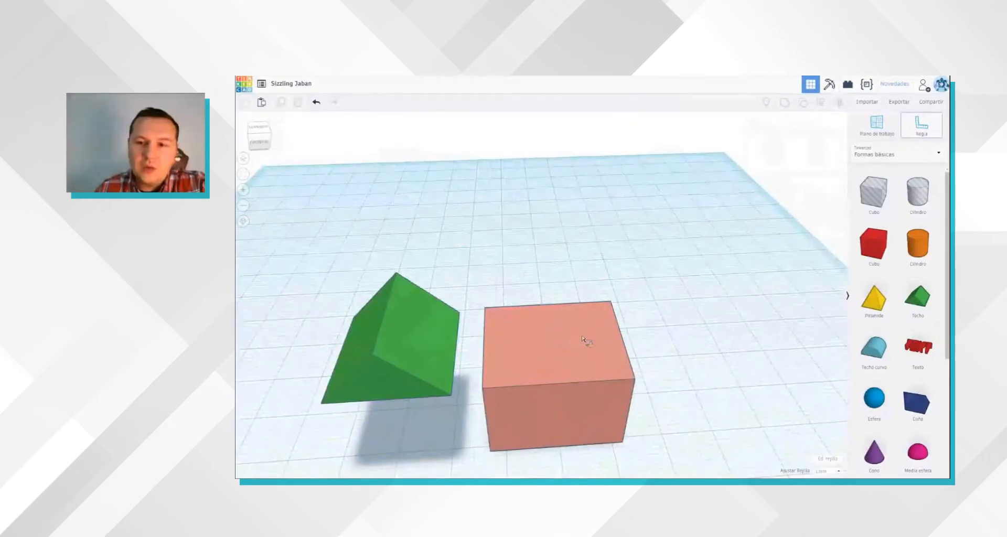
left_click(709, 373)
left_click(920, 141)
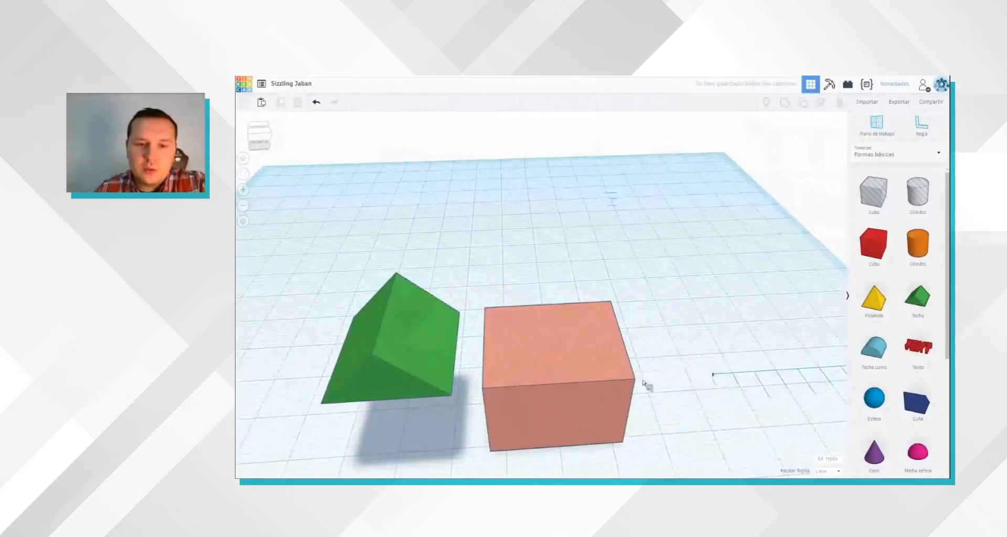
left_click(503, 360)
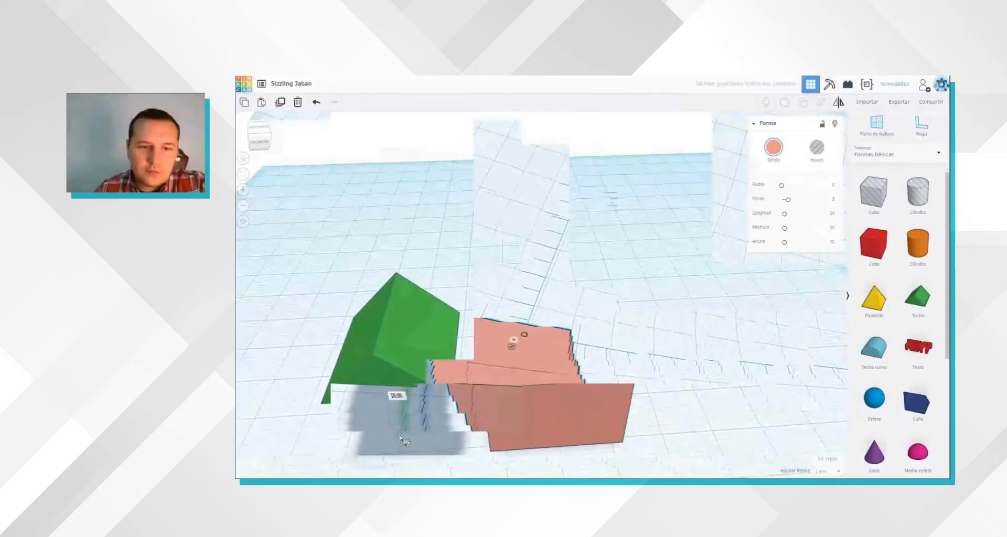
right_click_drag(455, 426, 570, 336)
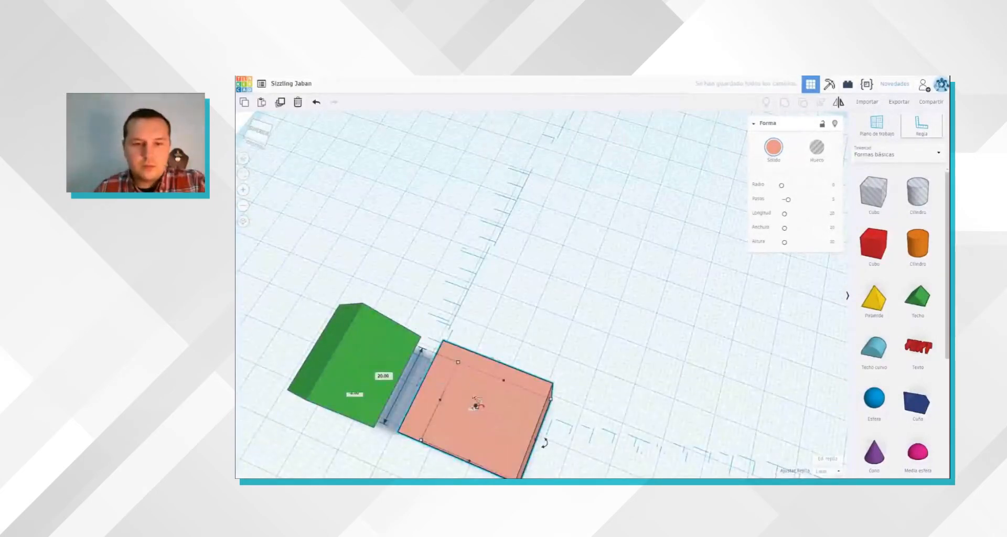
left_click(457, 417)
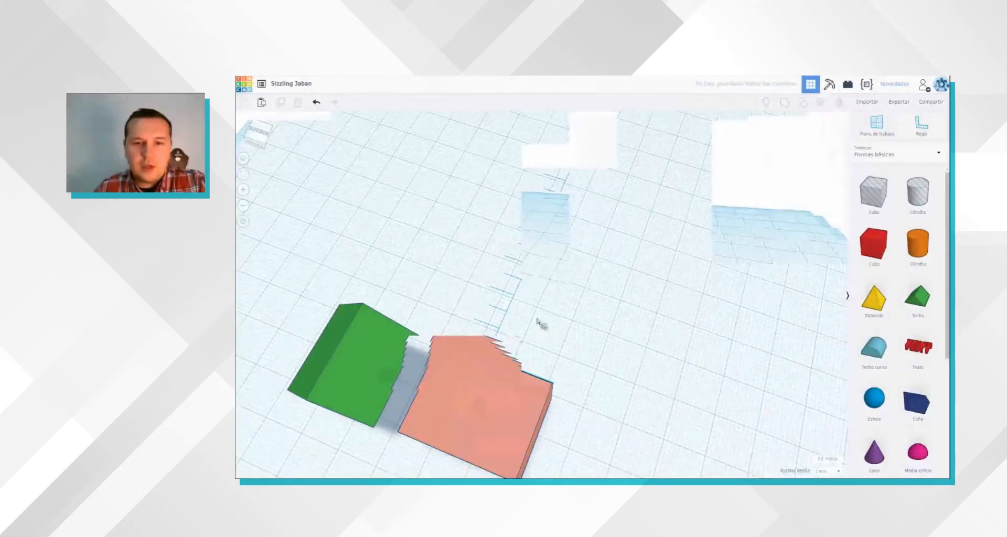
Step: Select the box and examine its ruler dimensions and its offsets from the ruler origin from several angles
left_click(494, 385)
right_click_drag(494, 386, 497, 313)
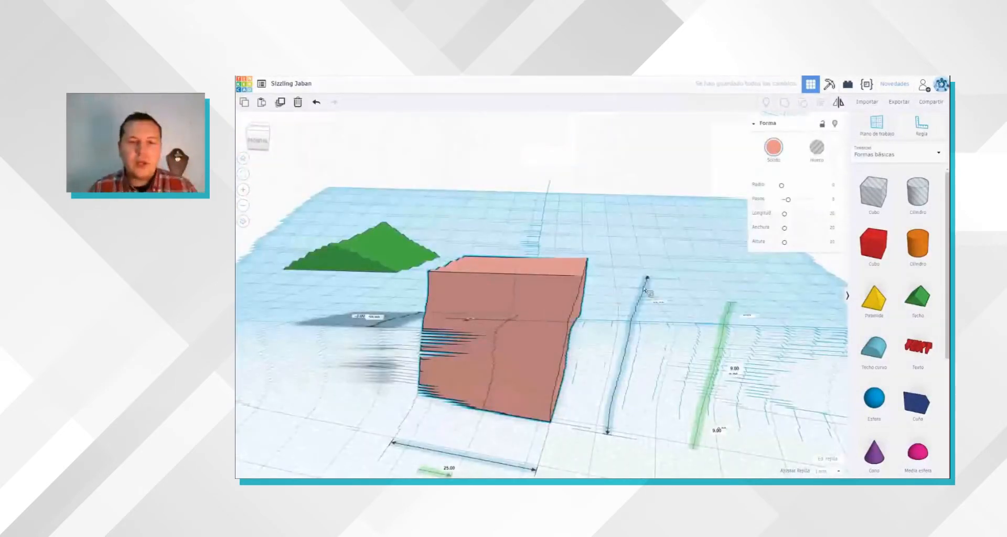
right_click_drag(519, 296, 555, 321)
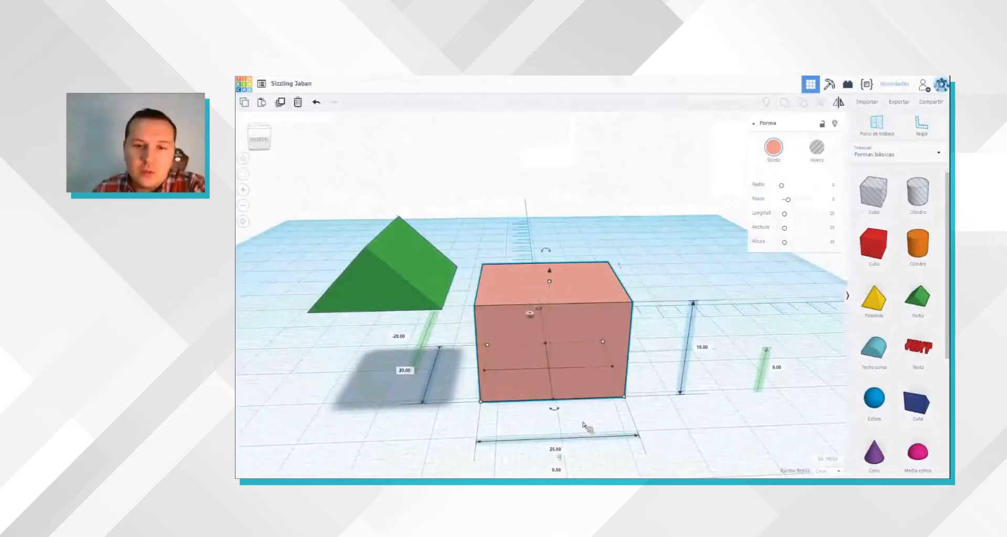
right_click_drag(584, 422, 619, 413)
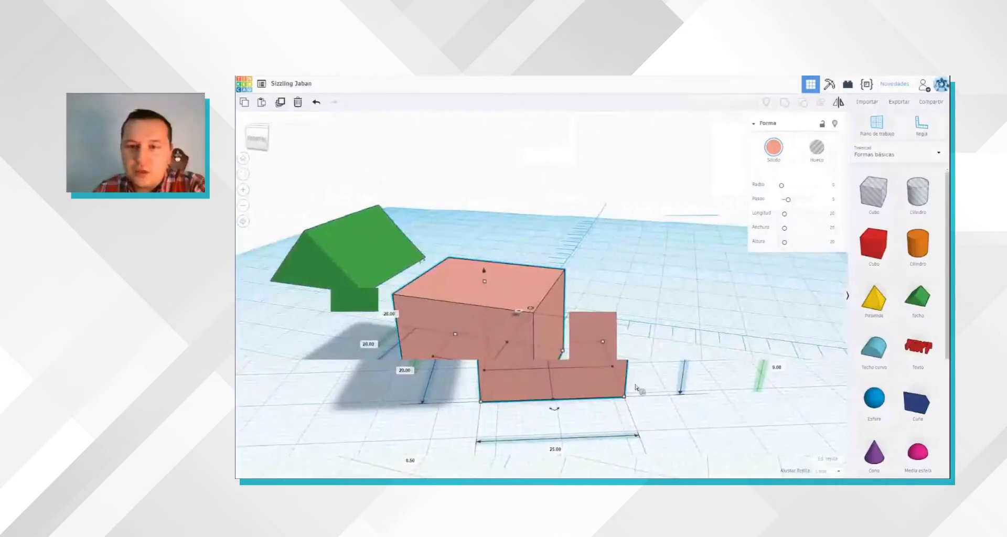
right_click_drag(709, 403, 603, 417)
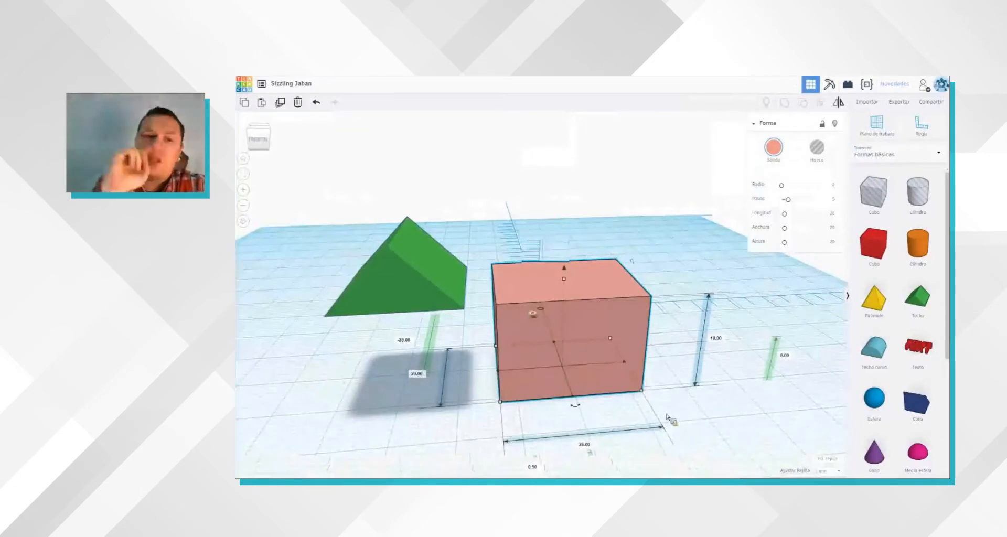
right_click_drag(667, 418, 598, 418)
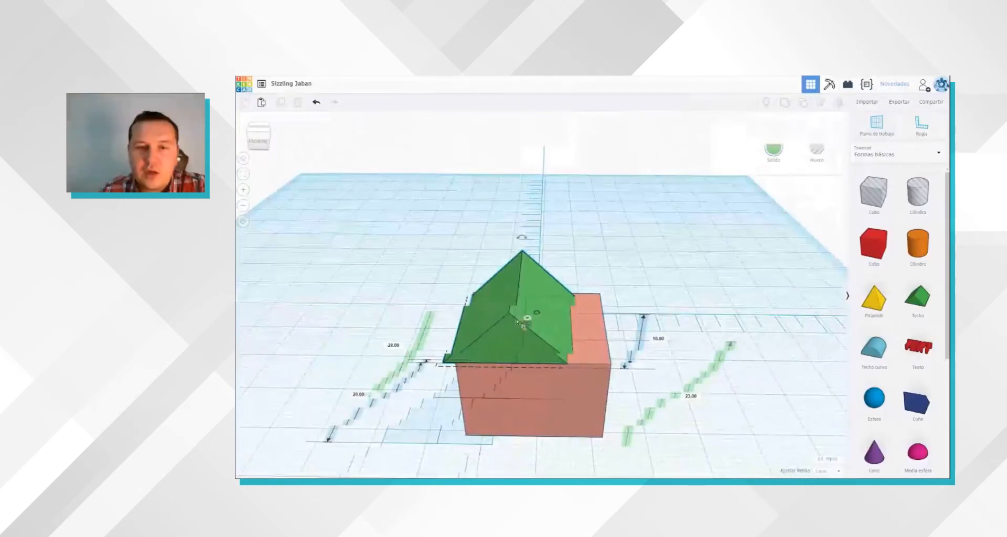
Step: Set the roof flush with the box's front corner, remove the ruler, and widen the roof to 27 mm
left_click_drag(530, 320, 536, 324)
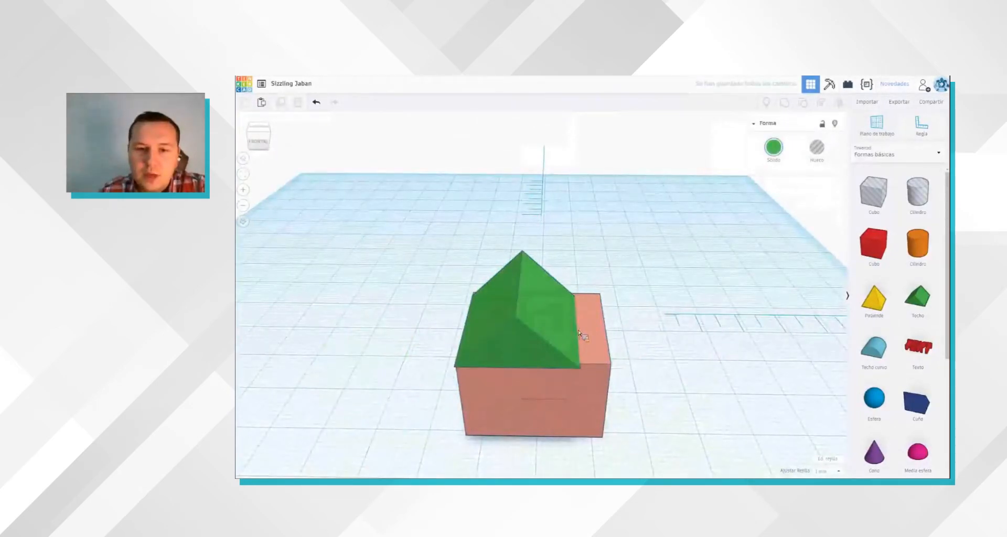
left_click(578, 334)
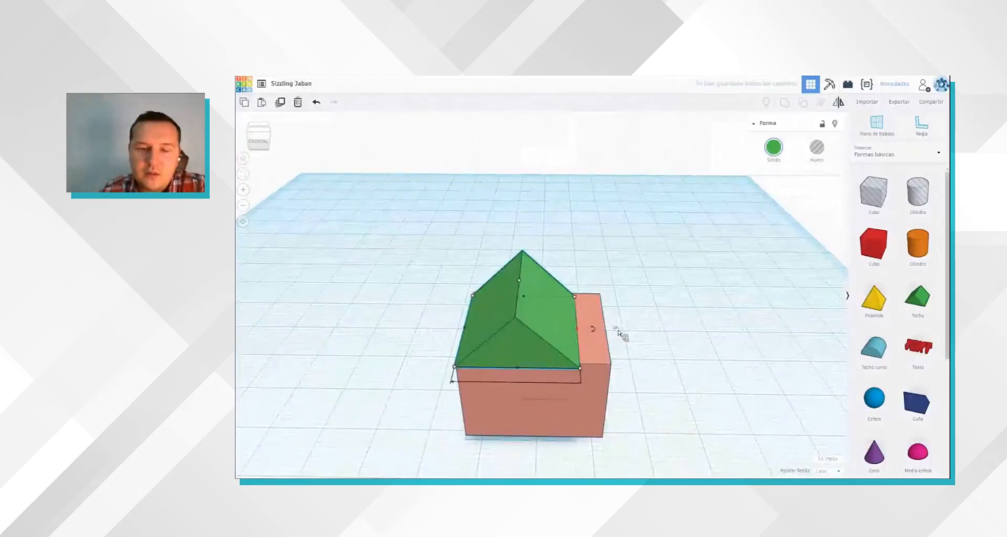
left_click_drag(578, 330, 619, 332)
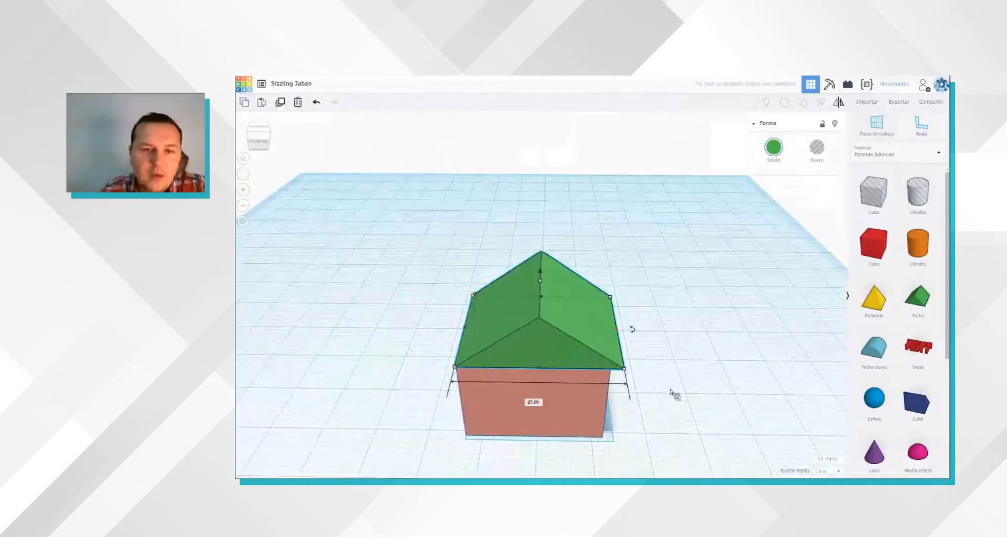
Step: Widen the roof further to 29 mm so it extends past the box's side wall
left_click(606, 397)
right_click_drag(605, 398, 545, 382)
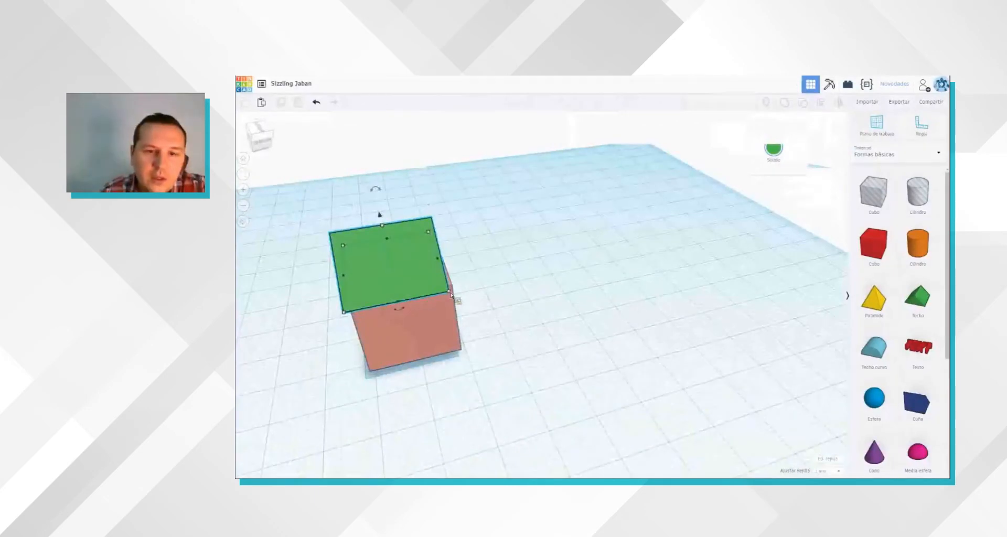
left_click_drag(451, 294, 461, 295)
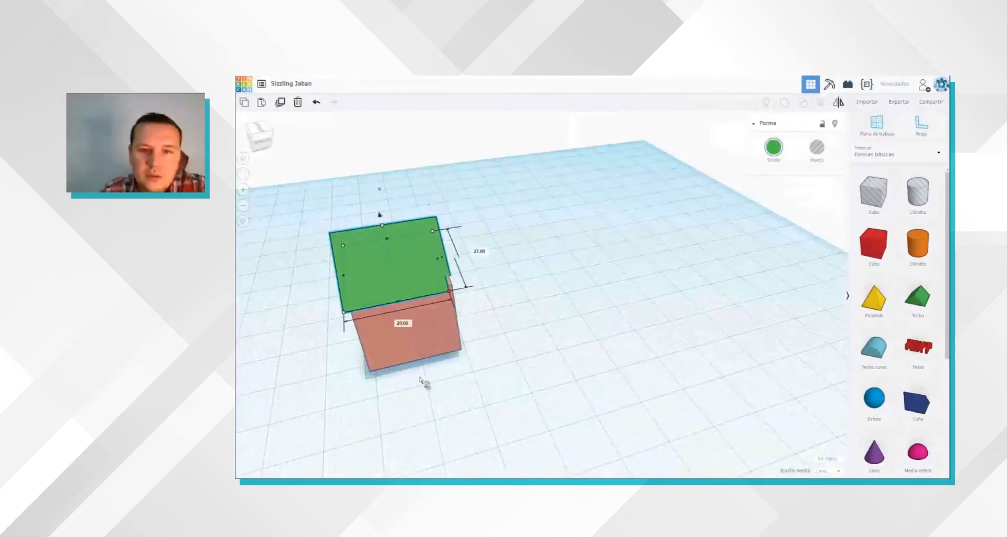
right_click_drag(571, 343, 590, 355)
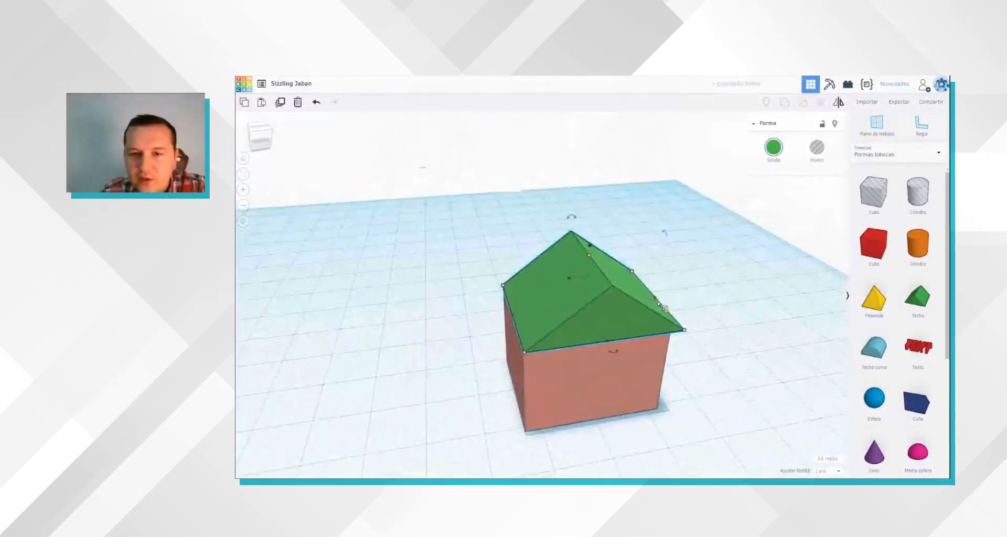
mouse_move(664, 303)
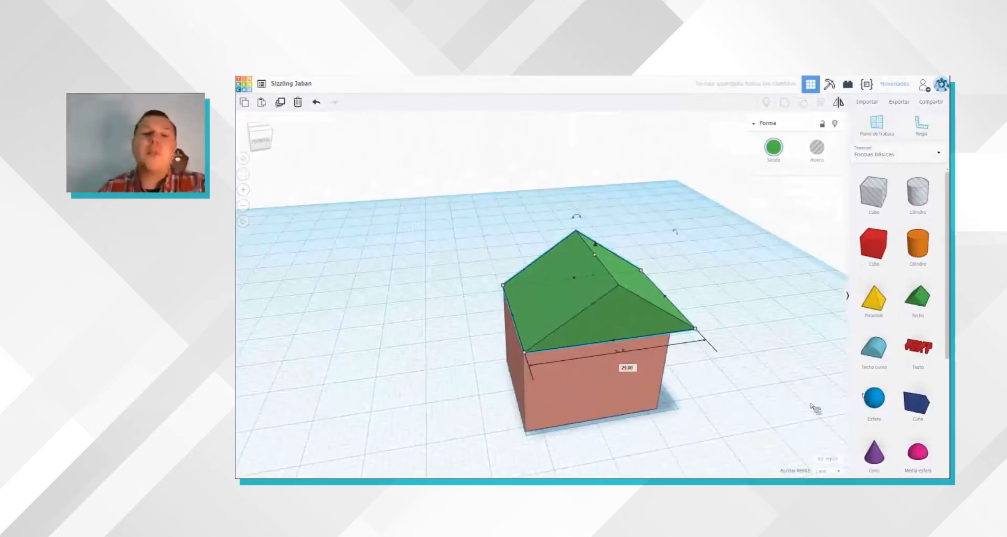
Step: Shift the roof horizontally over the box in grid steps so its eaves overhang the walls
left_click(756, 407)
right_click_drag(756, 407, 656, 403)
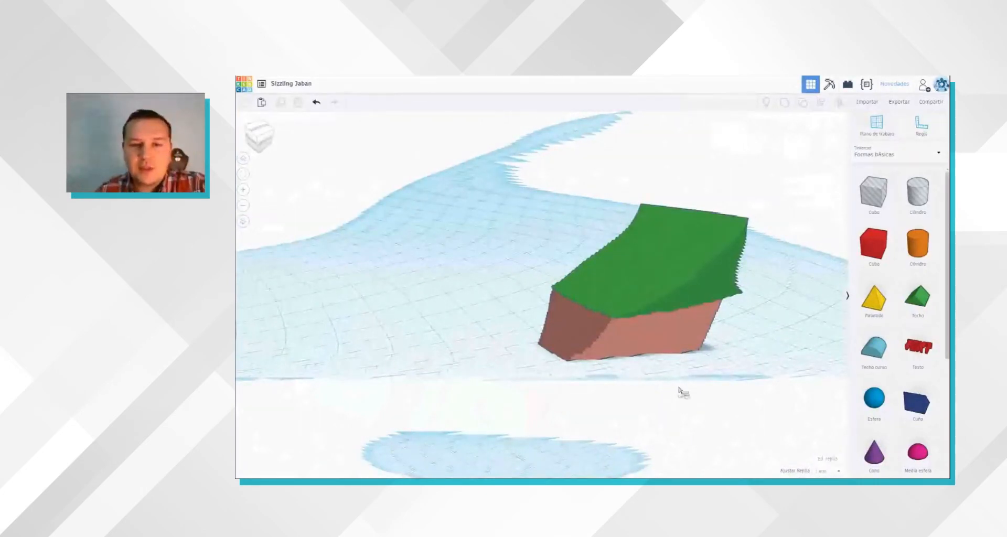
right_click_drag(679, 388, 720, 402)
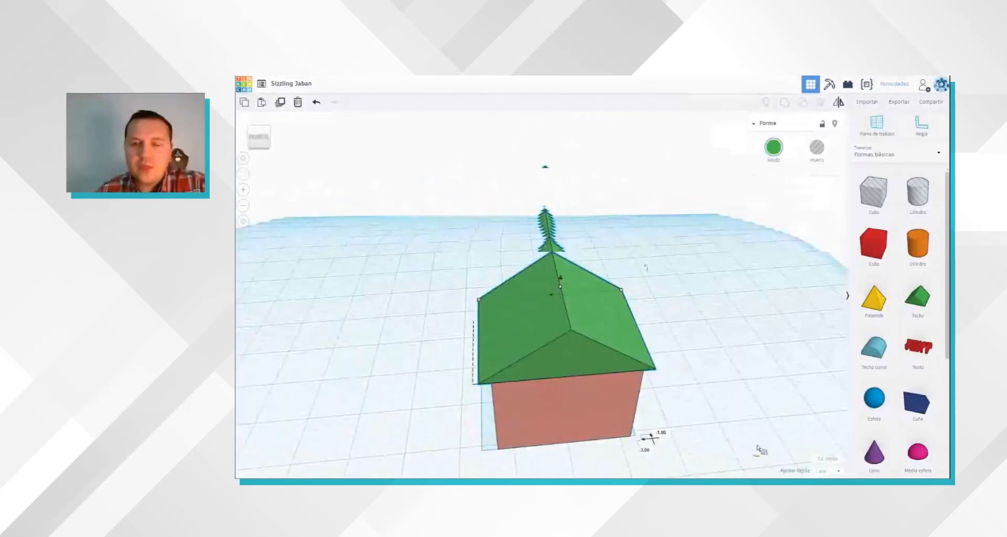
right_click_drag(697, 454, 726, 272)
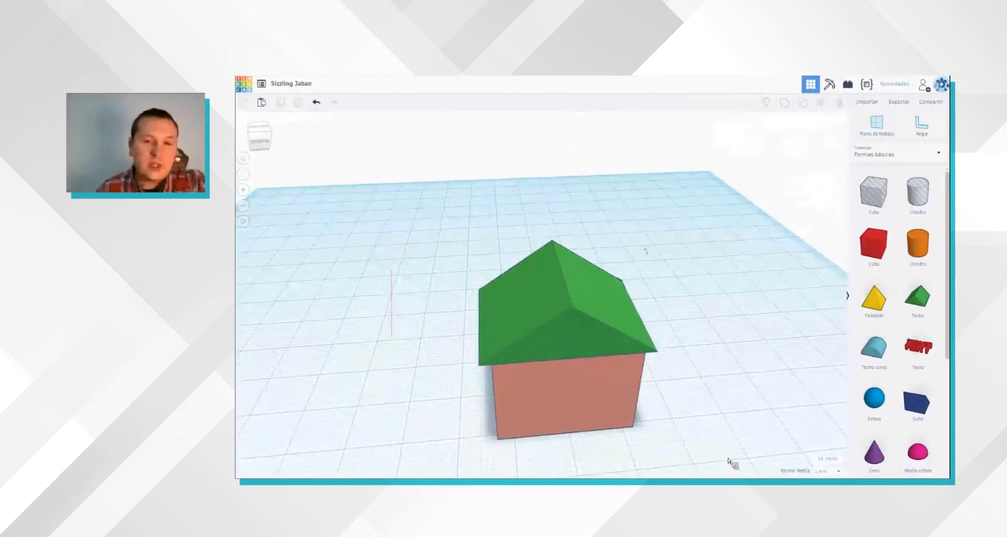
Step: Select the roof and the box together and start the Align tool on them
left_click(516, 334)
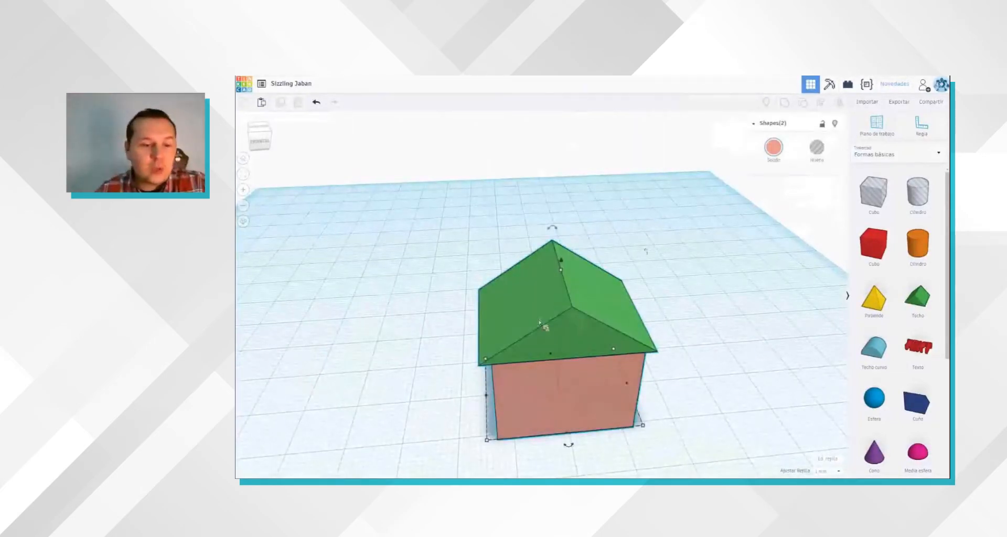
left_click(565, 390, "shift")
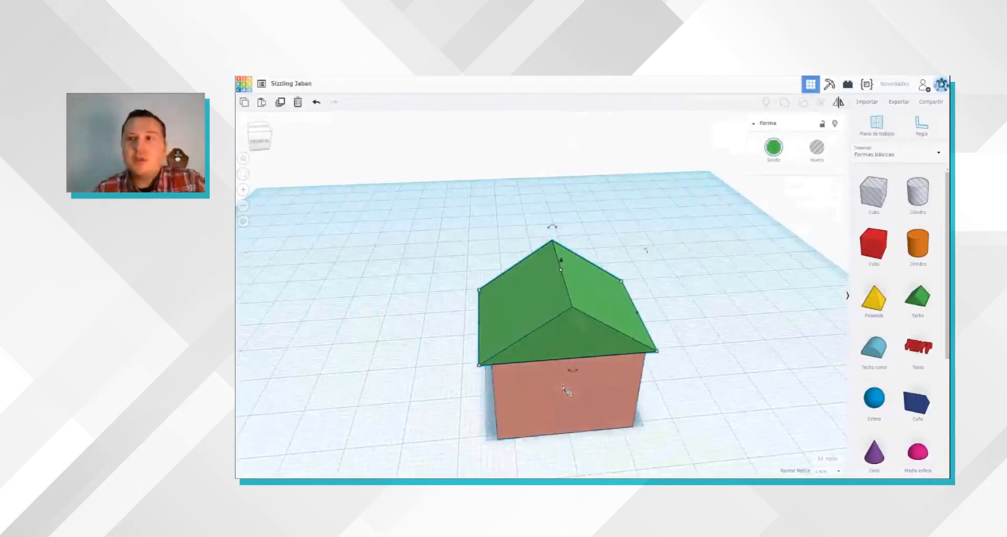
left_click(565, 390, "shift")
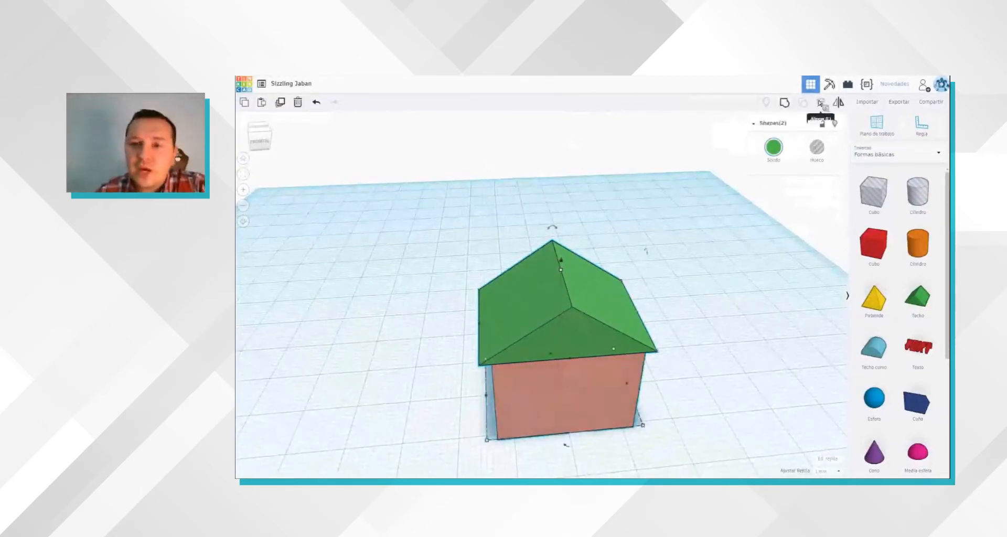
left_click(820, 103)
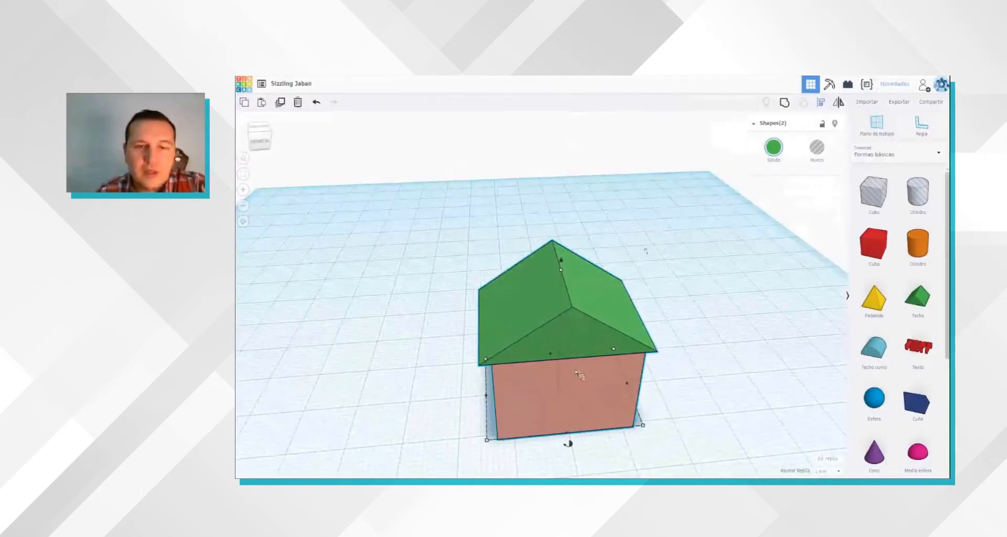
Step: Try aligning the box and roof at mid-height, and undo that vertical alignment
right_click_drag(540, 369, 737, 355)
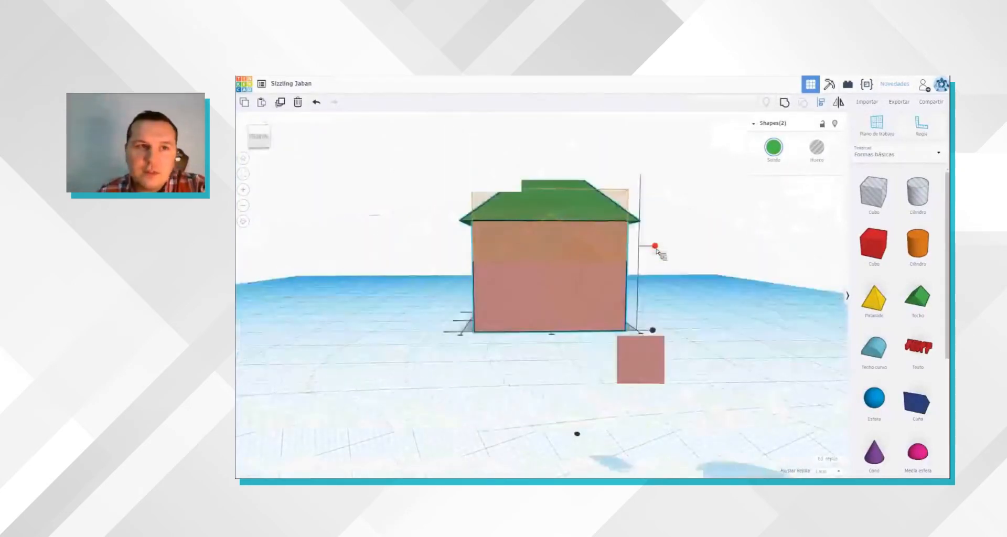
left_click(316, 102)
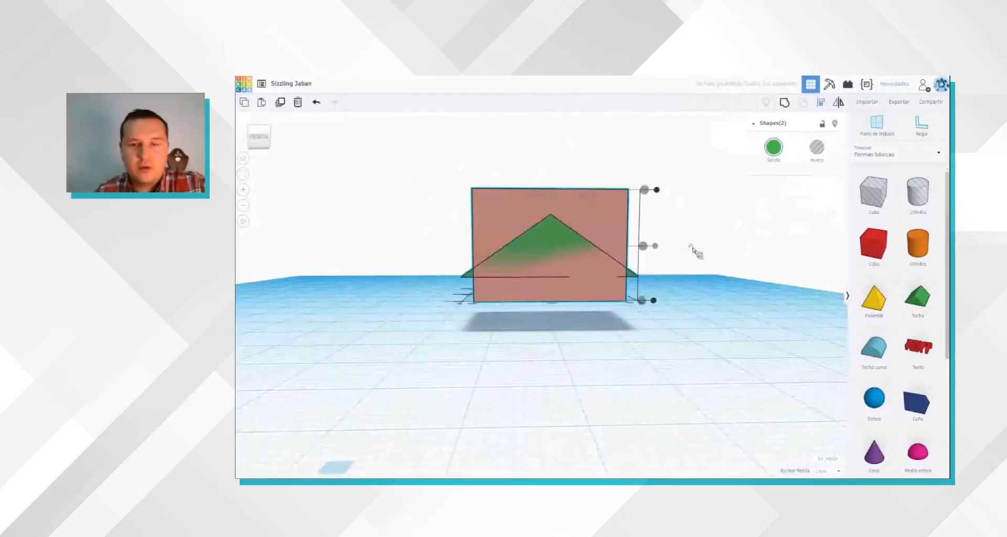
key("ctrl+z")
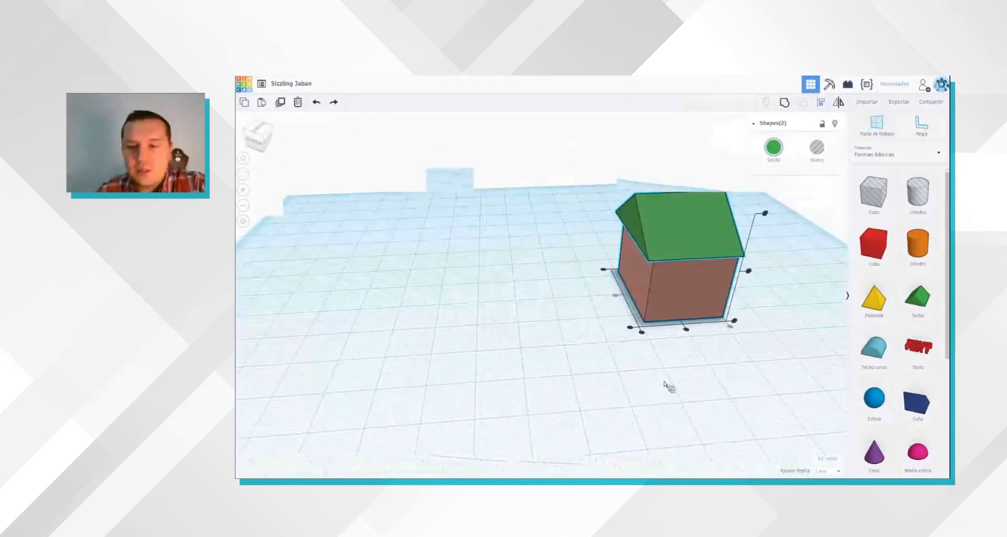
Step: Centre the roof over the box in both horizontal directions with Align
right_click_drag(647, 406, 644, 396)
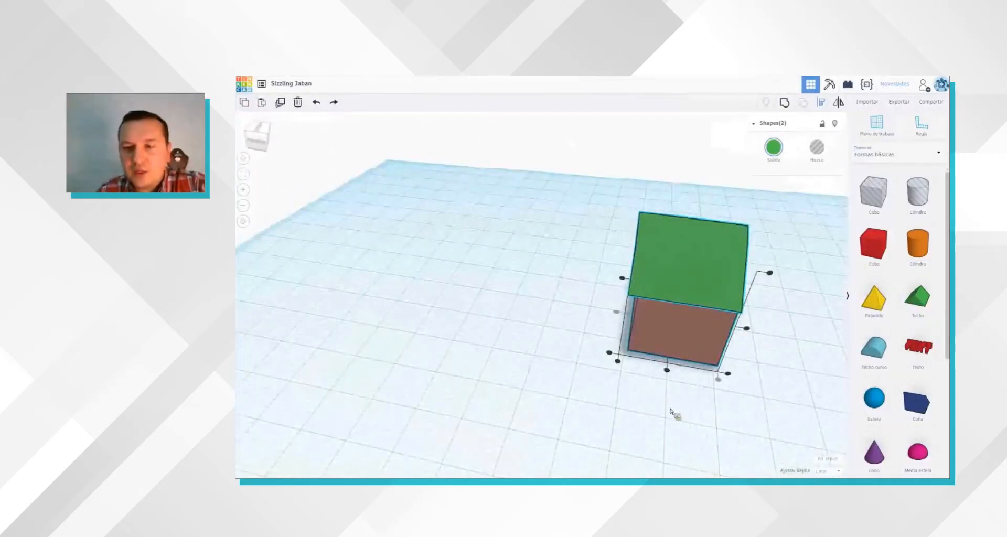
scroll(672, 418, "up", 3)
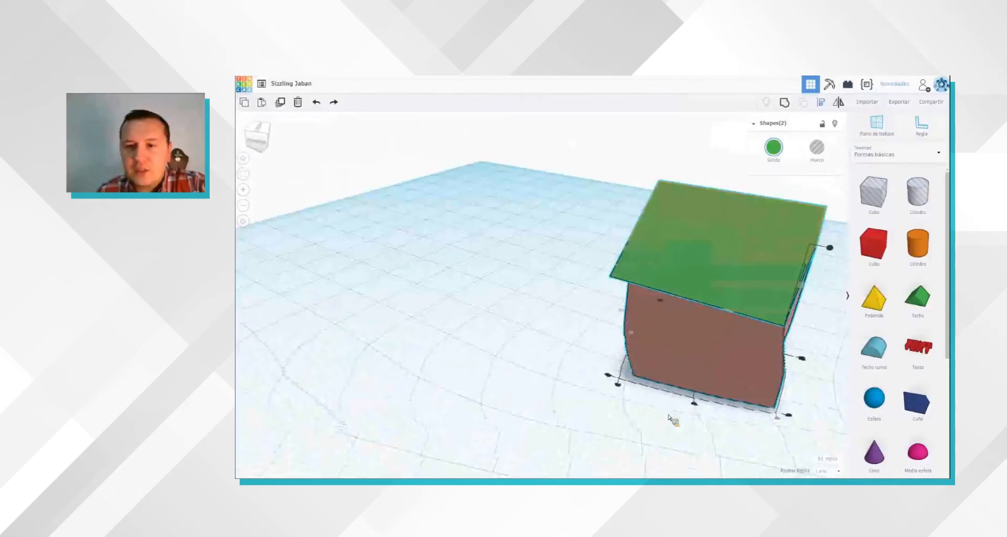
right_click_drag(609, 466, 600, 342)
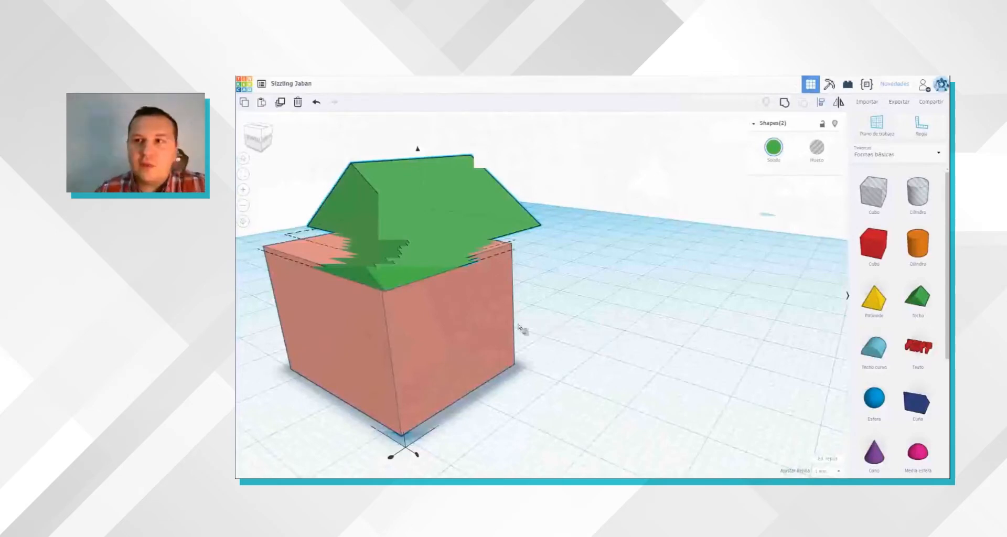
left_click(821, 103)
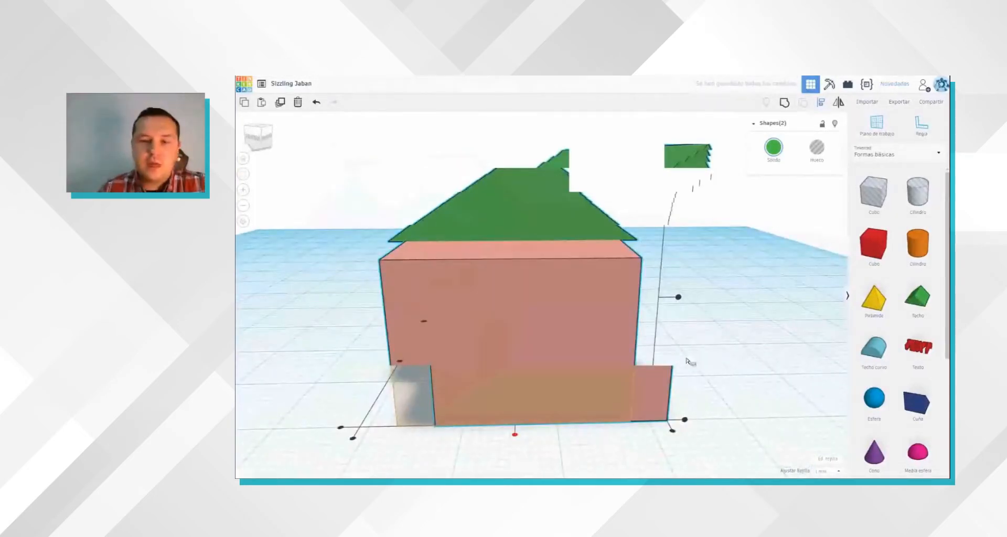
right_click_drag(684, 393, 568, 403)
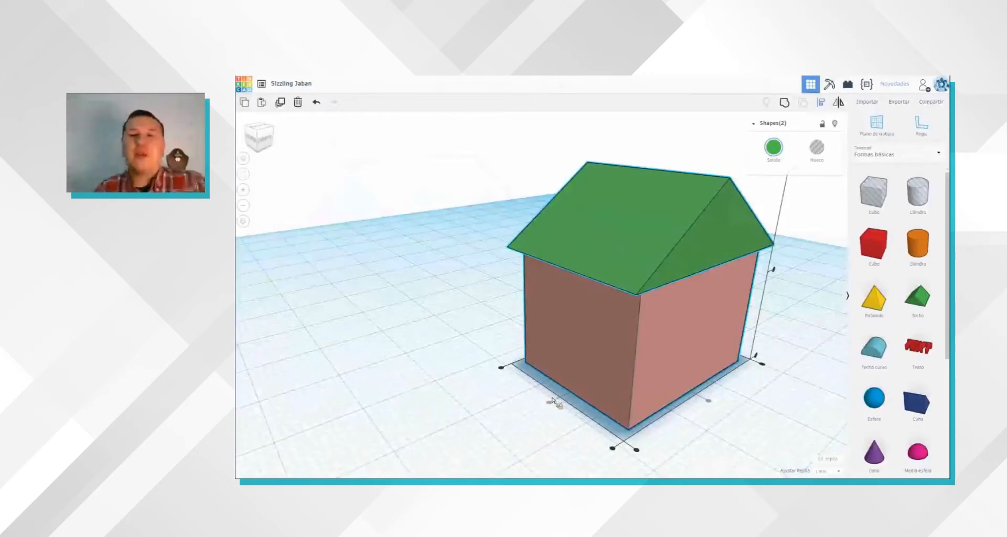
left_click(774, 414)
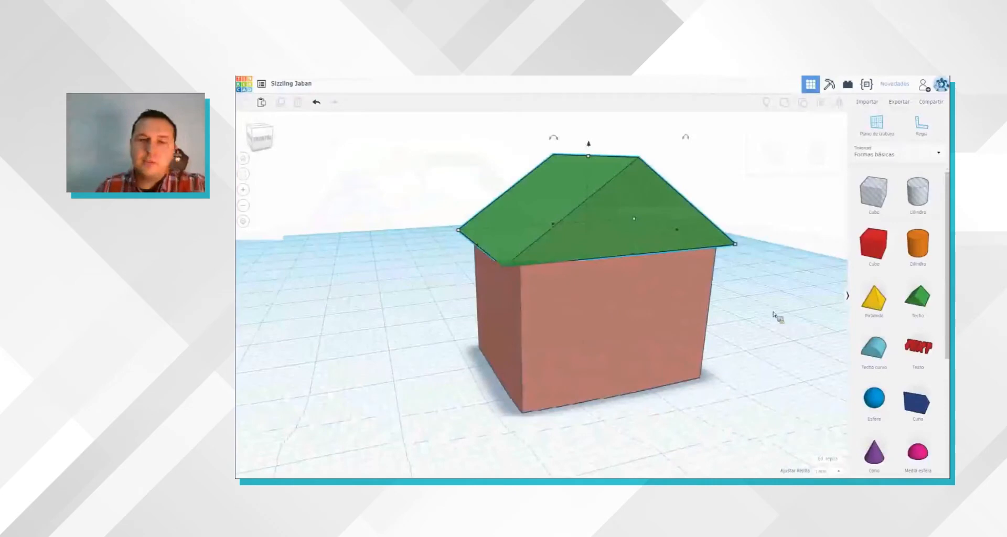
Step: Try grouping the box and the roof into one shape, and separate them again
left_click(452, 172)
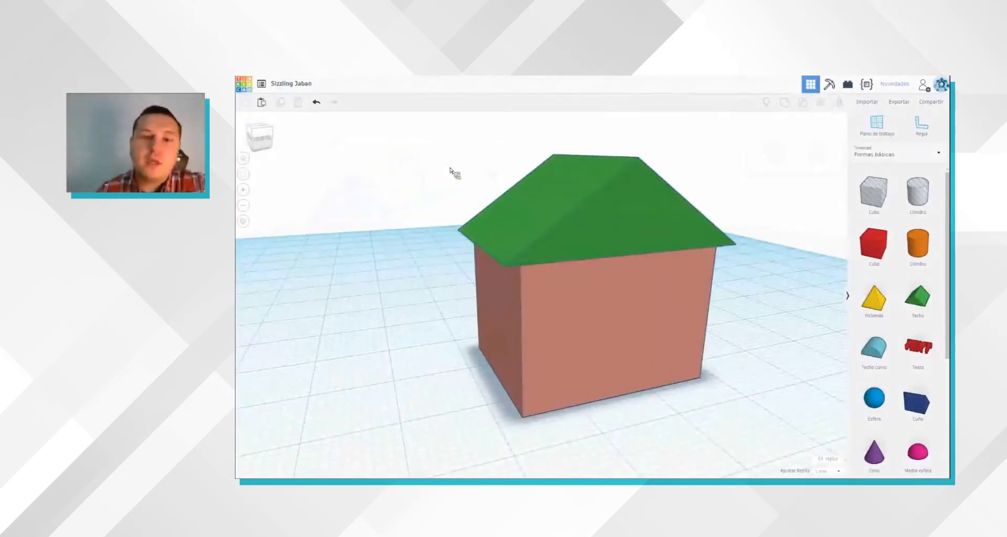
left_click_drag(398, 144, 821, 430)
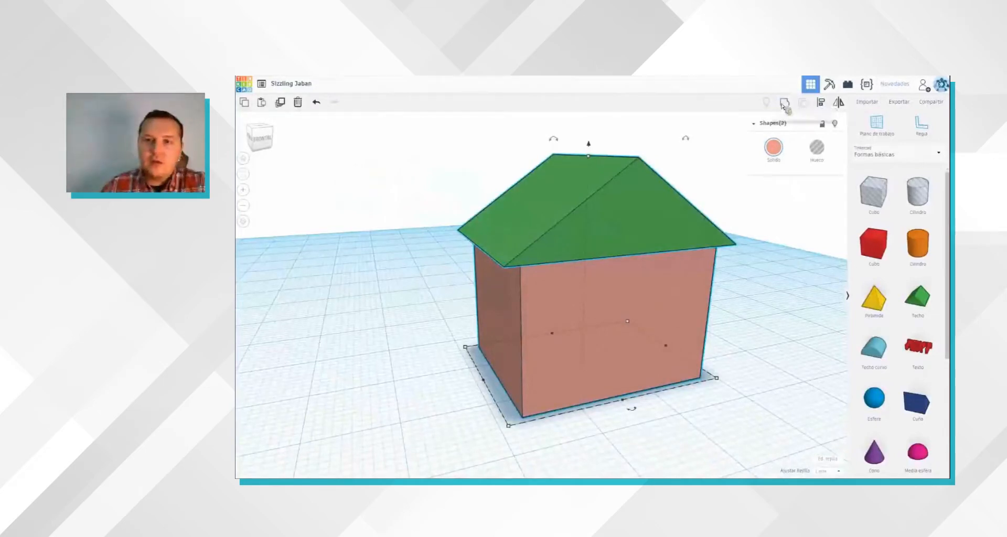
left_click(785, 103)
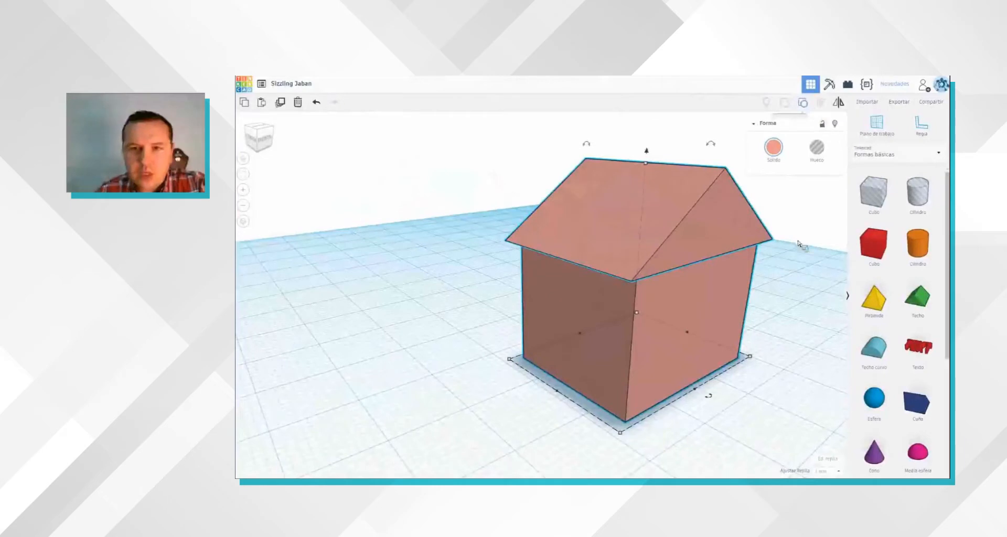
left_click(807, 350)
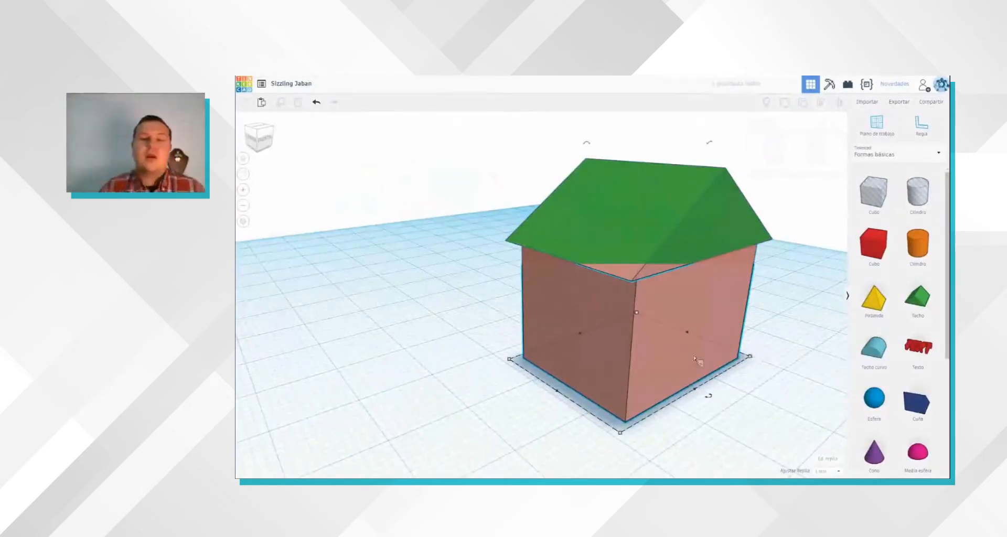
right_click_drag(694, 359, 624, 354)
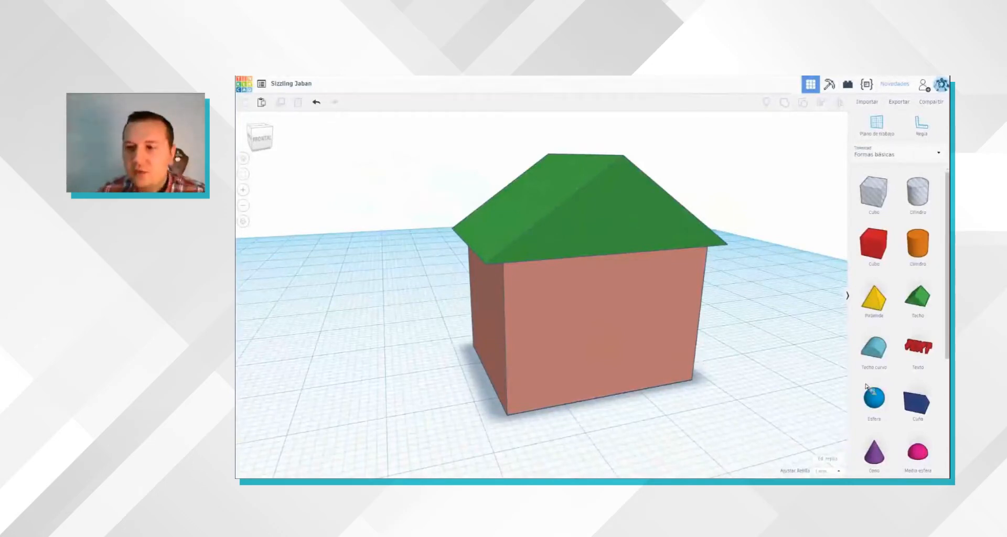
Step: Place a red box on the workplane in front of the house and reduce its height
scroll(876, 383, "down", 1)
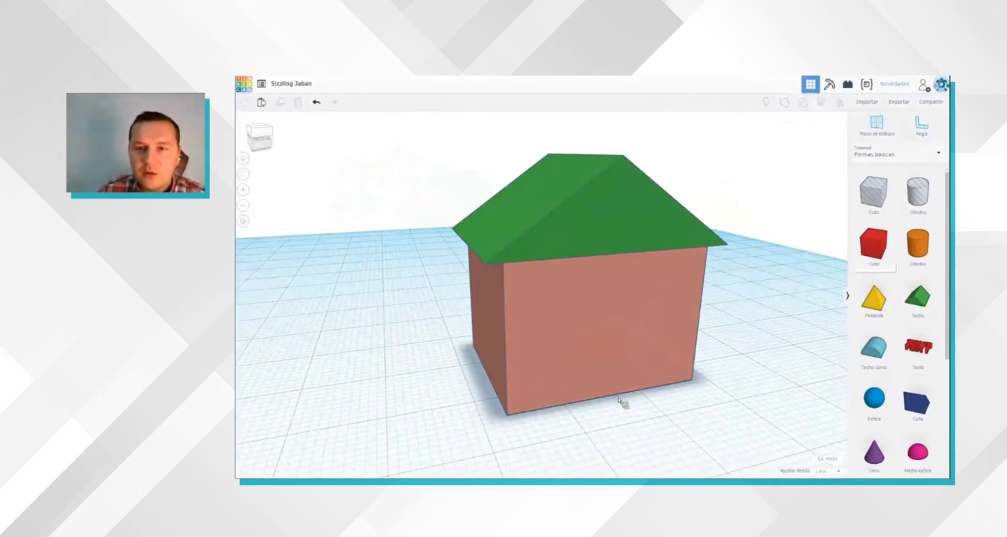
left_click(629, 314)
left_click_drag(628, 233, 630, 342)
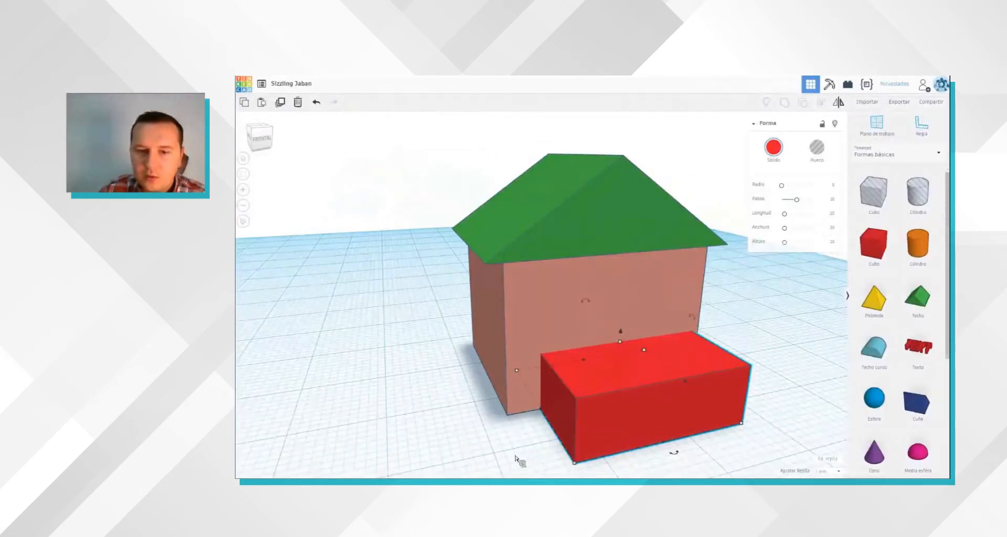
Step: Shrink the red box's depth and width into a thin door and set it against the house's front wall
left_click_drag(517, 373, 572, 431)
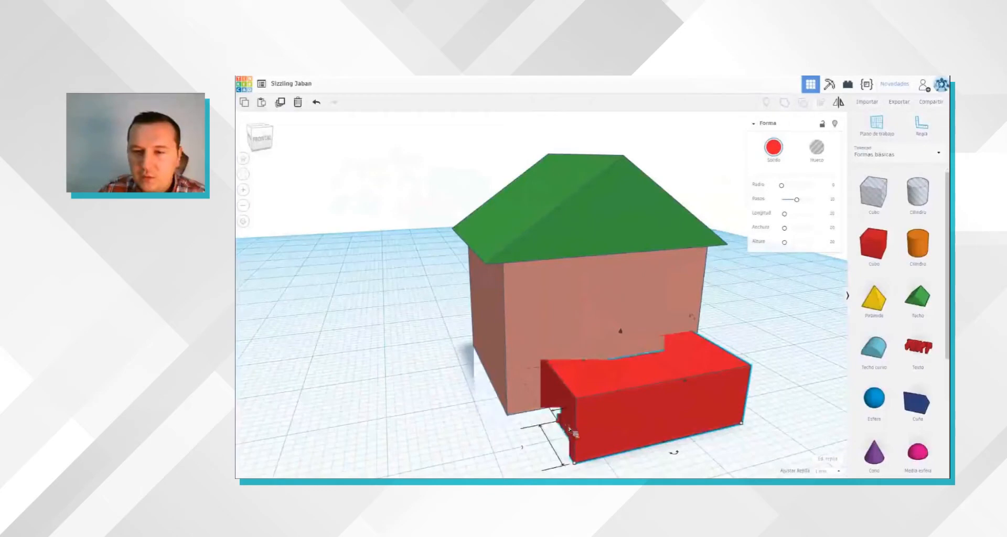
left_click_drag(685, 402, 589, 422)
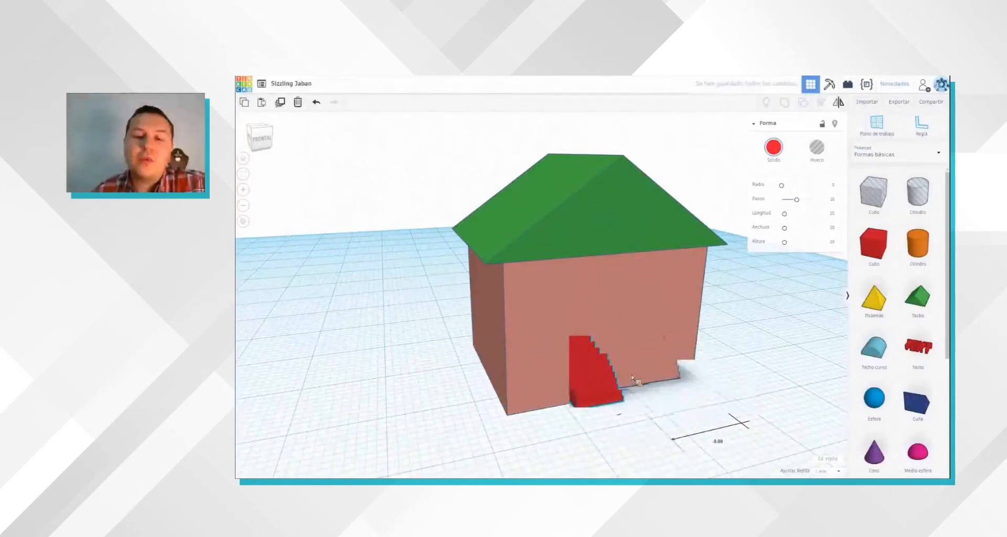
right_click_drag(669, 425, 671, 423)
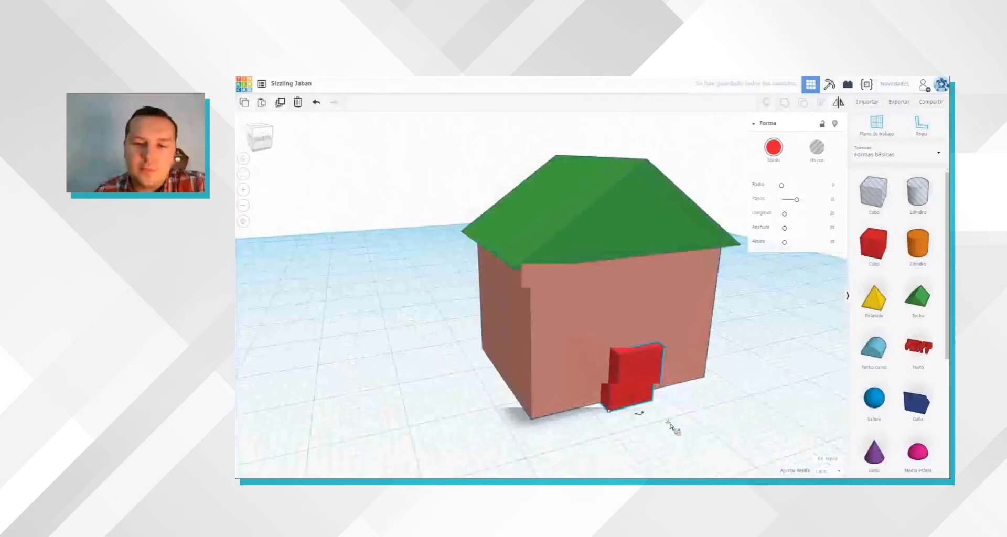
Step: Set the red door into the house's front wall and turn it into a hole
left_click_drag(652, 389, 637, 372)
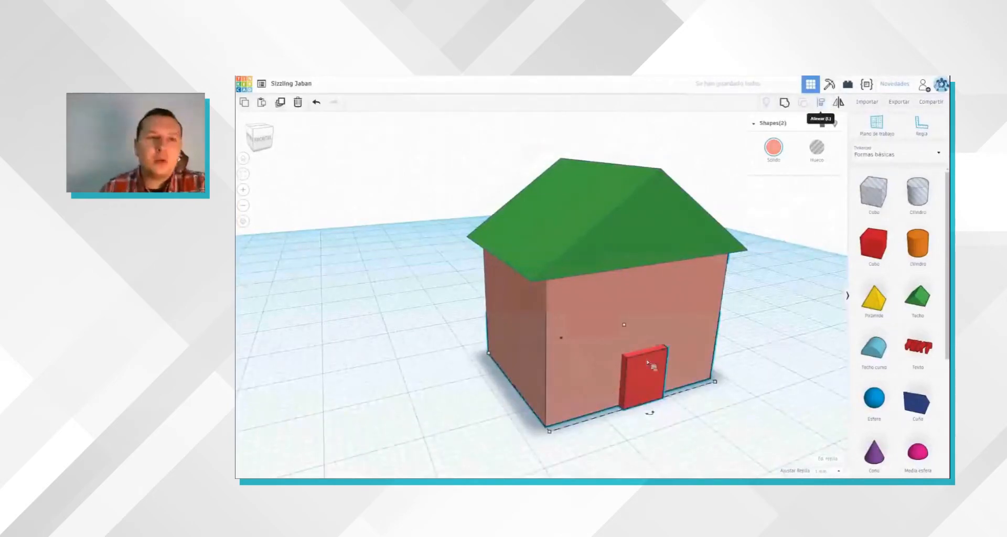
left_click(274, 155)
left_click(317, 103)
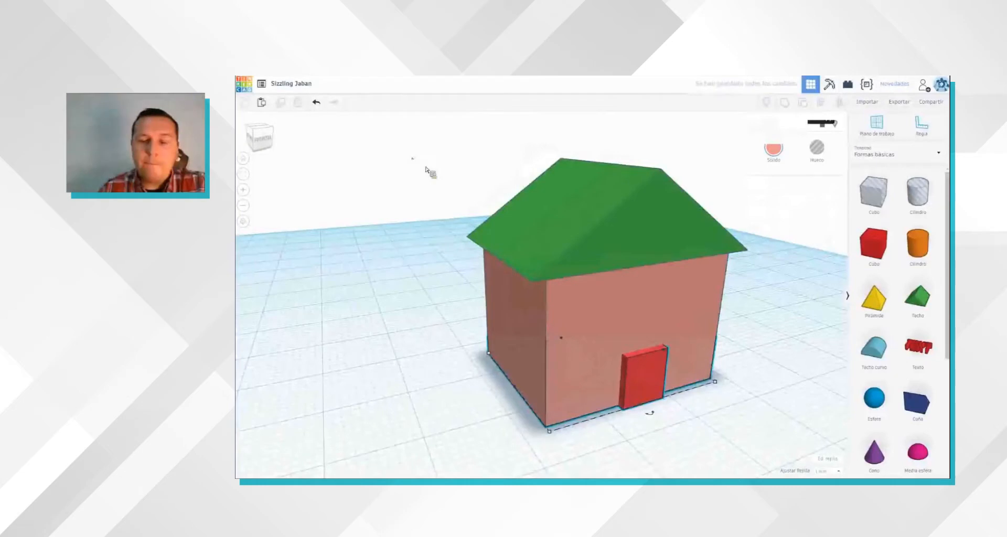
left_click(660, 370)
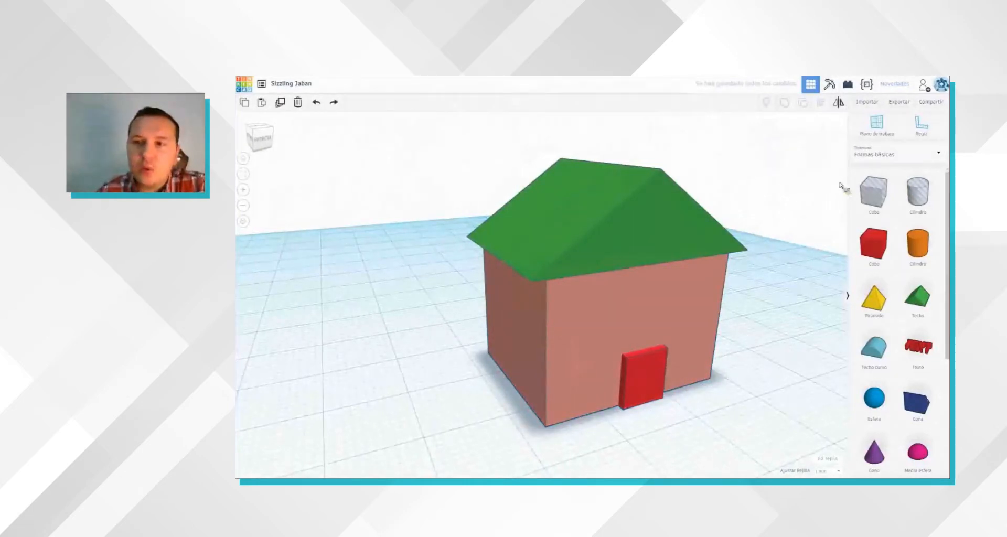
left_click(819, 151)
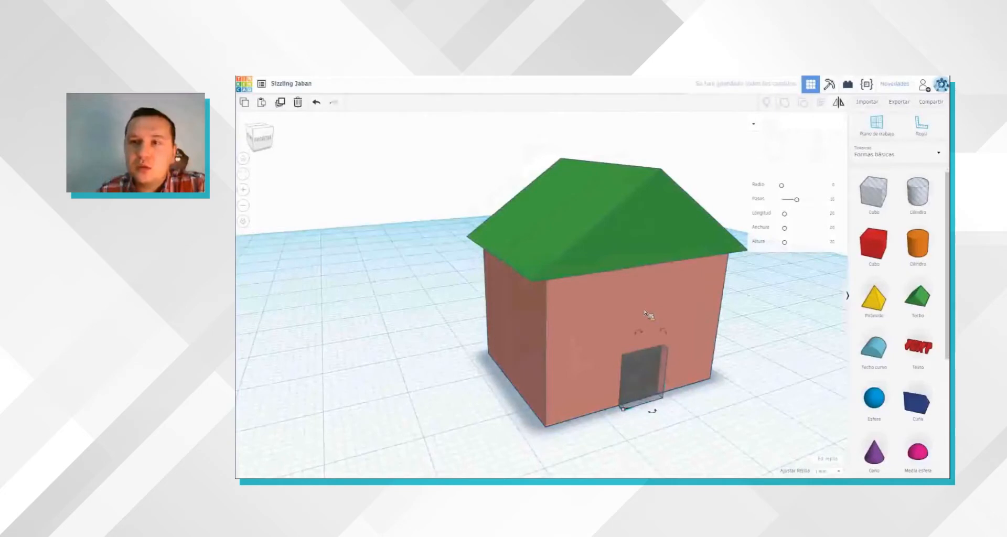
Step: Group the box, roof and door hole into one shape so the doorway is cut out of the front wall
left_click(787, 100)
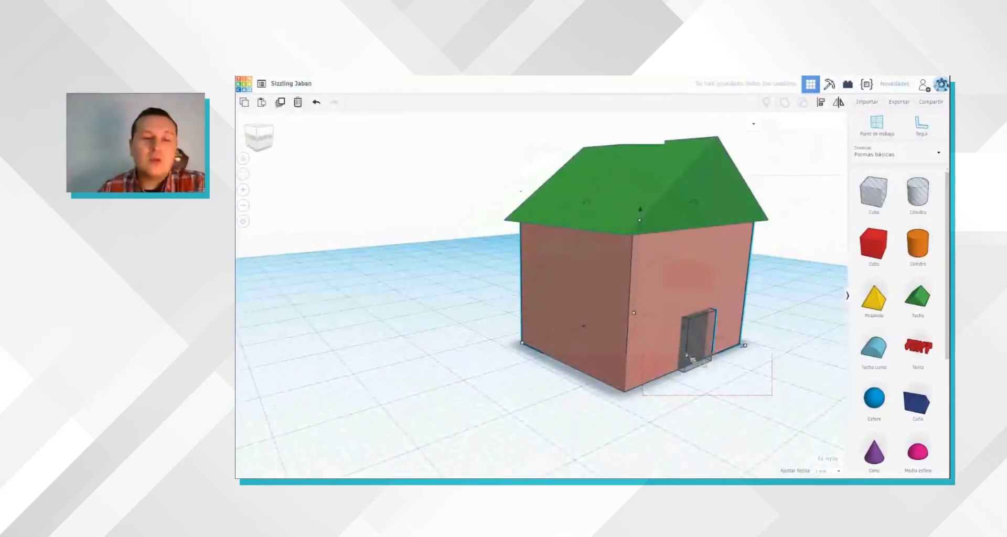
left_click(480, 329)
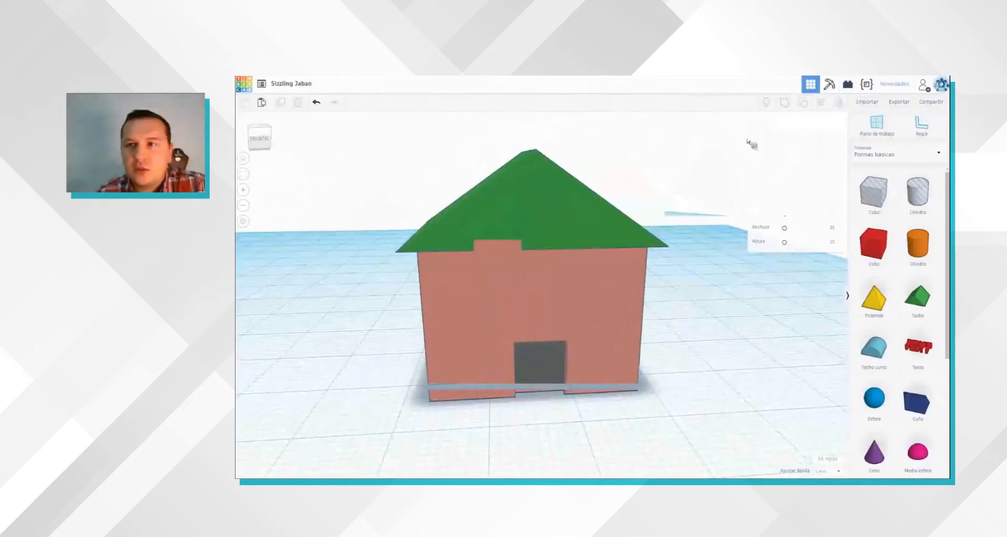
key("ctrl+a")
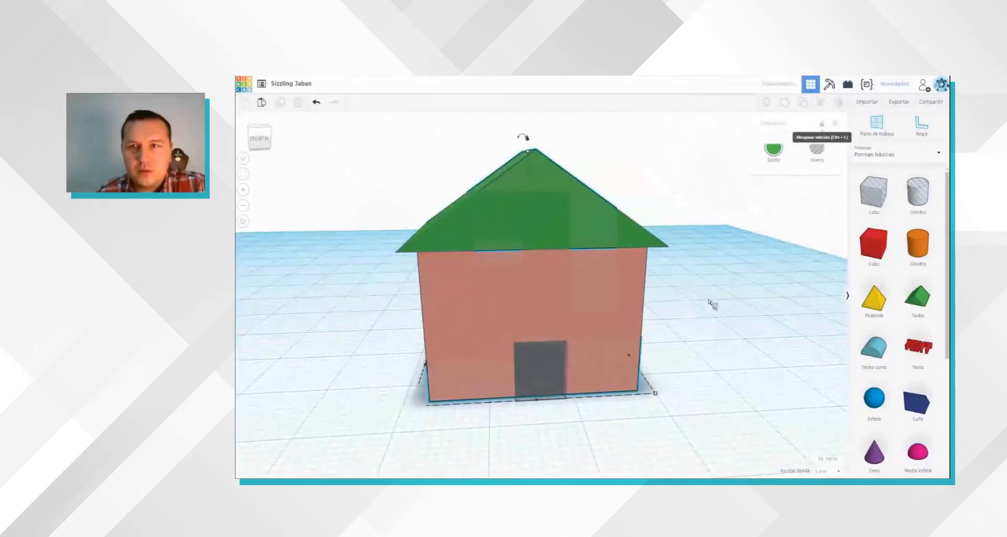
left_click(785, 102)
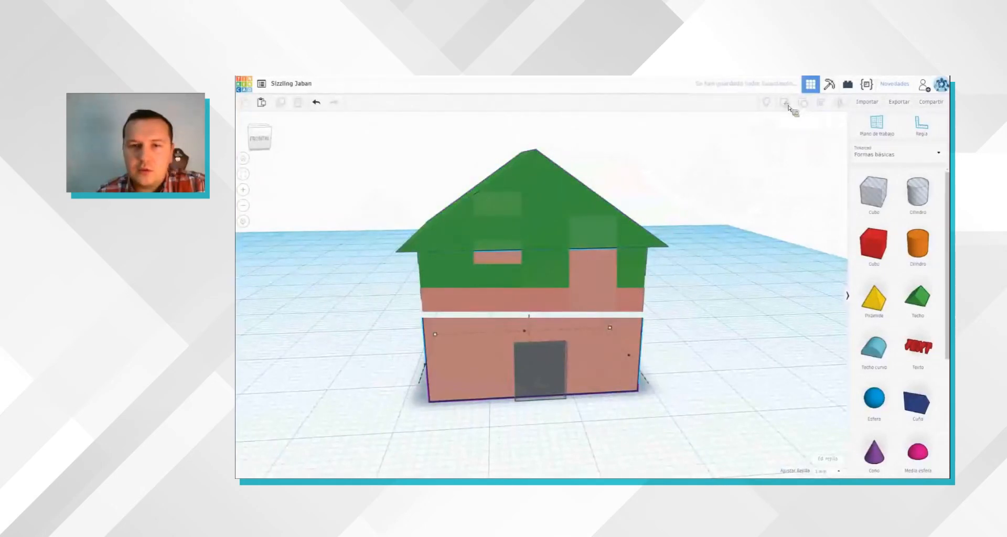
key("ctrl+z")
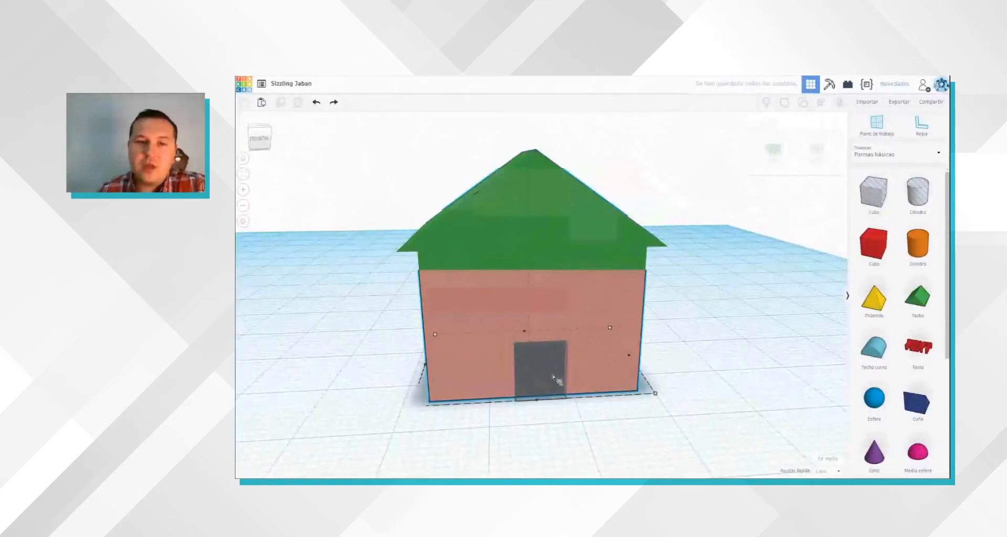
key("ctrl+g")
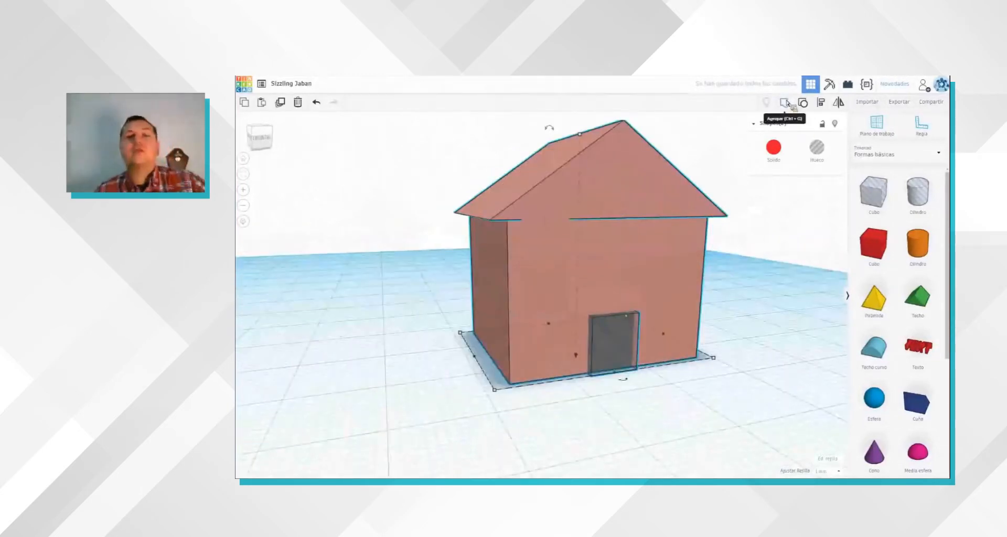
left_click(620, 402)
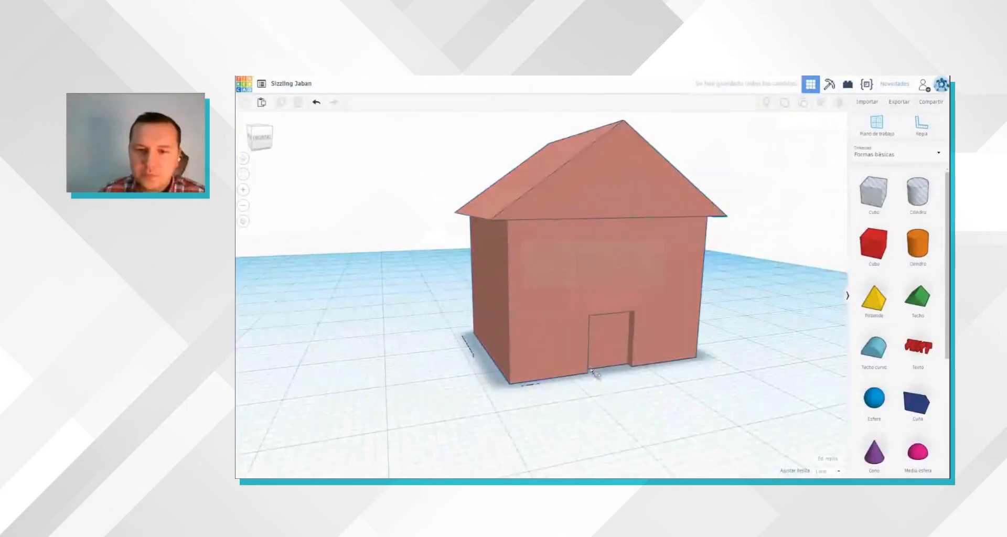
Step: Place a new red box in front of the house and shrink it into a thin, narrow upright panel
right_click_drag(594, 367, 590, 367)
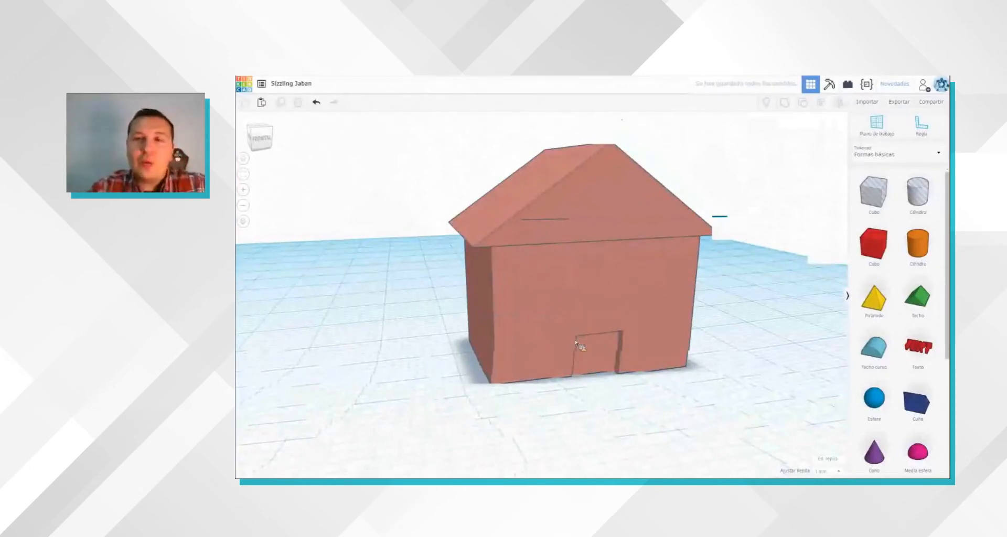
scroll(575, 343, "down", 2)
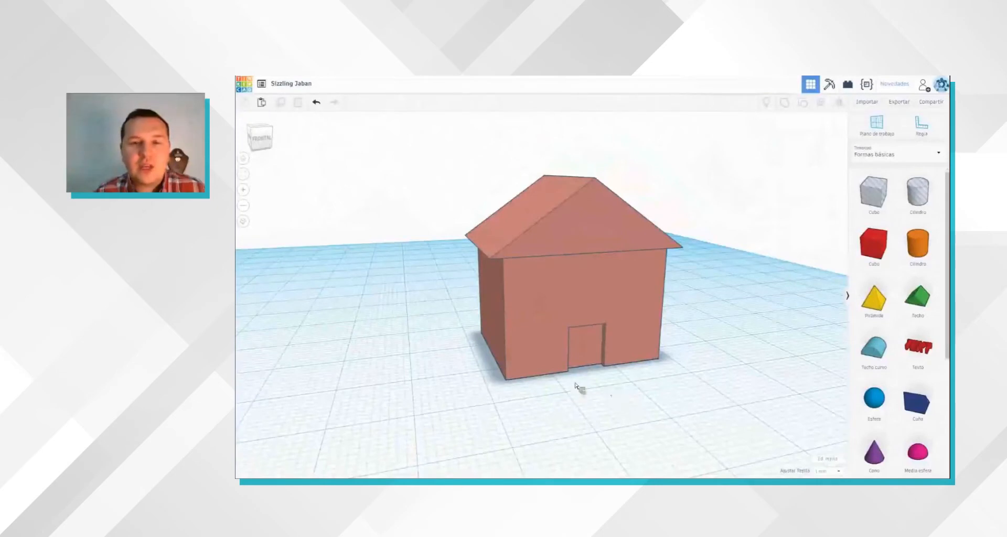
right_click_drag(576, 383, 560, 383)
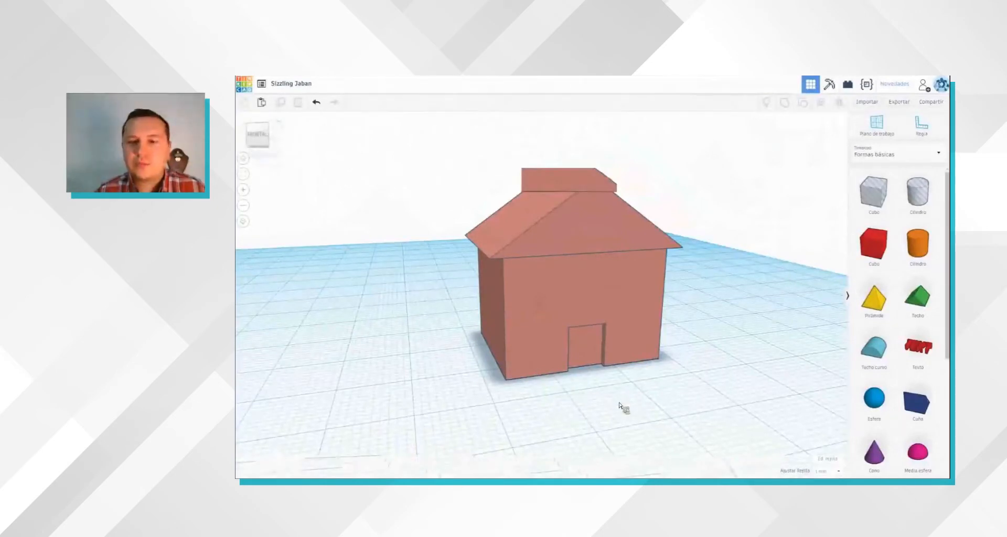
right_click_drag(647, 405, 620, 358)
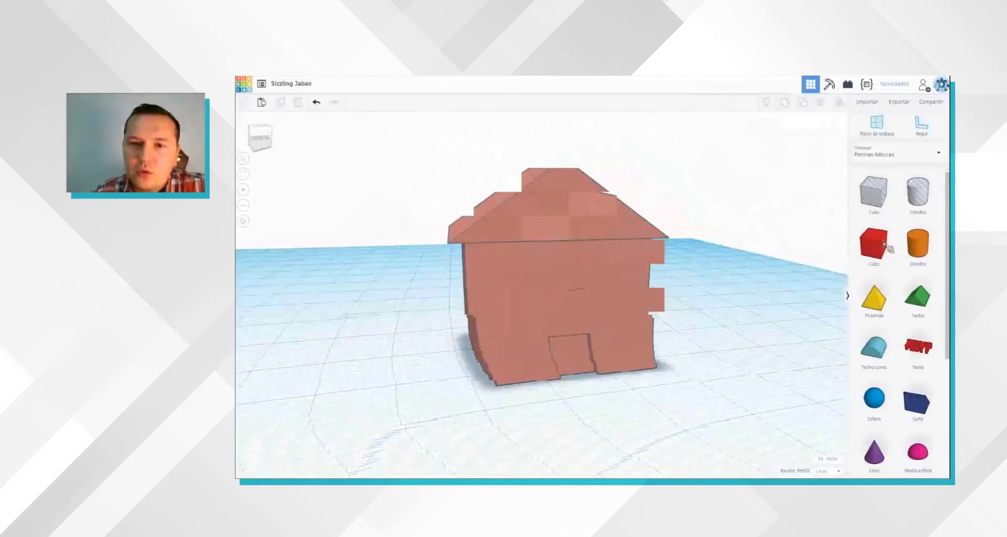
left_click(650, 400)
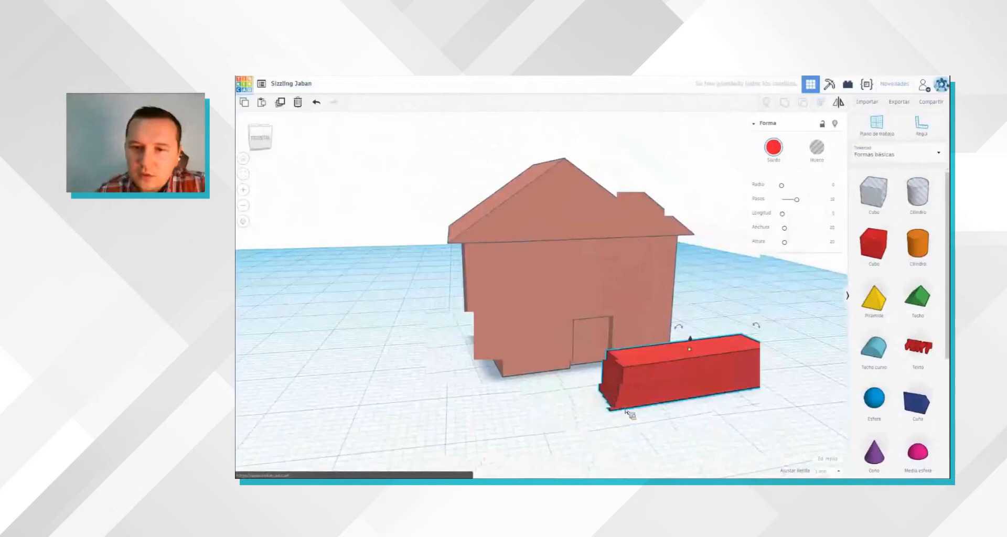
left_click_drag(746, 375, 644, 385)
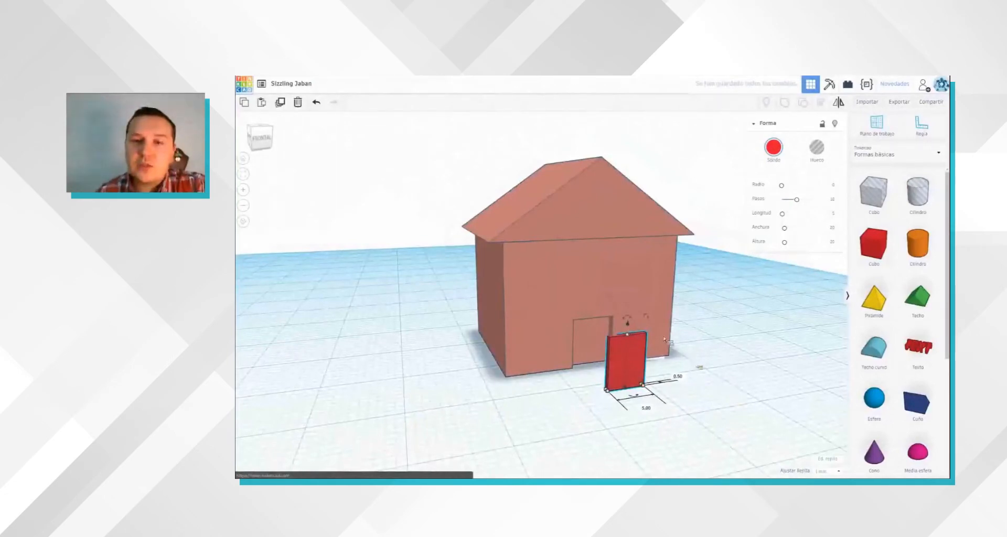
Step: Rotate the red panel a quarter turn so that it rests on its longer side
scroll(663, 339, "down", 3)
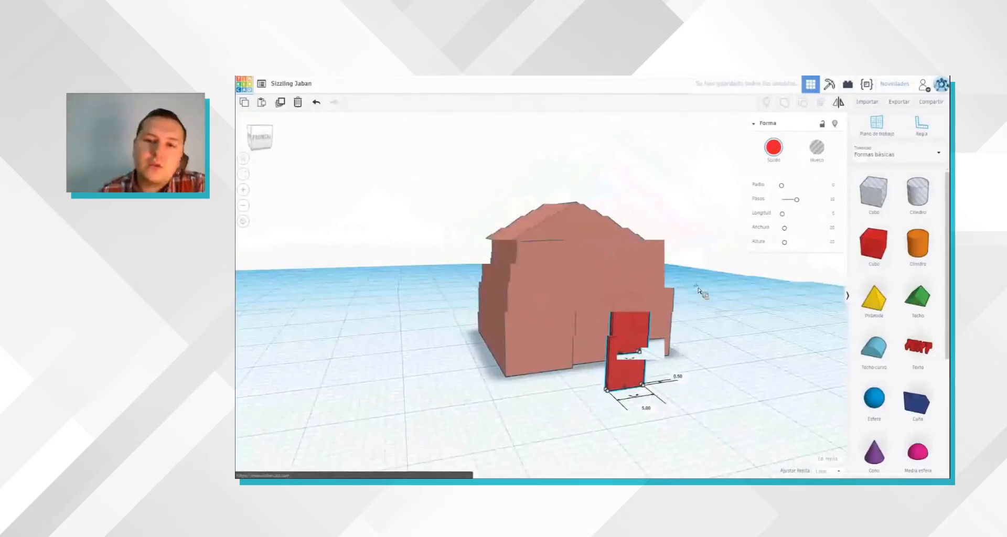
scroll(729, 339, "up", 3)
left_click_drag(733, 360, 781, 369)
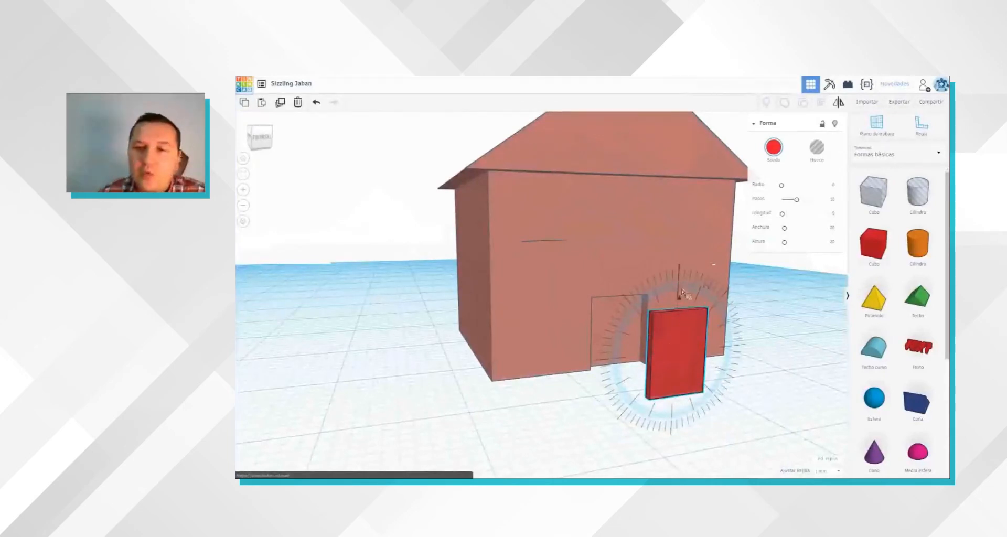
left_click_drag(747, 345, 679, 436)
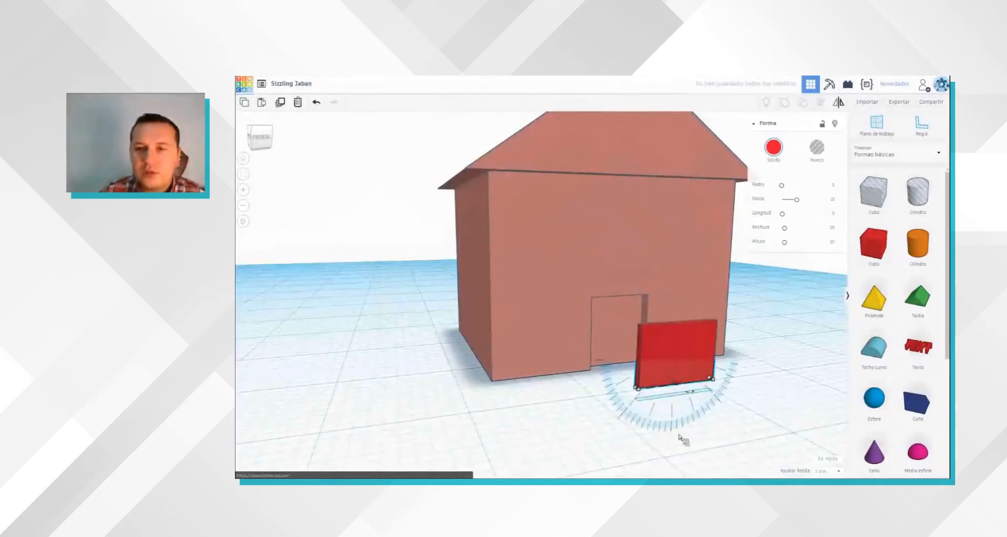
Step: Deepen the red panel to about 10 mm and set it into the front wall beside the doorway
right_click_drag(749, 377, 822, 398)
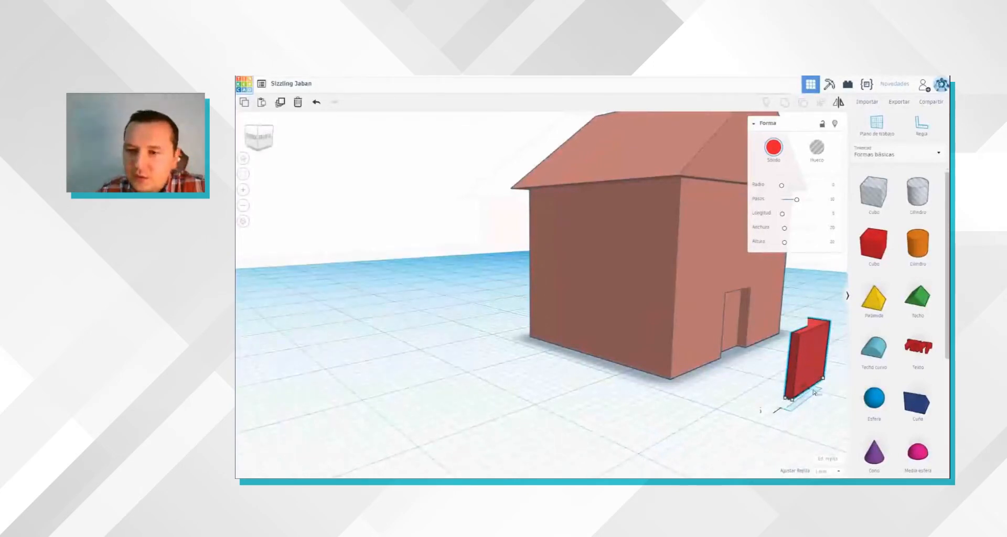
left_click_drag(813, 392, 713, 363)
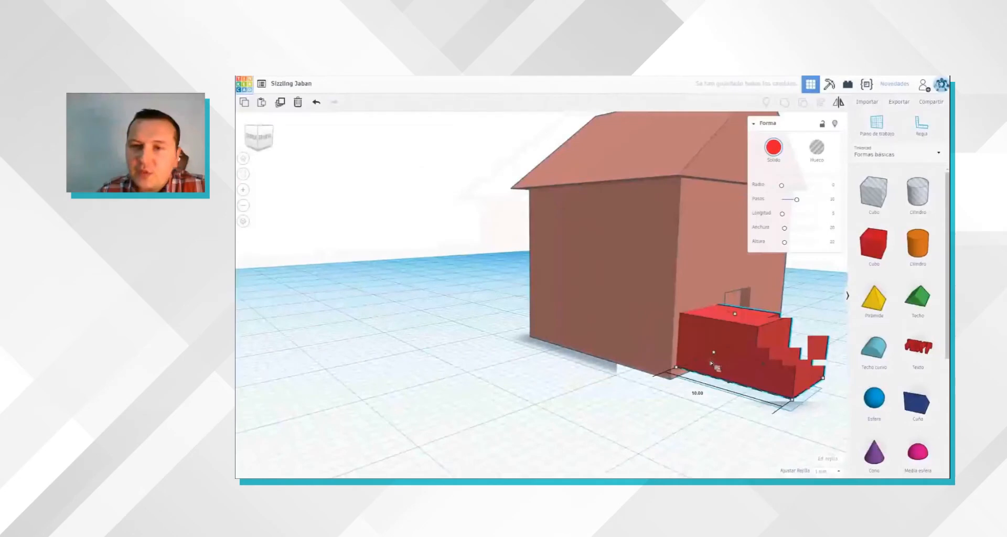
right_click_drag(750, 391, 482, 325)
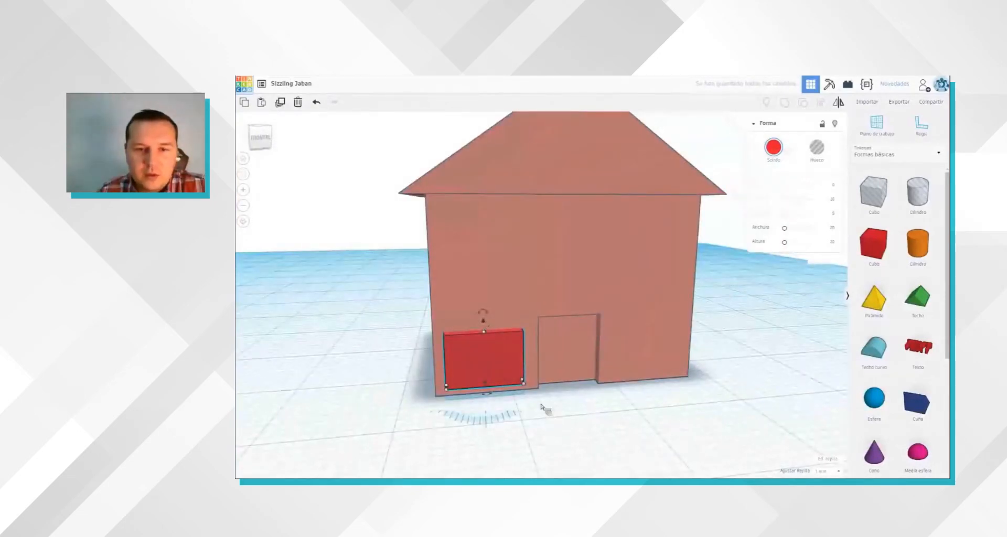
Step: Raise the red window box about 11 mm up the front wall and adjust how far it sticks out
key("ctrl+z")
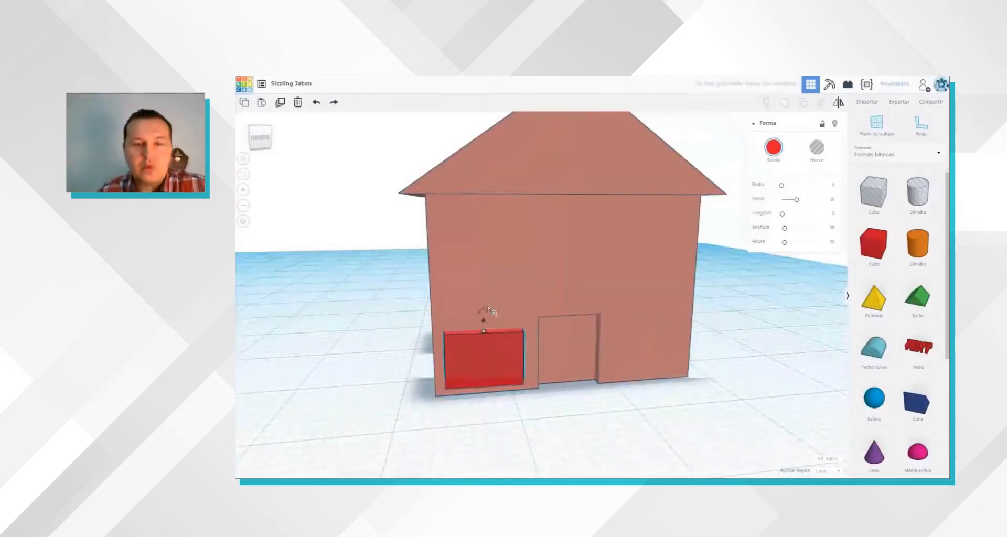
key("ctrl+z")
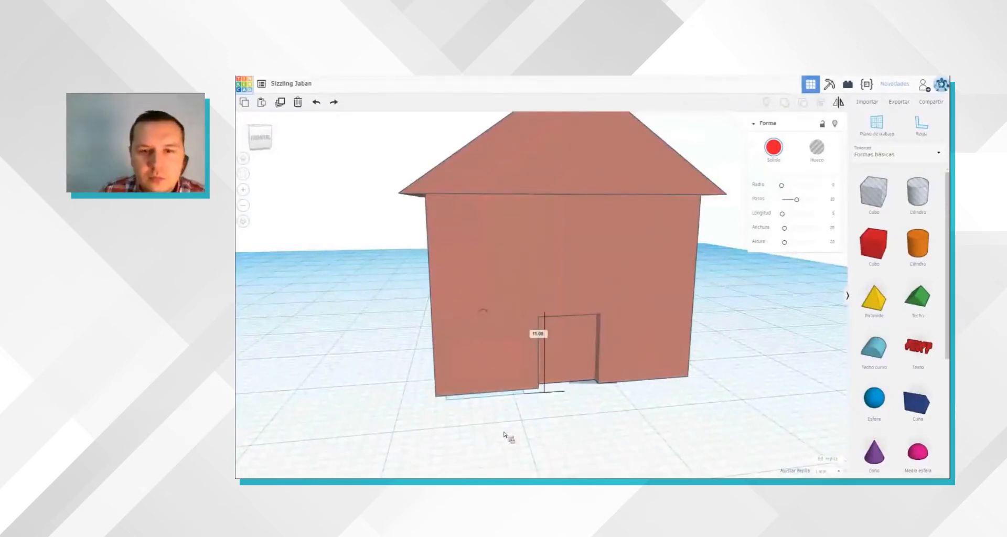
key("ctrl+y")
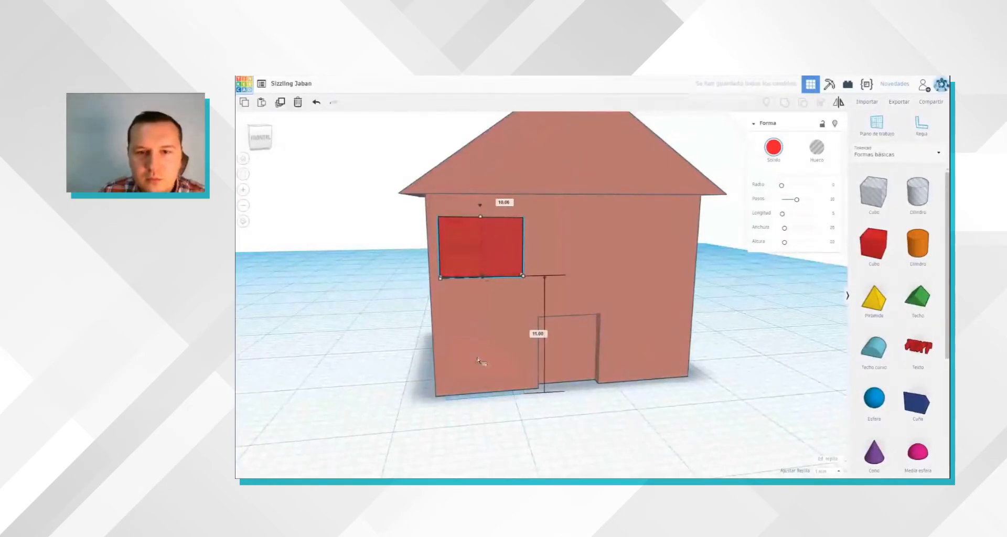
right_click_drag(479, 362, 479, 398)
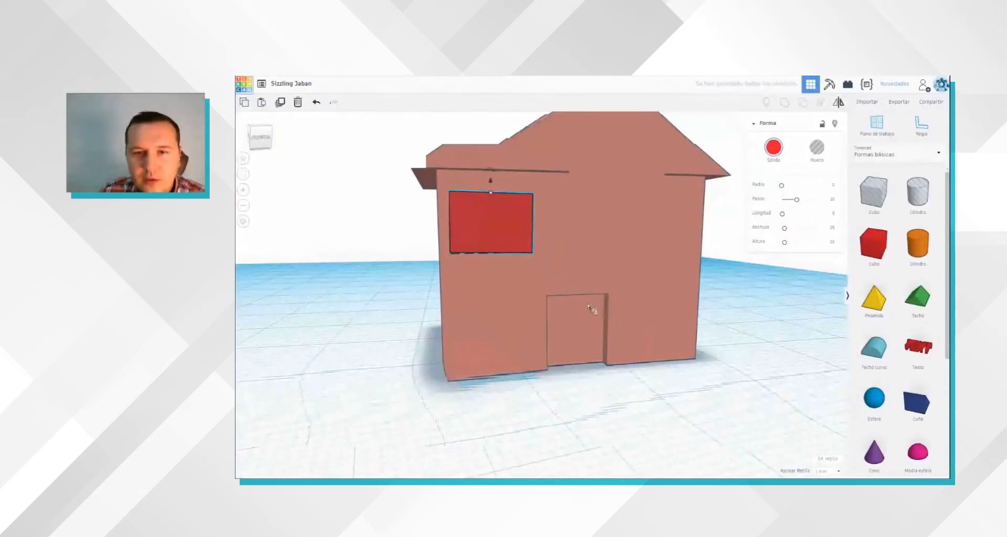
right_click_drag(588, 304, 586, 302)
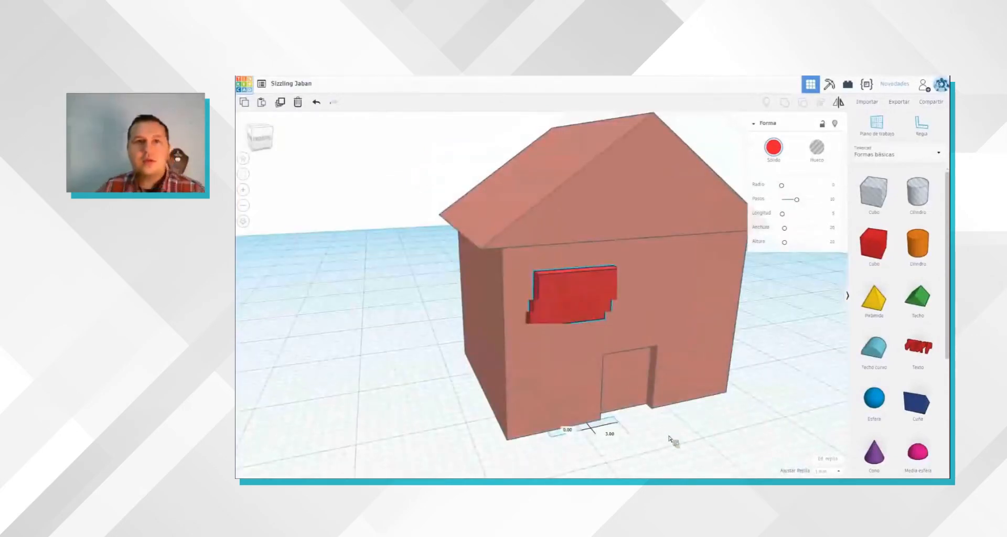
key("Delete")
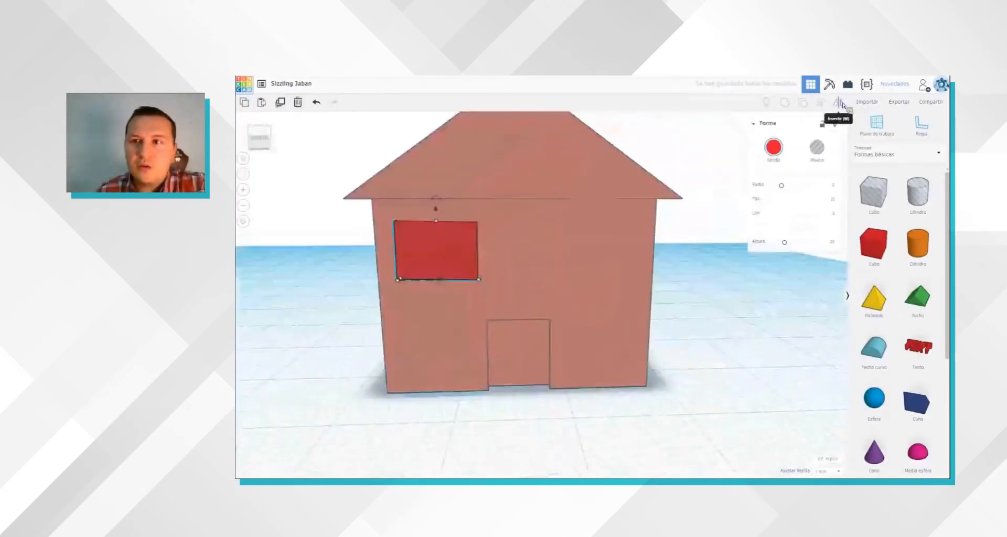
left_click(837, 105)
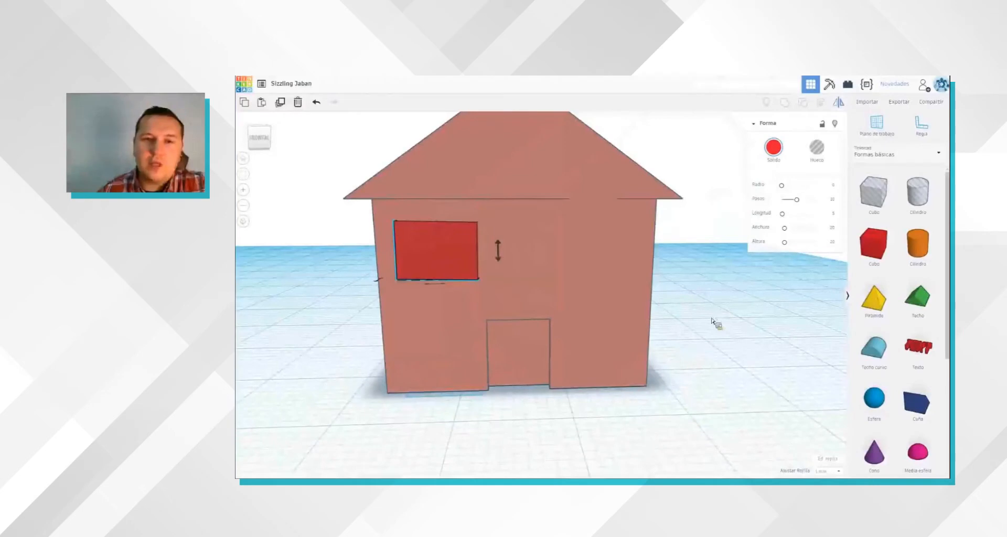
left_click(468, 267)
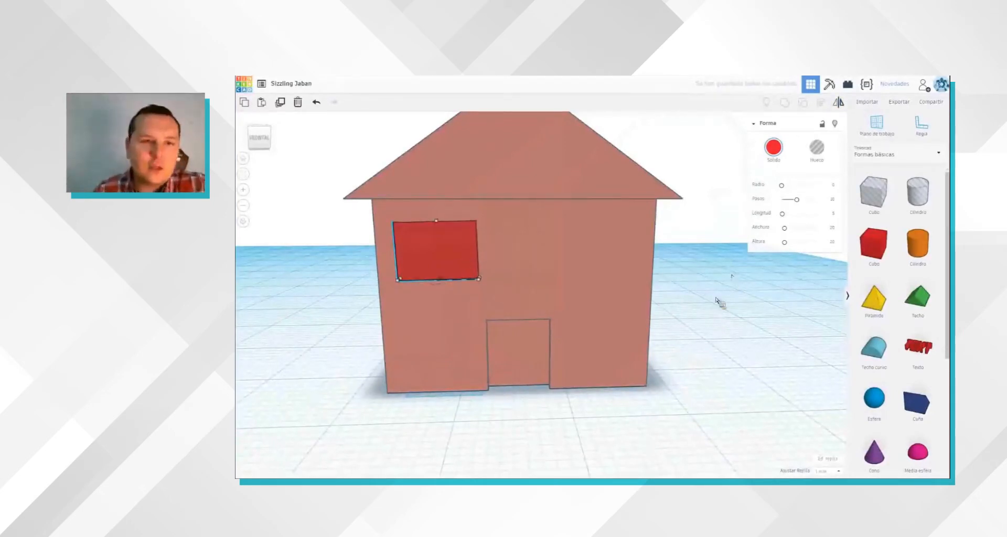
Step: Copy the window box, place the copy on the other side of the front wall and nudge it back into the wall
left_click(442, 261)
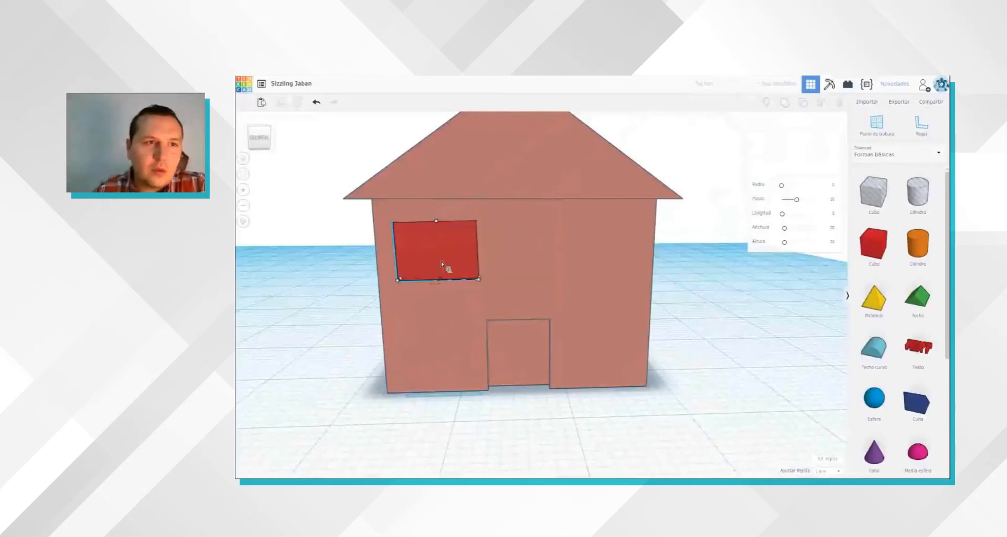
left_click(261, 104)
key("ctrl+v")
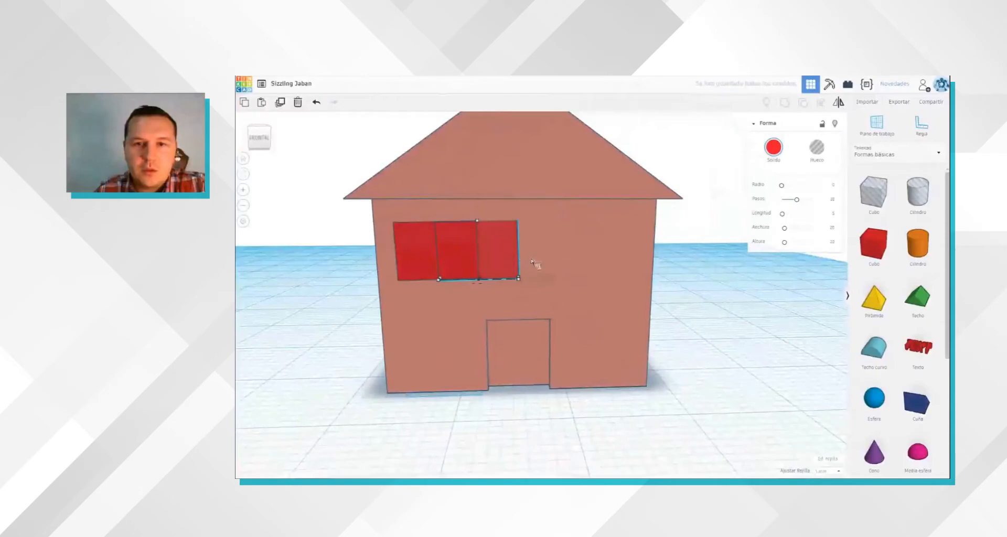
left_click_drag(622, 267, 618, 263)
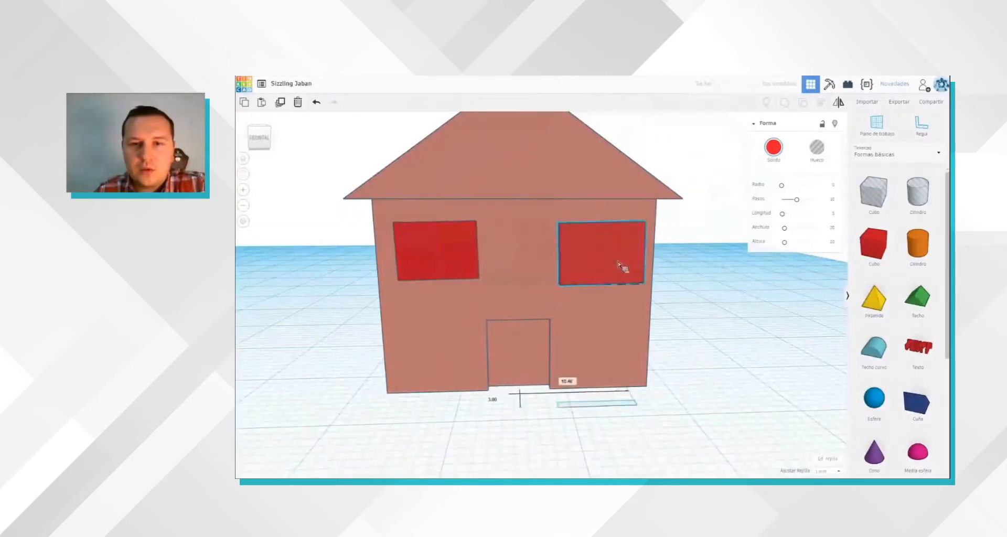
key("Up")
key("Up")
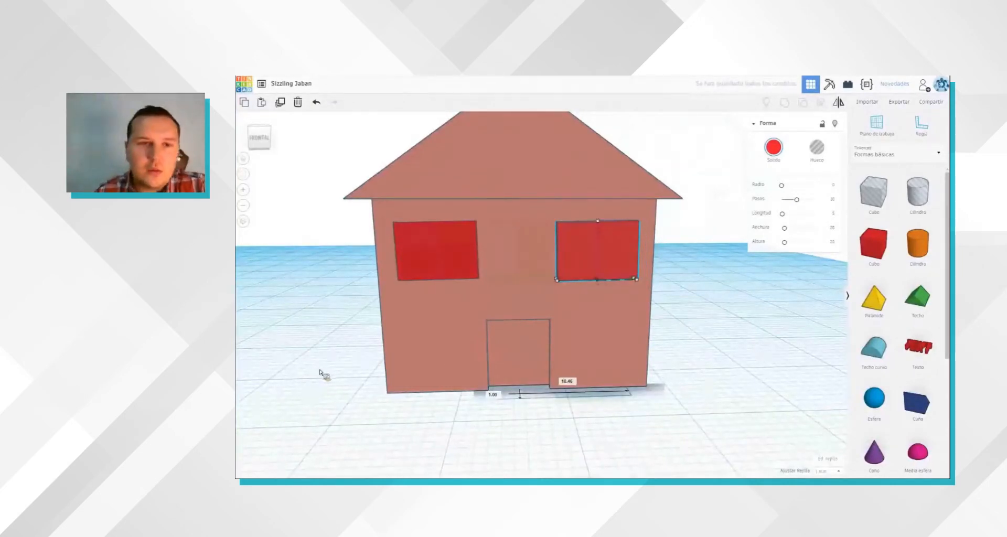
Step: Adjust the second window box on the front wall and group both red window boxes with the house
left_click(320, 370)
right_click_drag(320, 370, 328, 350)
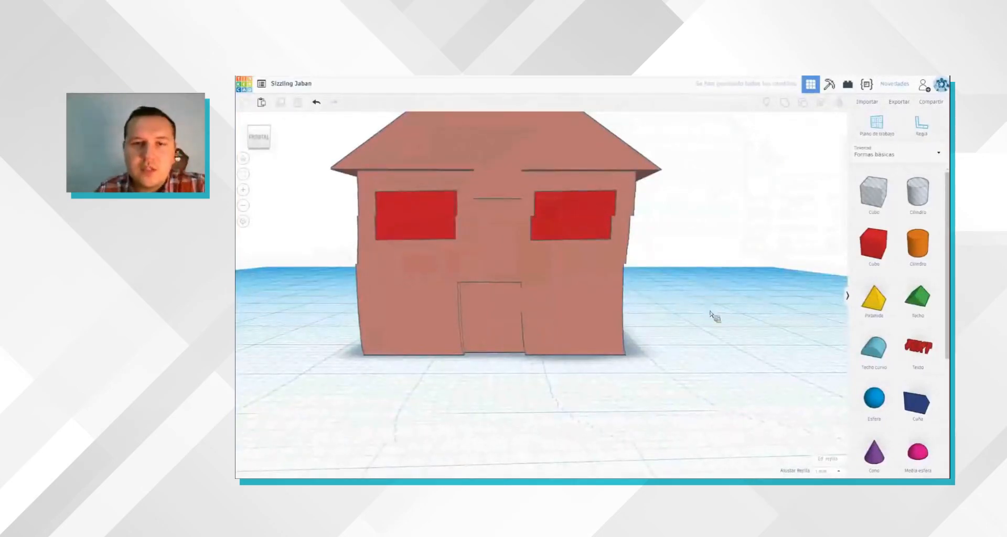
right_click_drag(684, 308, 732, 316)
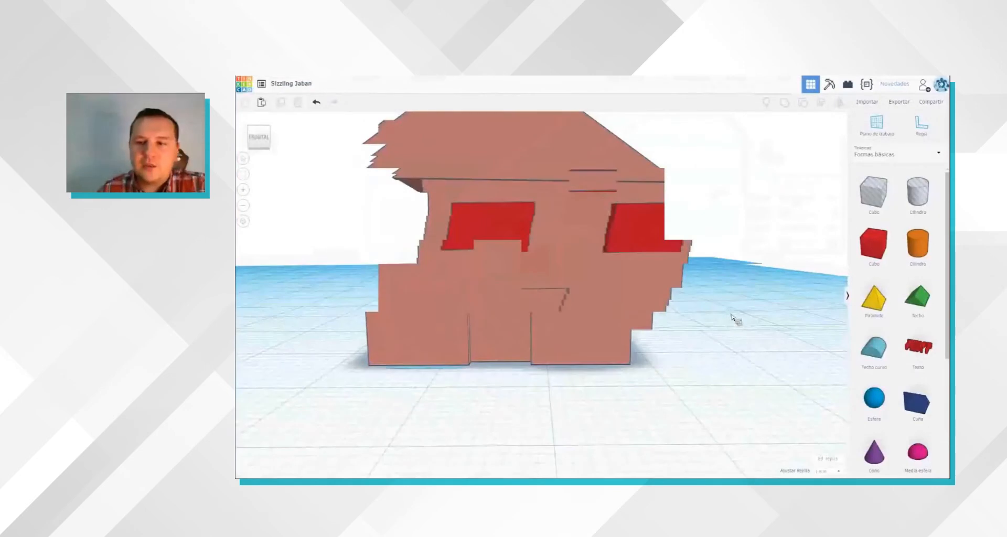
left_click(787, 329)
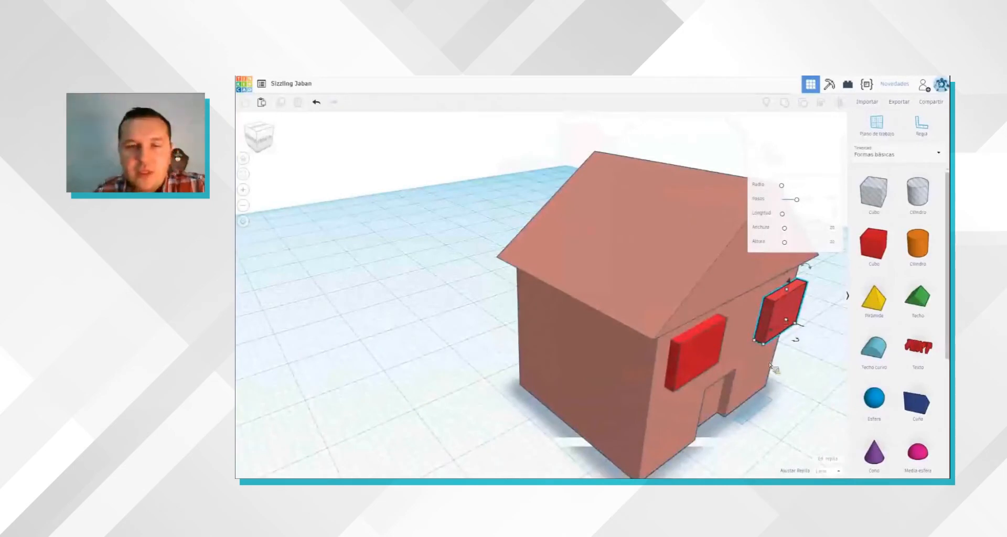
right_click_drag(728, 354, 727, 352)
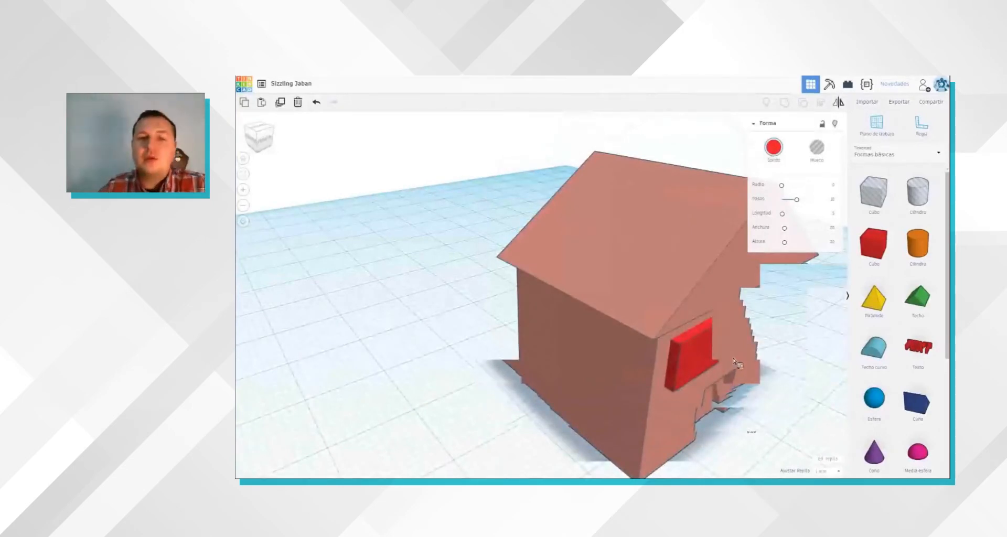
right_click_drag(740, 352, 434, 189)
left_click(771, 389)
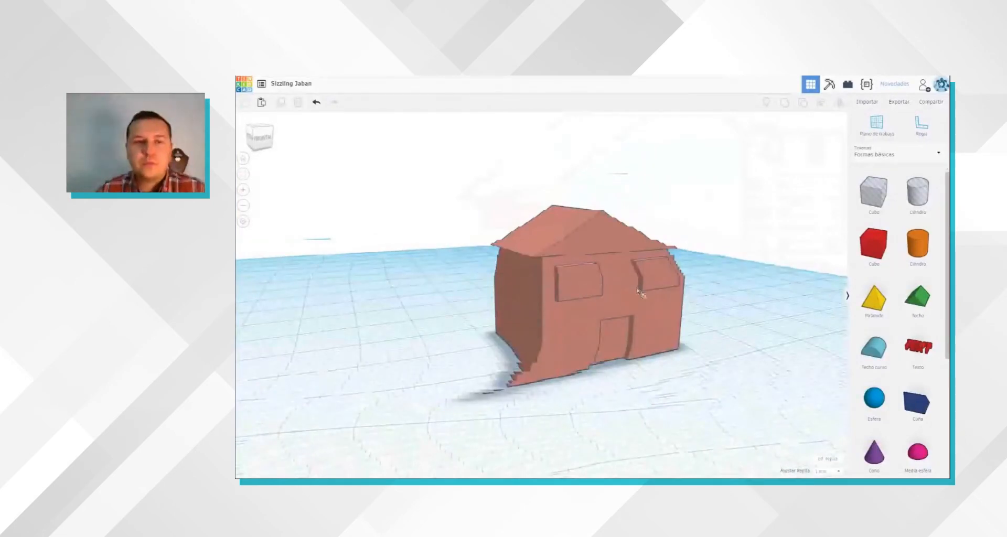
scroll(643, 290, "up", 5)
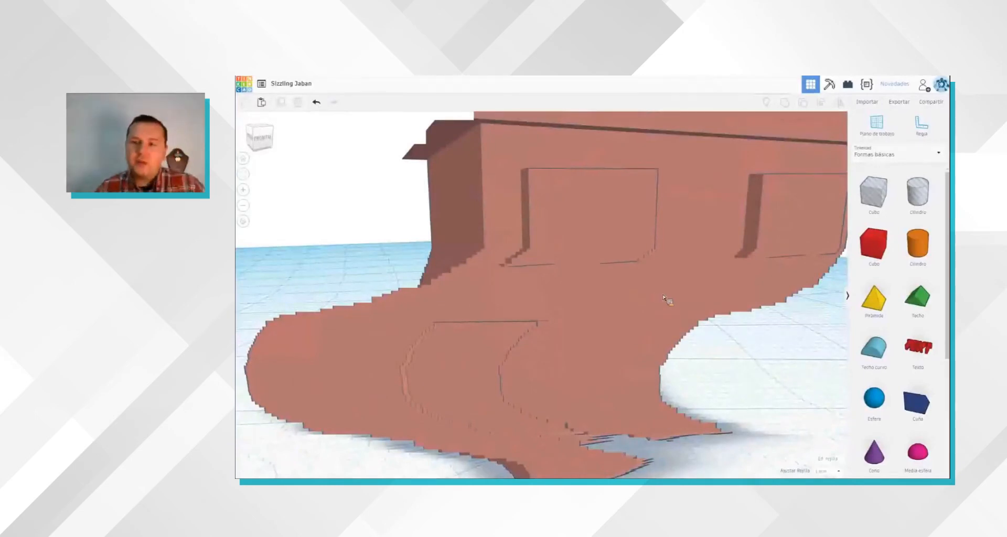
right_click_drag(743, 318, 752, 325)
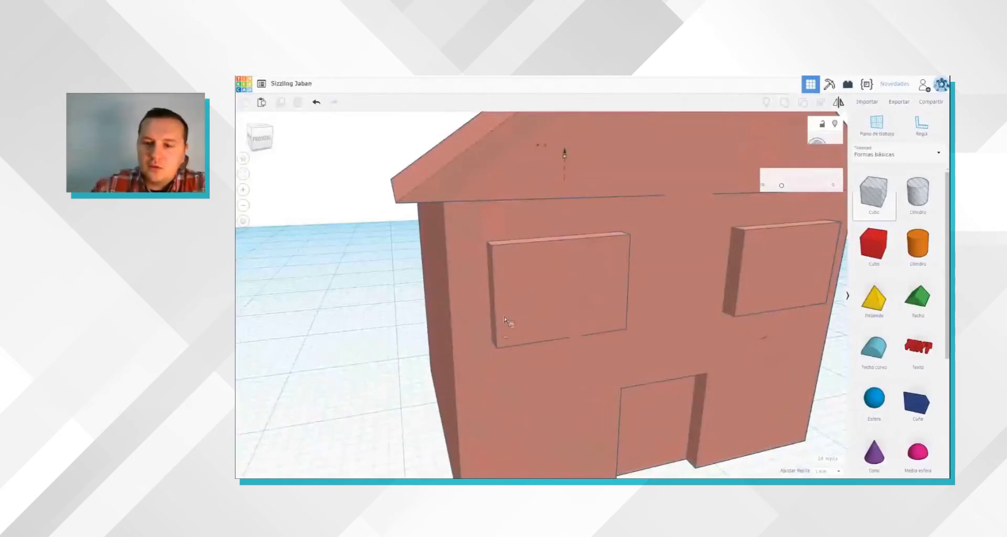
left_click(560, 255)
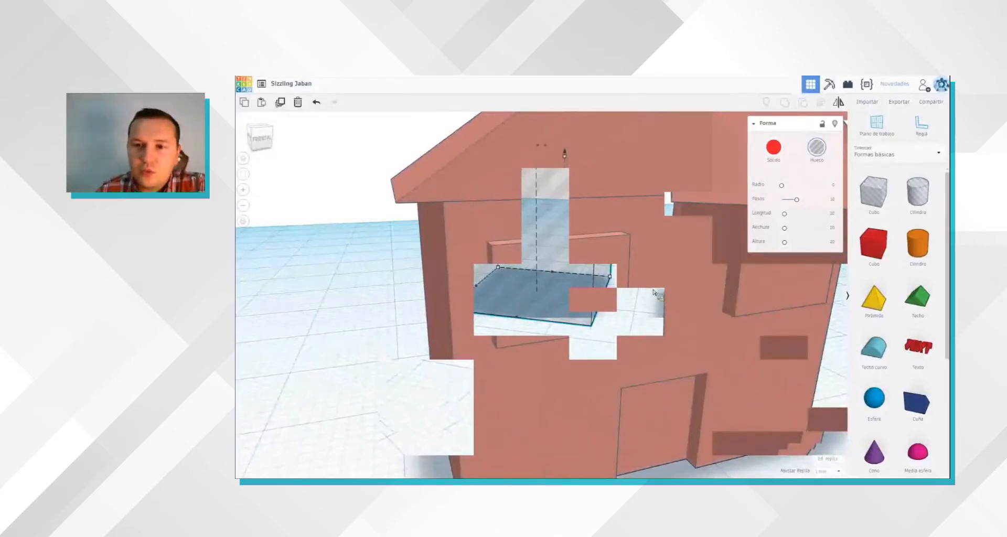
key("Delete")
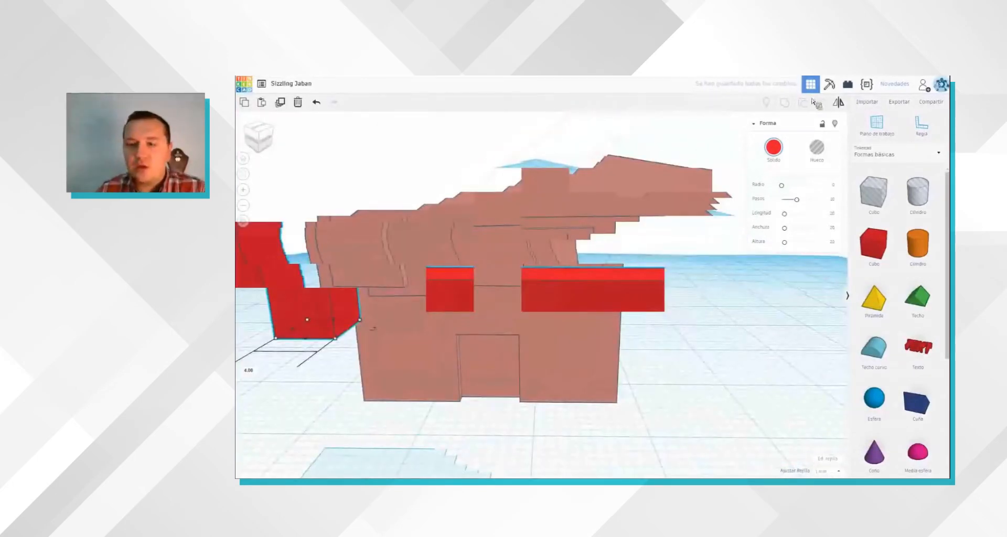
Step: Undo the grouping of the window boxes with the house and remove the right-hand window box from the front wall
left_click(685, 374)
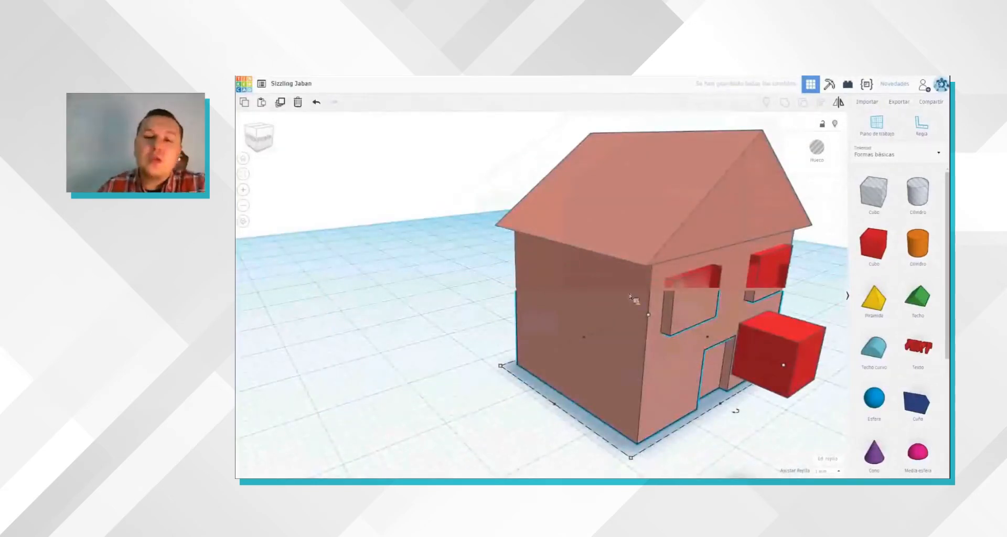
key("ctrl+z")
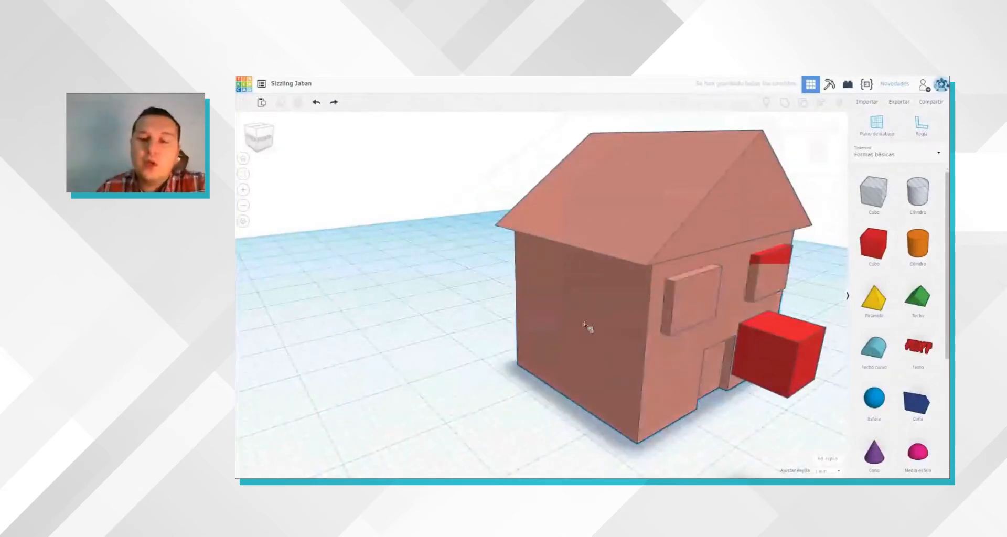
left_click(684, 302)
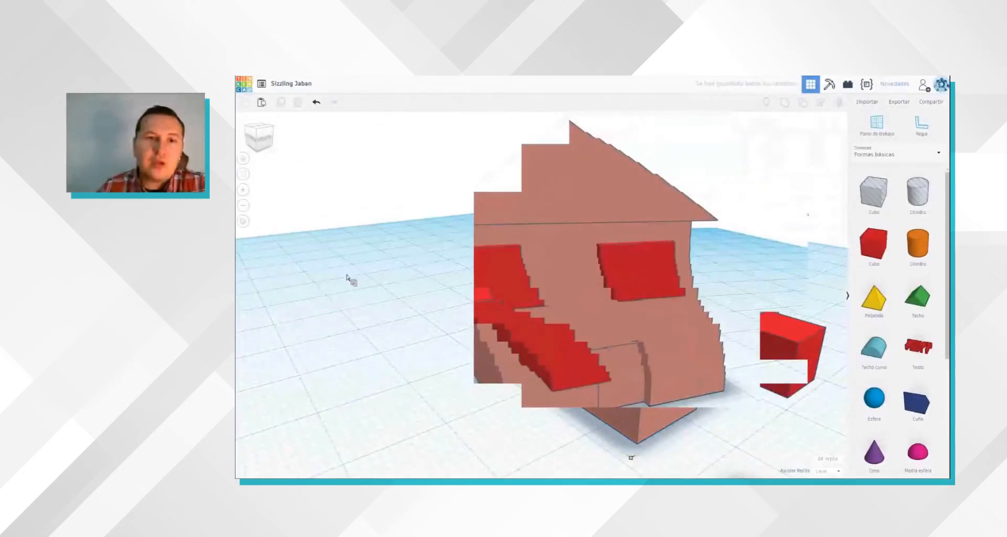
left_click(455, 273)
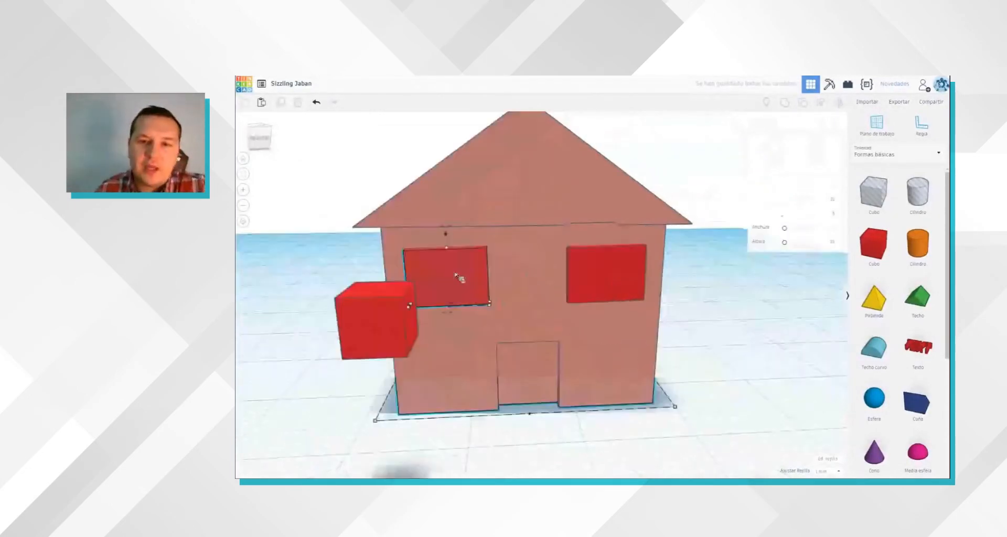
left_click(625, 278)
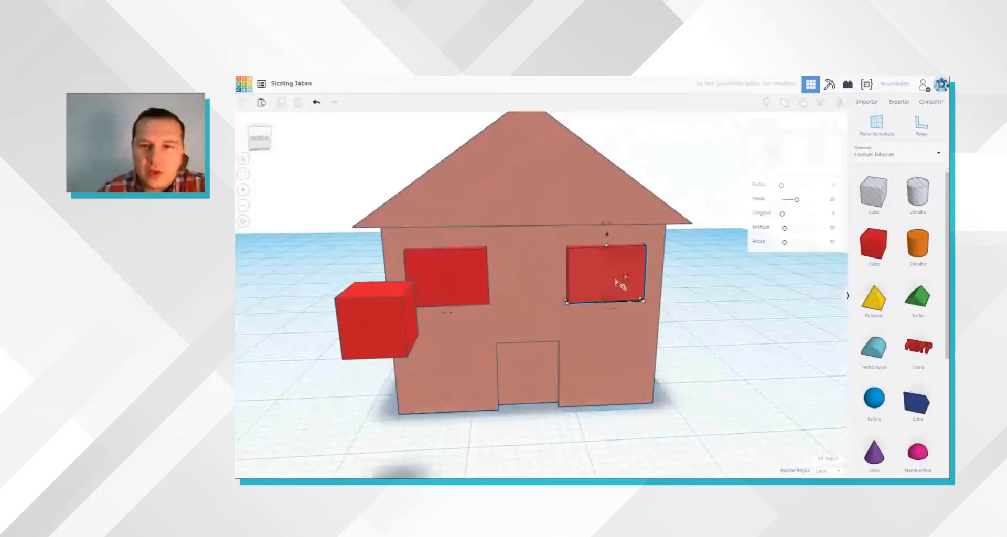
right_click_drag(459, 414, 816, 309)
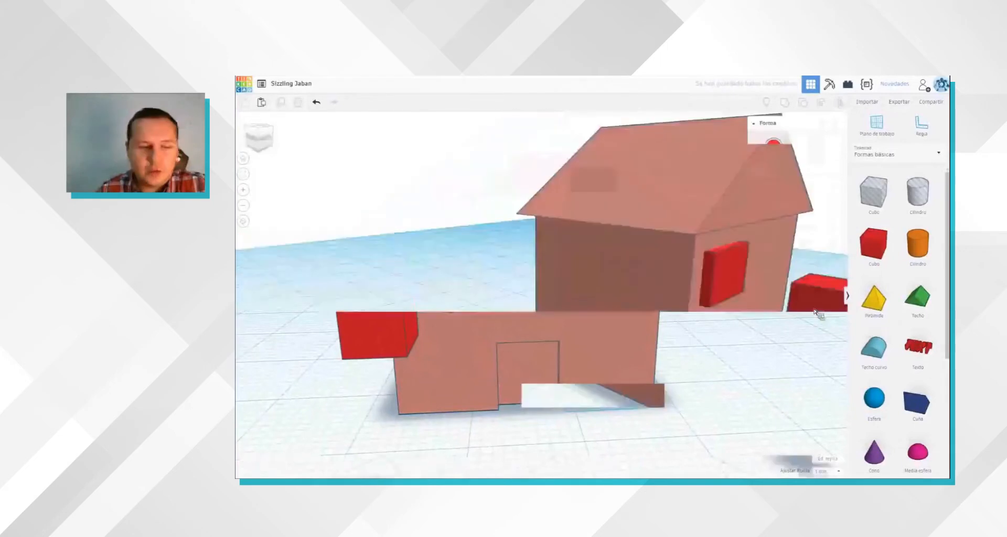
Step: Select the remaining window box together with the loose red cube and align them in front of the house
left_click(732, 281, "shift")
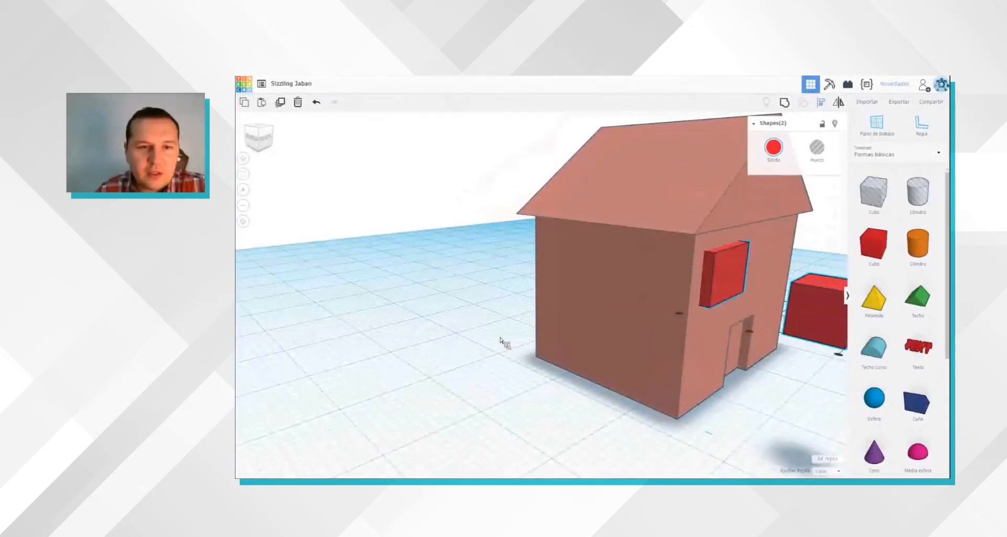
right_click_drag(503, 344, 409, 287)
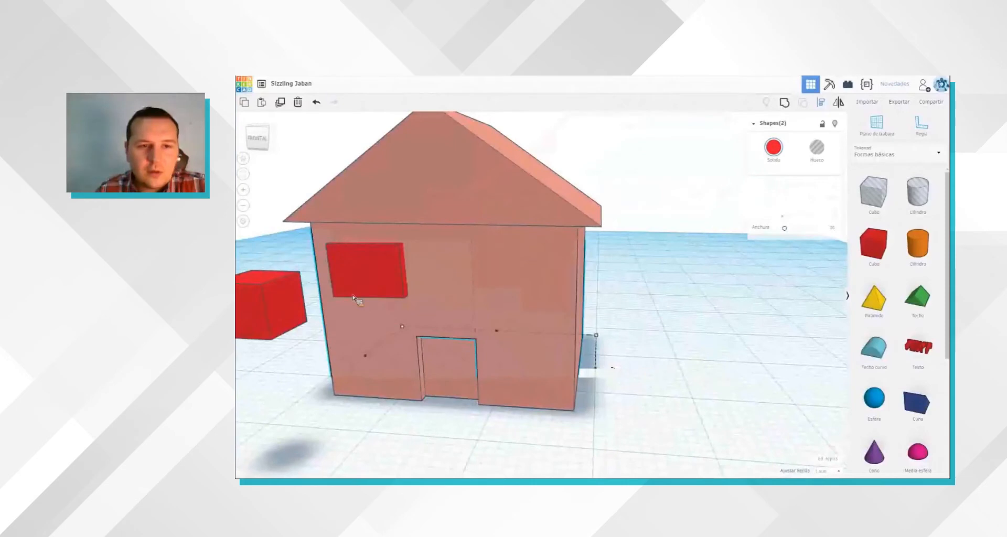
scroll(430, 312, "up", 3)
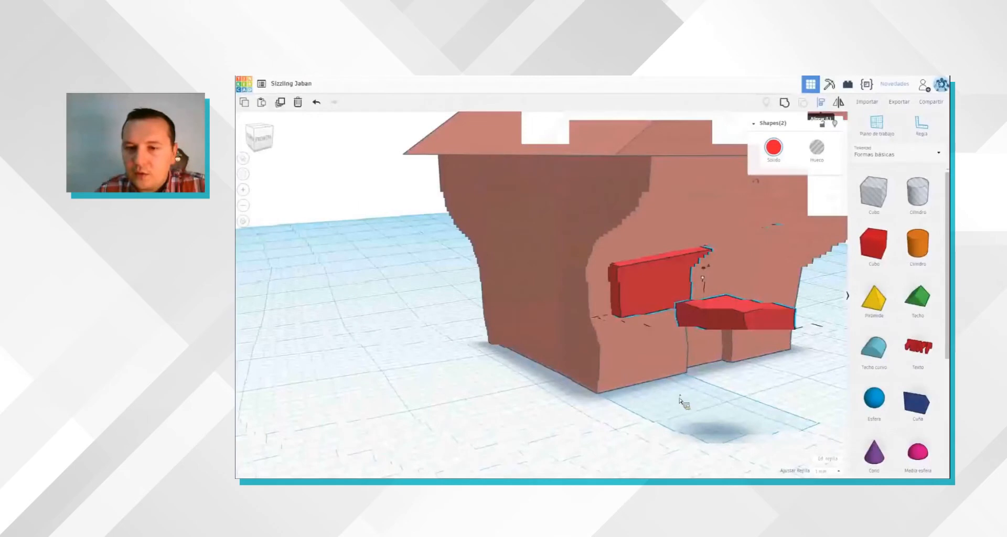
scroll(682, 399, "up", 5)
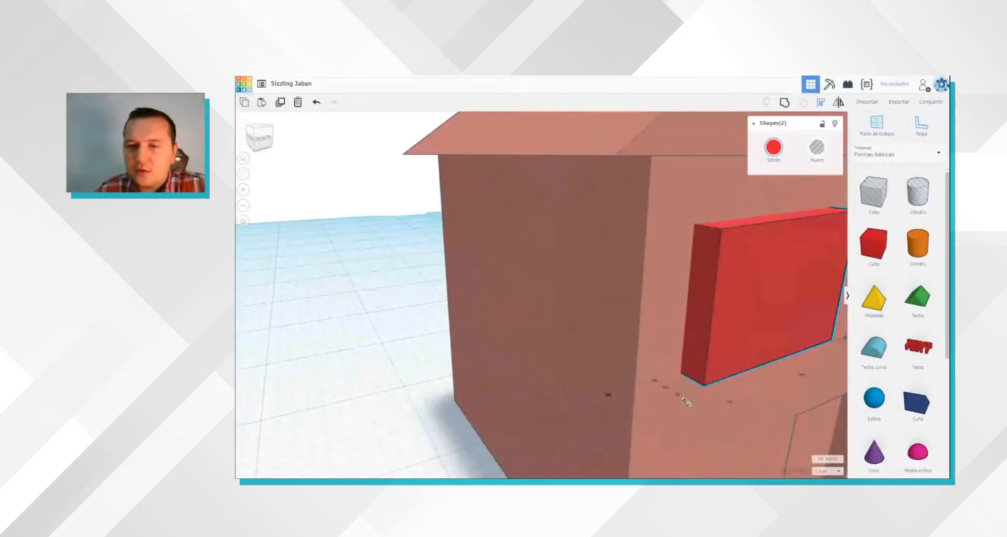
left_click(692, 417)
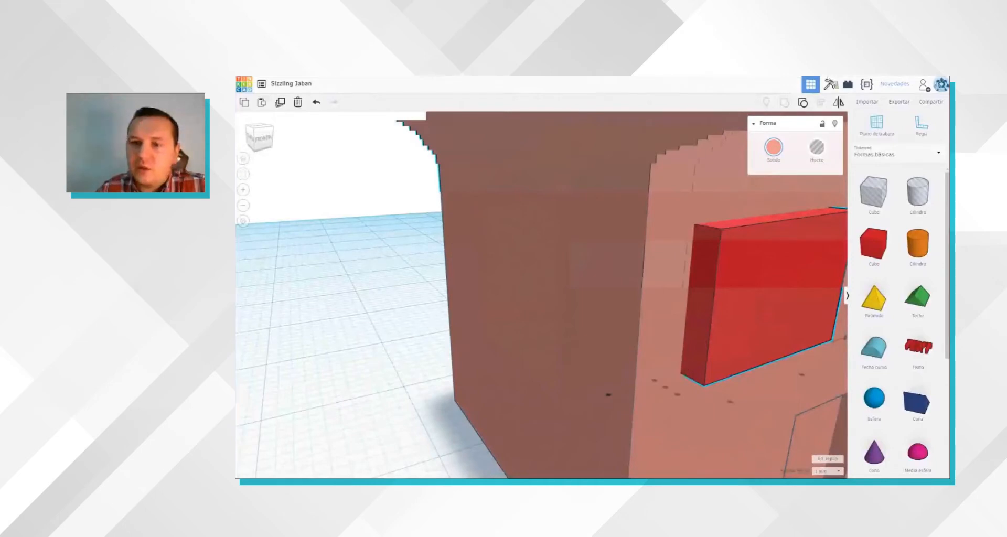
left_click(751, 294)
scroll(749, 295, "down", 5)
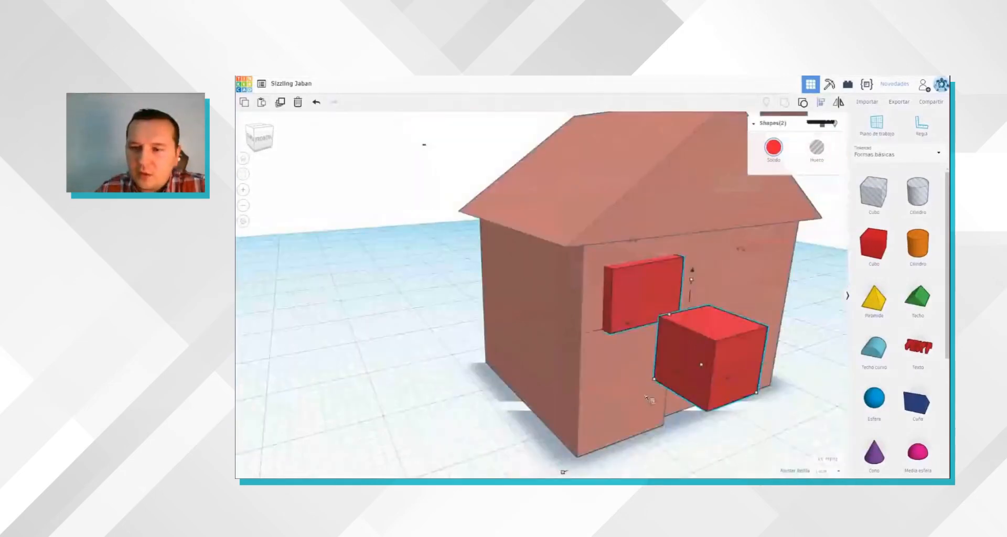
left_click(690, 423)
left_click(654, 396)
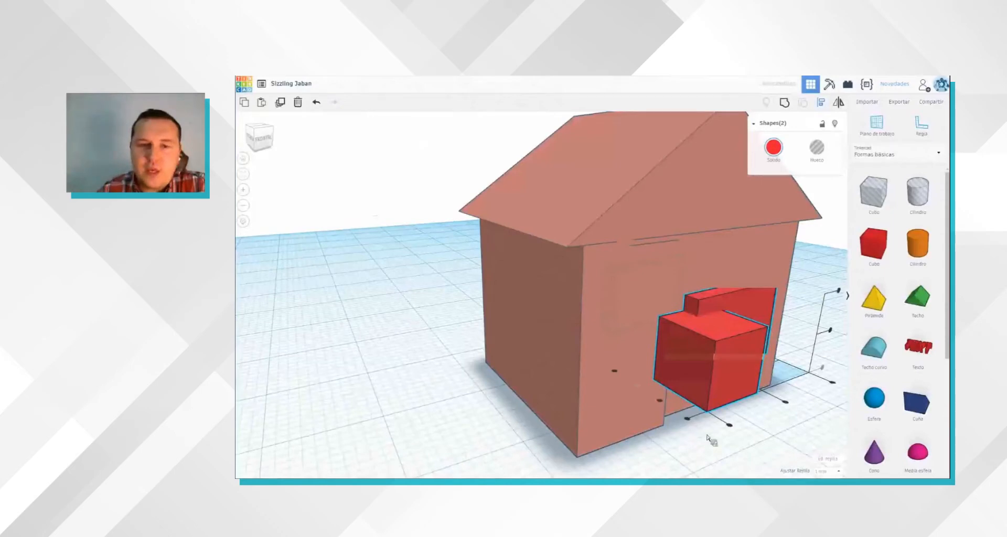
Step: Slim the red cube down to a pane and place it over the left half of the window box
right_click_drag(788, 453, 729, 444)
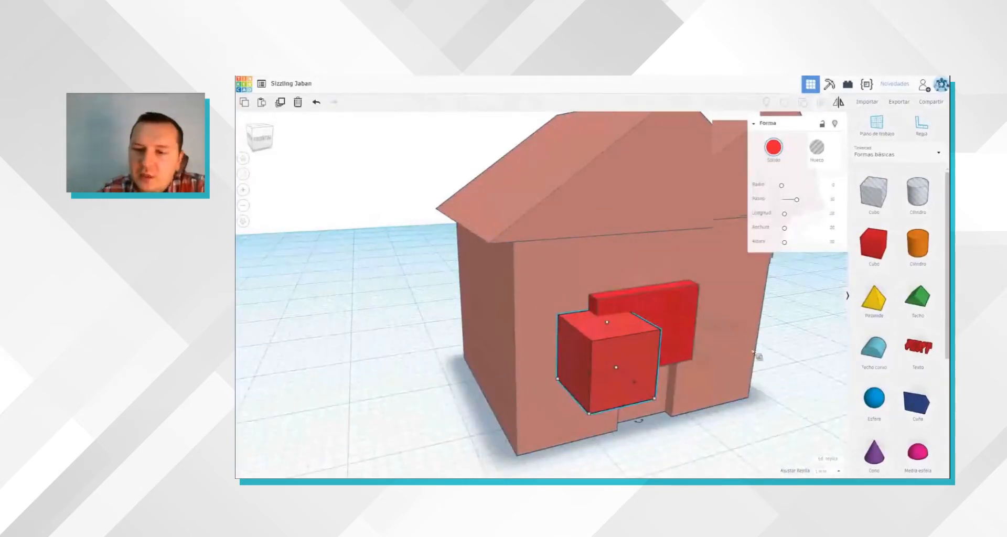
right_click_drag(726, 377, 701, 356)
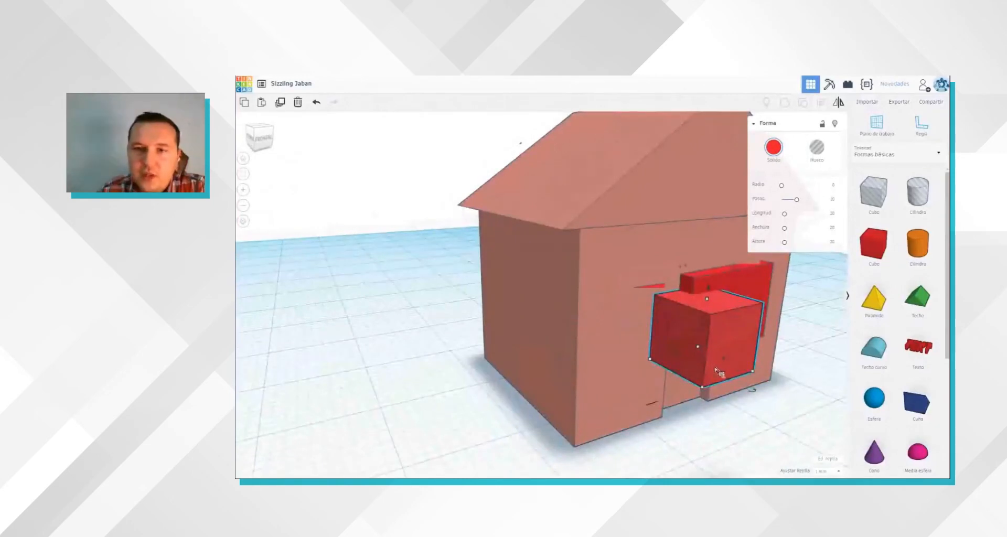
right_click_drag(687, 380, 641, 342)
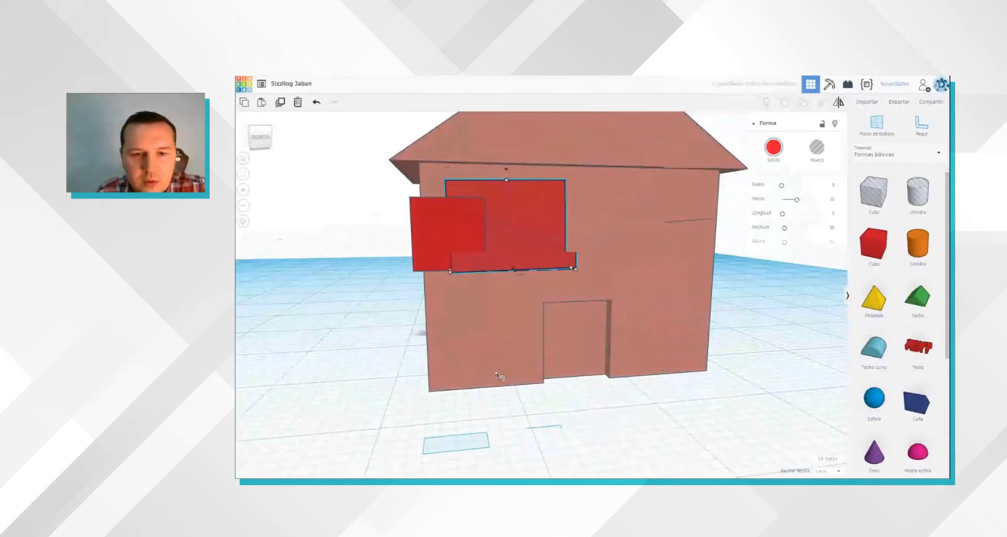
key("ctrl+z")
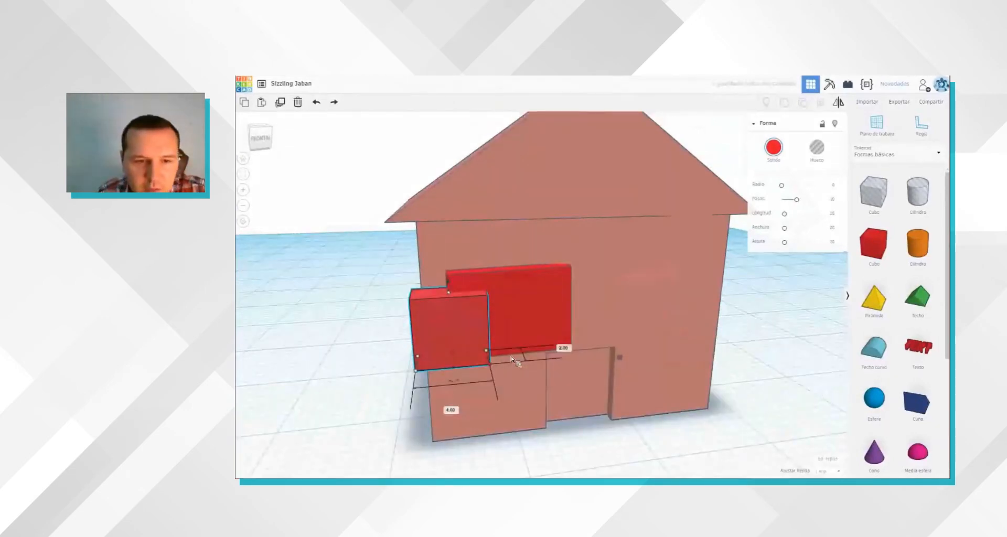
mouse_move(420, 365)
left_mouse_down()
mouse_move(473, 361)
mouse_move(468, 352)
left_mouse_up()
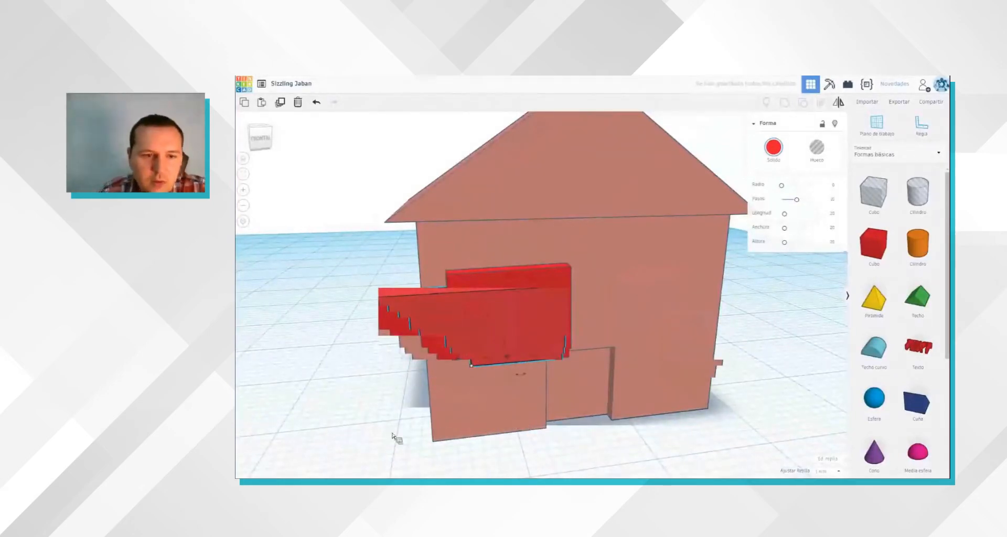
scroll(378, 445, "up", 5)
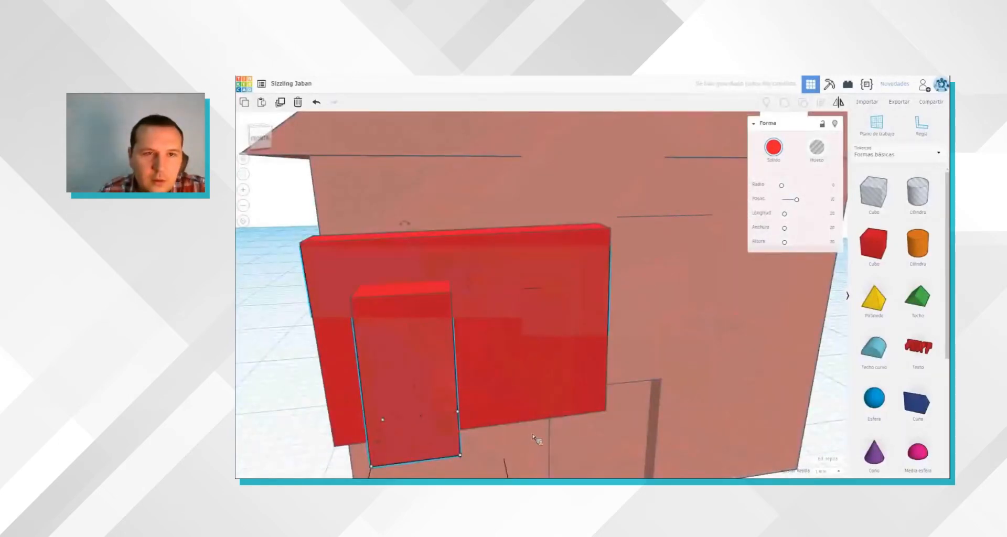
right_click_drag(473, 298, 428, 169)
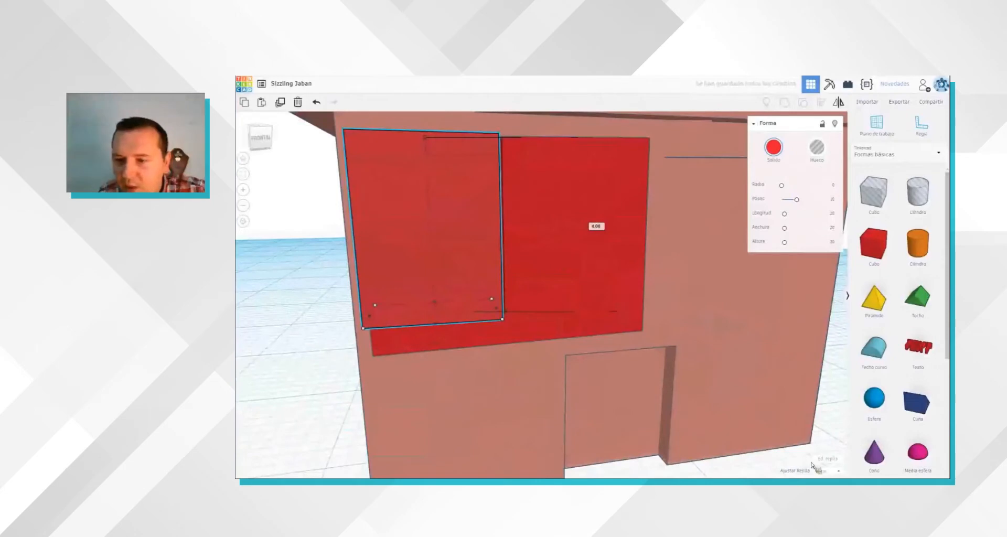
Step: Set the snap grid to 0.5 mm, then reduce the small pane's height and fine-tune its fit on the window box
left_click(834, 472)
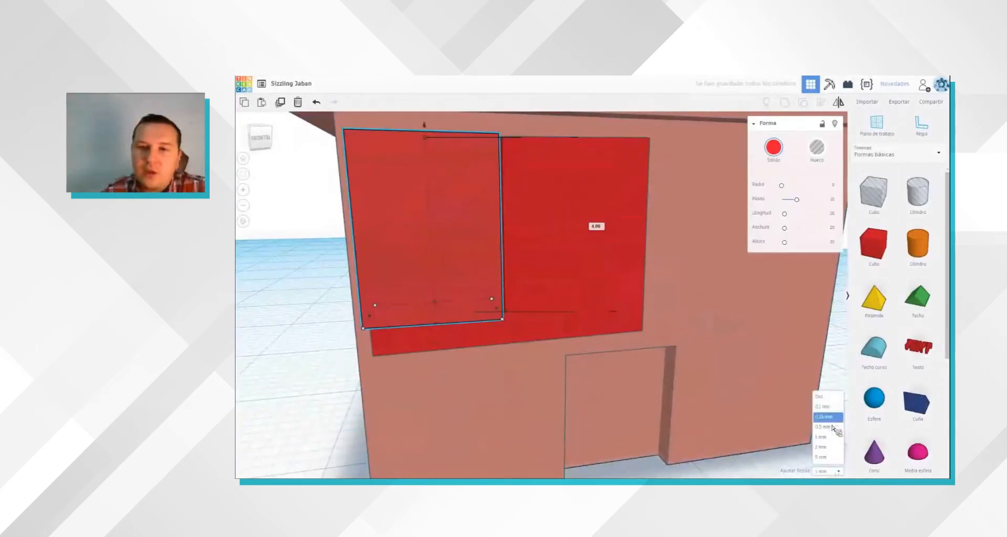
left_click(800, 473)
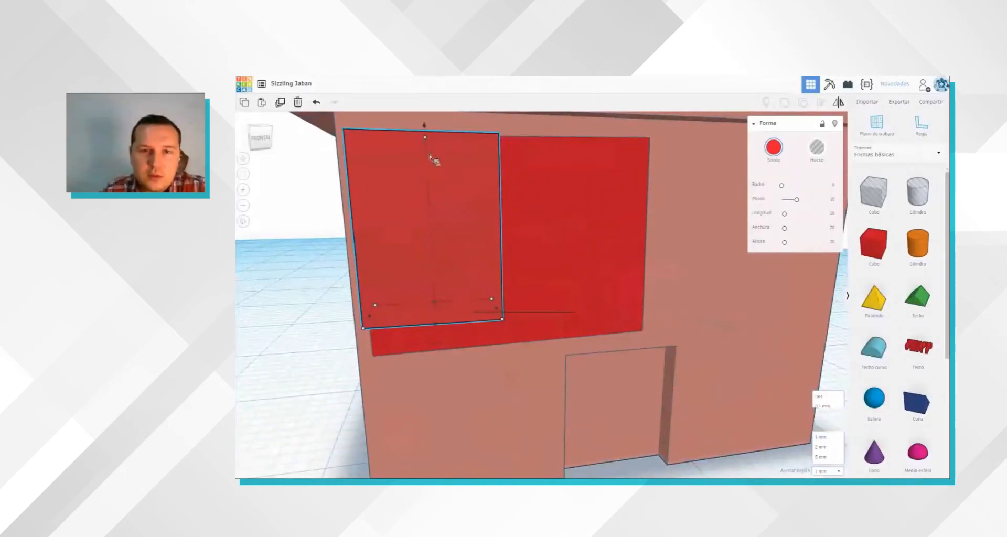
left_click_drag(424, 137, 430, 158)
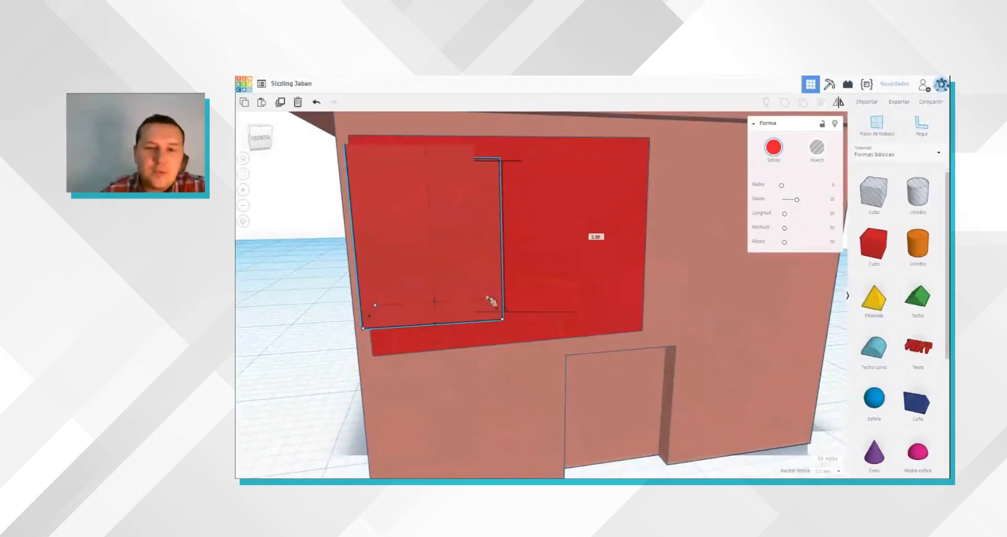
right_click_drag(491, 312, 488, 309)
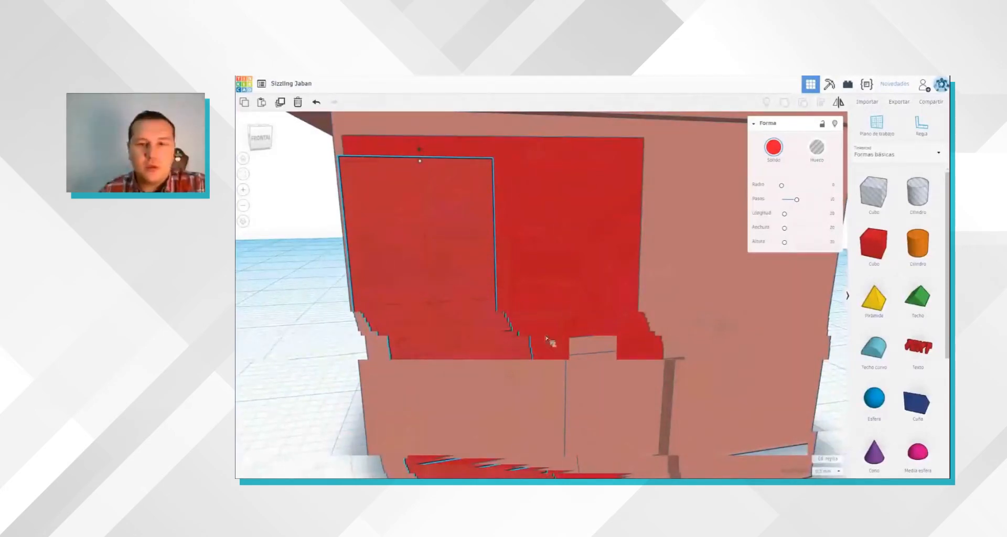
Step: Try aligning the small pane with the window box, then adjust the pane's position over the left half of the box
left_click(492, 409)
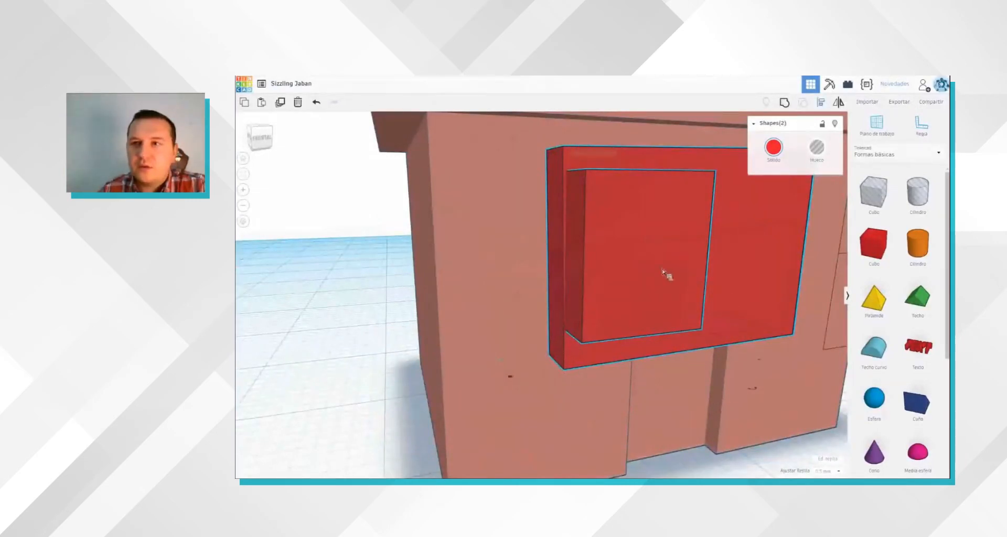
left_click(821, 104)
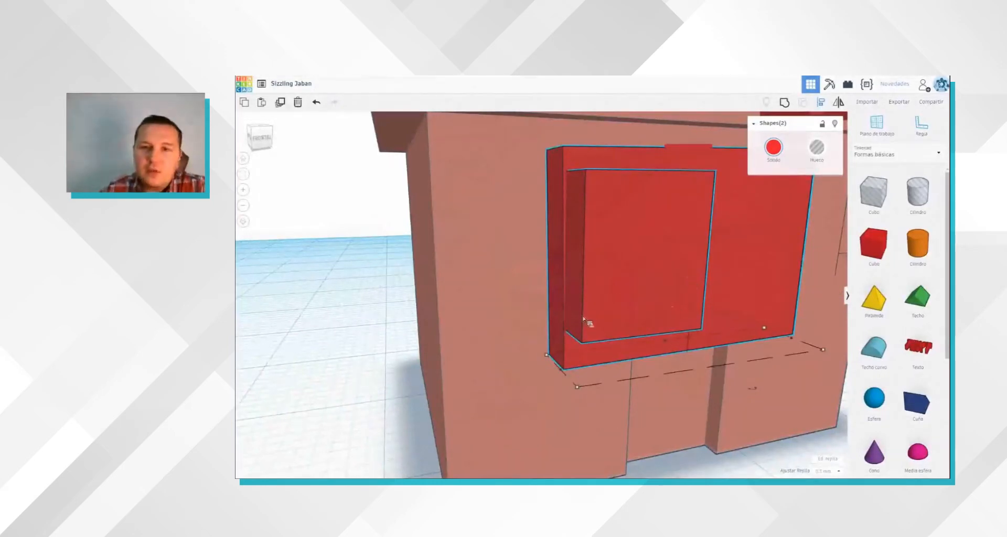
scroll(586, 319, "down", 5)
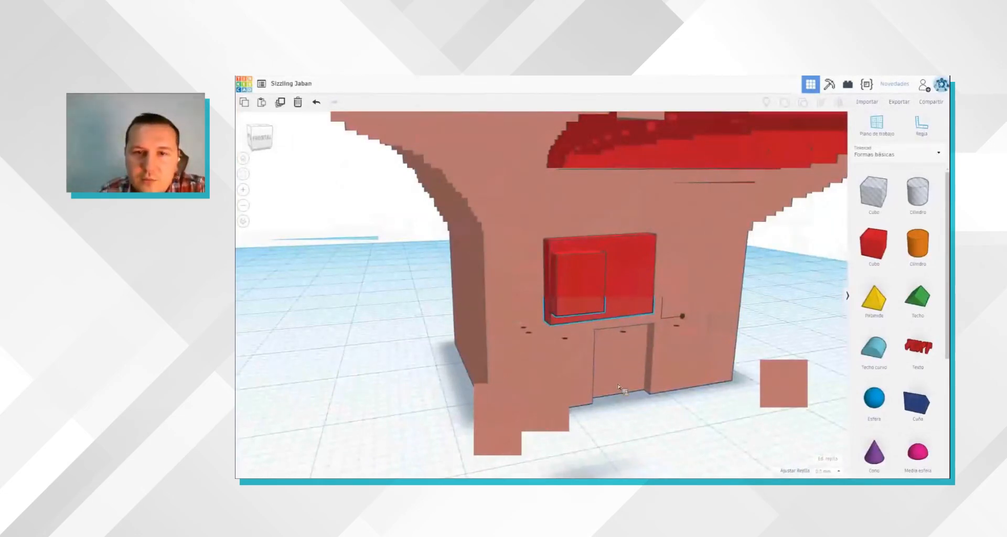
scroll(617, 387, "up", 5)
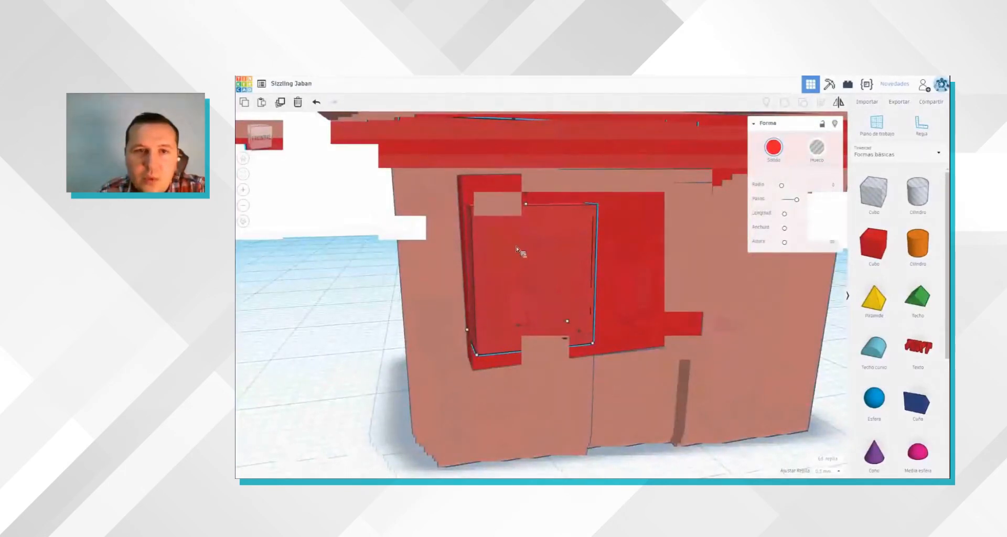
right_click_drag(500, 232, 502, 255)
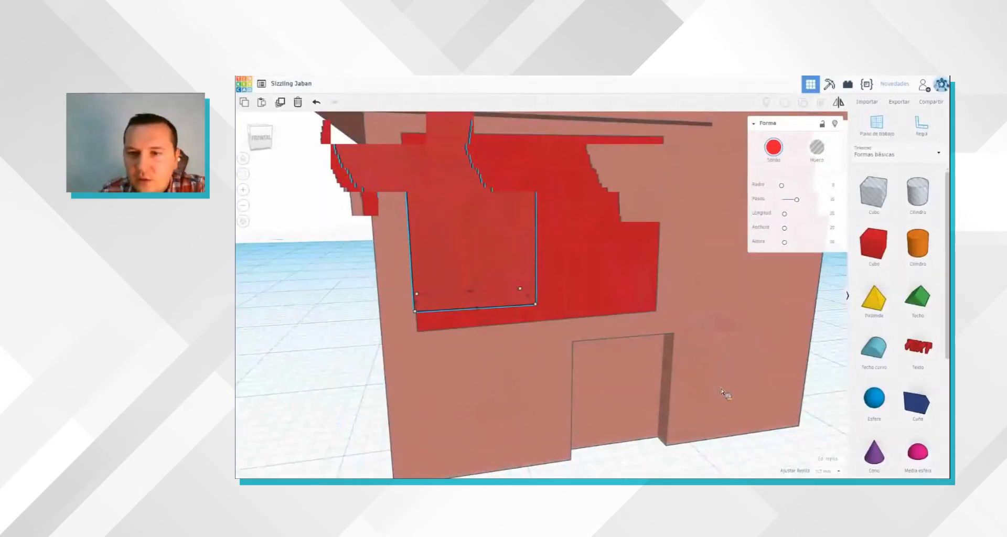
right_click_drag(713, 387, 713, 388)
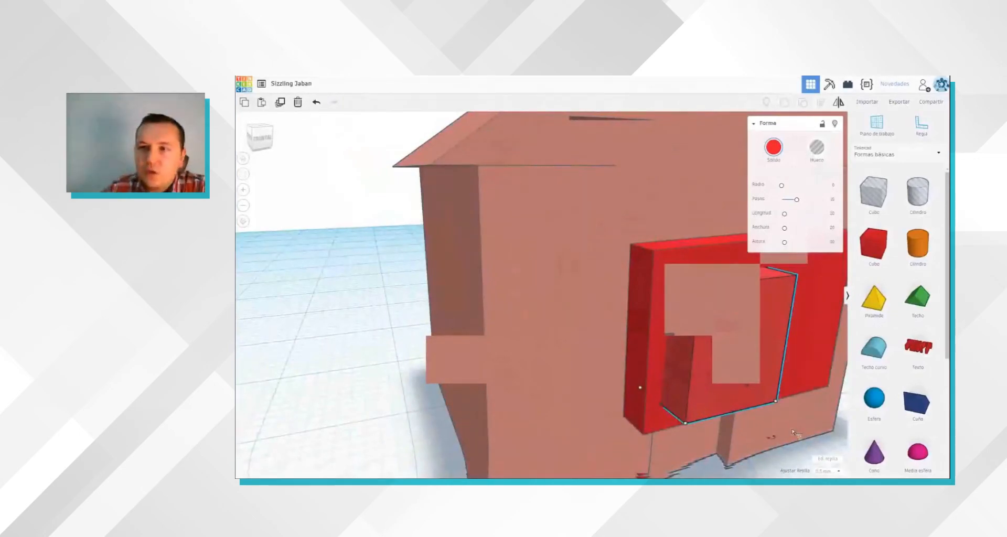
Step: Turn the small pane into a hole and place a copy of it over the right half of the window box
key("h")
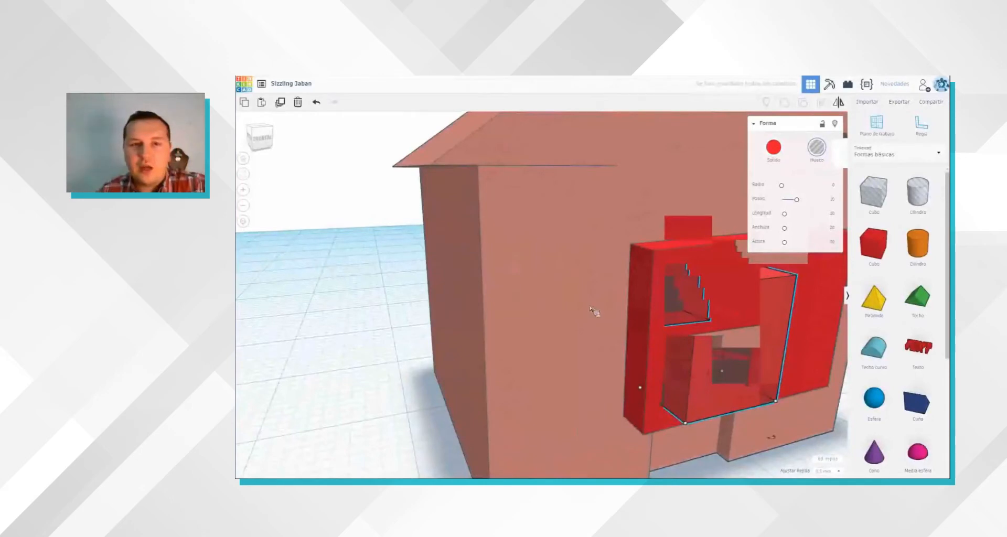
right_click_drag(590, 306, 590, 305)
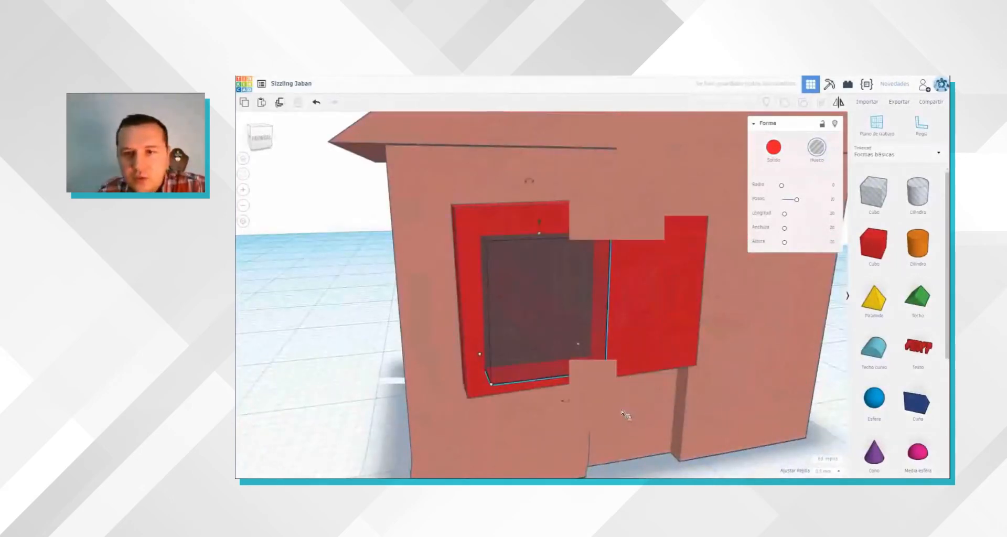
right_click_drag(533, 338, 582, 332)
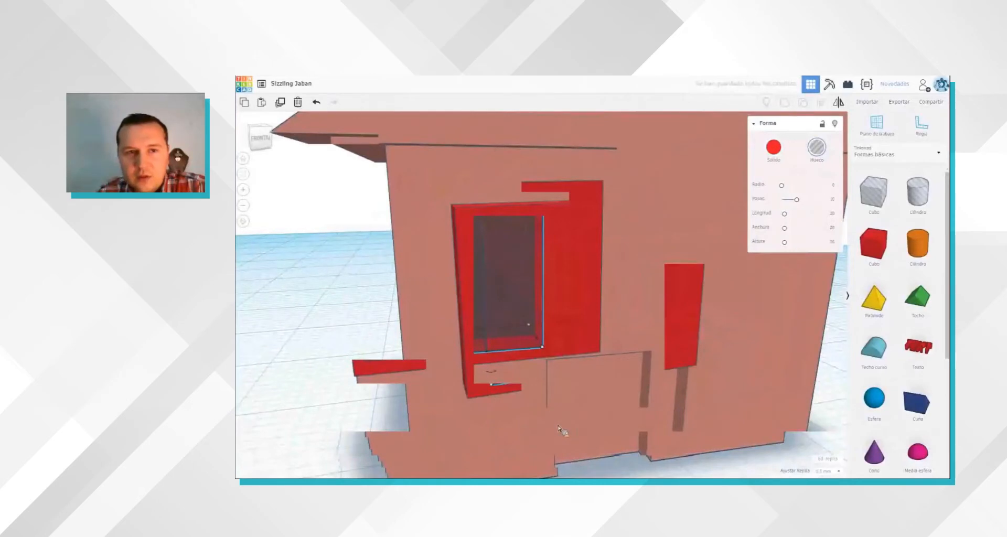
scroll(559, 434, "down", 2)
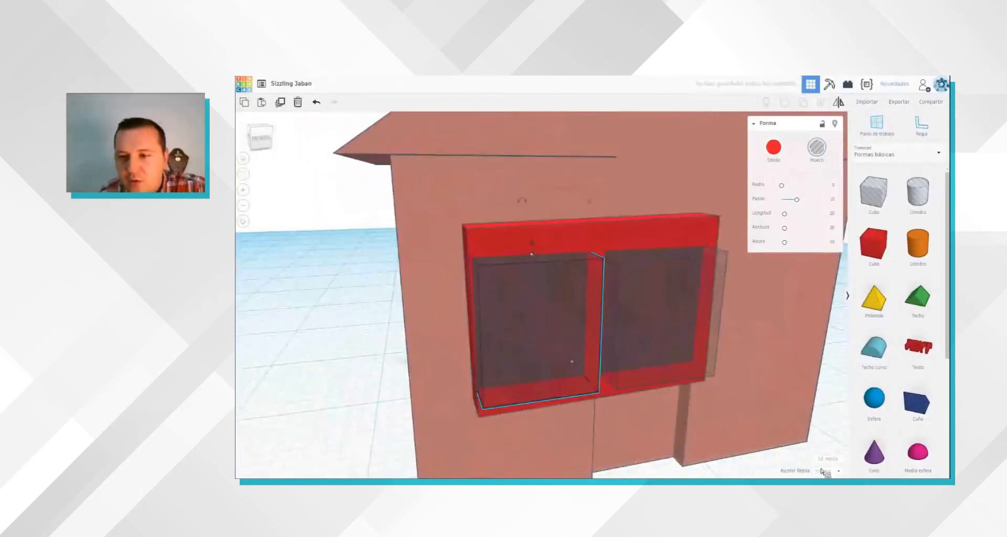
Step: Shift the left hole slightly right with a 0.25 mm snap grid, then group both holes with the window box to cut the openings
key("Right")
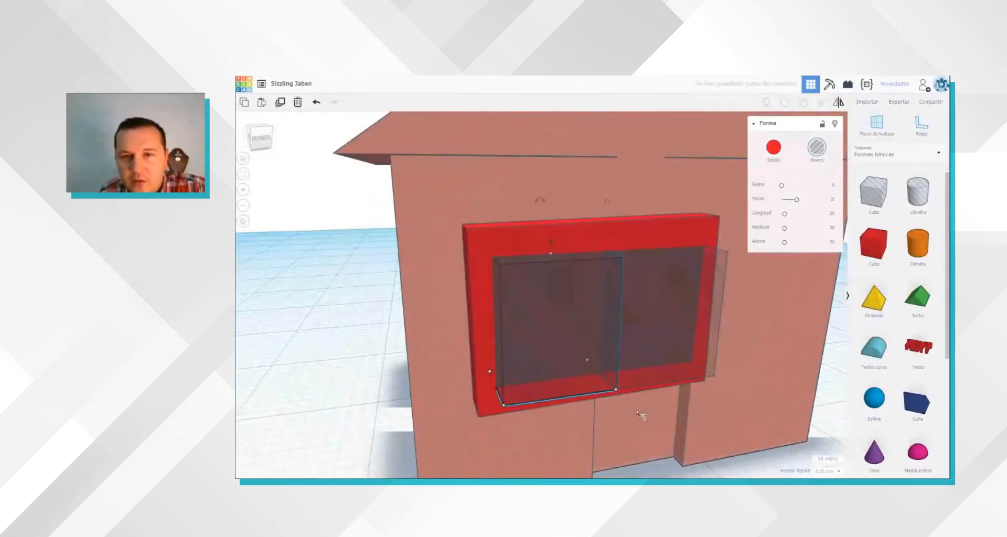
key("ctrl+v")
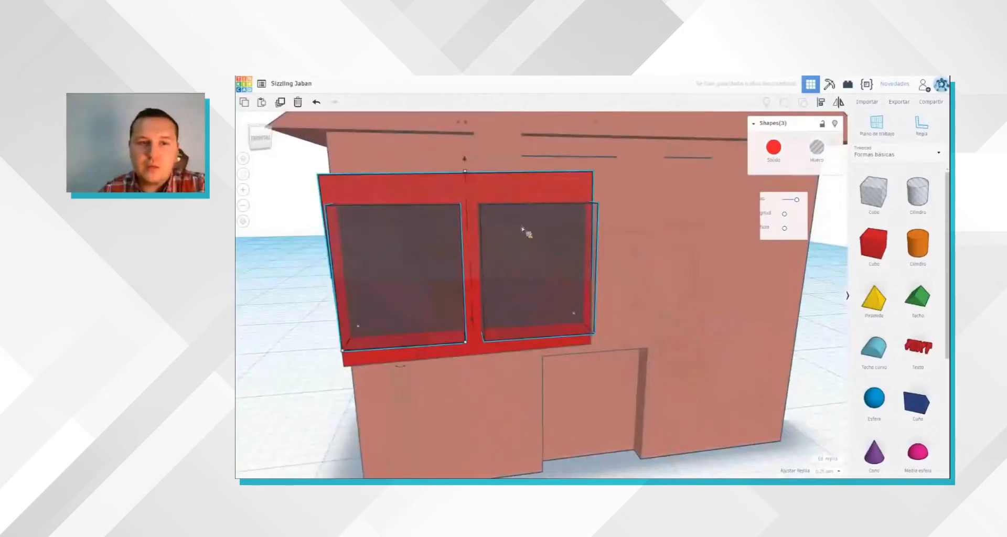
key("ctrl+g")
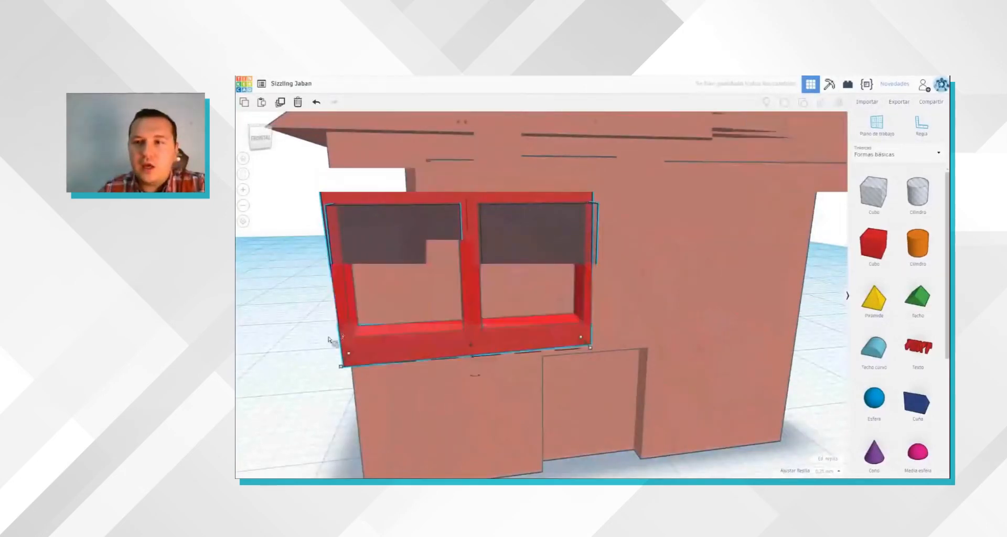
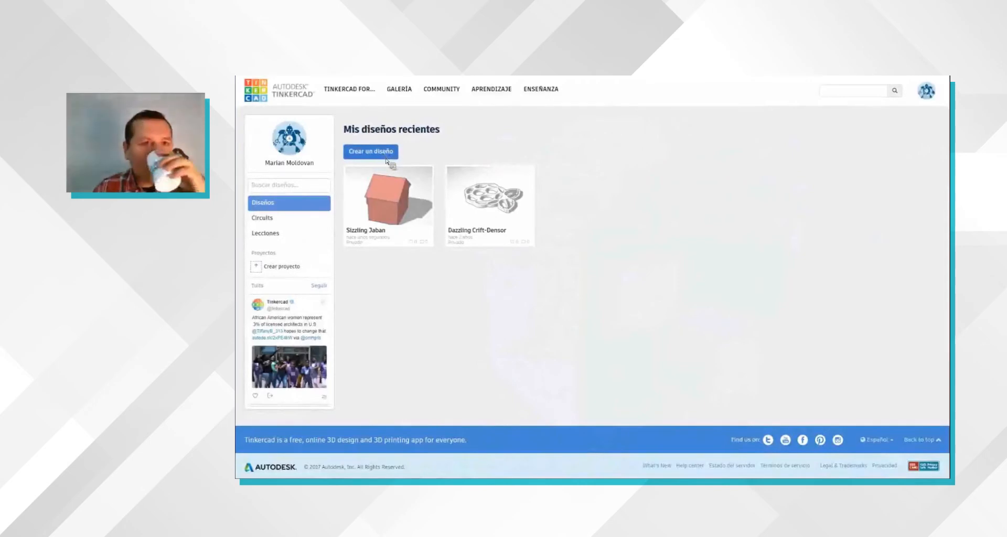
Step: Create a new design, place a red box near the middle of the workplane, and stretch it to about 70 mm wide
left_click(387, 157)
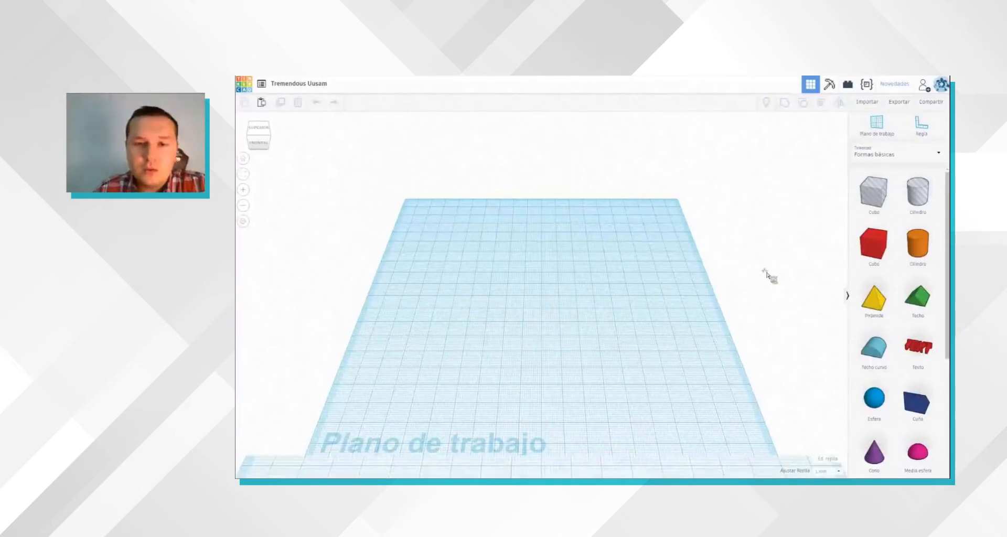
left_click(568, 322)
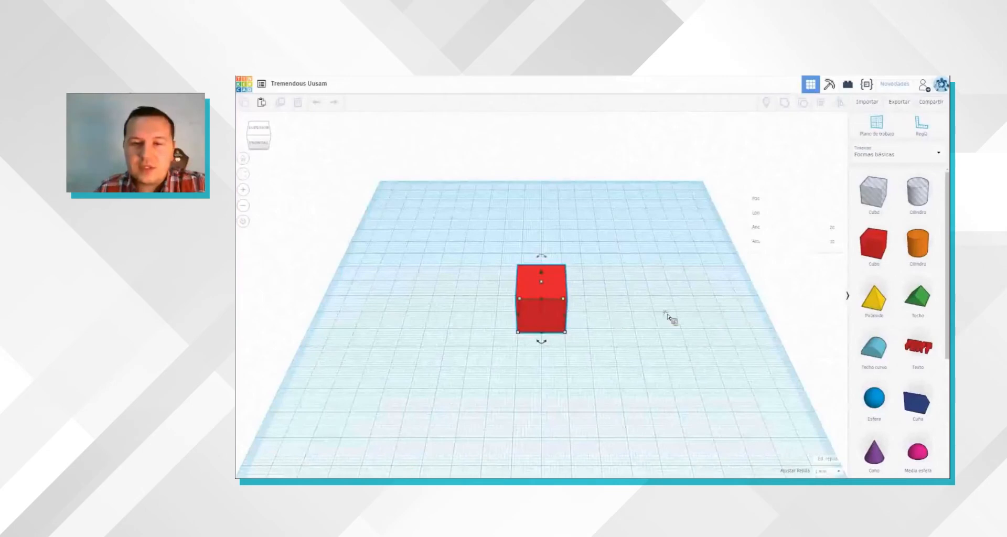
left_click_drag(668, 315, 677, 313)
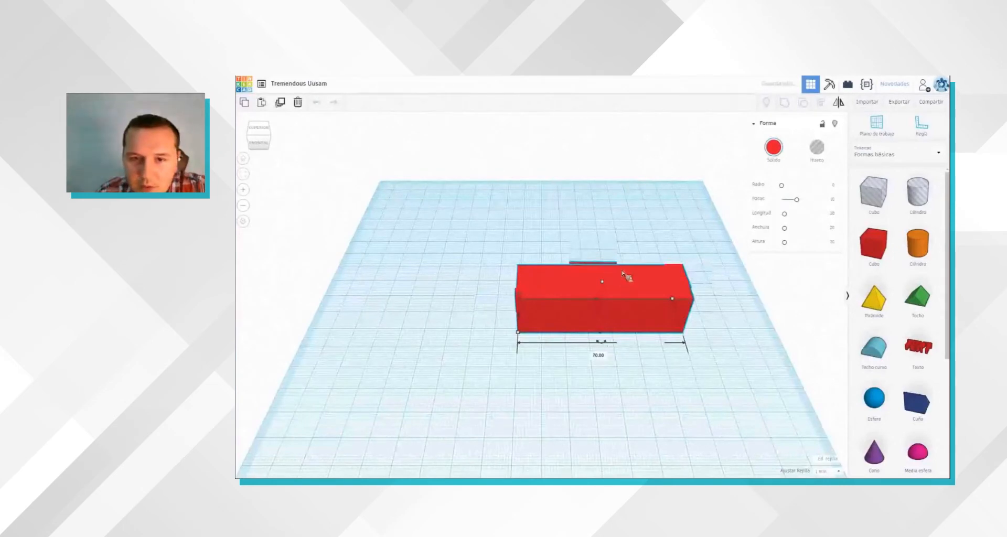
Step: Extend the red box toward the front of the workplane to form a broad rectangular base
scroll(626, 289, "up", 2)
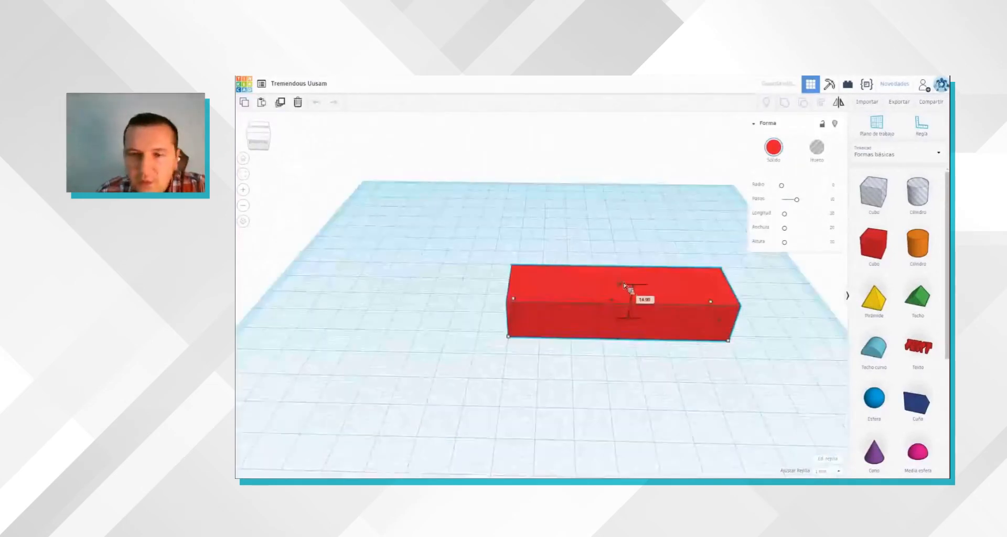
left_click_drag(621, 341, 630, 399)
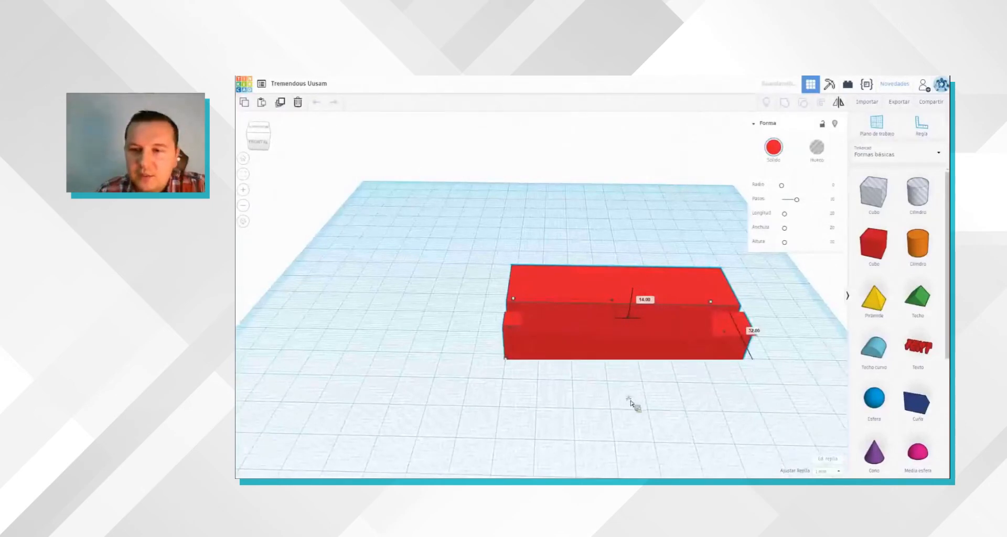
left_click_drag(632, 400, 625, 401)
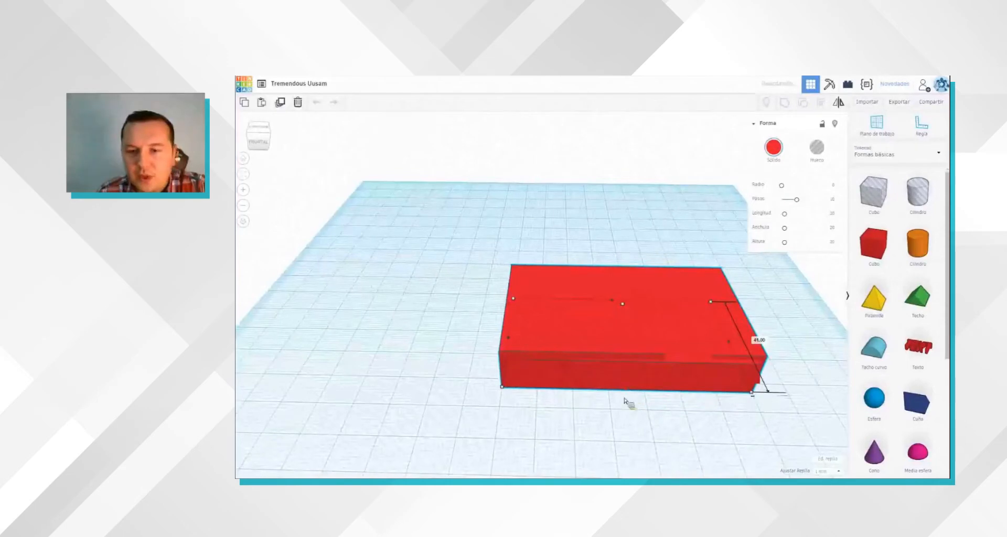
right_click_drag(612, 419, 610, 443)
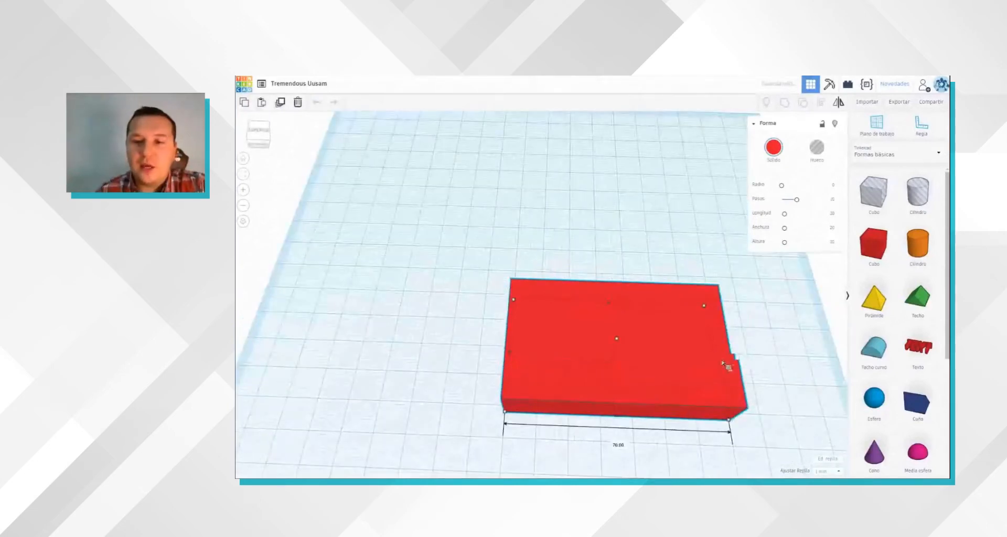
left_click_drag(731, 361, 725, 361)
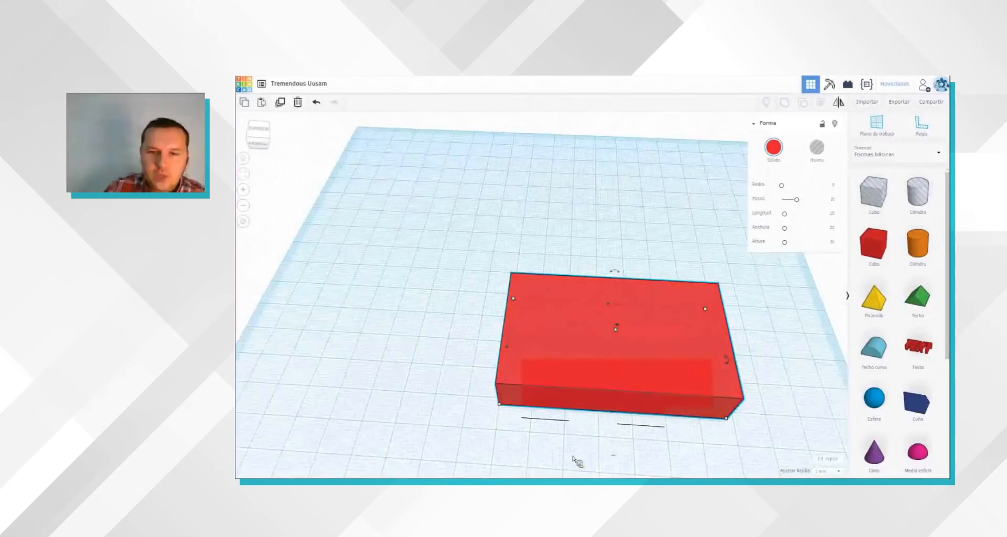
Step: Colour the base dark red and reduce the height of a second red box placed at its left end
left_click(613, 457)
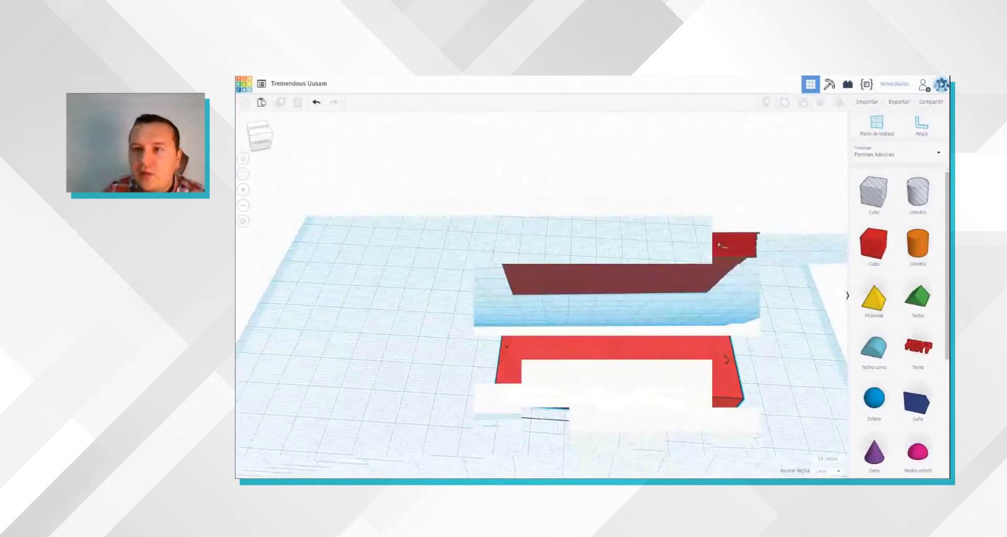
left_click(770, 156)
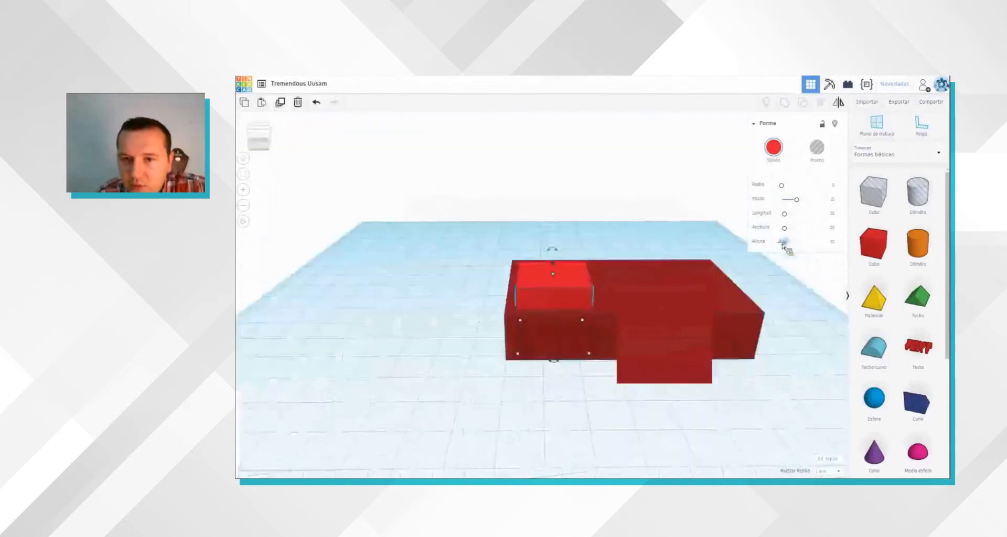
left_click_drag(785, 246, 787, 247)
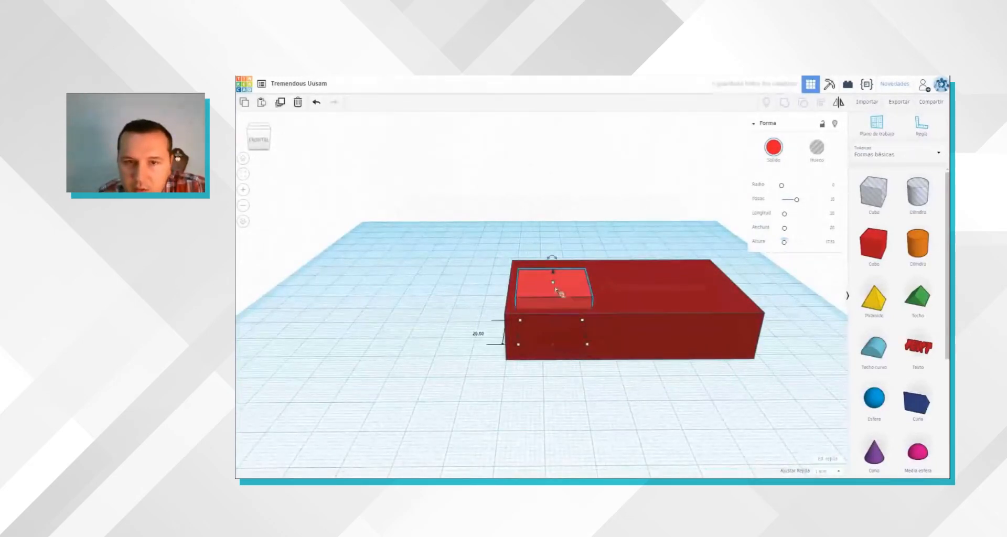
Step: Adjust the small red box's vertical position inside the base and undo the last change
key("ctrl+z")
key("ctrl+y")
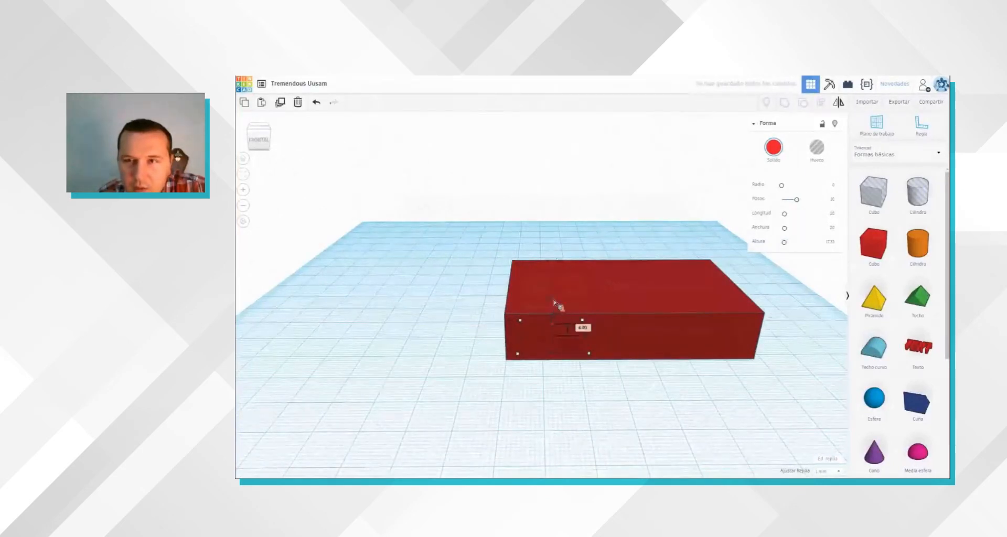
left_click(640, 344)
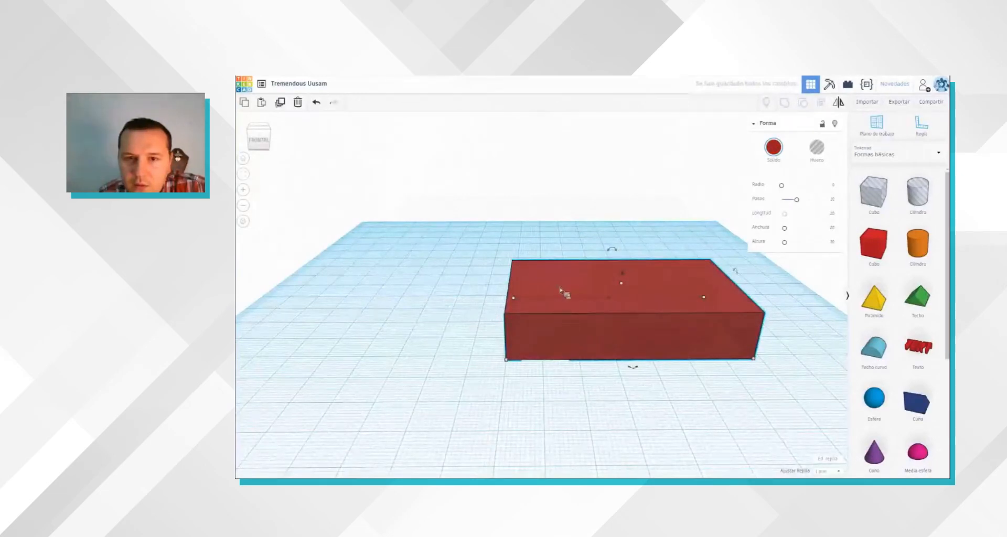
key("ctrl+z")
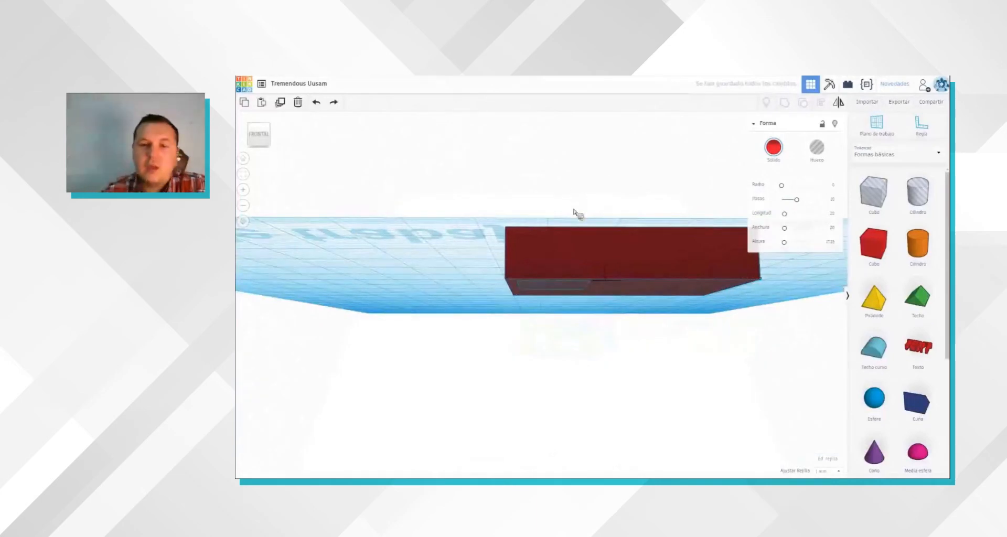
right_click_drag(520, 387, 442, 399)
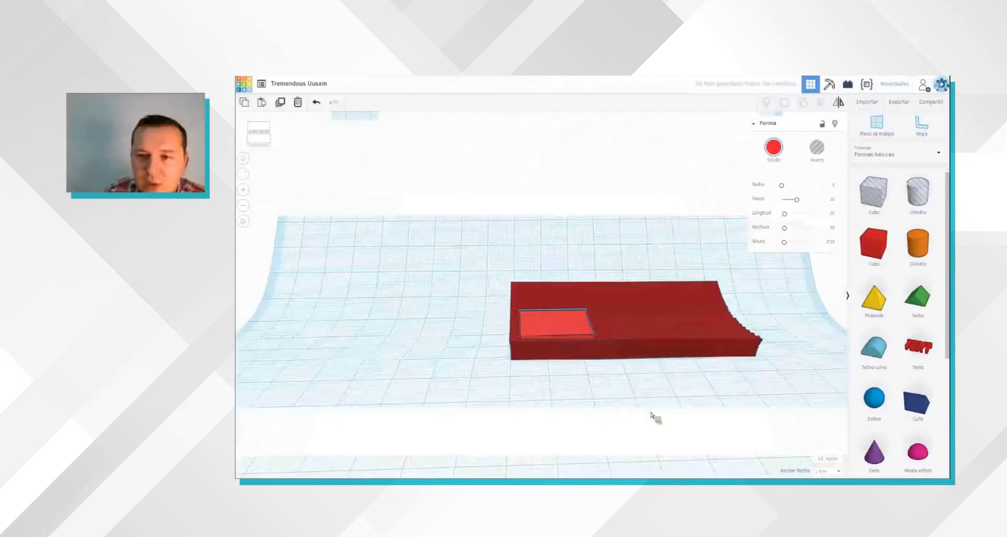
Step: Narrow the base to about 68 mm and turn the small box into a long white slab across the base's depth
left_click(711, 305)
right_click_drag(711, 305, 781, 336)
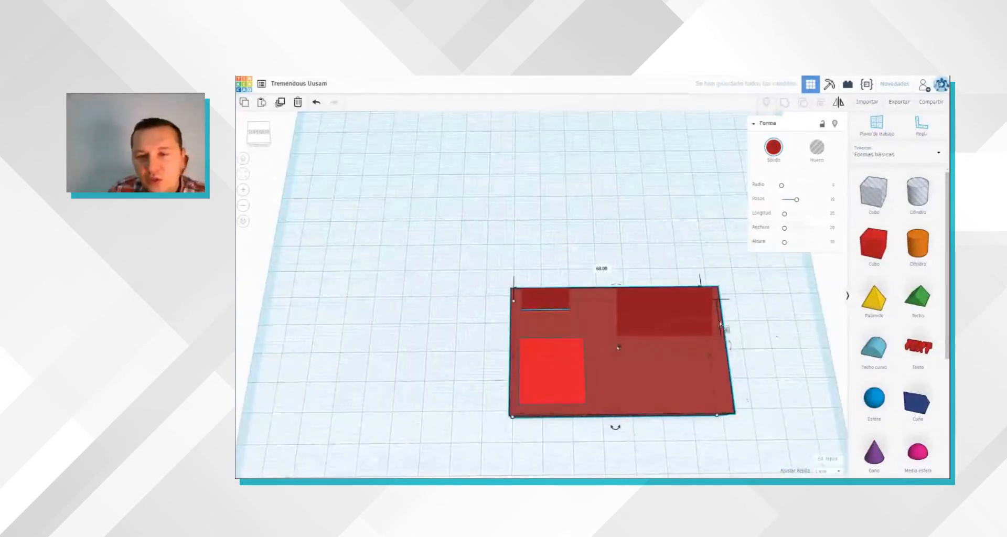
right_click_drag(712, 360, 706, 364)
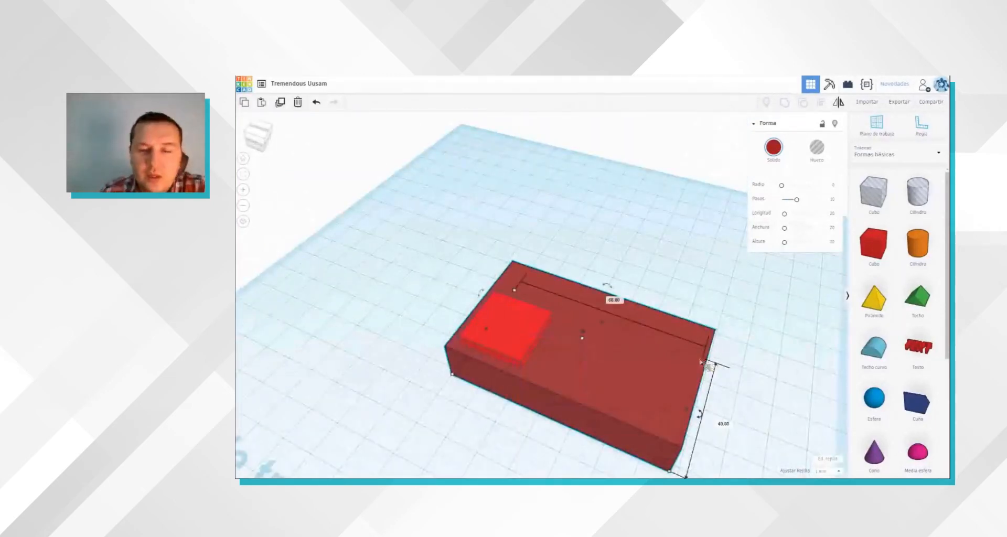
right_click_drag(476, 419, 548, 386)
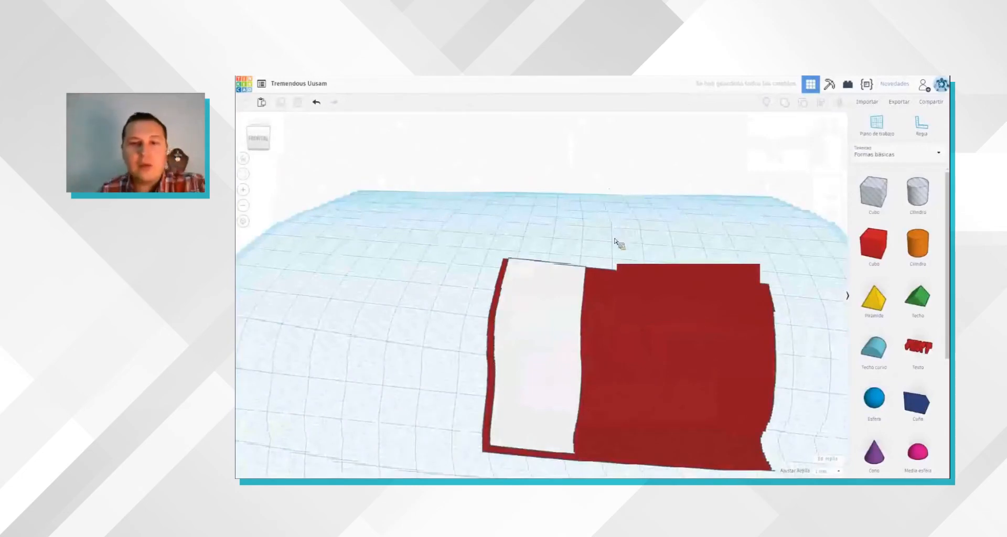
Step: Copy the white slab twice and place the copies side by side on the base with narrow gaps between them
left_click(552, 365)
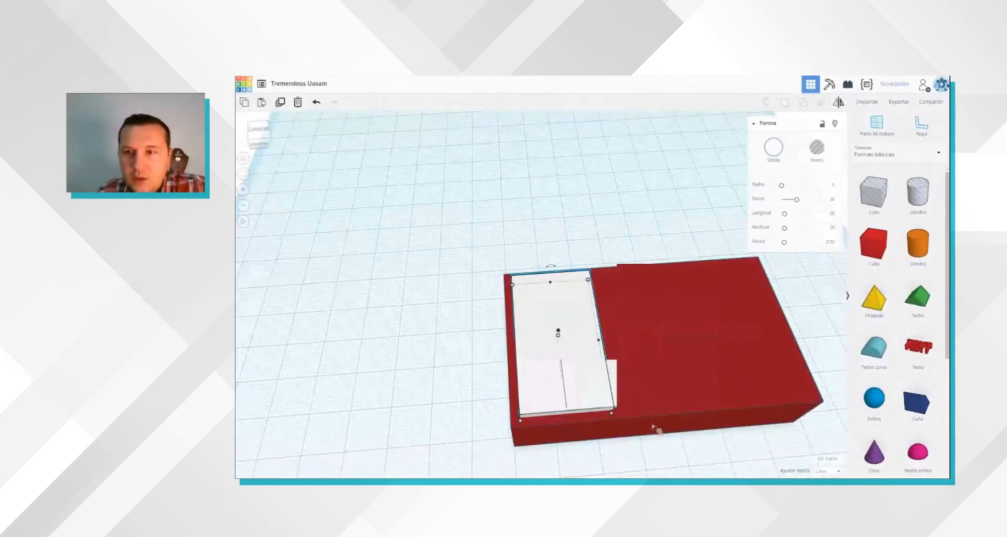
key("ctrl+v")
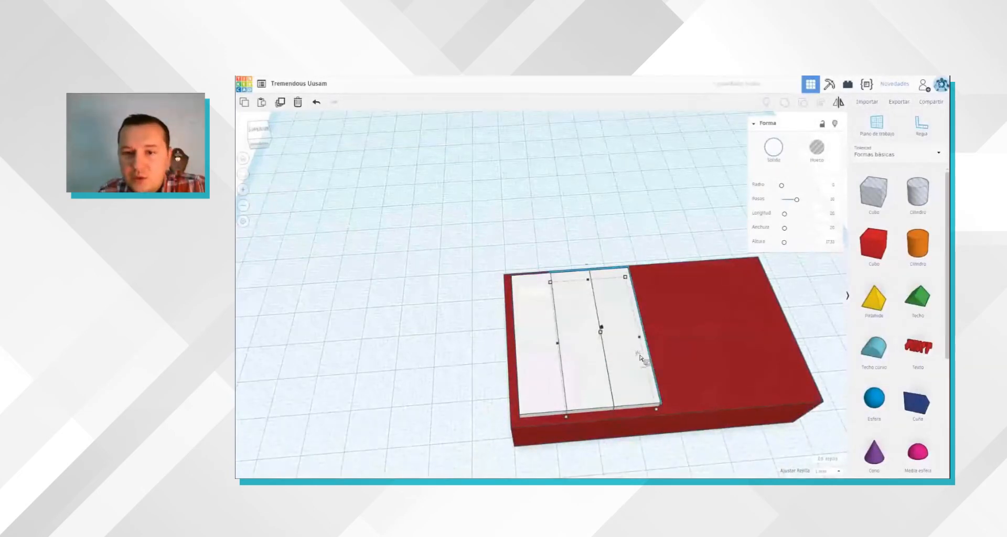
left_click_drag(649, 359, 750, 404)
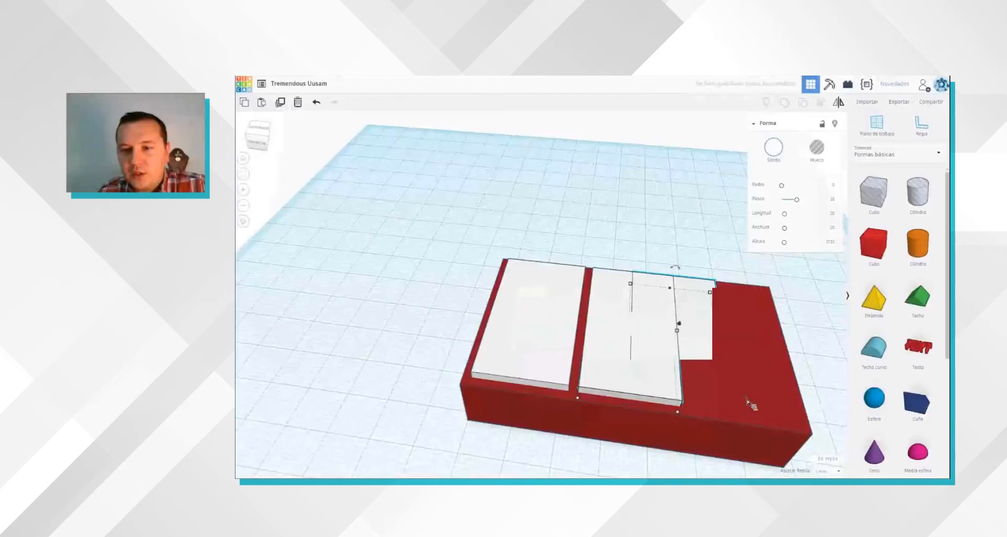
left_click_drag(751, 404, 769, 407)
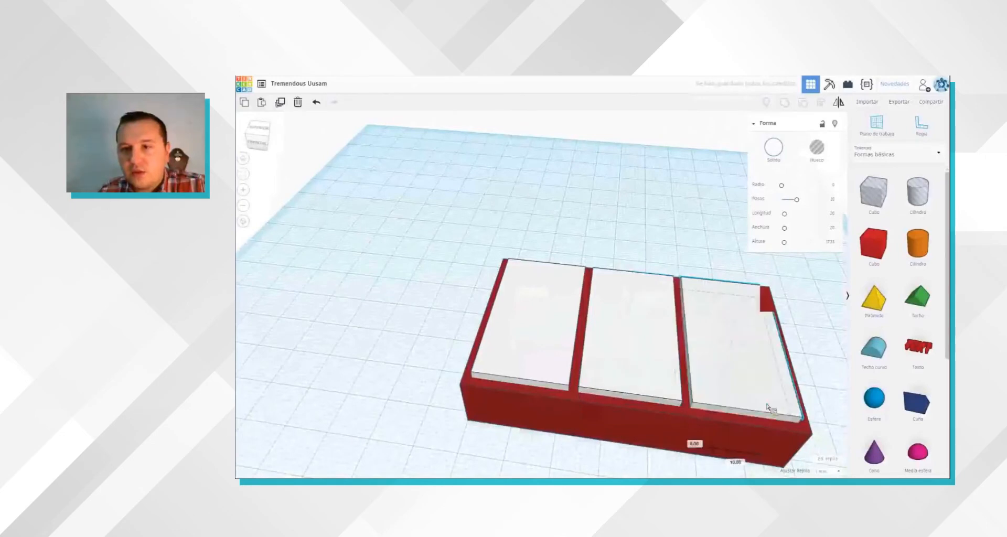
left_click(794, 344)
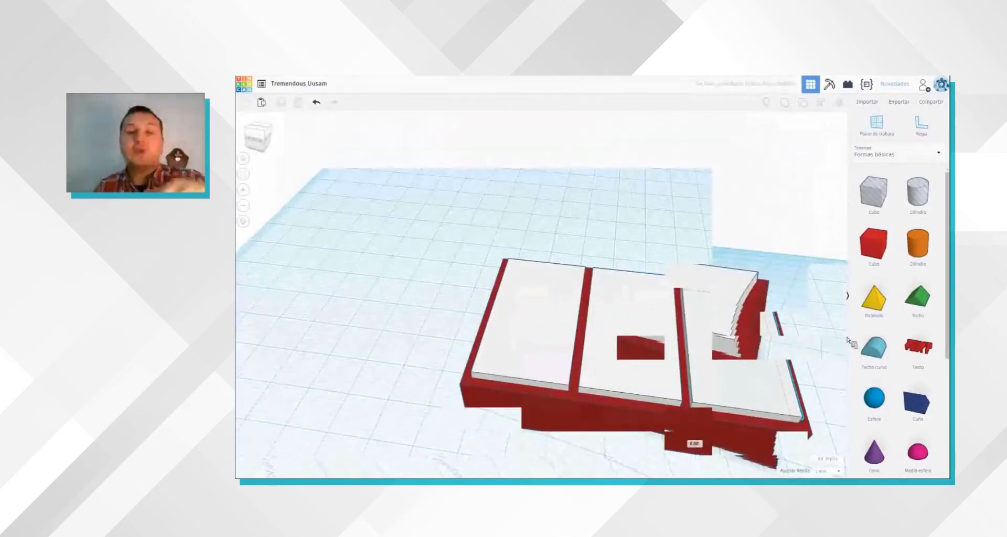
Step: Place a red box over the gap between the first two white slabs, then flatten and narrow it
right_click_drag(760, 340, 767, 336)
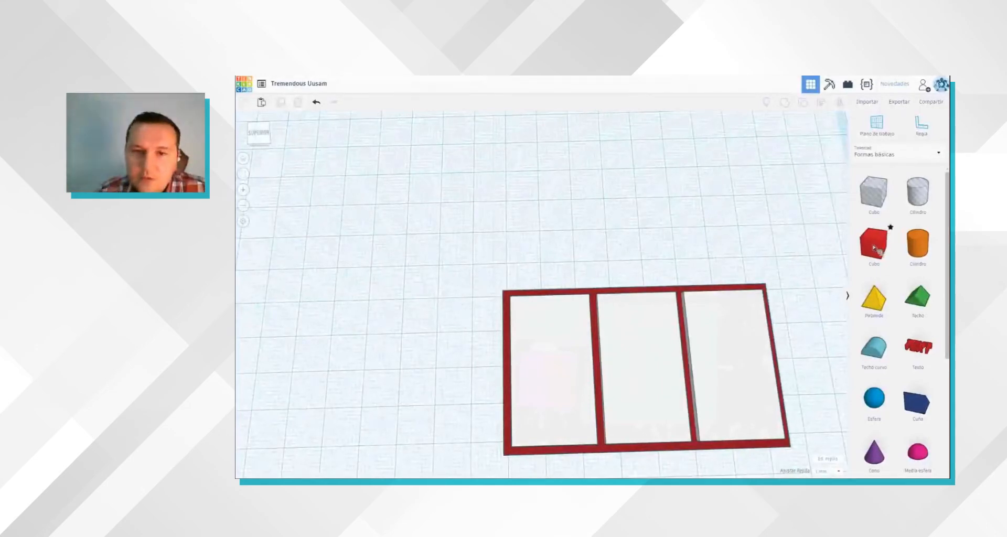
left_click_drag(601, 350, 598, 350)
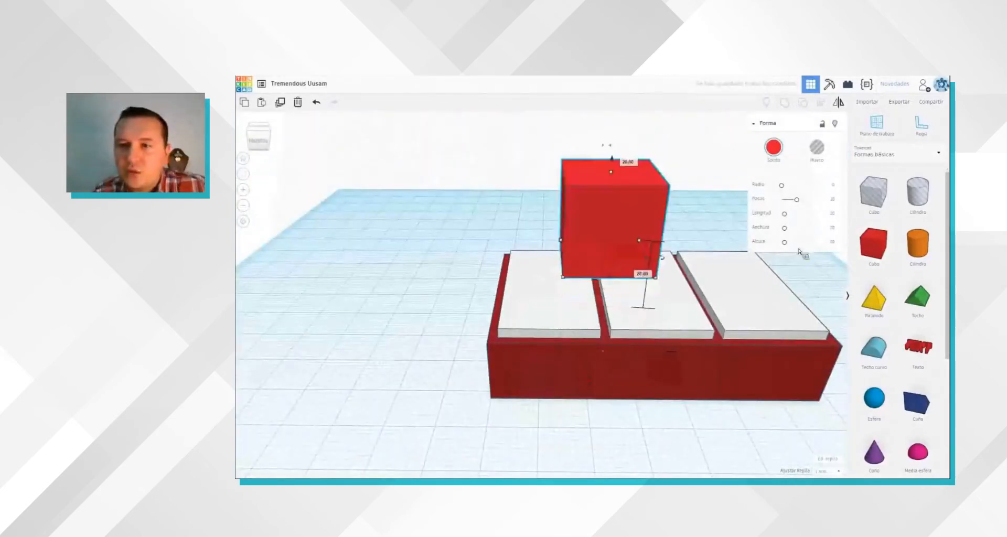
left_click_drag(786, 244, 782, 247)
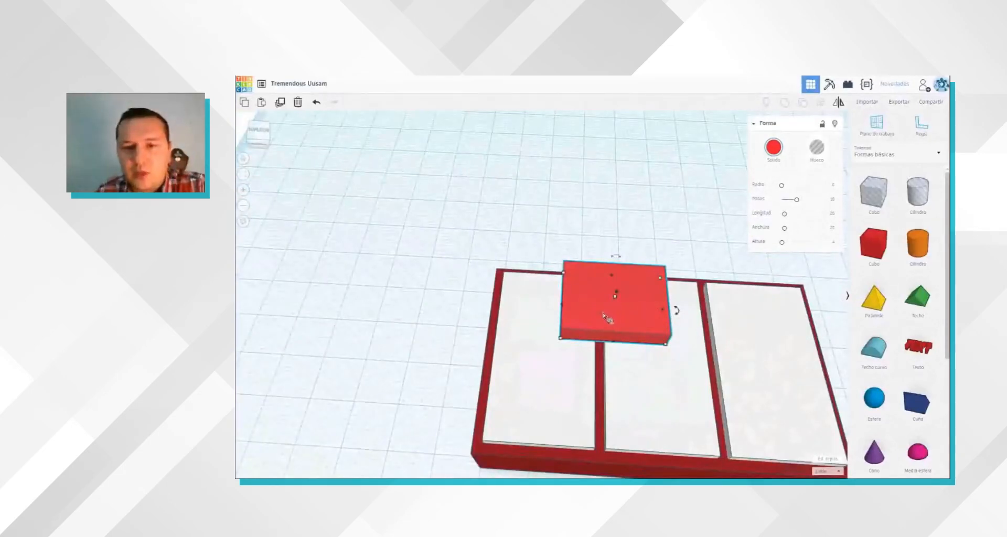
left_click_drag(662, 310, 625, 318)
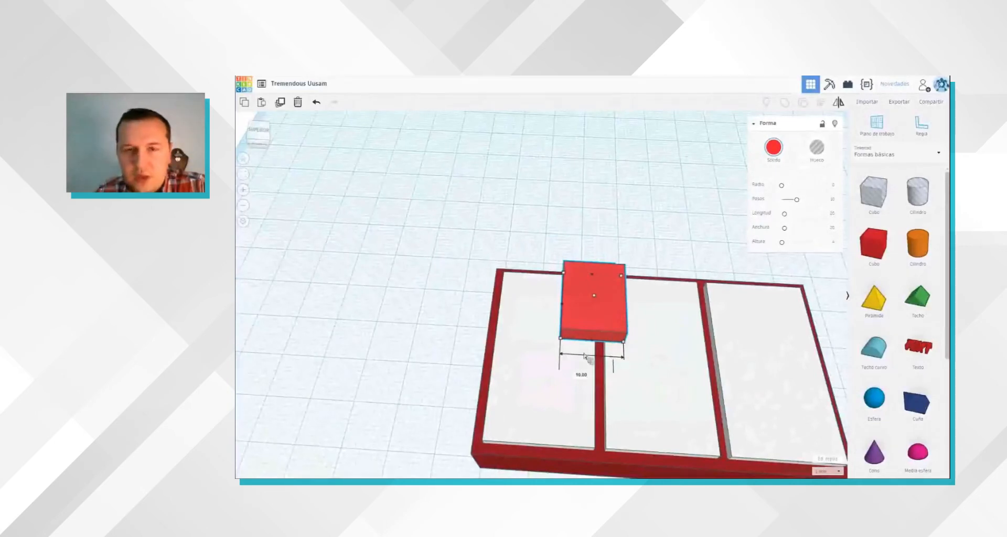
Step: Position the flat red box centrally over the first gap, near the back edge of the white slabs
right_click_drag(697, 353, 713, 362)
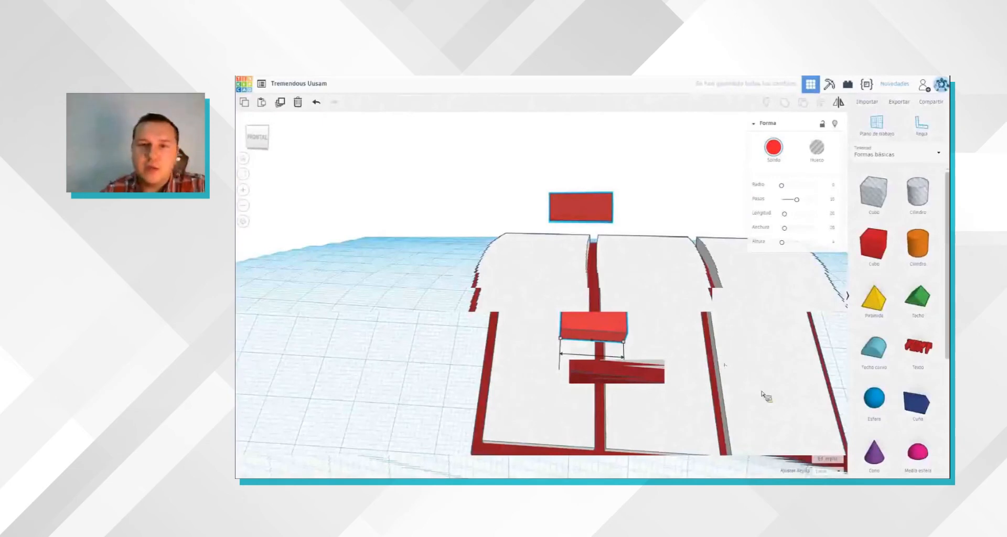
right_click_drag(673, 328, 676, 340)
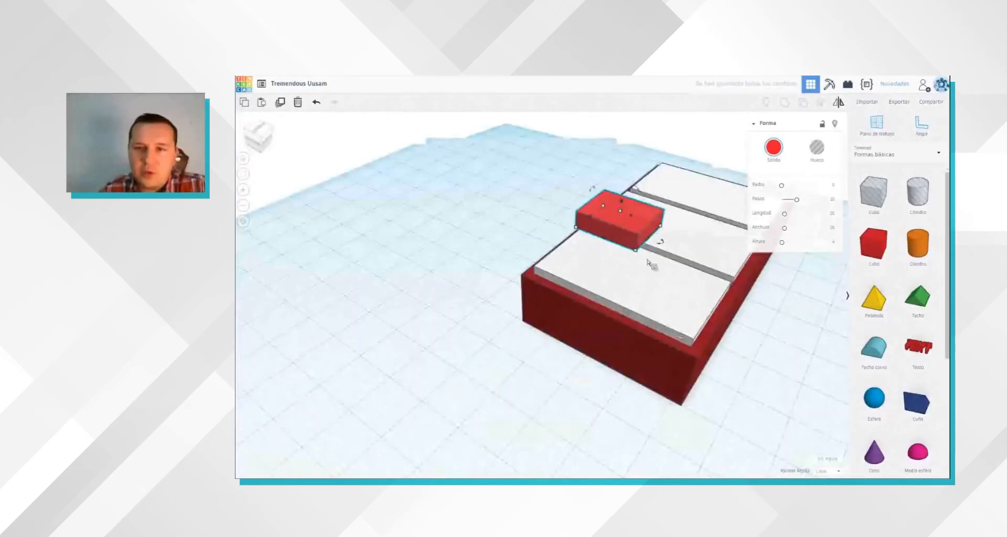
right_click_drag(649, 264, 622, 351)
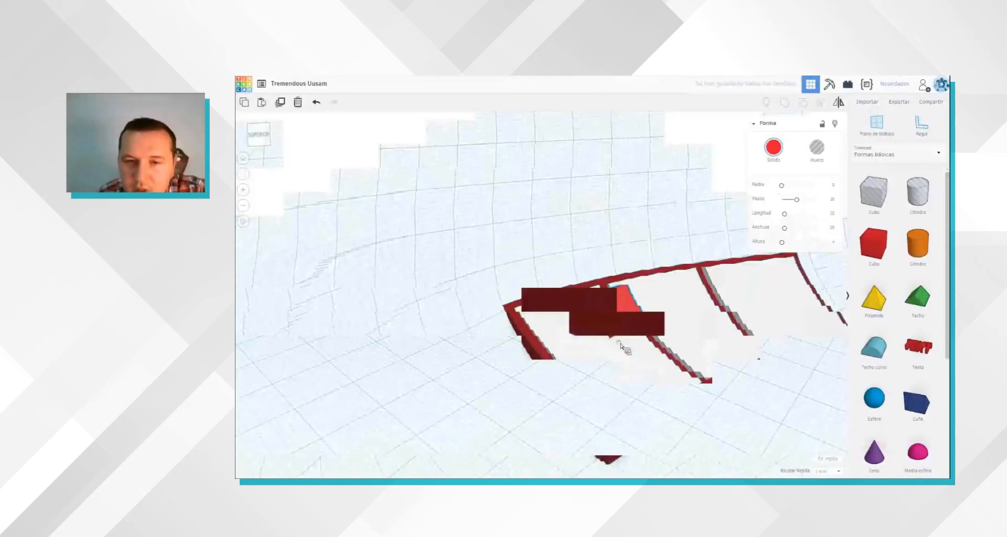
right_click_drag(620, 346, 603, 339)
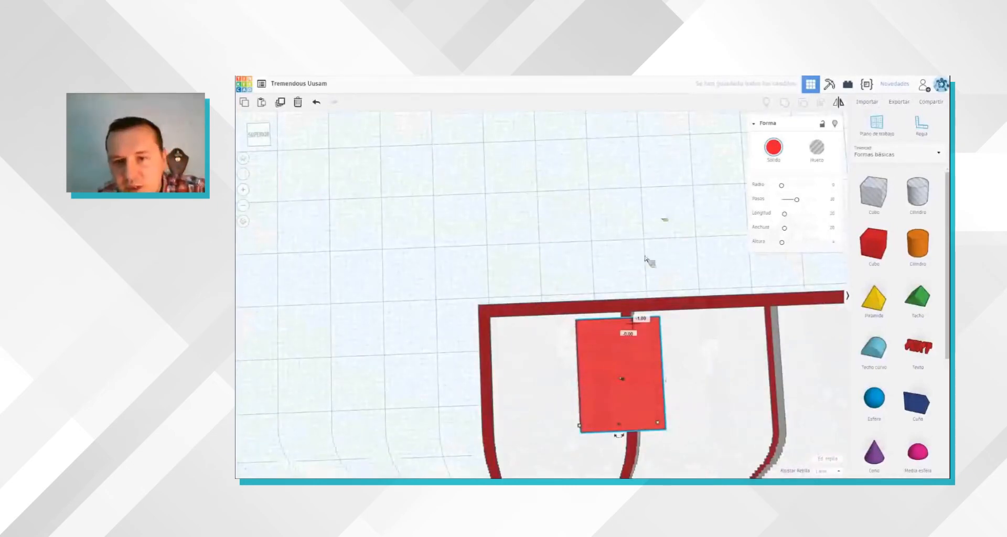
Step: Raise the flat red box slightly above the white slabs and colour it black
right_click_drag(646, 282, 659, 292)
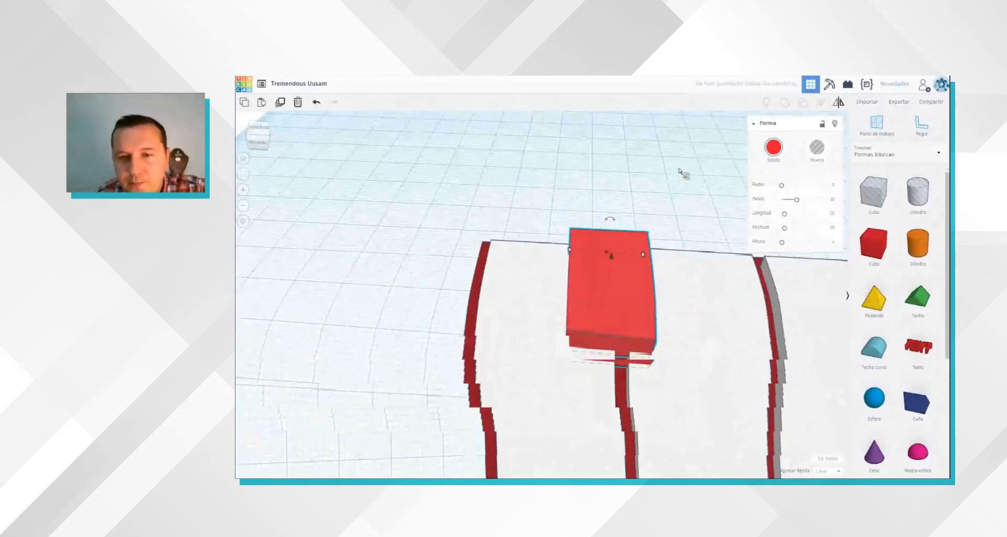
right_click_drag(675, 211, 677, 218)
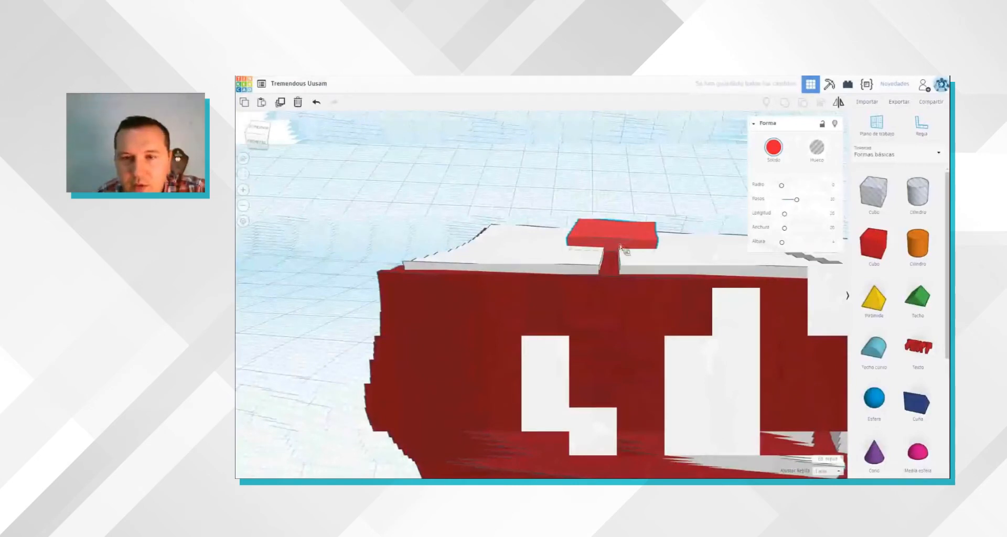
right_click_drag(621, 246, 619, 241)
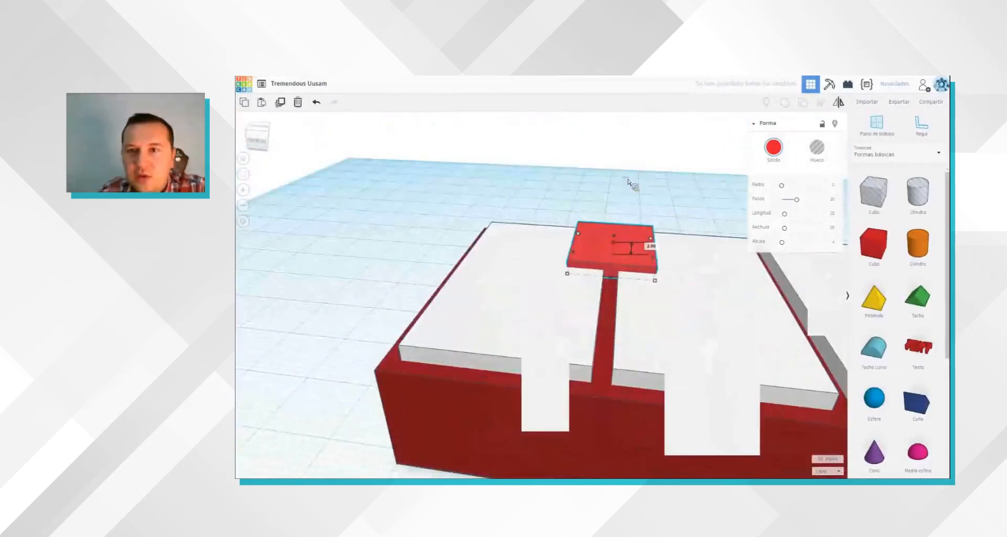
left_click(781, 154)
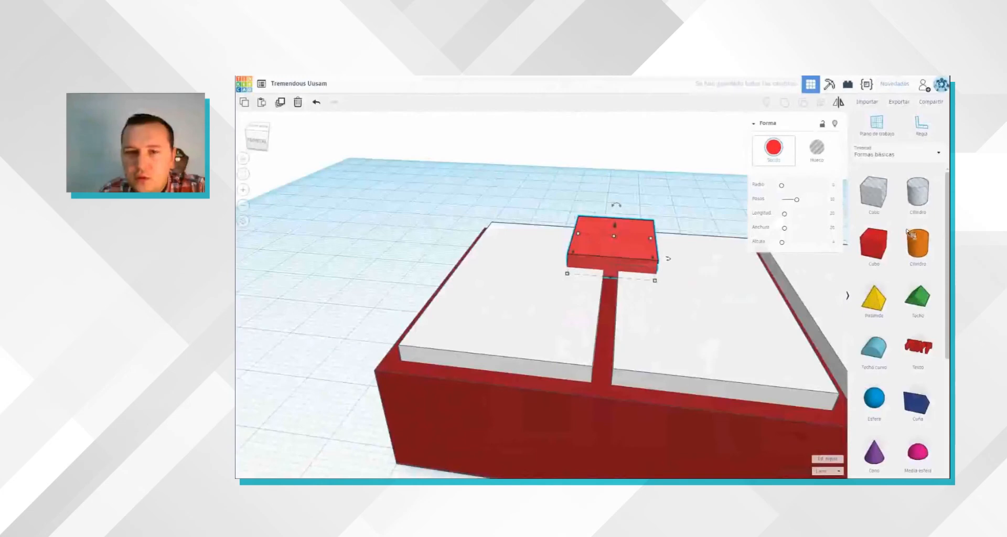
left_click(650, 157)
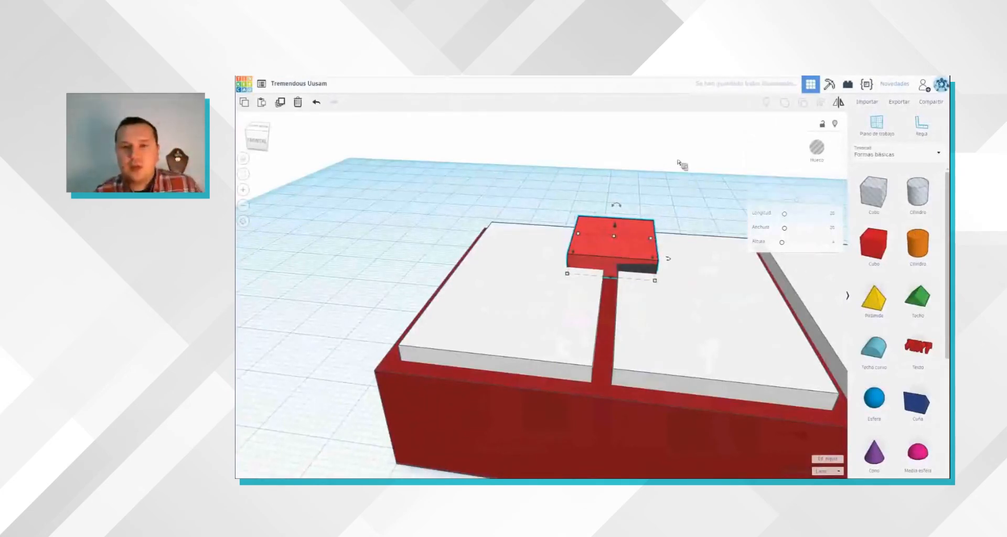
left_click(641, 172)
right_click_drag(641, 172, 651, 206)
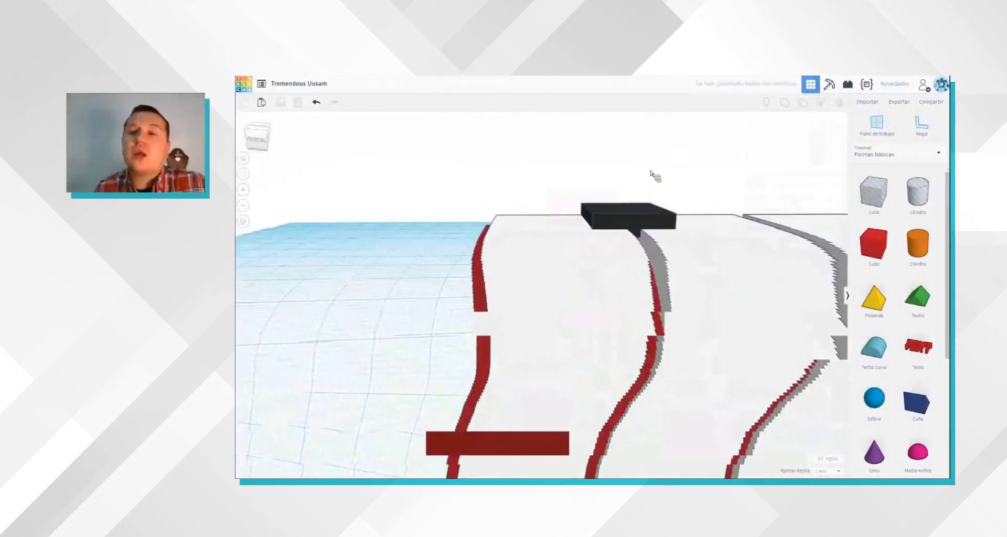
right_click_drag(651, 171, 651, 172)
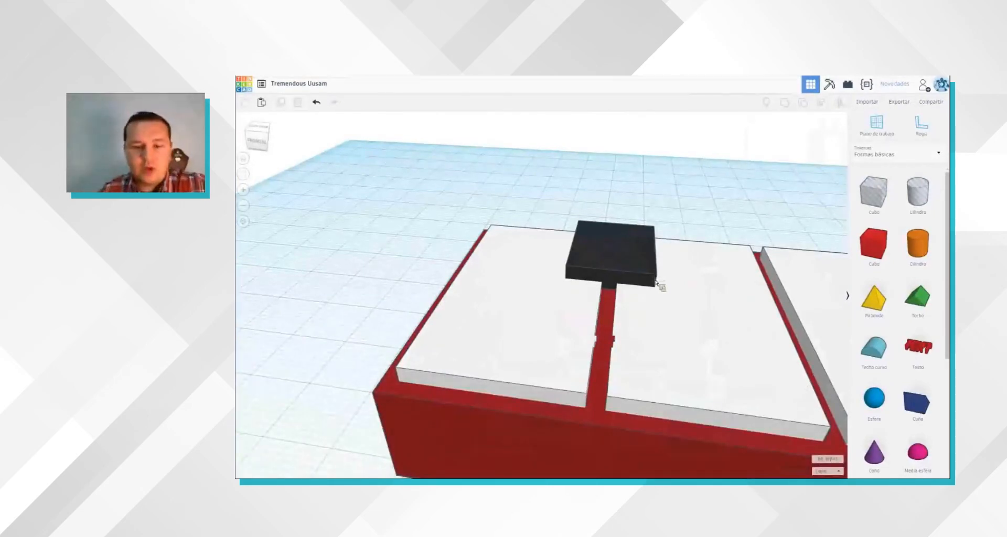
Step: Copy the black key and place the copy over the gap between the second and third white slabs
left_click(634, 265)
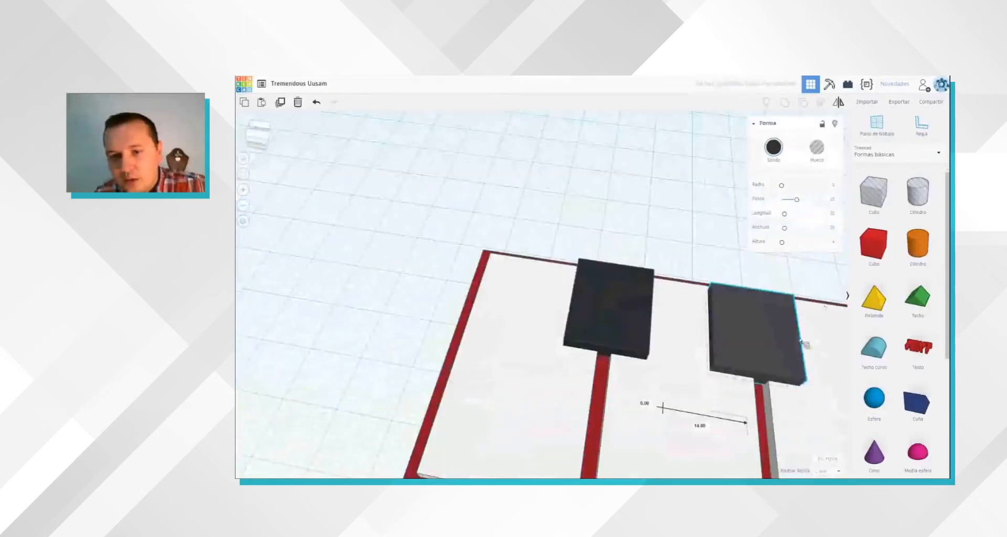
right_click_drag(662, 280, 477, 330)
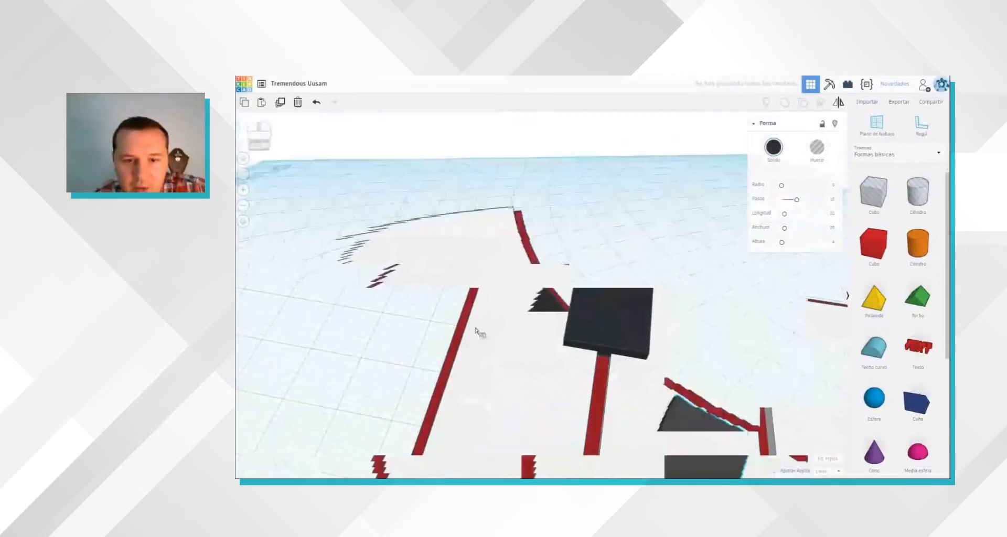
right_click_drag(376, 451, 578, 392)
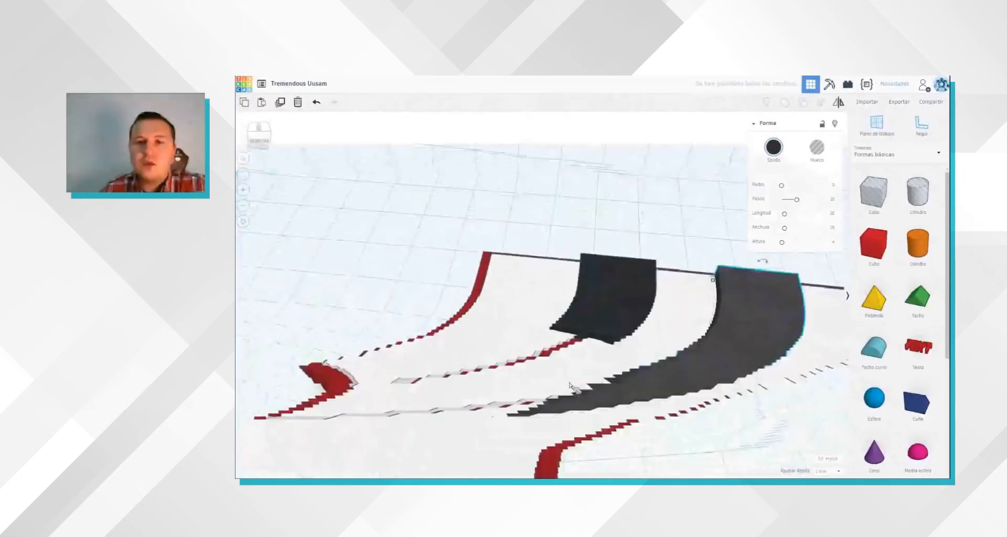
right_click_drag(703, 231, 618, 286)
Step: Turn the black key over the first gap into a hole
left_click(618, 285)
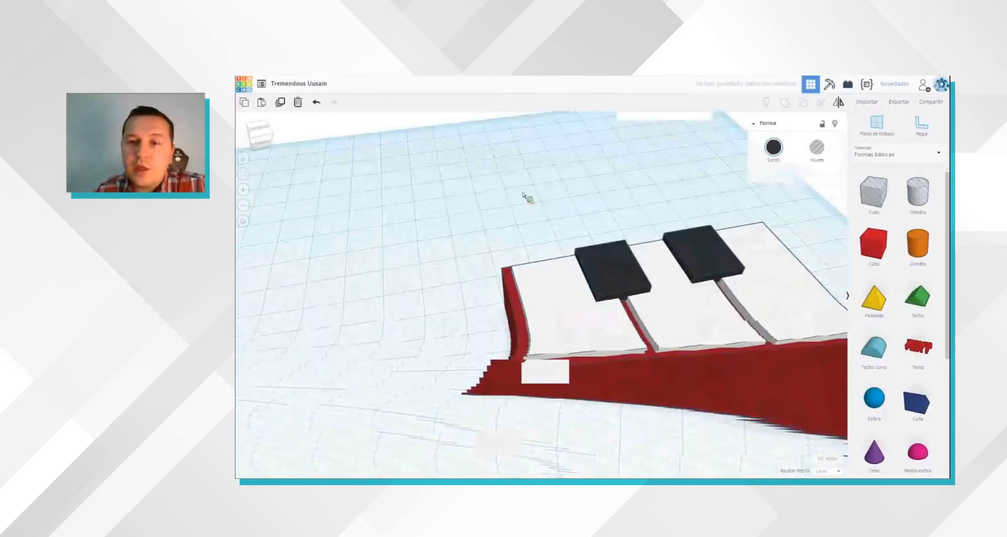
left_click(646, 201)
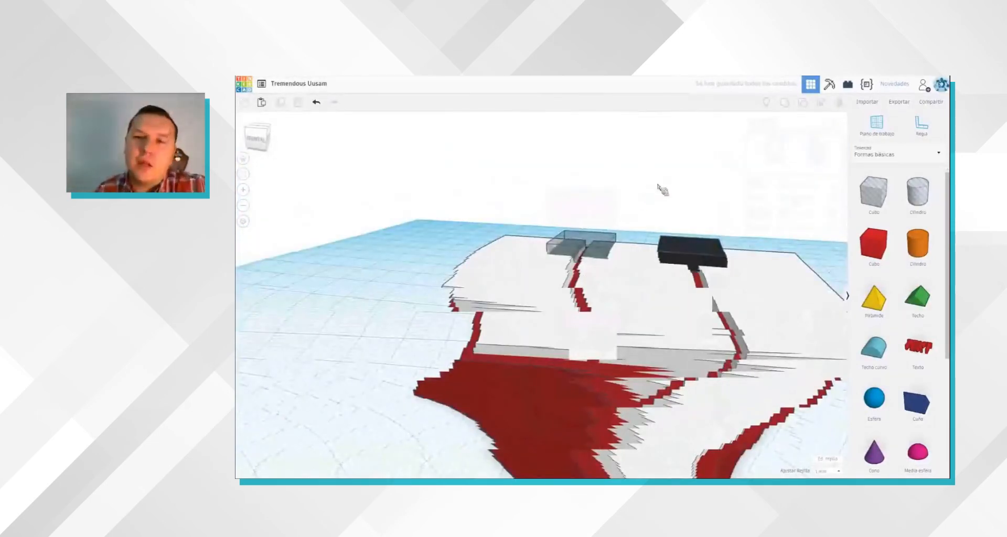
scroll(658, 166, "up", 5)
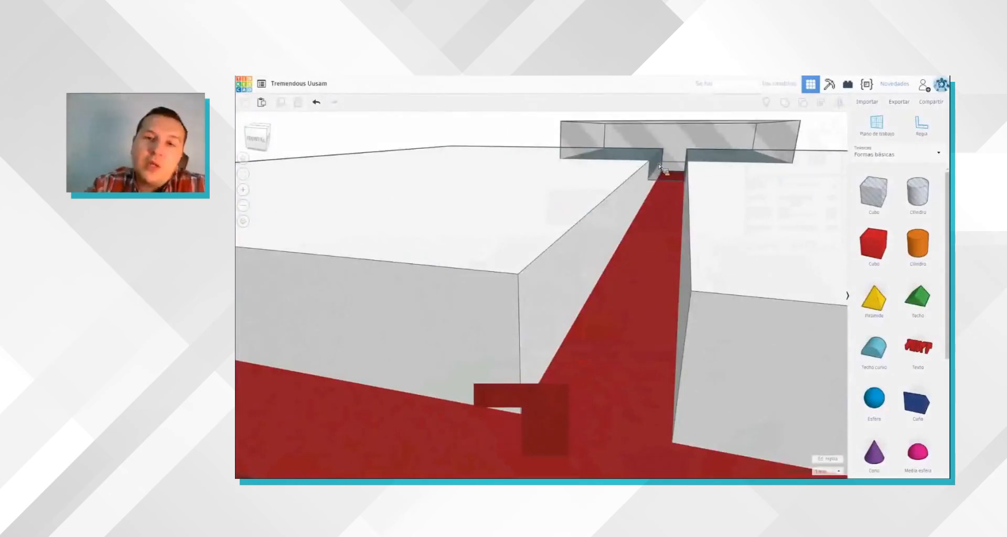
scroll(659, 167, "down", 3)
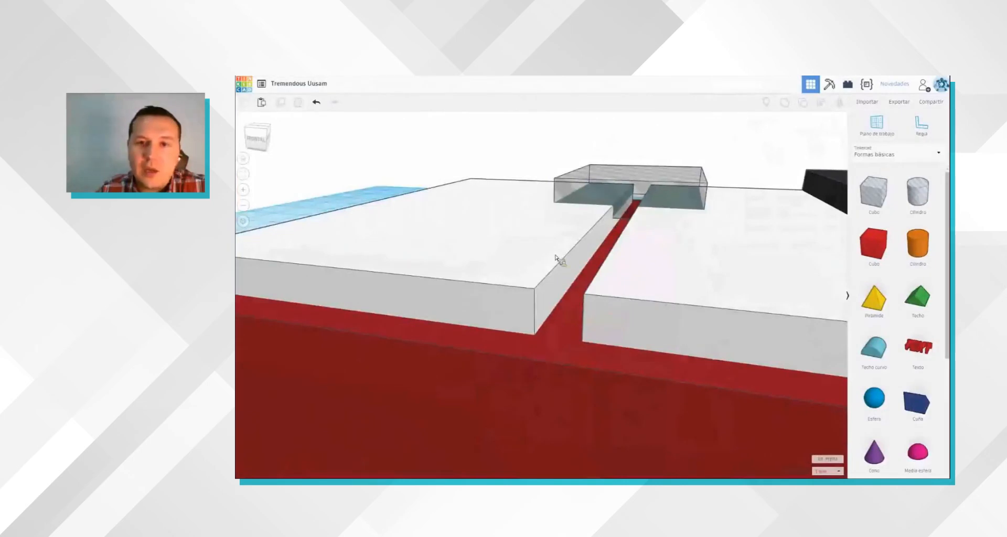
Step: Align the hole vertically with the first white slab so that their top faces are flush
left_click(669, 185)
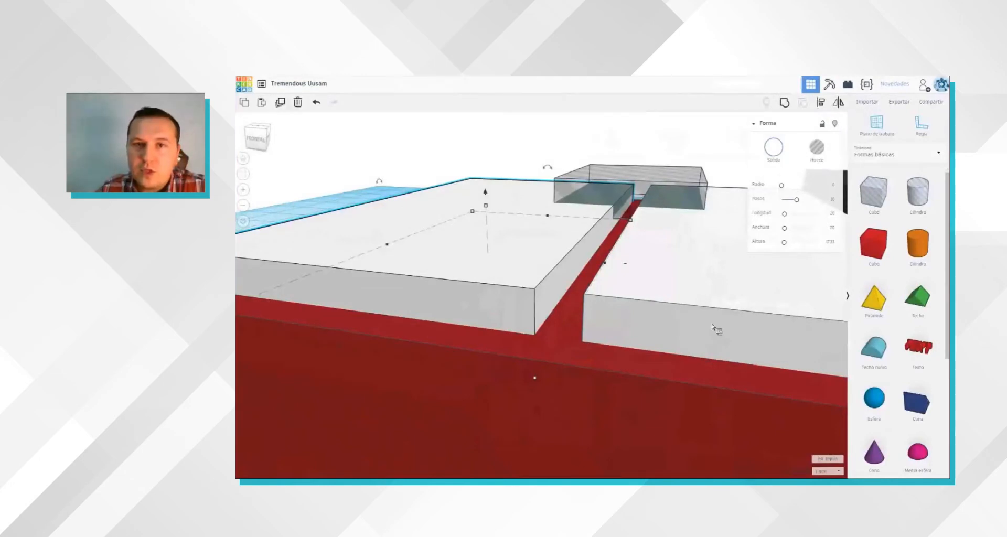
left_click(751, 330, "shift")
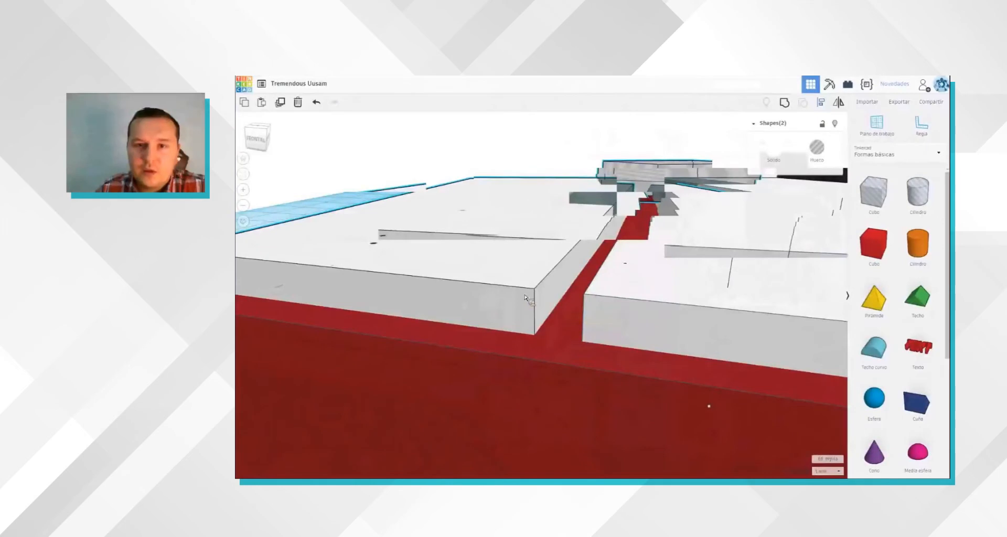
right_click_drag(526, 298, 585, 295)
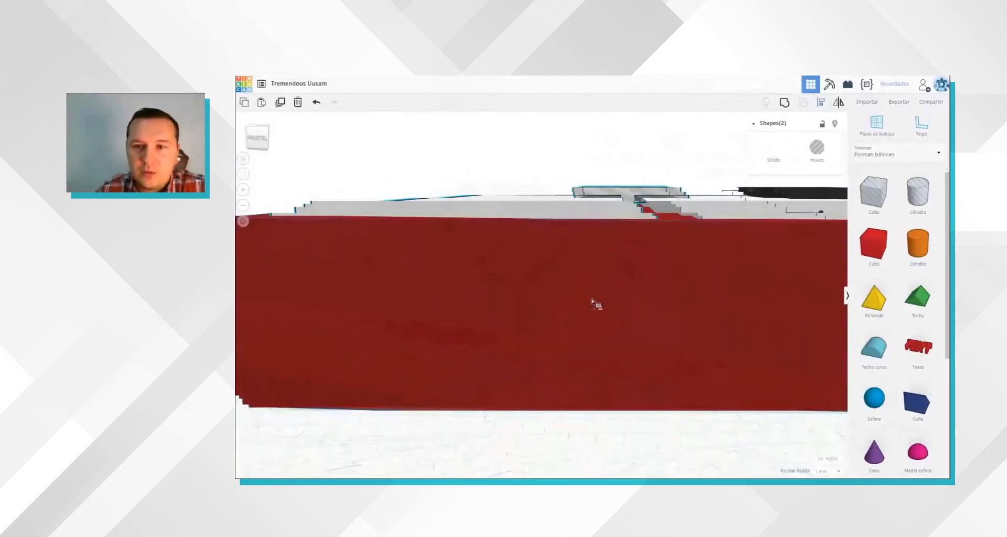
right_click_drag(666, 296, 666, 296)
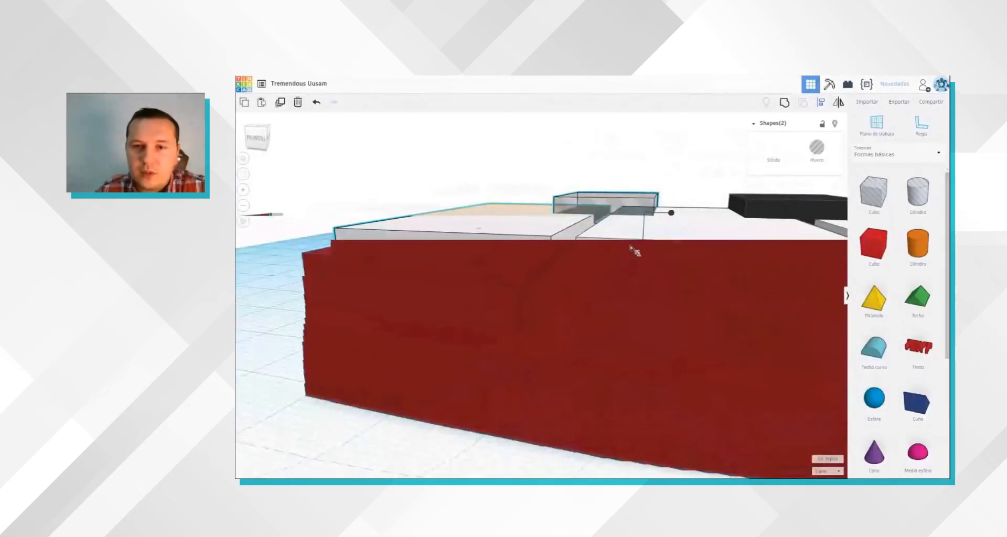
right_click_drag(557, 275, 567, 268)
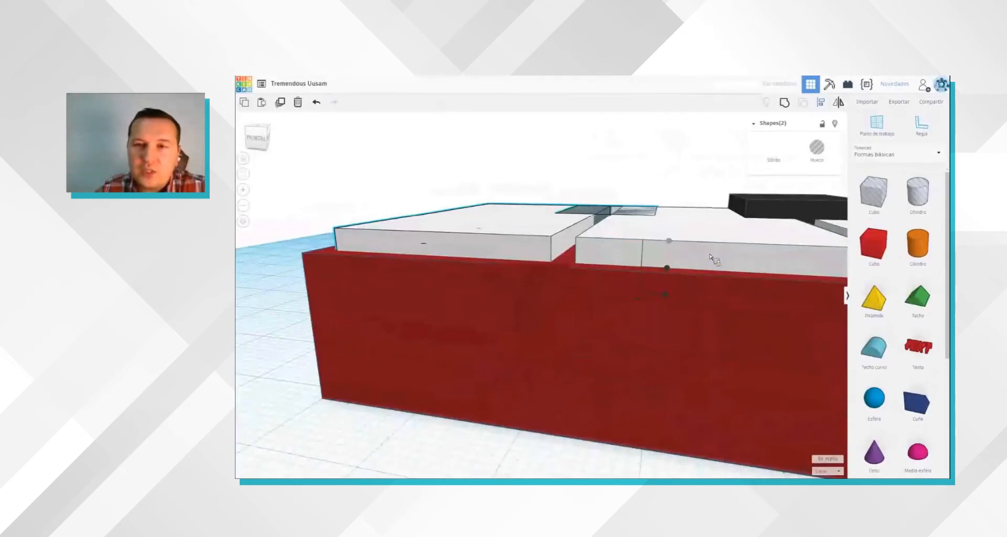
right_click_drag(712, 258, 656, 241)
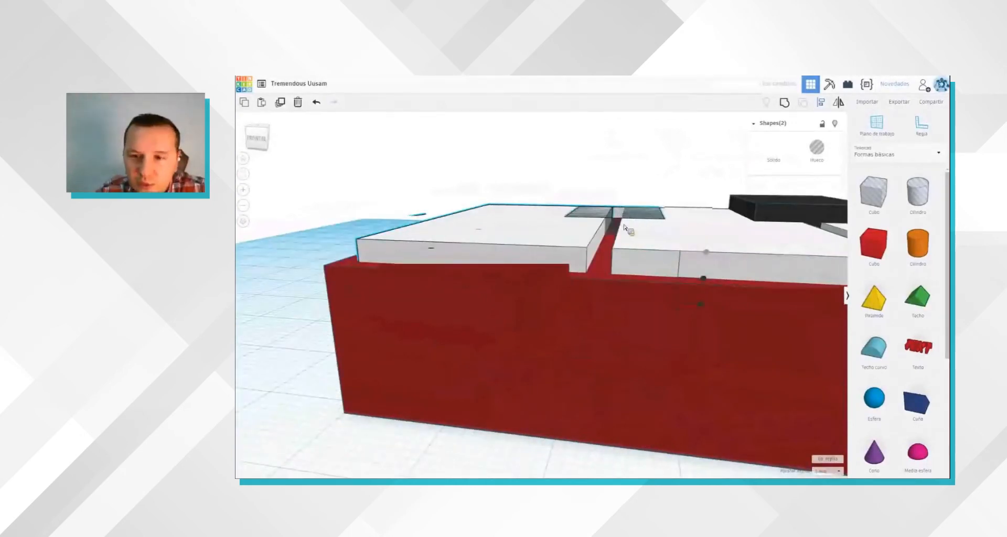
left_click(701, 306)
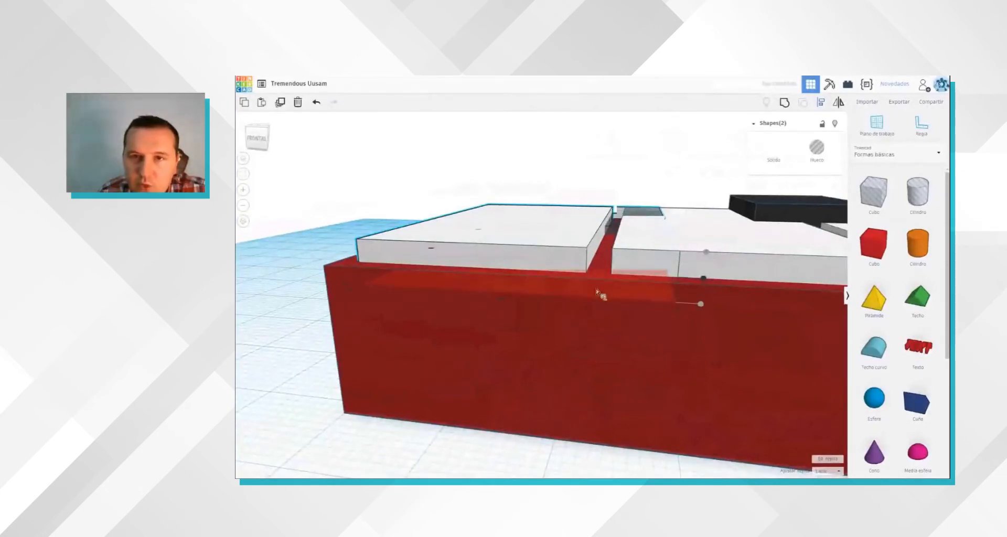
right_click_drag(588, 290, 589, 280)
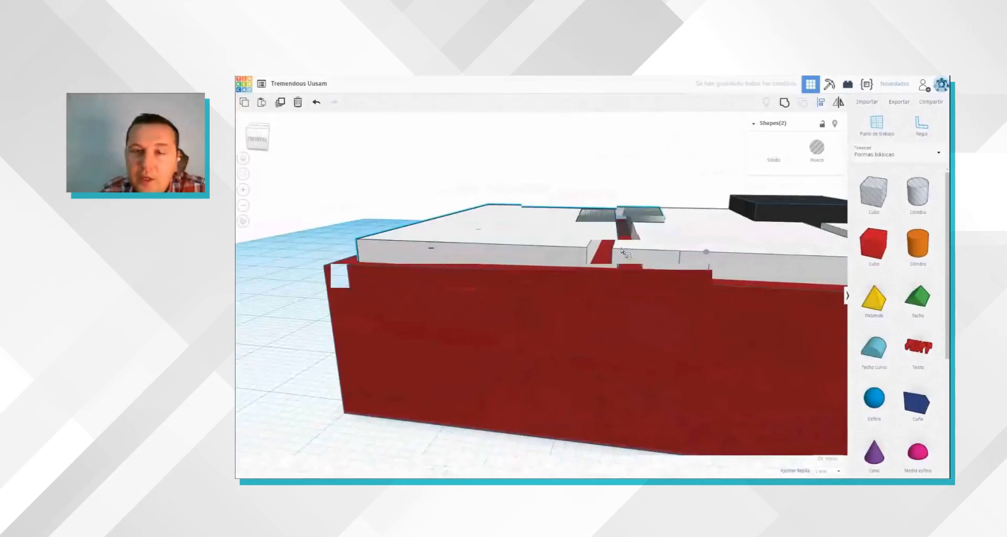
left_click(423, 248)
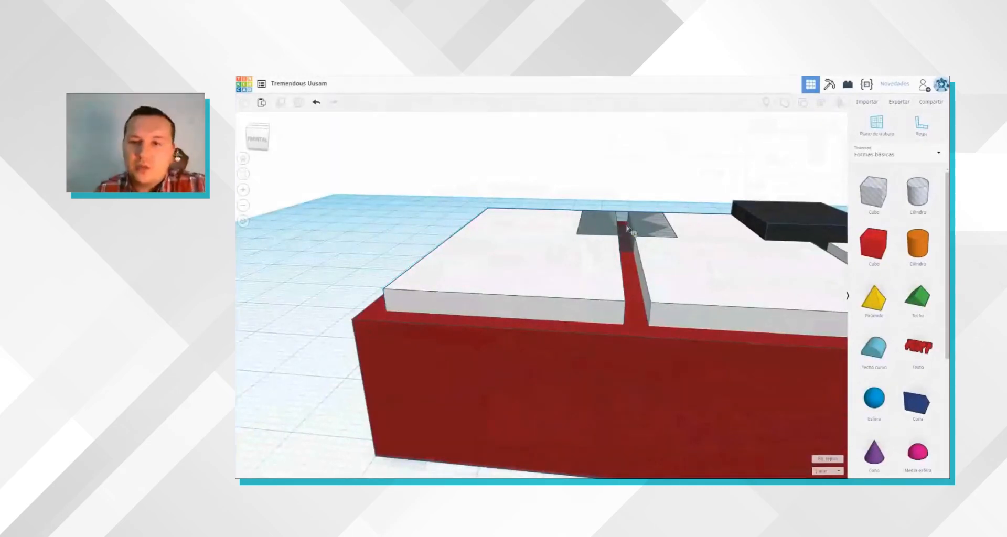
Step: Try to align the hole with the red base, and undo the alignment
left_click(641, 331)
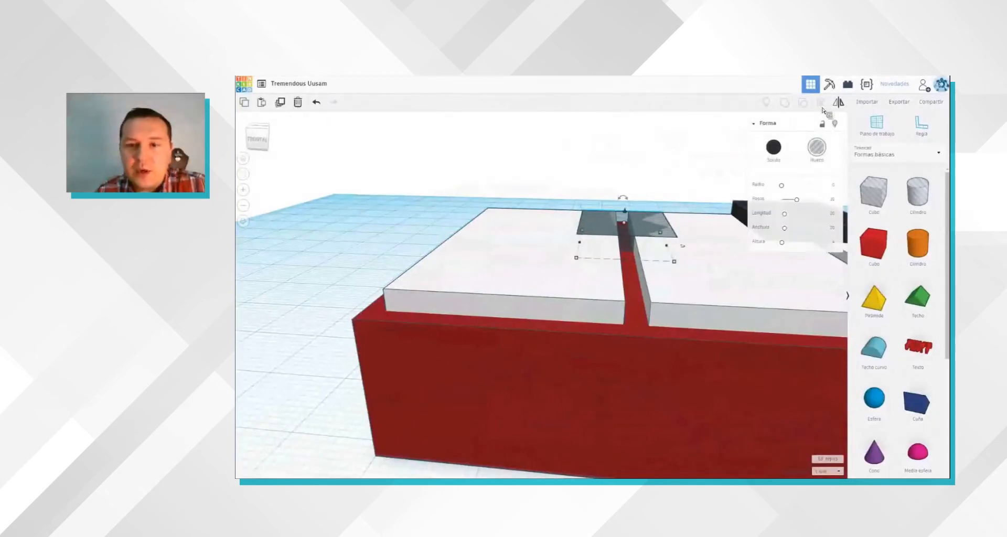
left_click(582, 342, "shift")
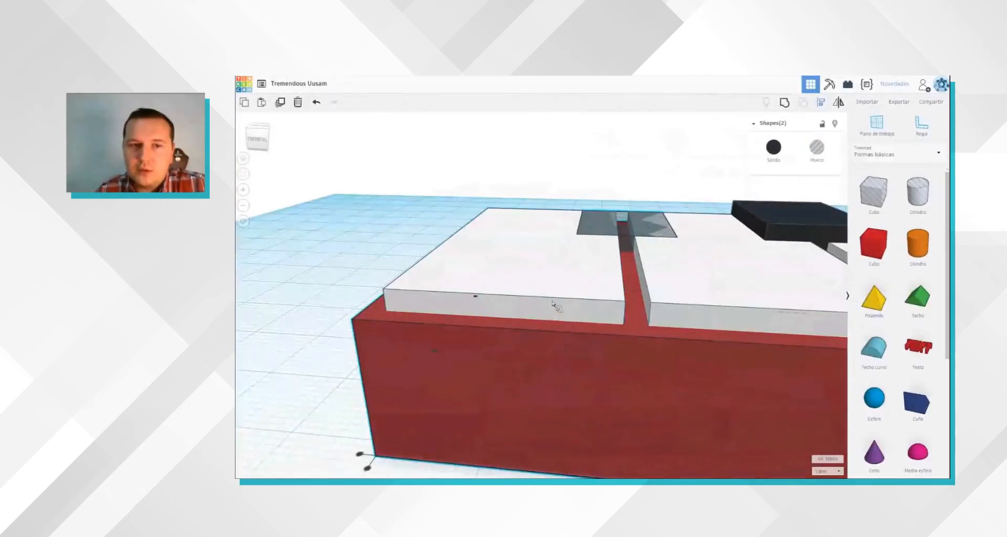
scroll(706, 340, "down", 3)
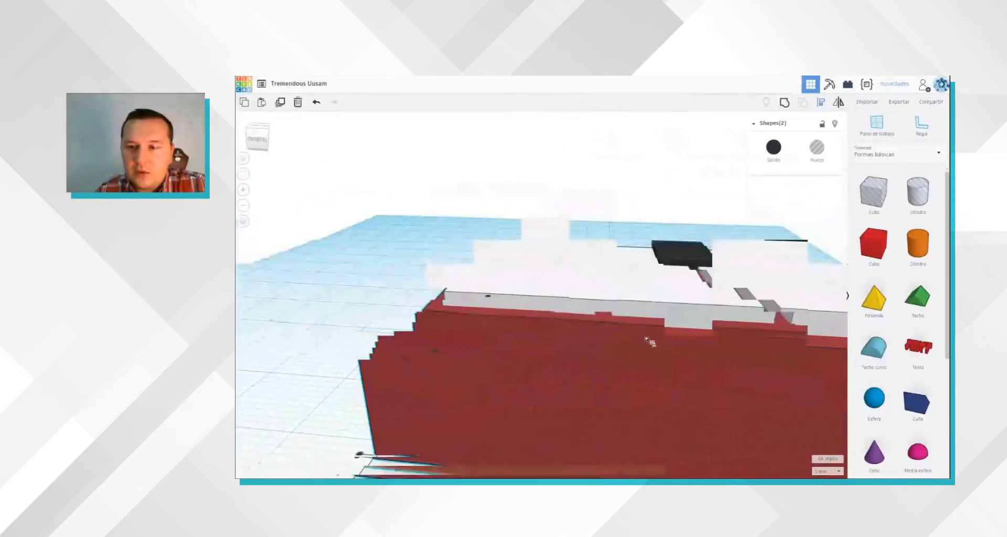
right_click_drag(623, 339, 596, 359)
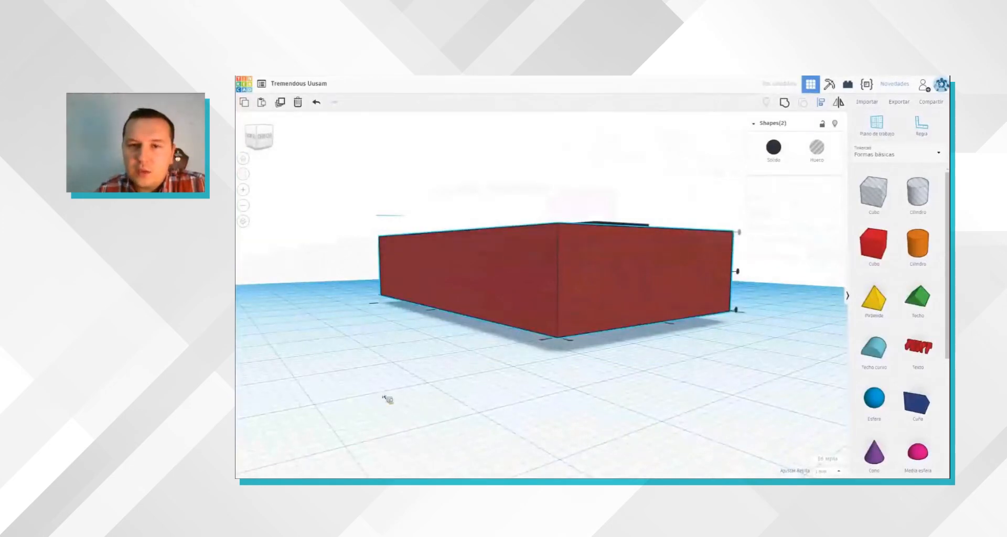
key("ctrl+z")
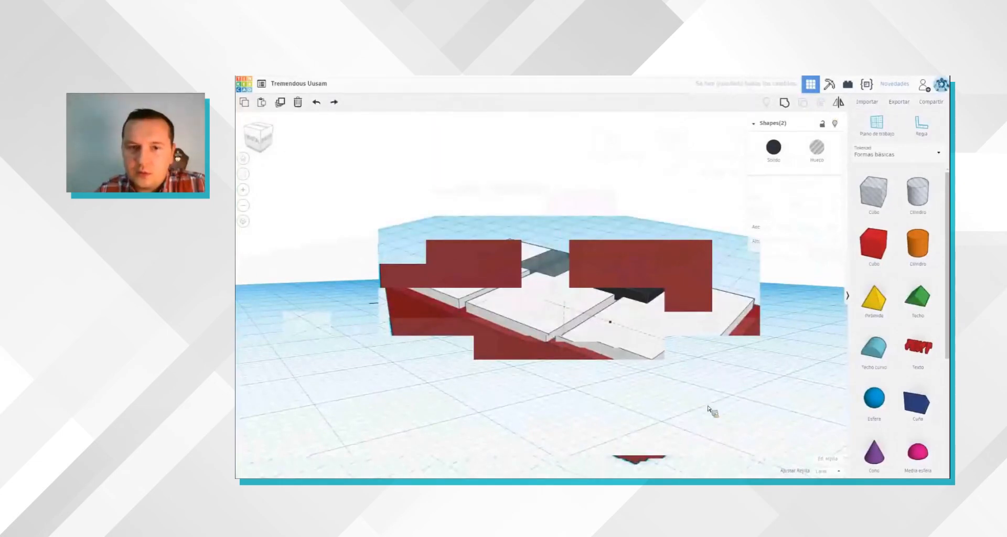
key("ctrl+z")
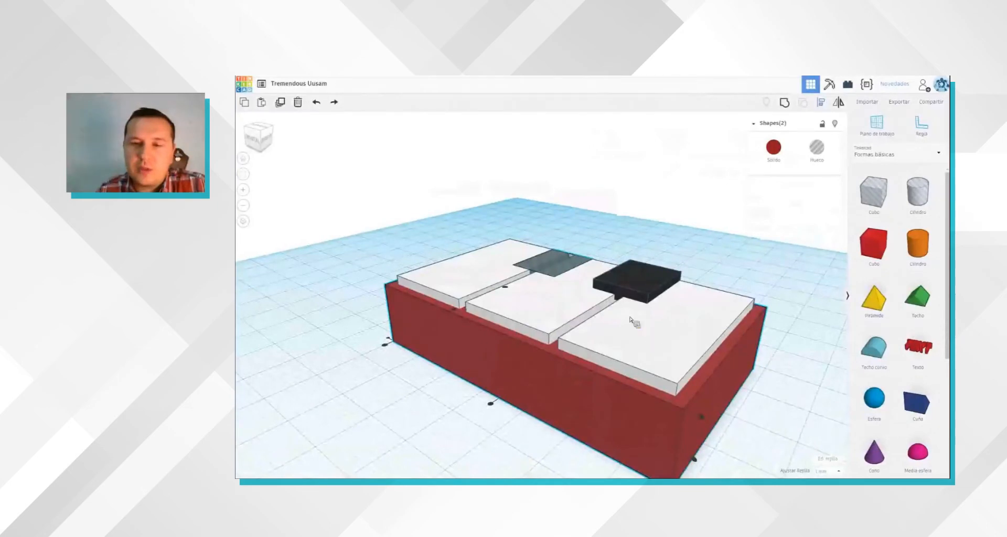
right_click_drag(631, 316, 651, 316)
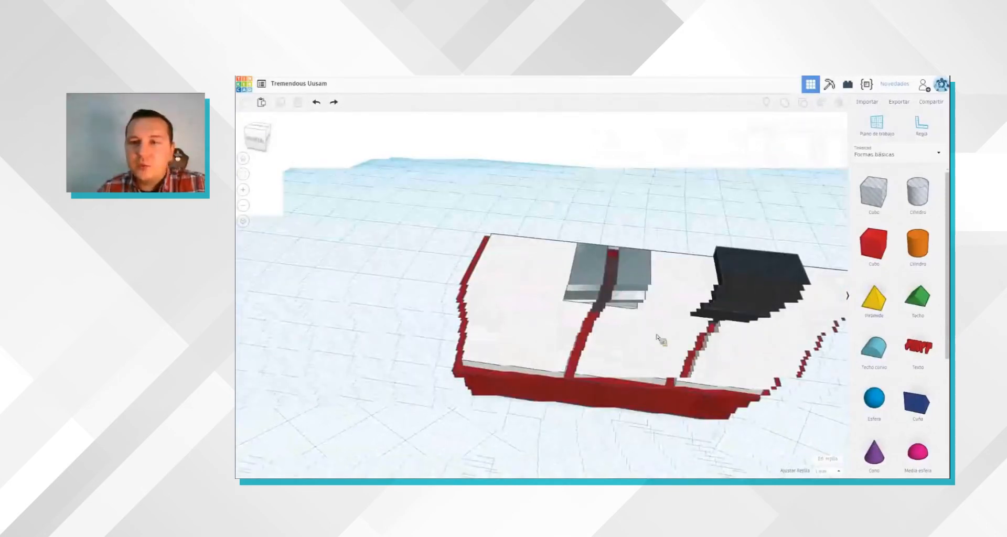
Step: Place a copy of the remaining black key beside the base and delete both black keys
left_click(700, 321)
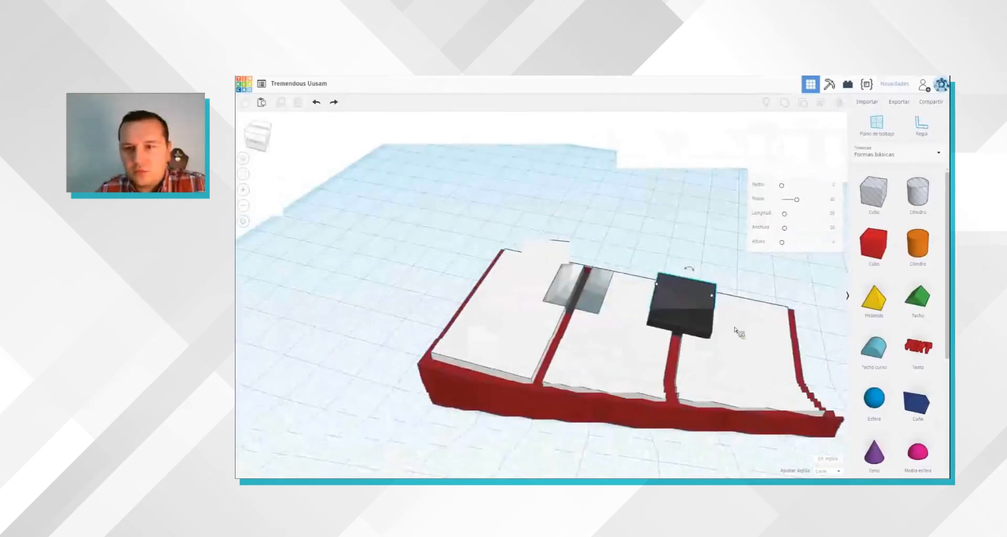
left_click(439, 389)
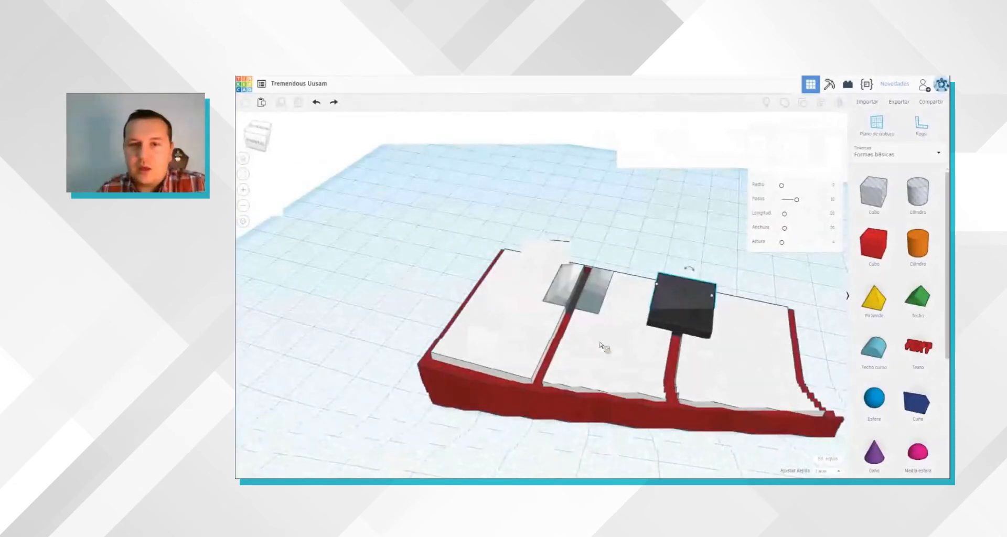
left_click(682, 293)
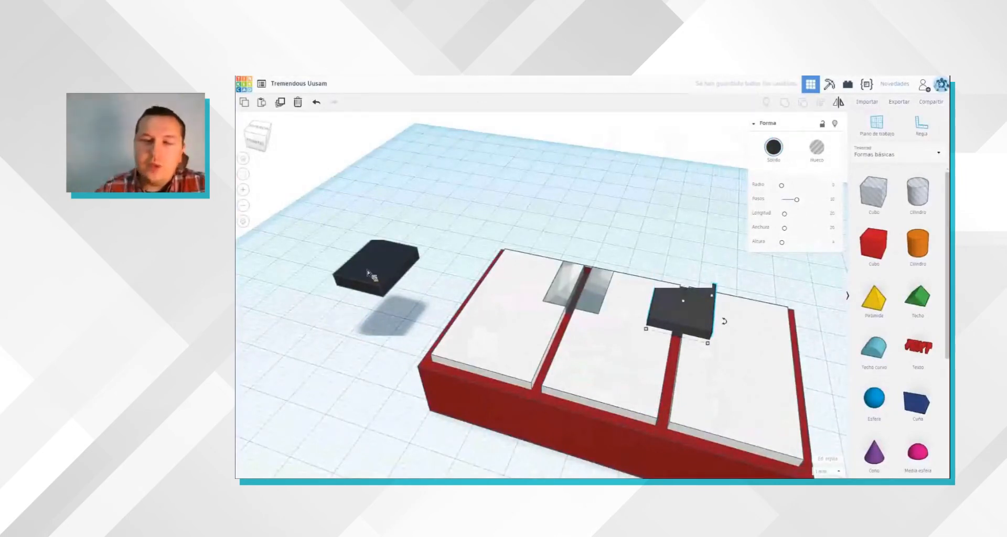
key("Delete")
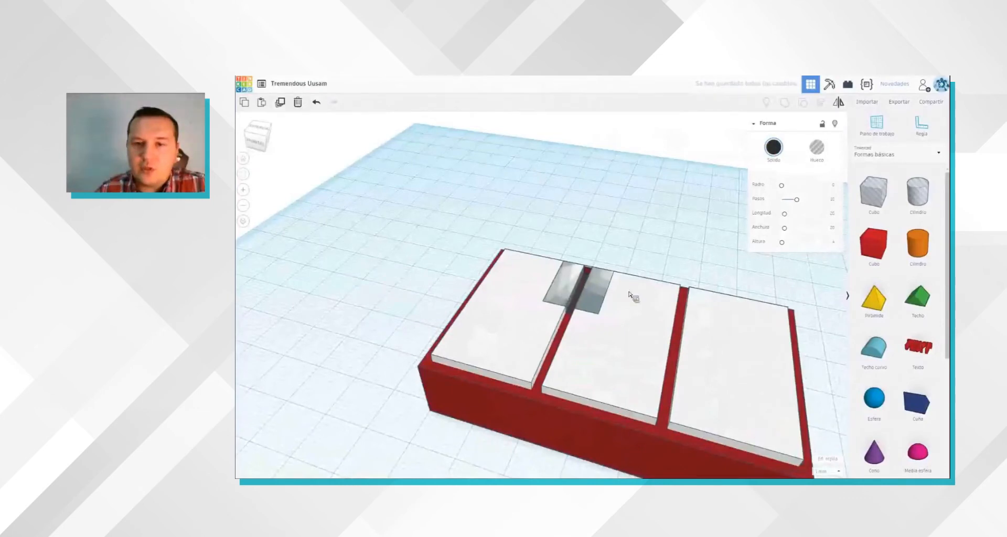
Step: Group the hole with the first white slab to cut a notch in its back corner at the first gap
left_click(576, 296, "shift")
left_click(792, 104)
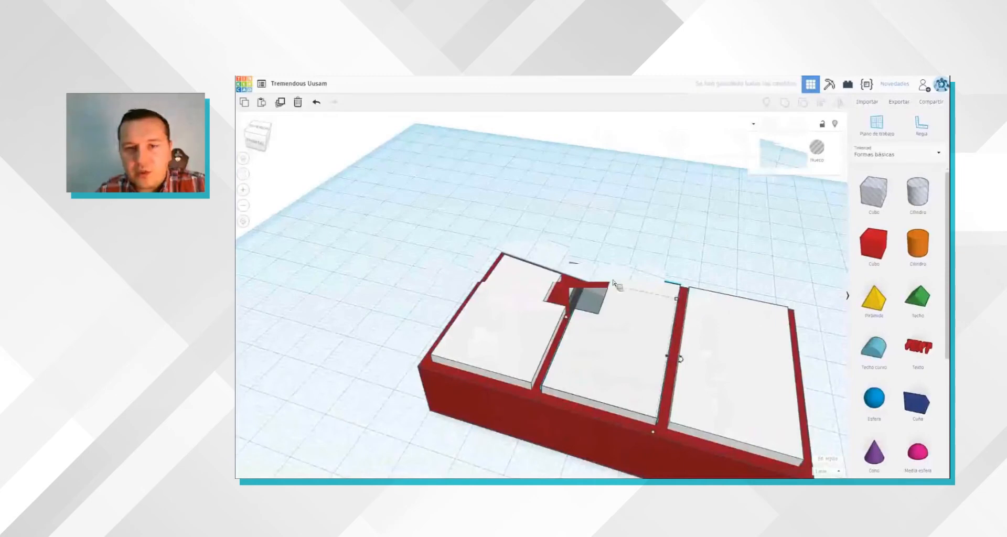
Step: Place a copy of the hole 16 mm along the keyboard, over the gap between the second and third white slabs
left_click(585, 300)
right_click_drag(585, 300, 619, 313)
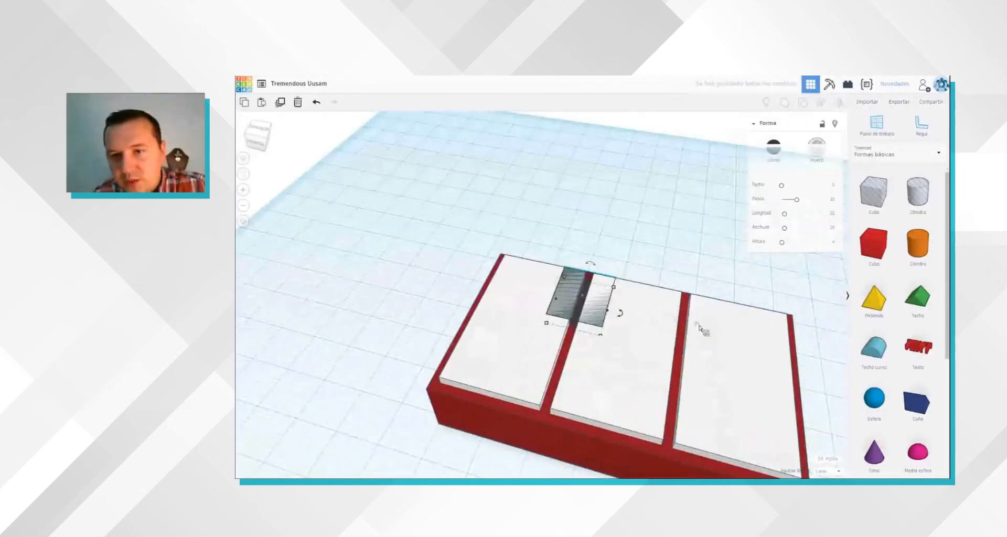
key("ctrl+v")
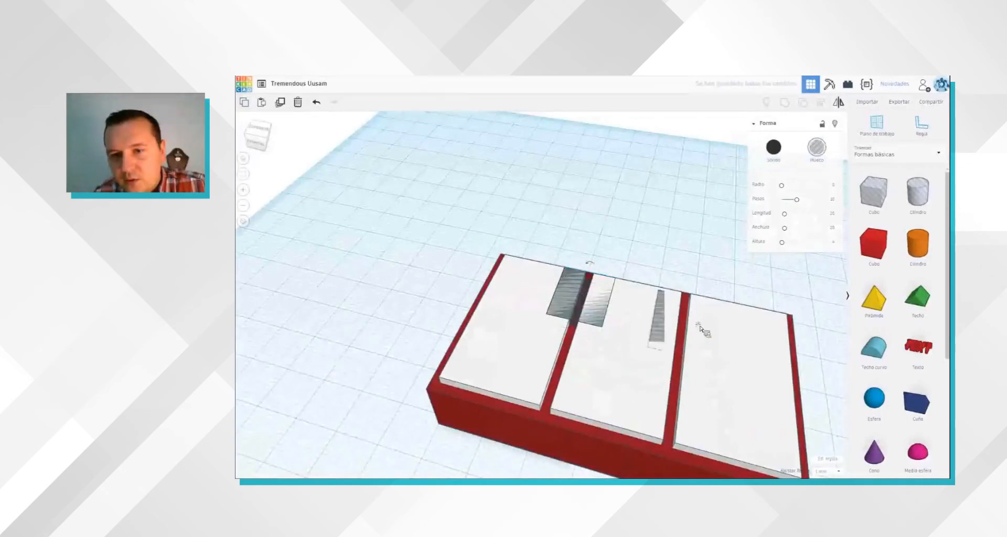
left_click_drag(716, 346, 725, 361)
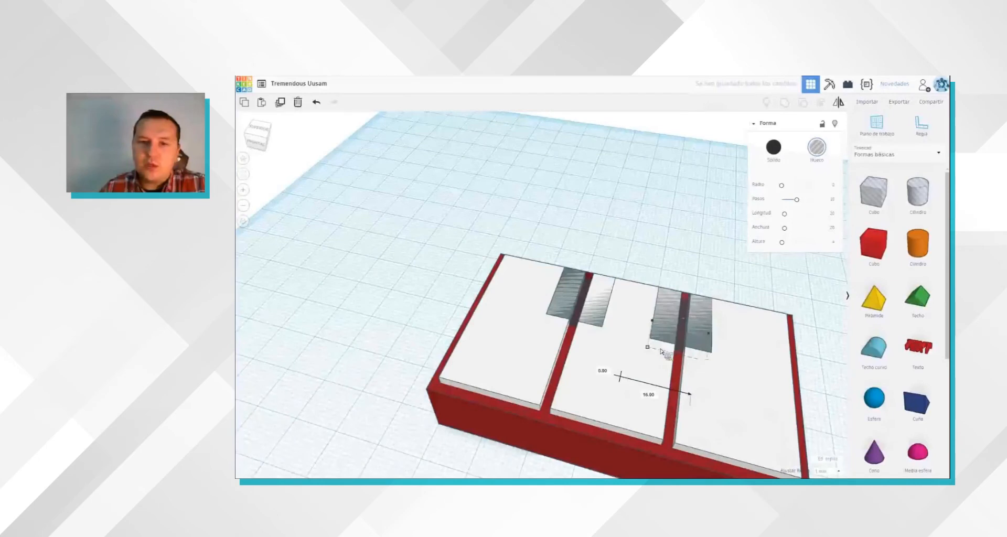
Step: Try to group the copied hole with the third white slab to notch it, and undo the attempt
left_click(544, 319, "shift")
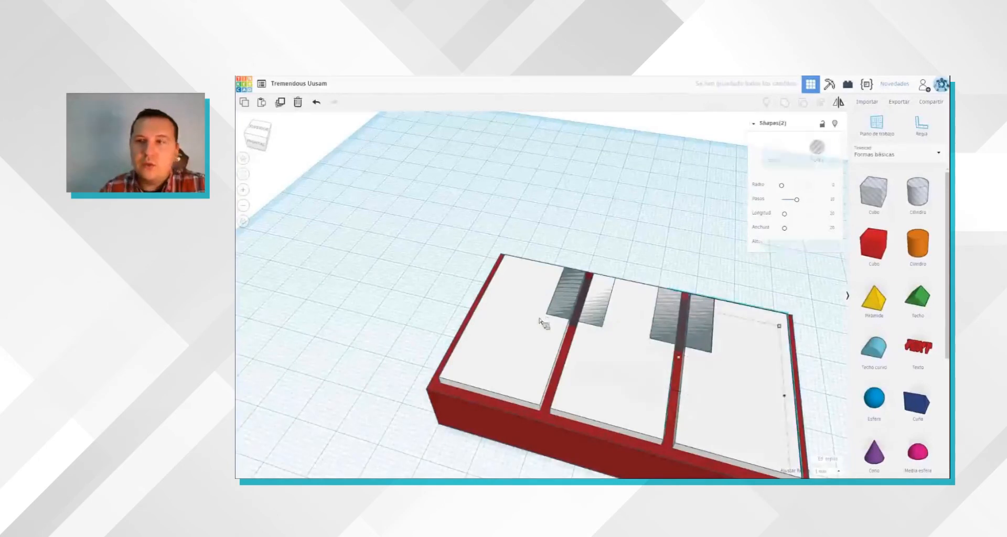
left_click(792, 108)
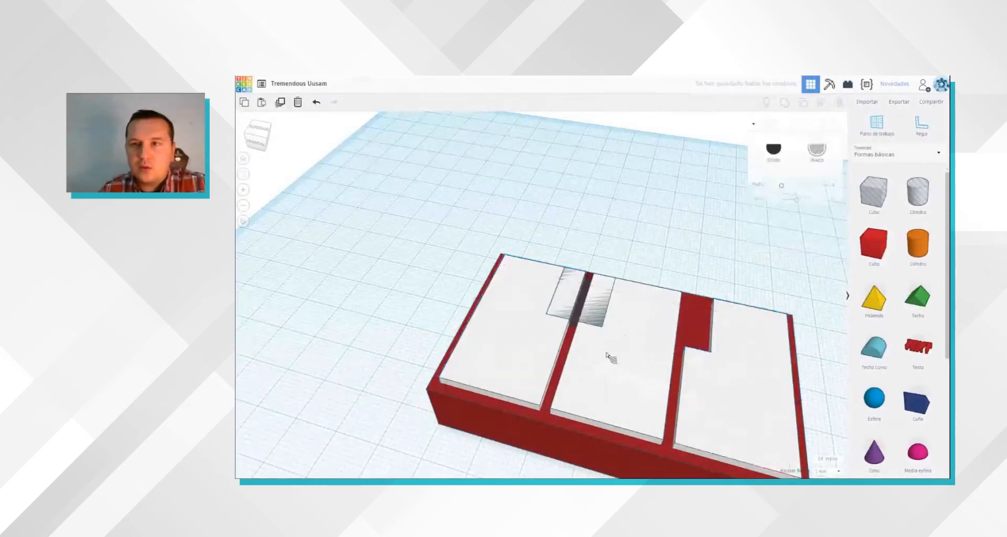
left_click(668, 219)
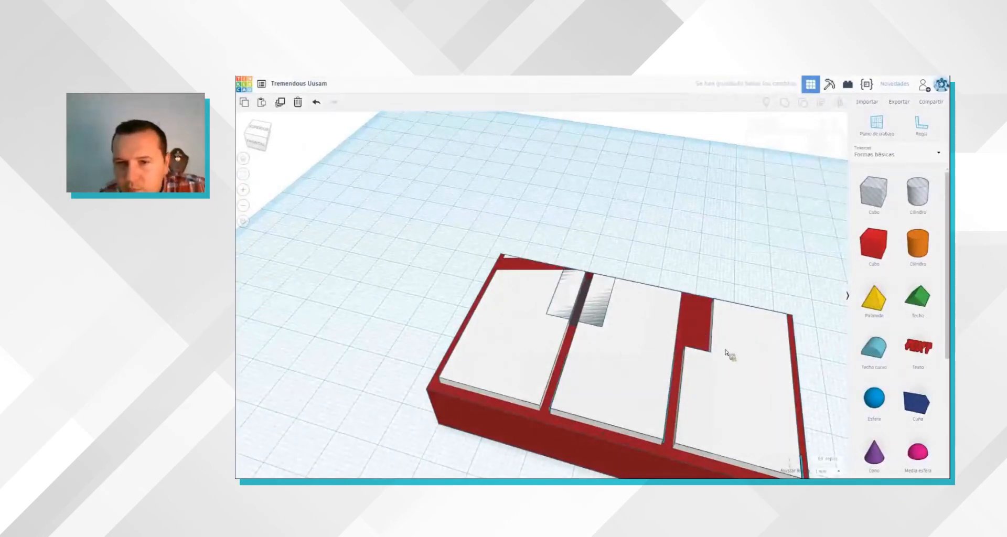
key("ctrl+z")
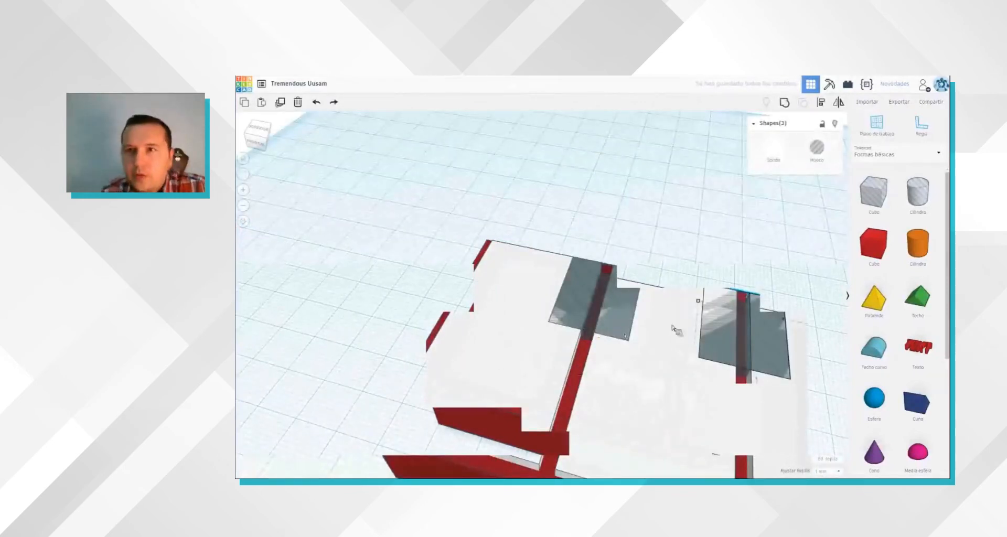
Step: Group the selected holes and white slab to cut the notches for the black keys
left_click(784, 103)
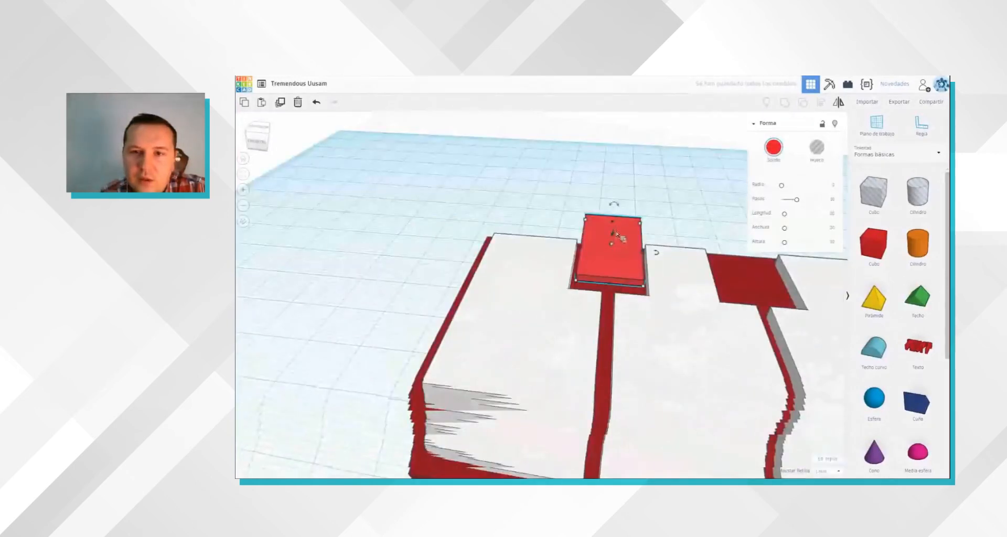
Step: Increase the height of the red key block in the first notch
left_click_drag(655, 238, 652, 242)
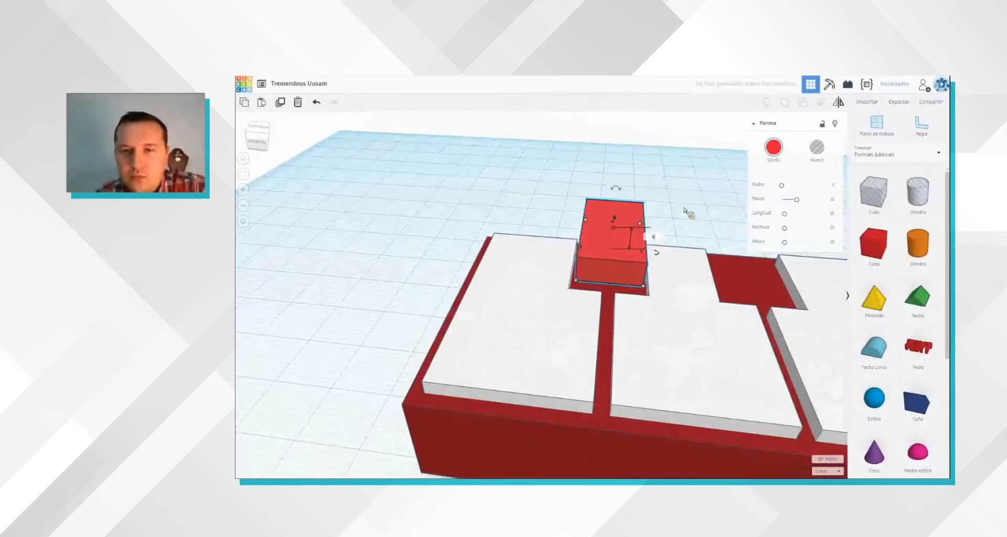
right_click_drag(680, 208, 679, 212)
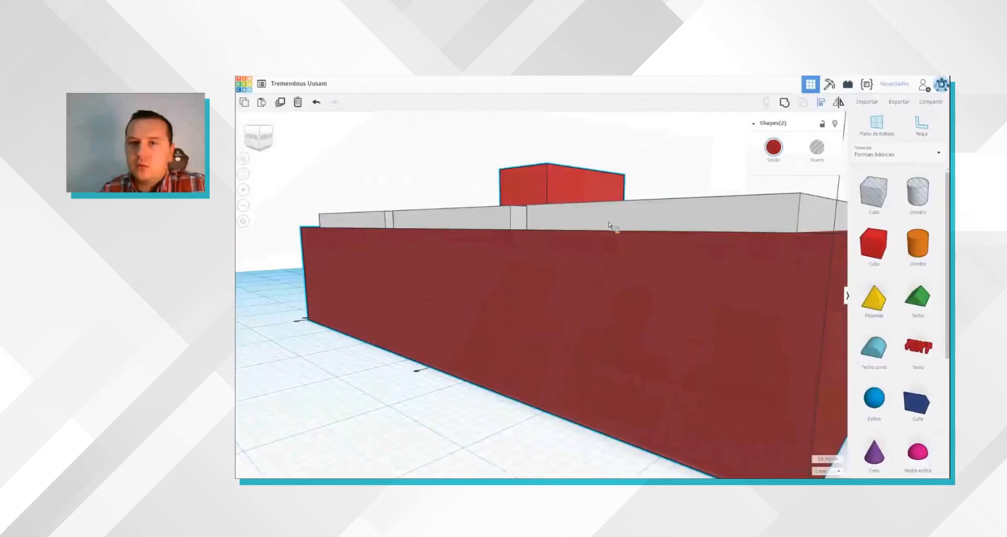
Step: Align the red key block with the red base so that its top face and back edge are flush
scroll(648, 302, "down", 2)
left_click(569, 208)
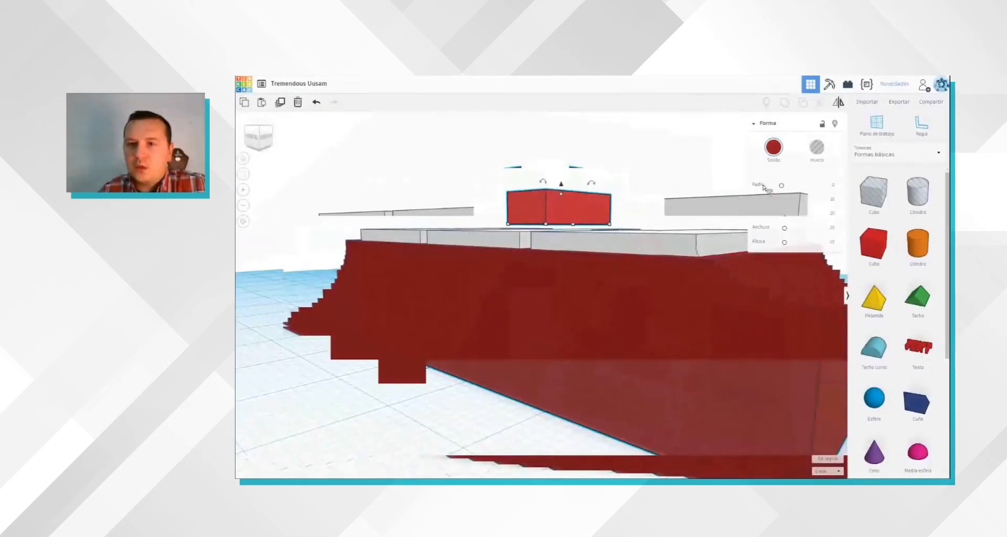
left_click(755, 275, "shift")
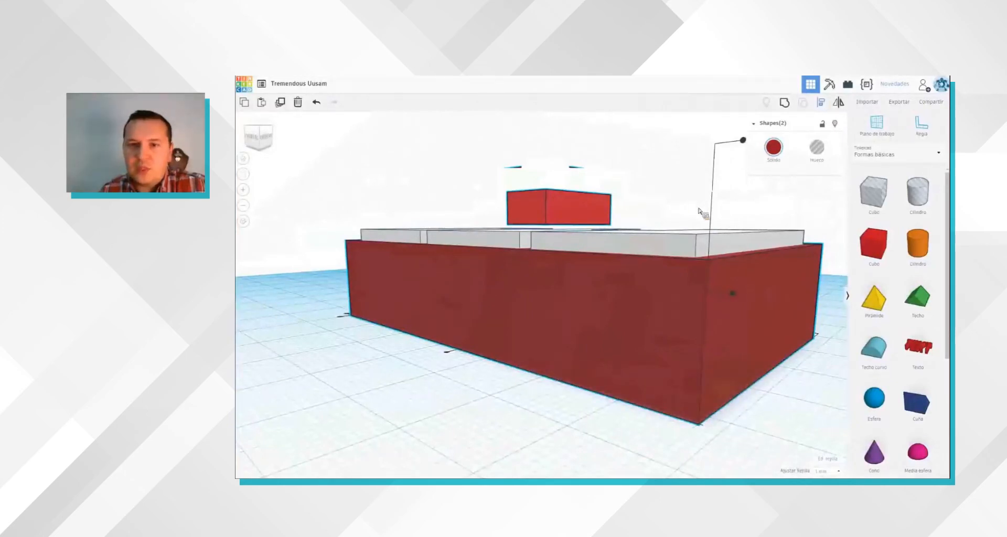
right_click_drag(702, 306, 704, 308)
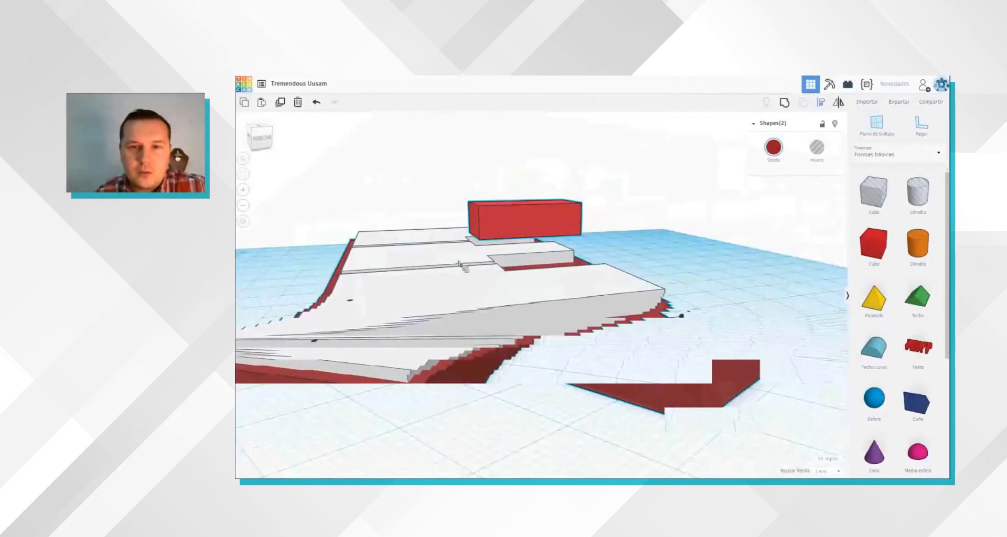
right_click_drag(458, 262, 459, 262)
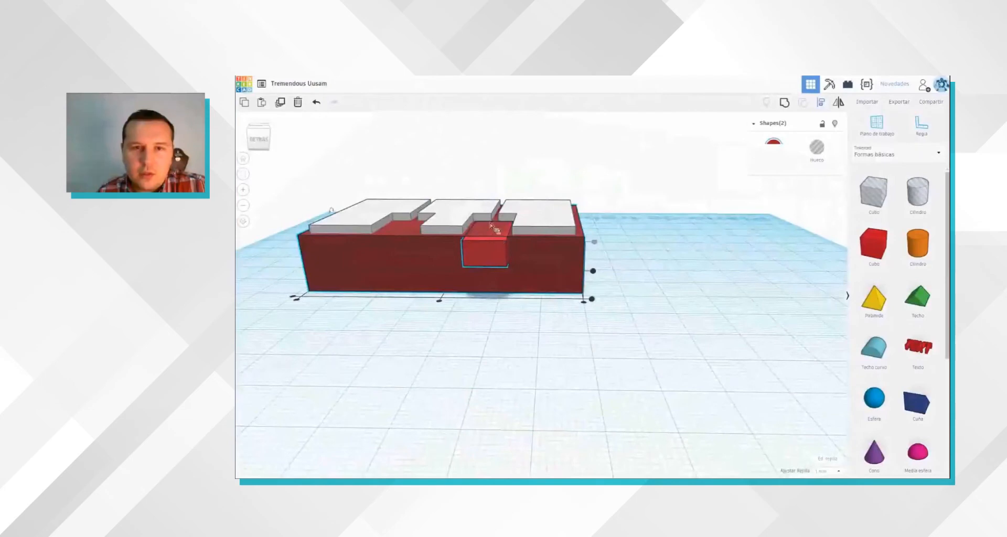
Step: Raise the red key block onto the top face of the base and fit it into the first notch
left_click_drag(490, 203, 491, 179)
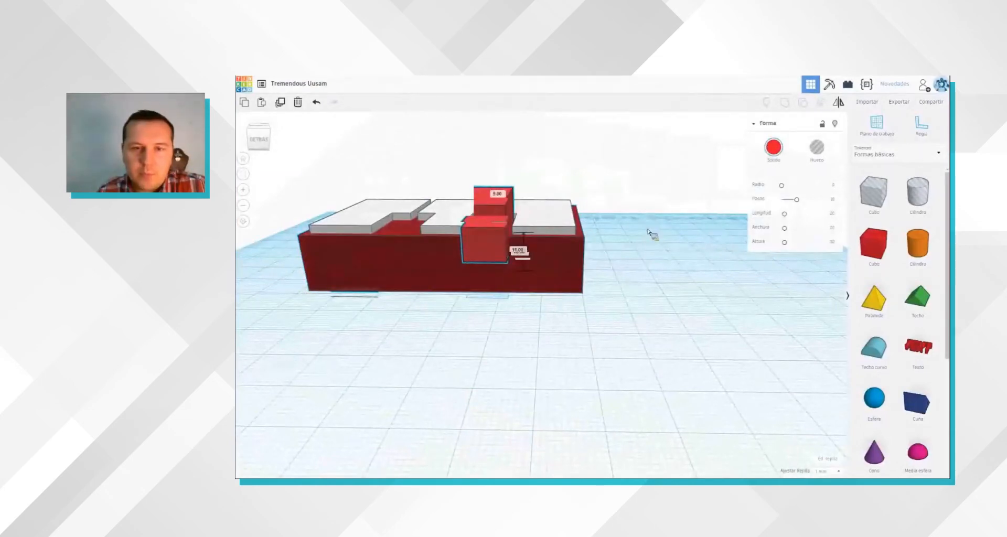
right_click_drag(649, 234, 694, 261)
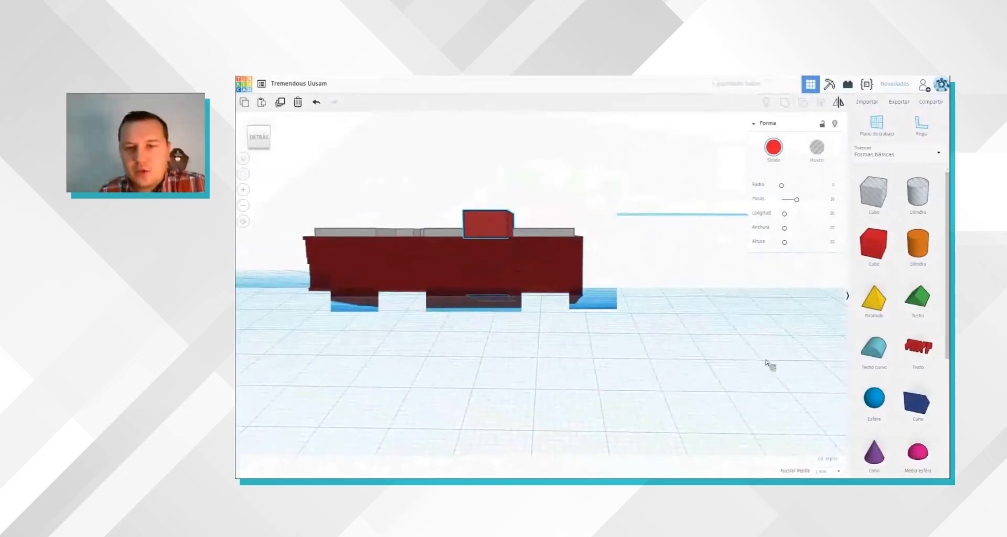
right_click_drag(739, 332, 731, 360)
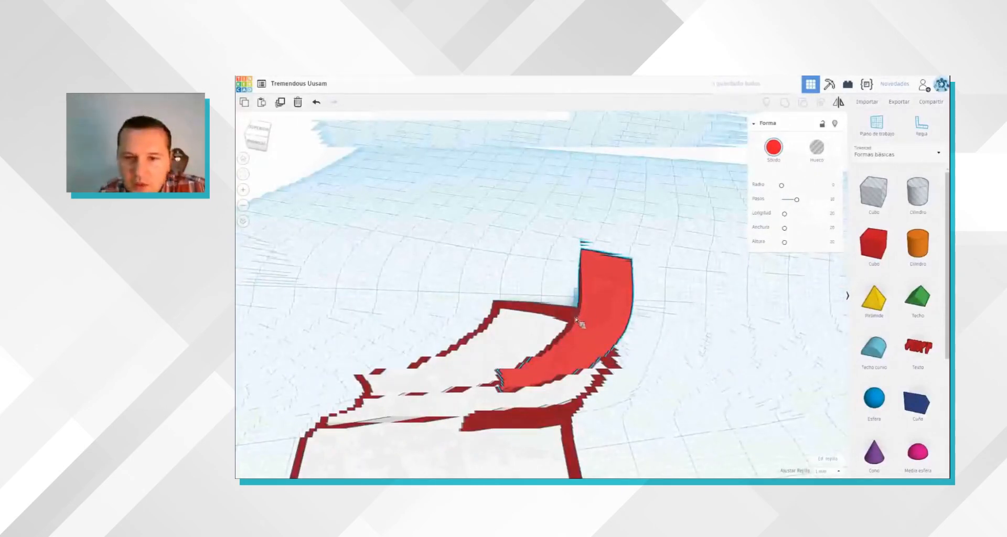
right_click_drag(541, 327, 557, 326)
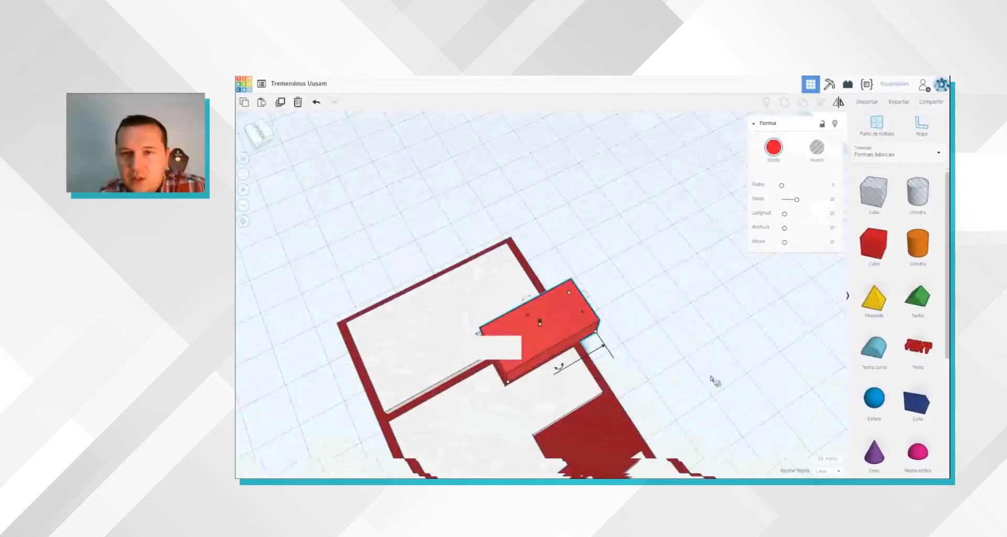
right_click_drag(802, 346, 801, 349)
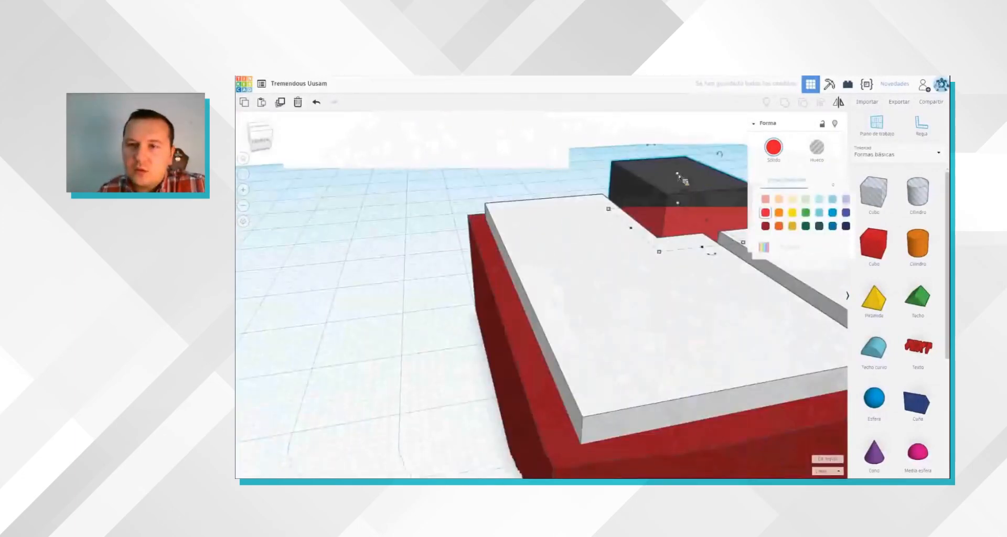
Step: Recolour the key block black and set its height to 4 mm
left_click(651, 166)
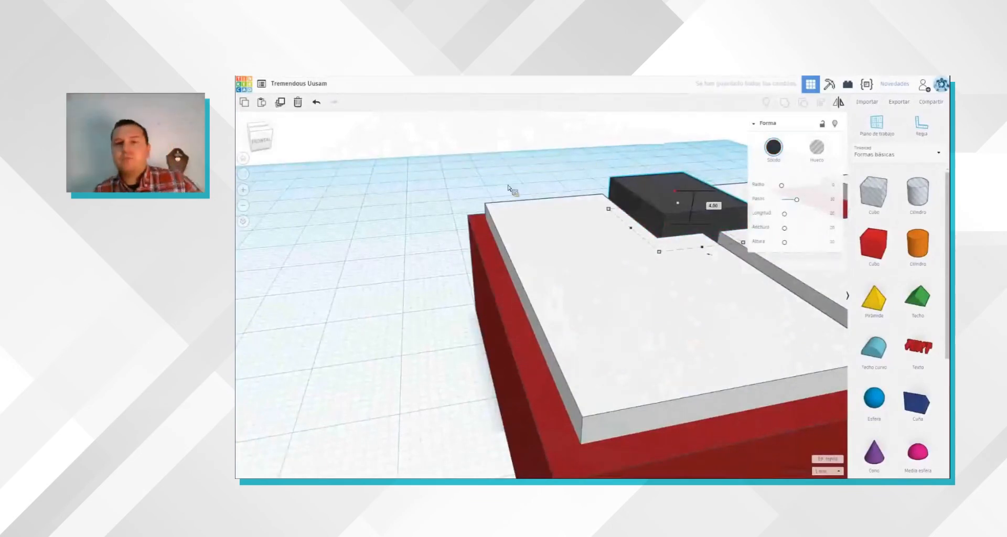
right_click_drag(707, 212, 707, 216)
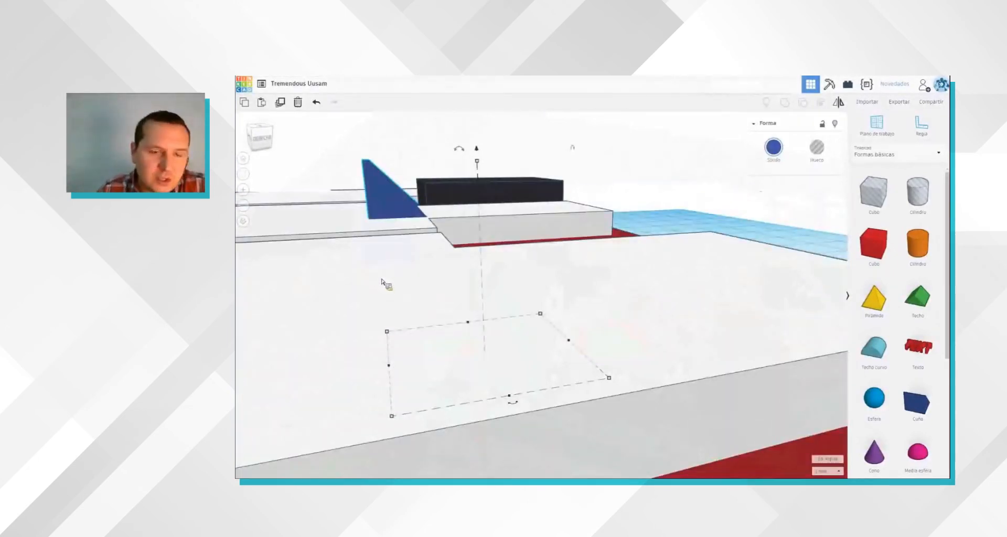
Step: Rotate the blue wedge at the front end of the black key and shrink it to a small ramp
right_click_drag(379, 272, 389, 219)
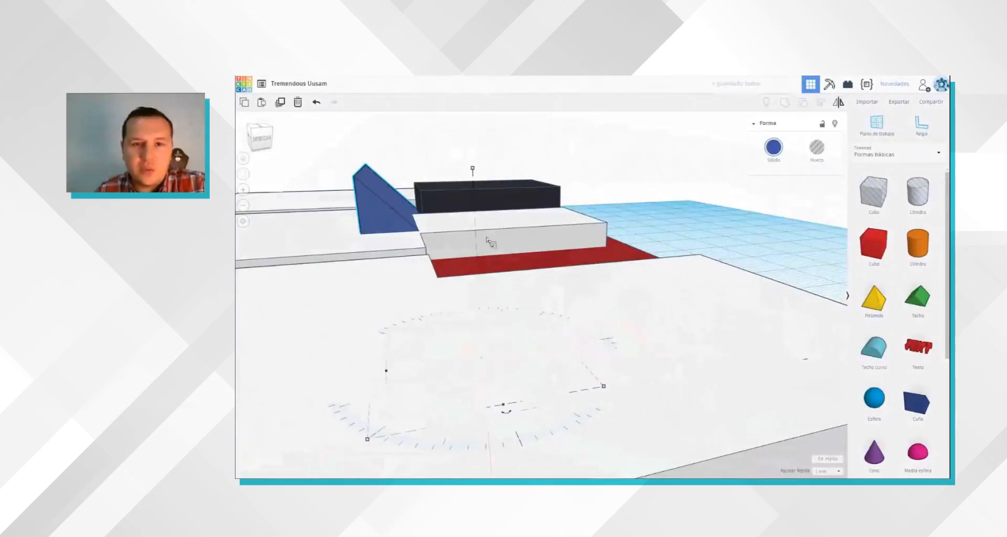
right_click_drag(487, 252, 512, 221)
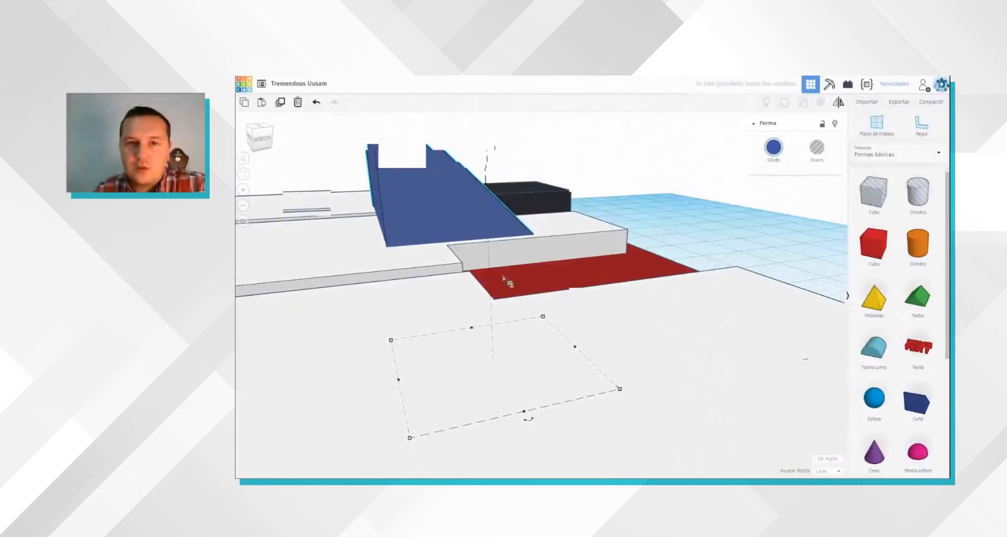
scroll(509, 250, "down", 5)
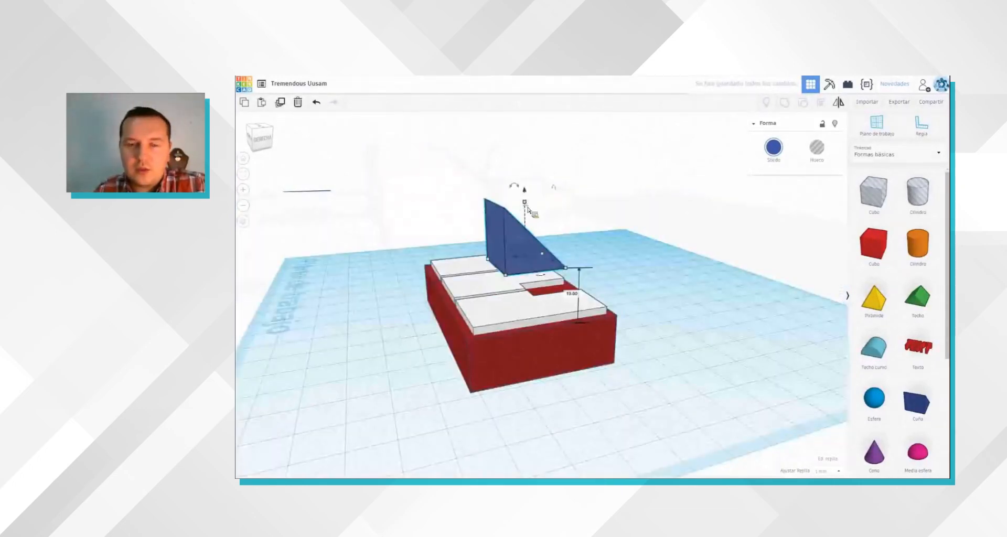
left_click_drag(535, 235, 521, 258)
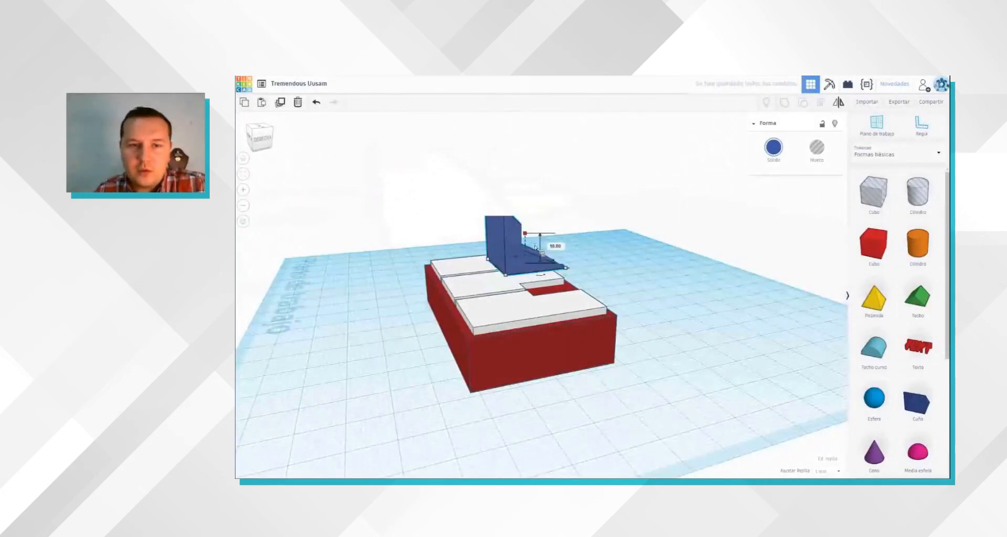
scroll(540, 250, "up", 5)
left_click_drag(588, 241, 481, 254)
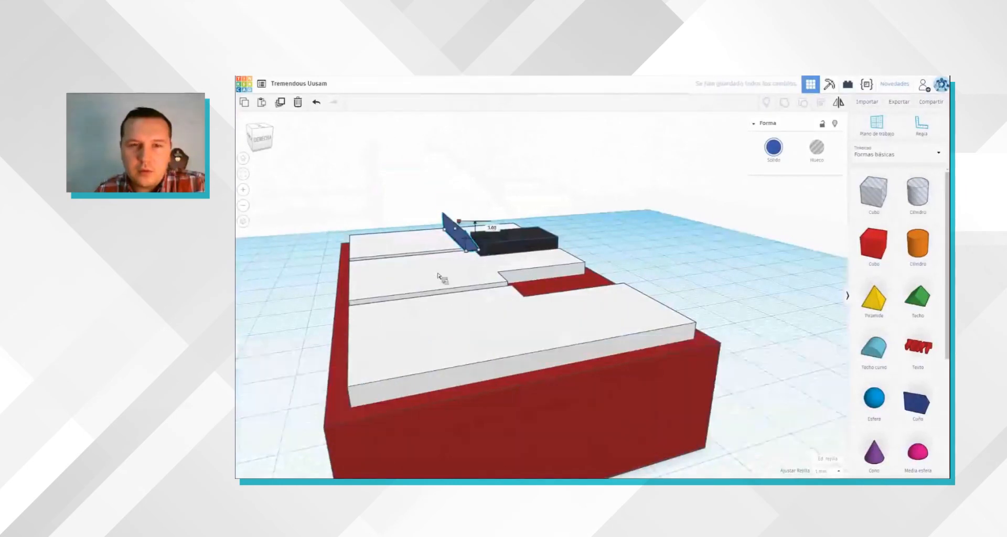
Step: Adjust the blue wedge's width and position against the front face of the black key
right_click_drag(668, 310, 731, 268)
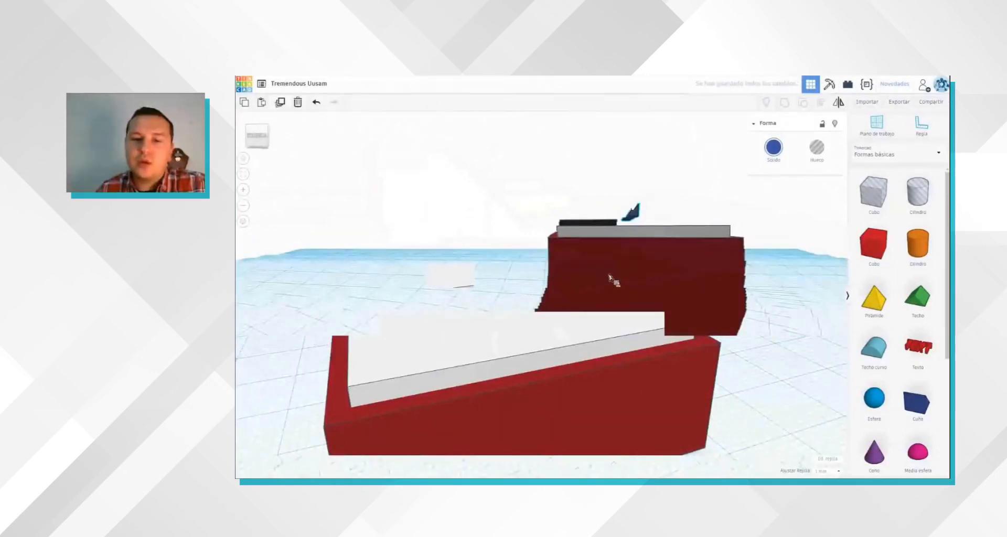
right_click_drag(613, 284, 629, 314)
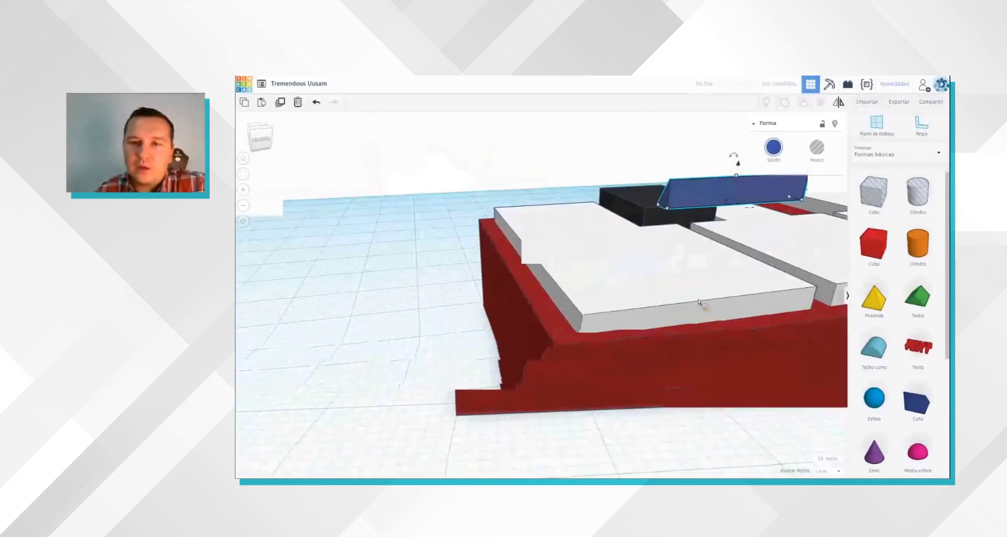
right_click_drag(709, 227, 741, 269)
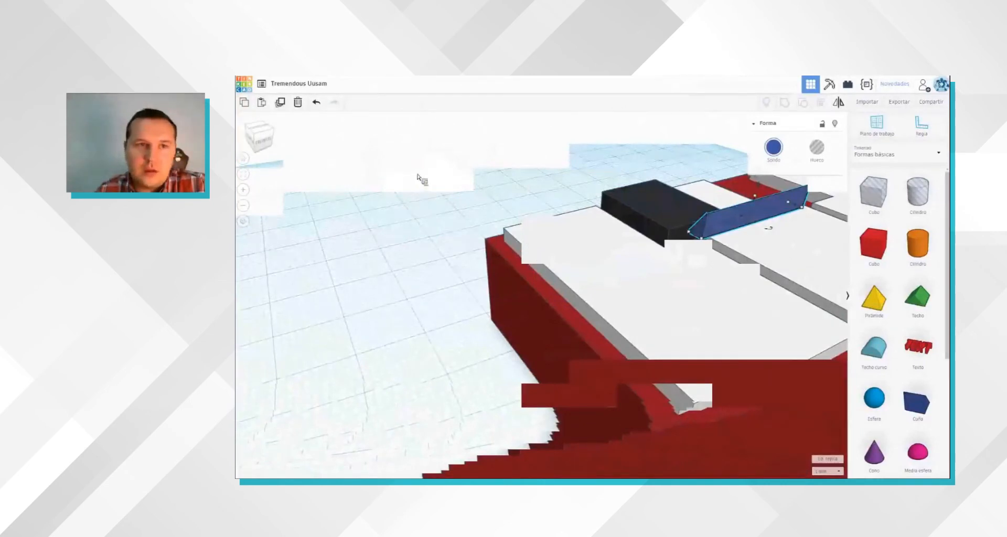
right_click_drag(432, 193, 413, 234)
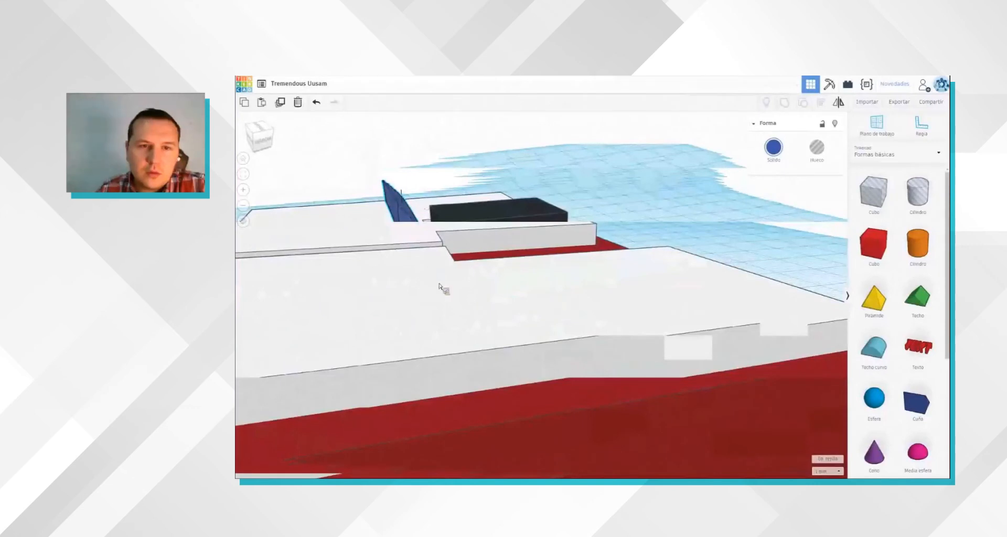
Step: Rotate the blue wedge so that it slopes down from the black key's front end, and set it against the key
right_click_drag(426, 266, 425, 260)
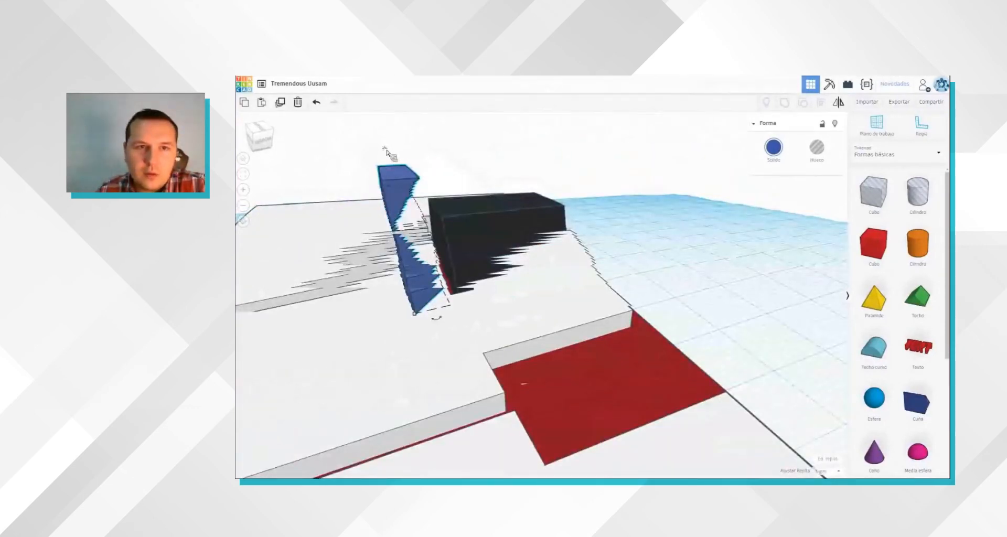
right_click_drag(386, 152, 405, 240)
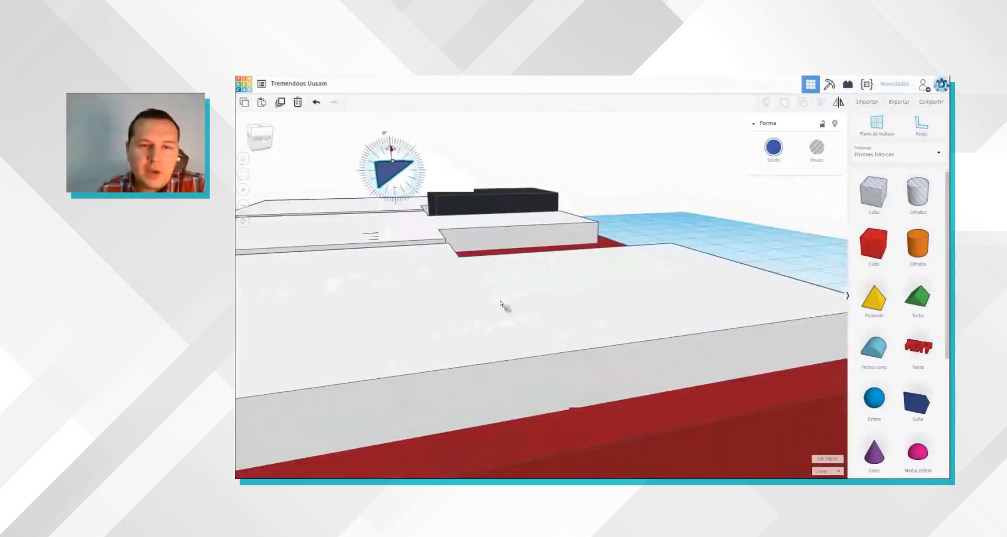
right_click_drag(448, 258, 422, 261)
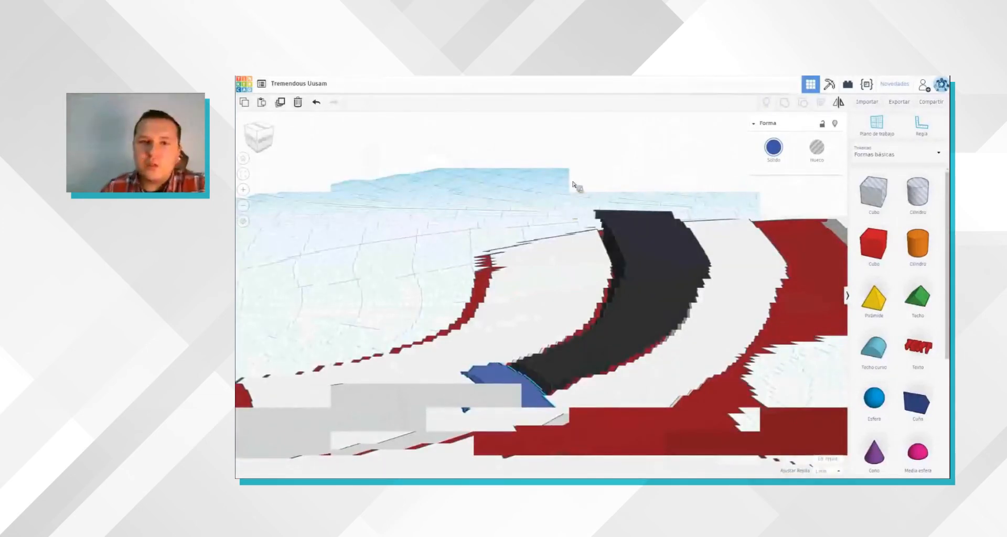
Step: Reset the workplane to the base grid and view the wedge at the front of the black key
left_click(887, 120)
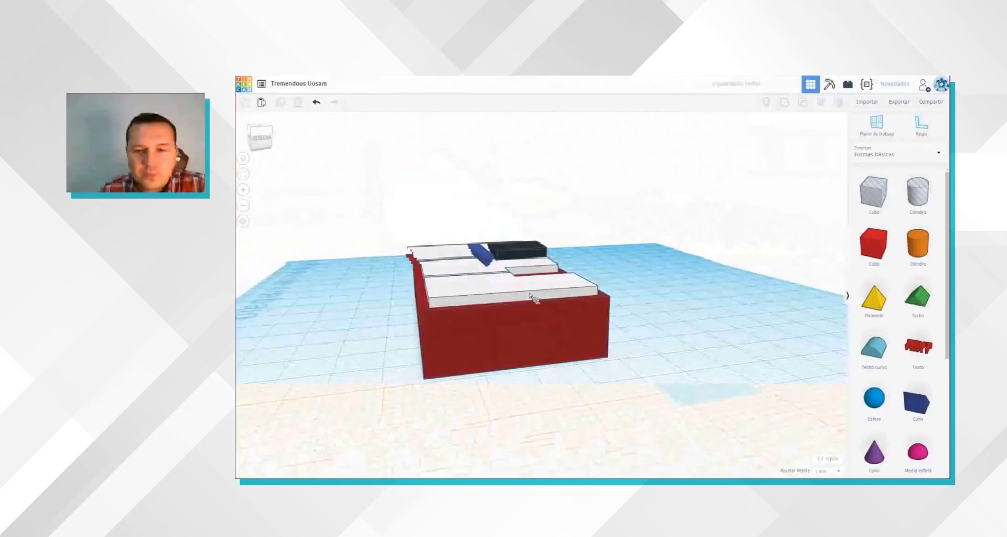
right_click_drag(437, 266, 377, 281)
scroll(378, 281, "up", 5)
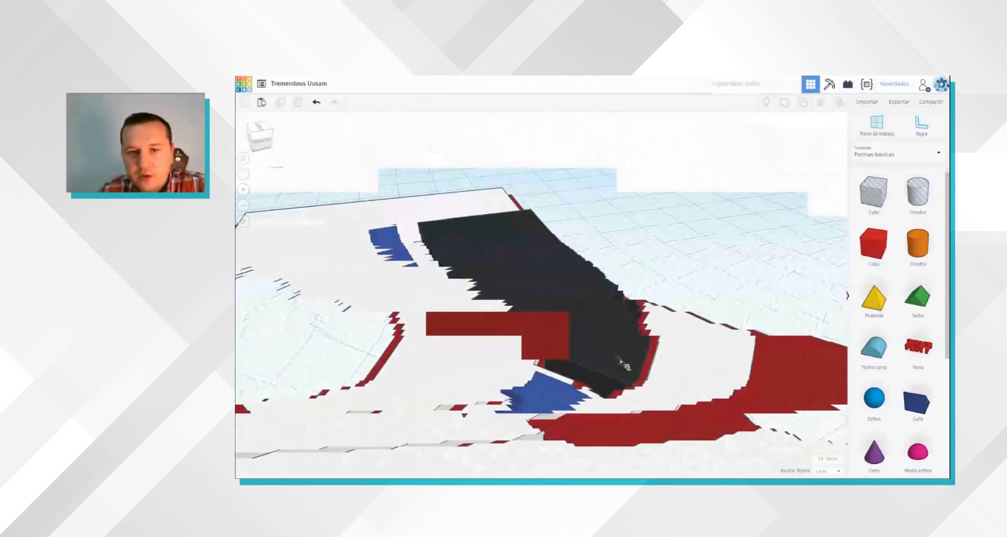
Step: Adjust the blue wedge's position against the black key's front end, checking its slope from the side
left_click(592, 412)
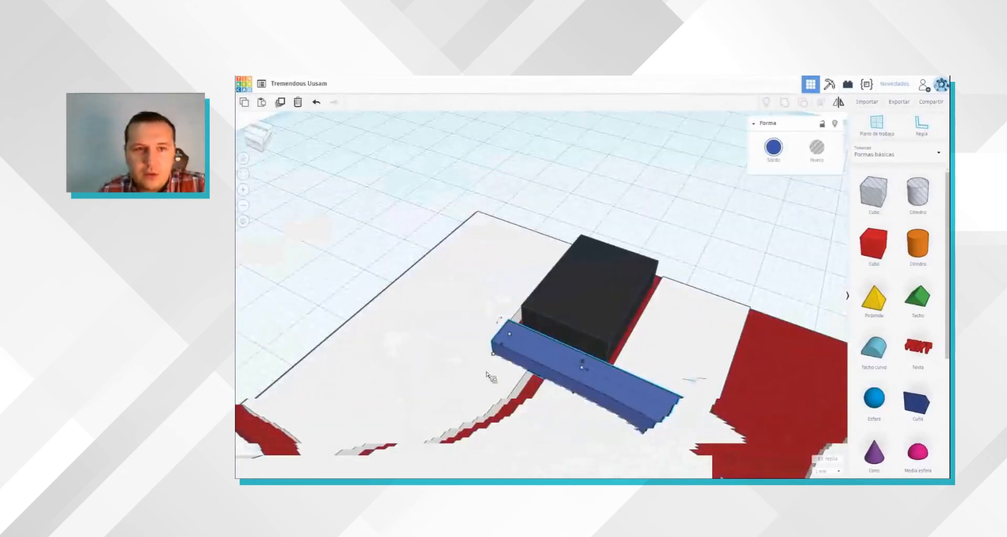
right_click_drag(397, 207, 394, 171)
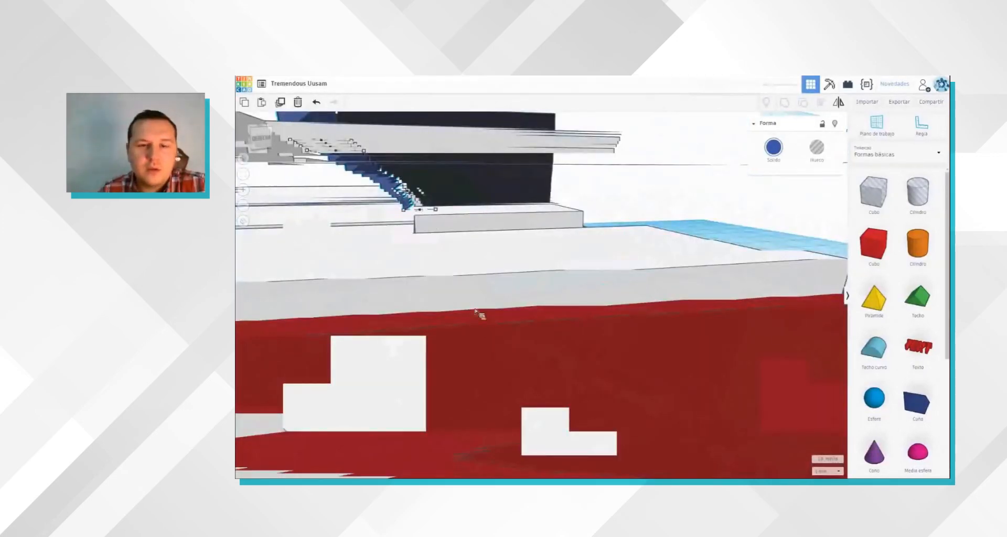
scroll(476, 313, "down", 3)
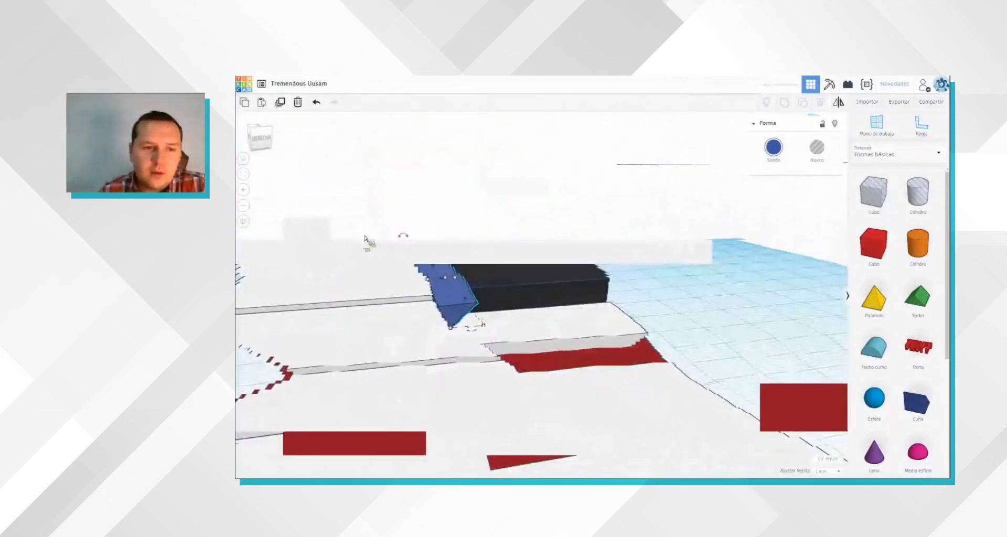
scroll(380, 236, "up", 3)
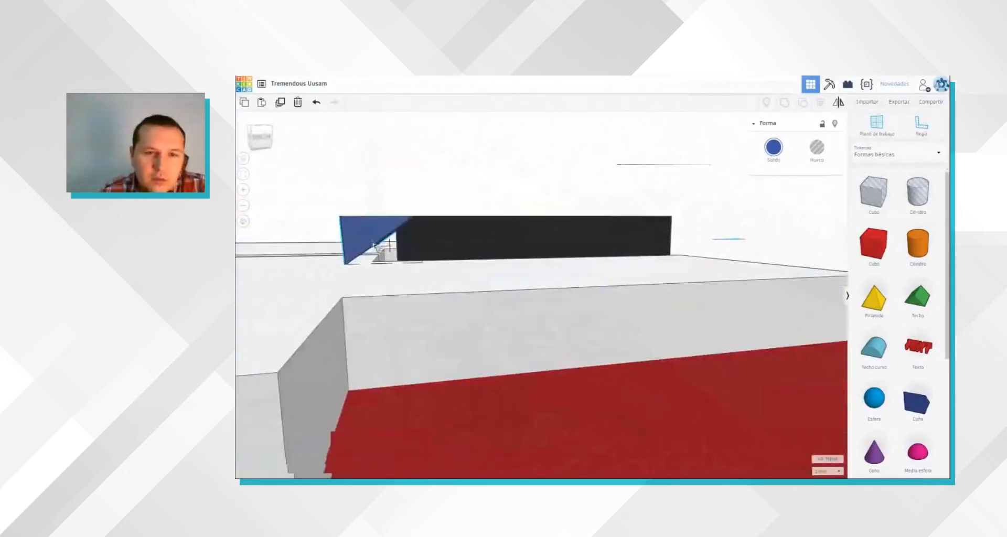
left_click_drag(399, 236, 338, 243)
right_click_drag(341, 293, 588, 273)
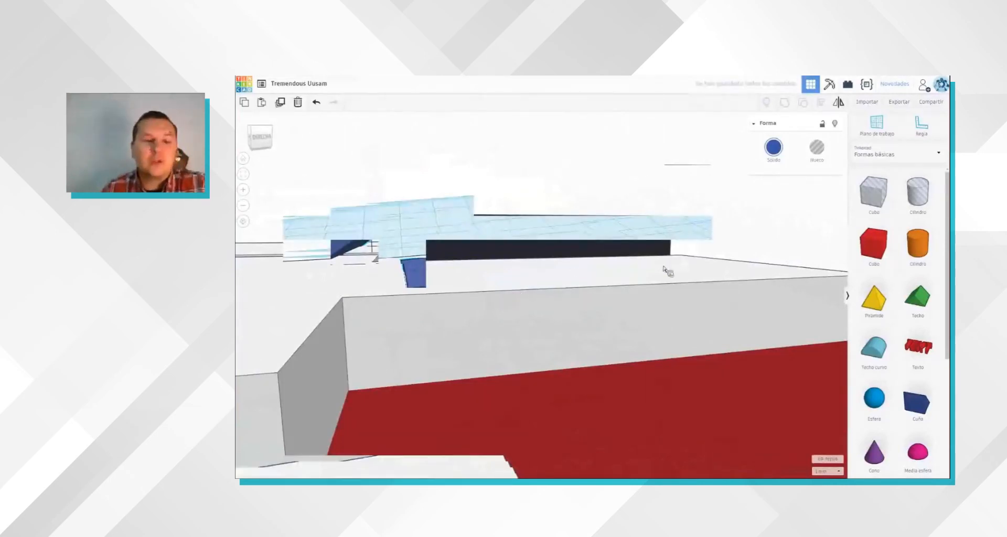
Step: Align the blue wedge with the front end of the black key so that it overlaps the key's front edge
left_click(418, 317, "shift")
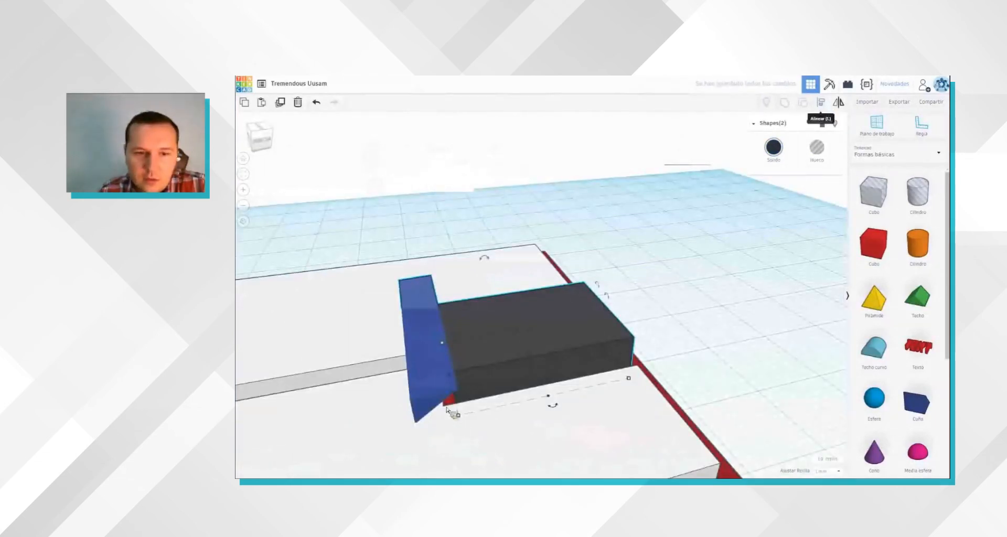
key("l")
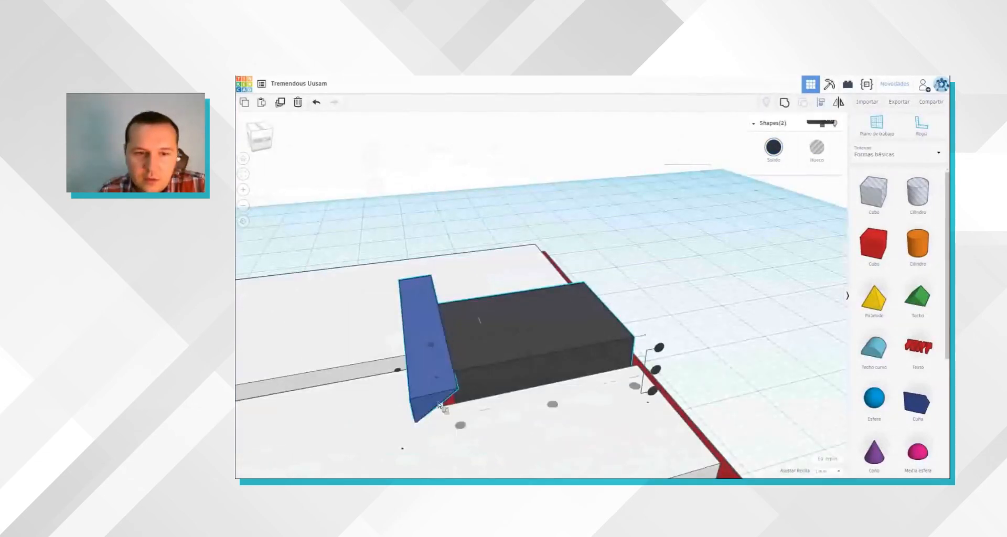
left_click(462, 426)
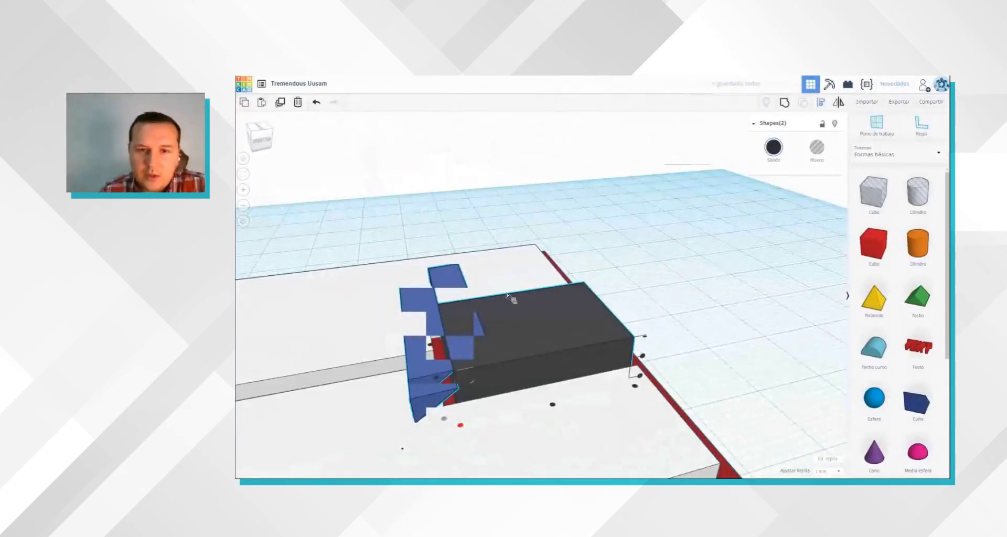
right_click_drag(513, 322, 566, 326)
left_click(495, 306)
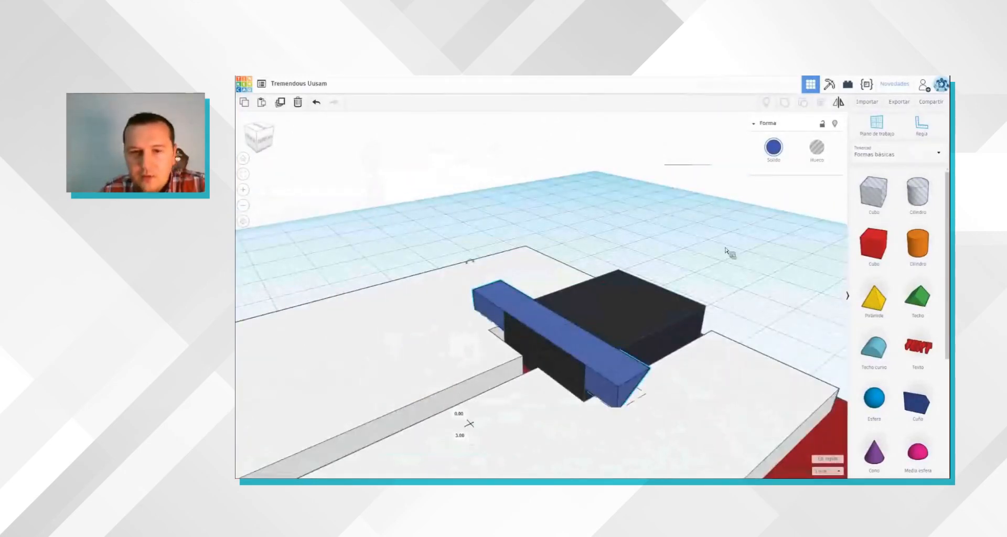
right_click_drag(693, 236, 677, 226)
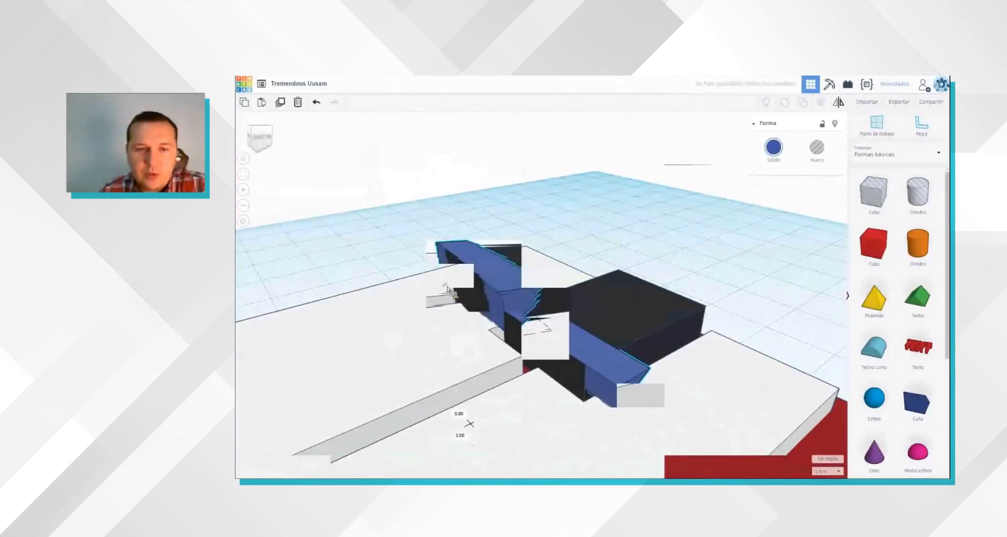
right_click_drag(431, 292, 589, 175)
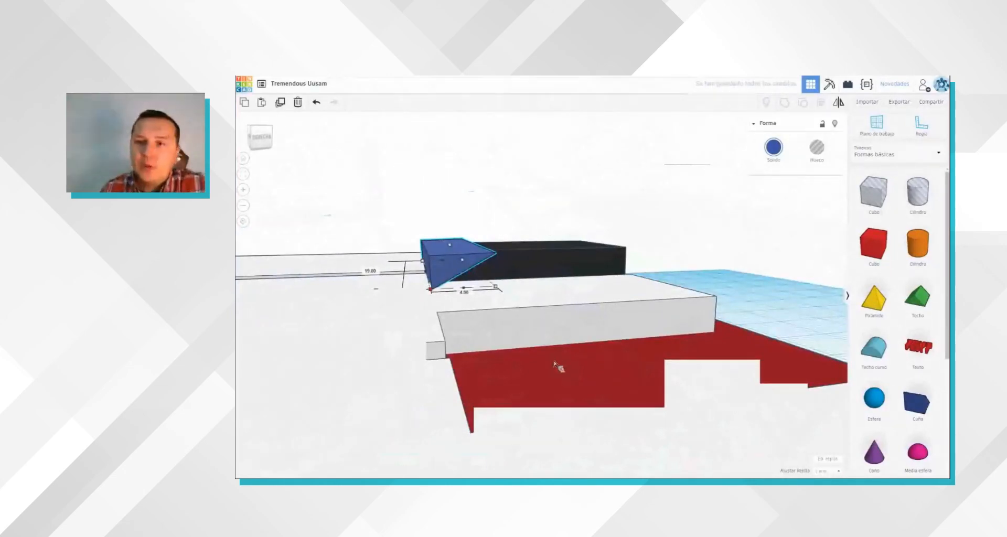
Step: Turn the blue wedge into a hole and group it with the black key to cut a sloped front
right_click_drag(694, 287, 677, 333)
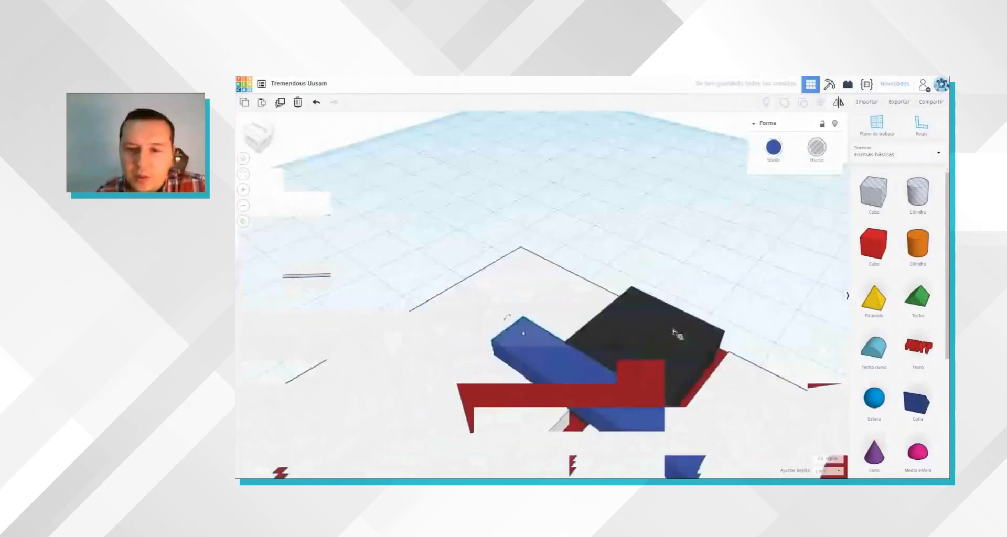
left_click(628, 336, "shift")
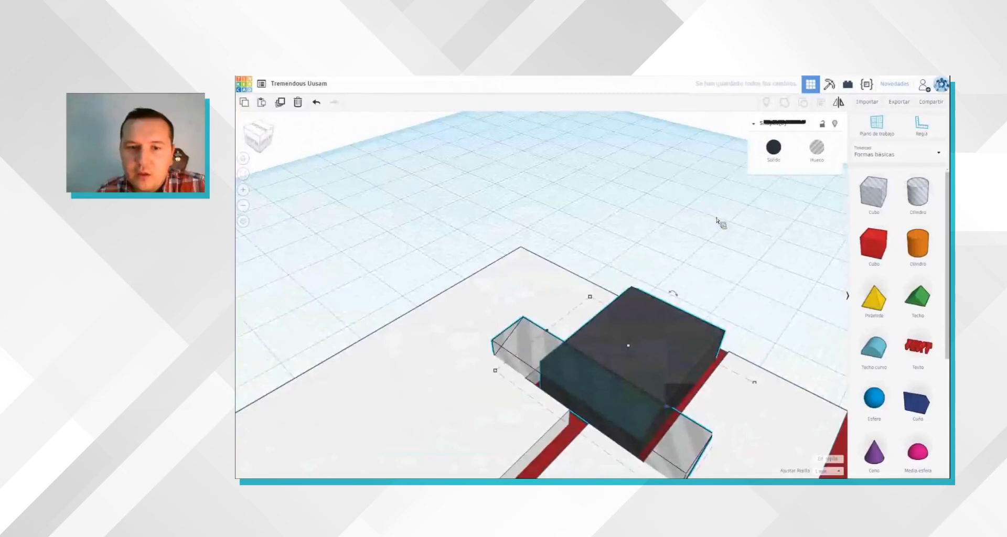
key("ctrl+g")
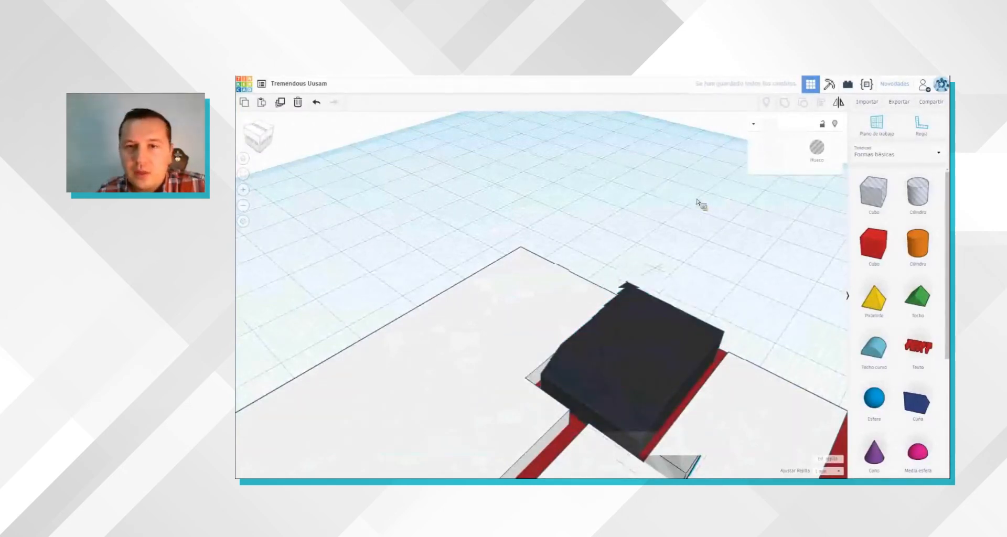
Step: Duplicate the sloped black key and place the copy over the gap between the next two white keys
right_click_drag(589, 304, 584, 313)
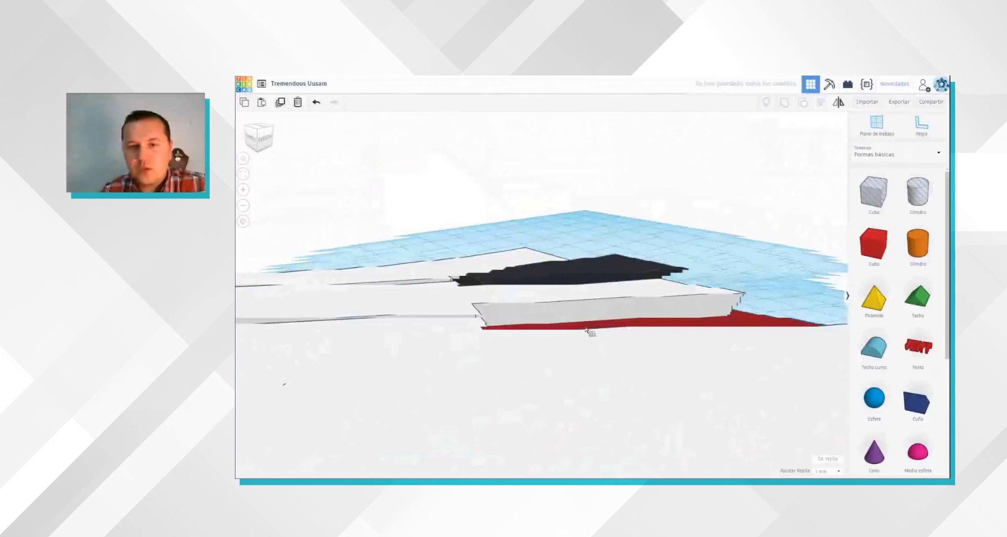
right_click_drag(589, 333, 573, 320)
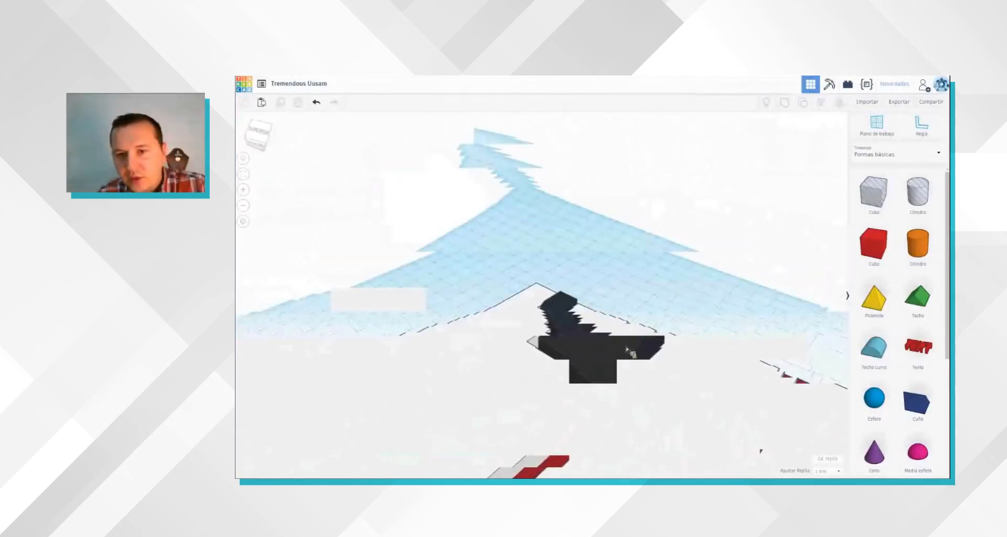
left_click(602, 333)
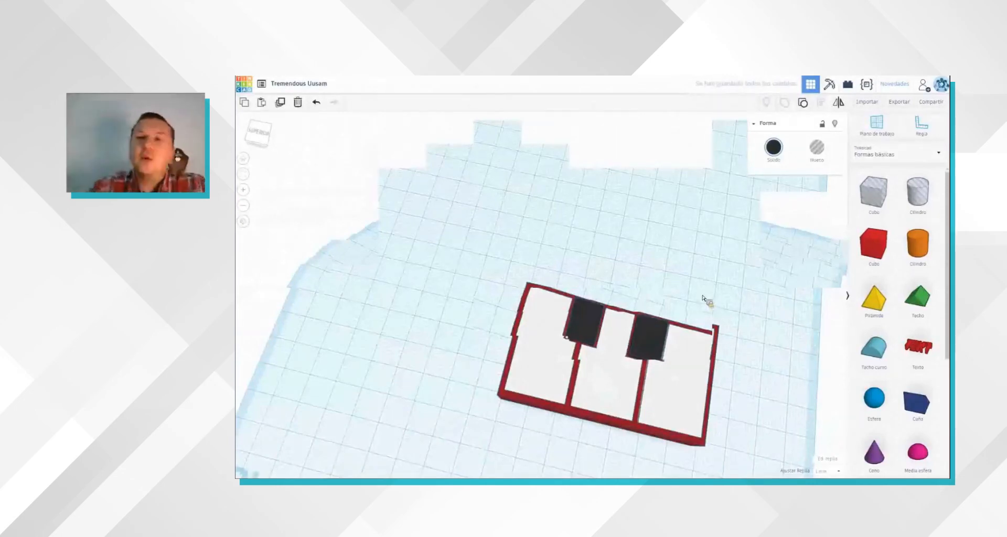
right_click_drag(702, 298, 702, 297)
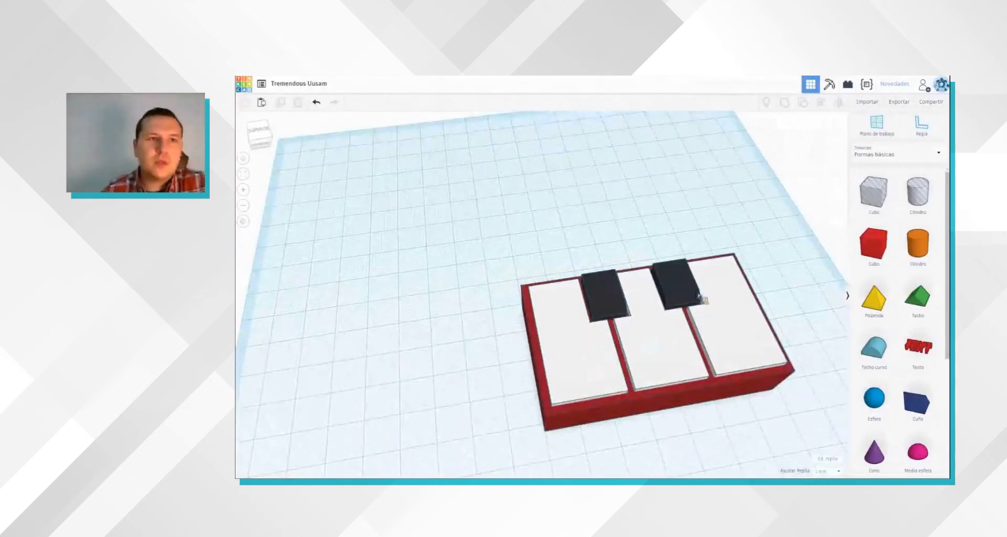
Step: Leave the keyboard model for the designs overview, create a new design and place a grey box on the workplane
left_click(250, 90)
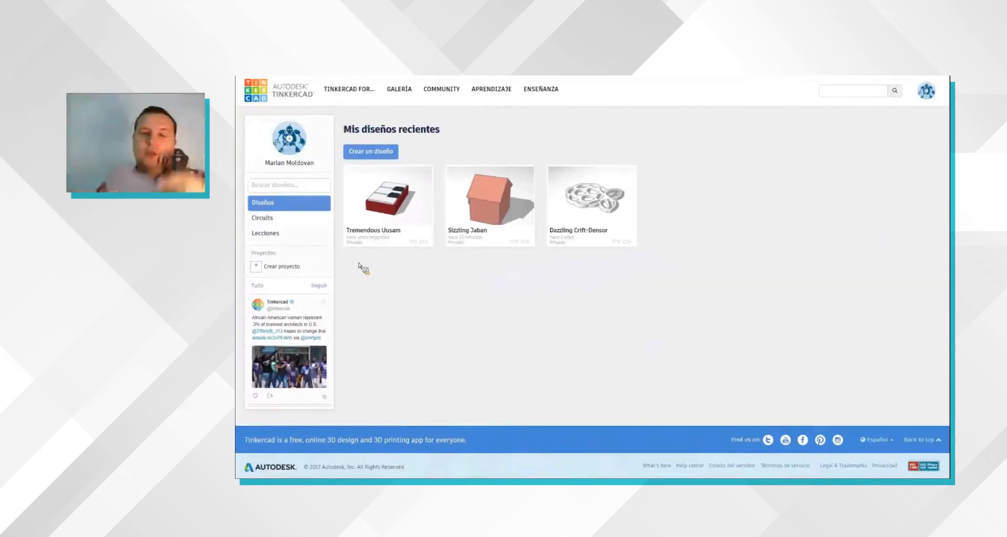
left_click(379, 155)
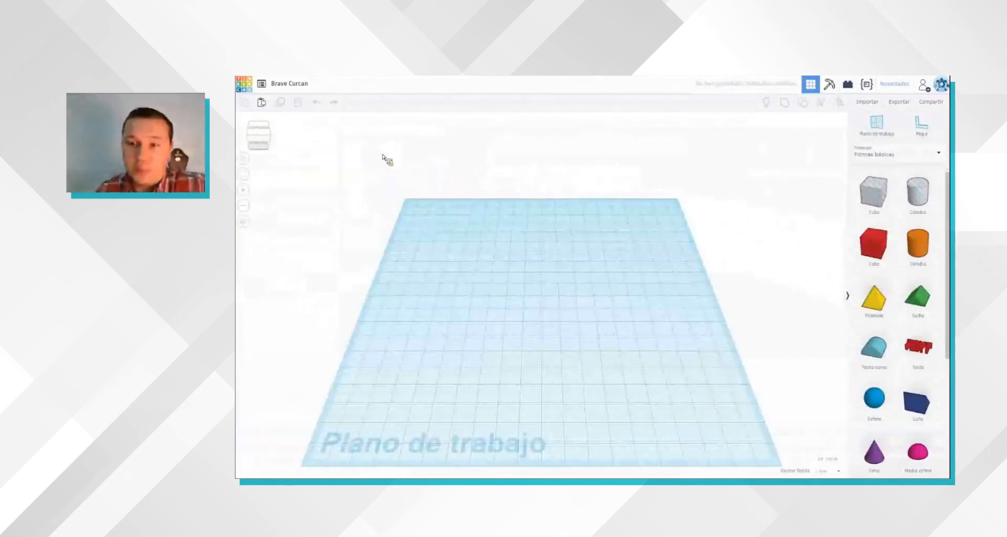
left_click_drag(888, 249, 593, 331)
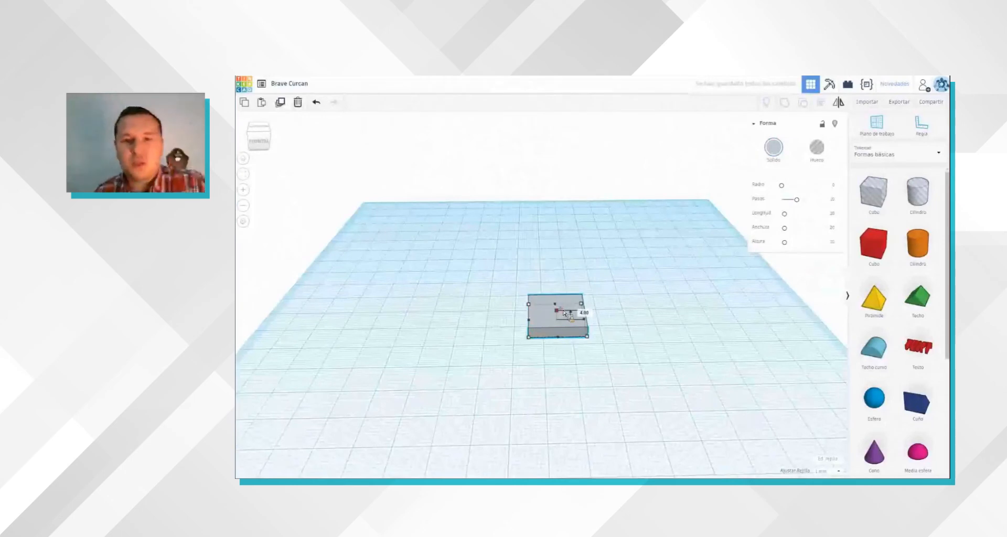
Step: Adjust the grey box's height and stretch its length and width into a long, flat slab
mouse_move(564, 302)
left_mouse_down()
mouse_move(566, 282)
mouse_move(566, 305)
left_mouse_up()
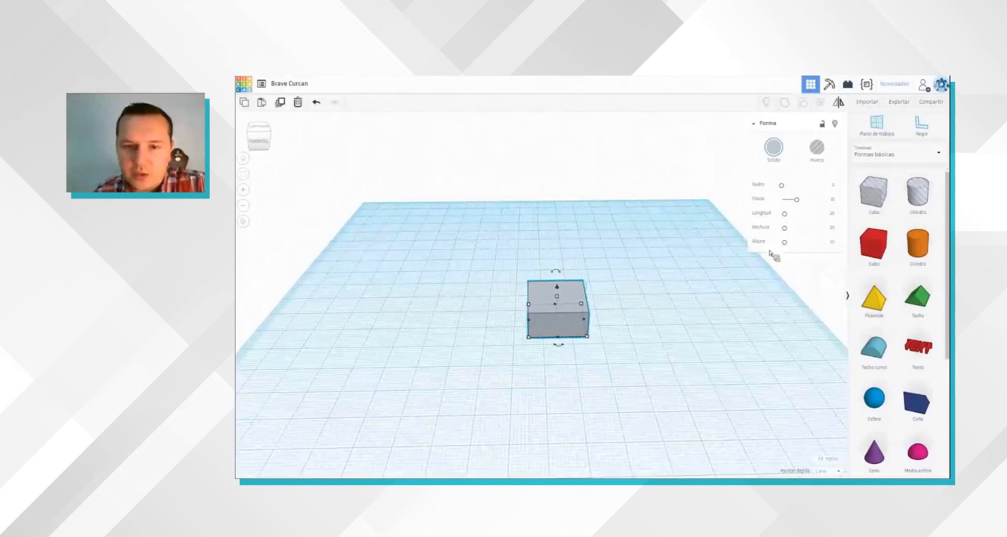
left_click_drag(588, 326, 616, 305)
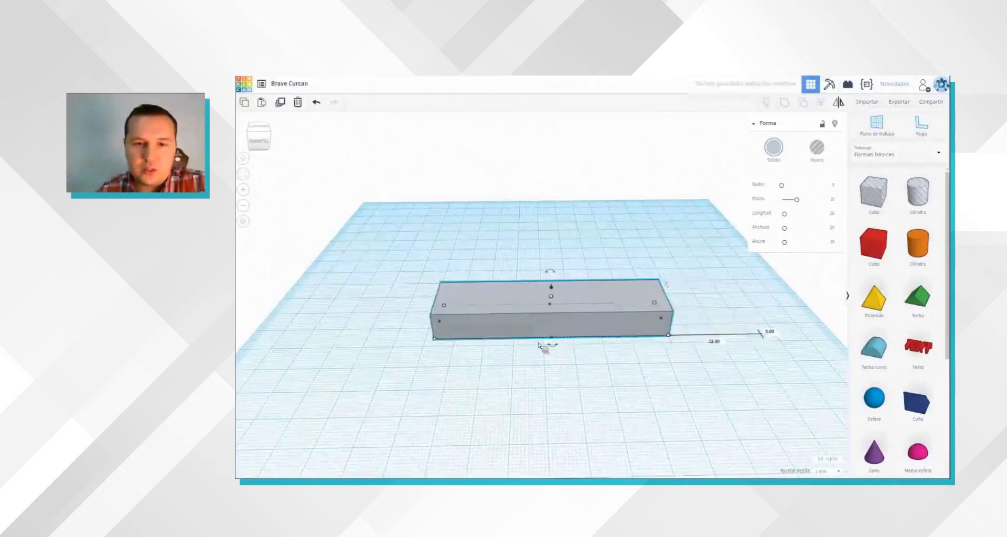
left_click_drag(554, 338, 559, 369)
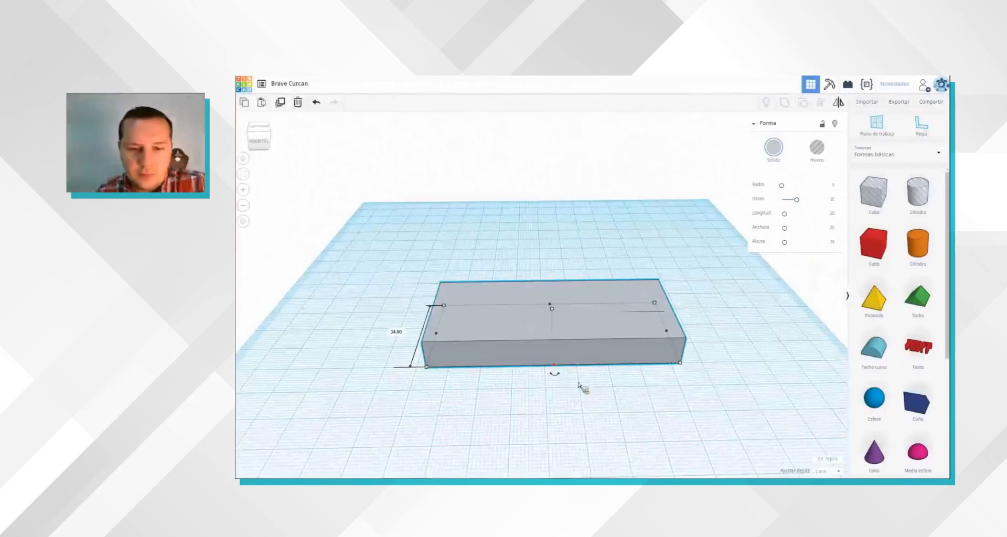
right_click_drag(556, 395, 558, 398)
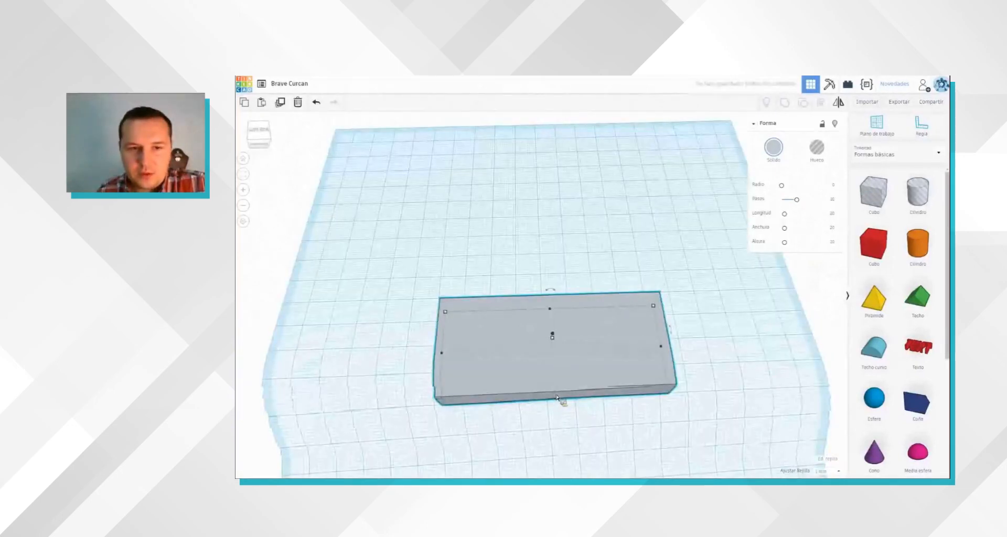
left_click_drag(557, 396, 556, 393)
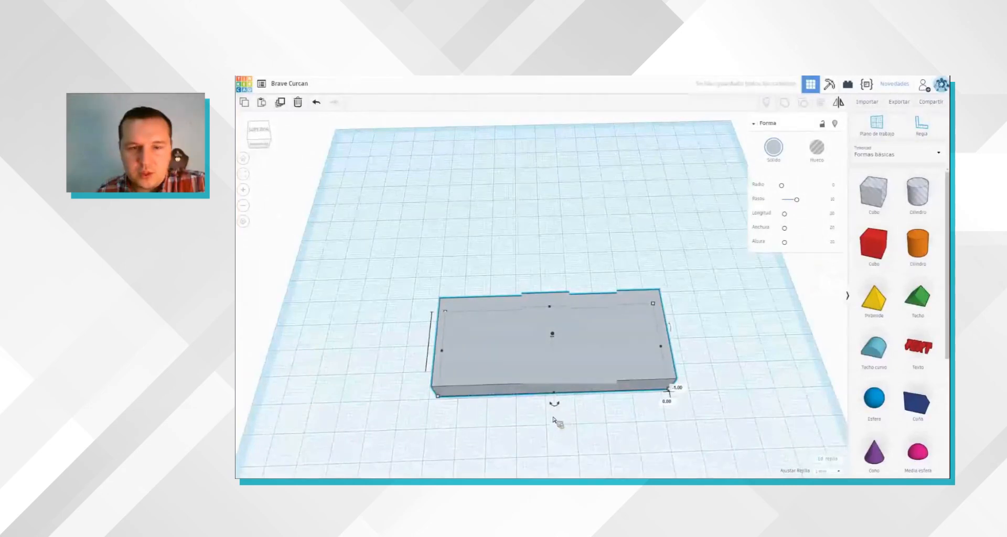
left_click(555, 407)
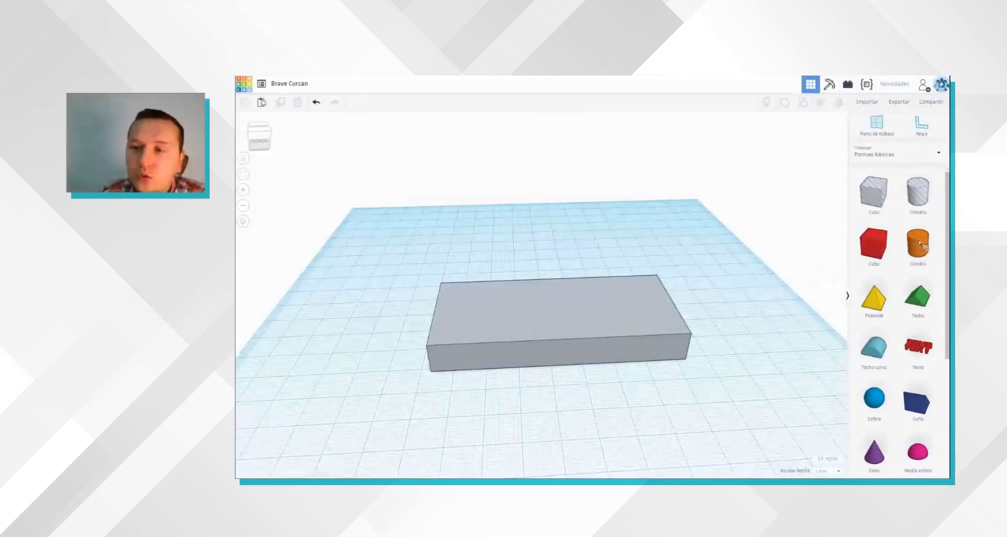
Step: Place a cylinder at one short end of the grey slab and lower its height to match the slab
left_click_drag(918, 245, 664, 338)
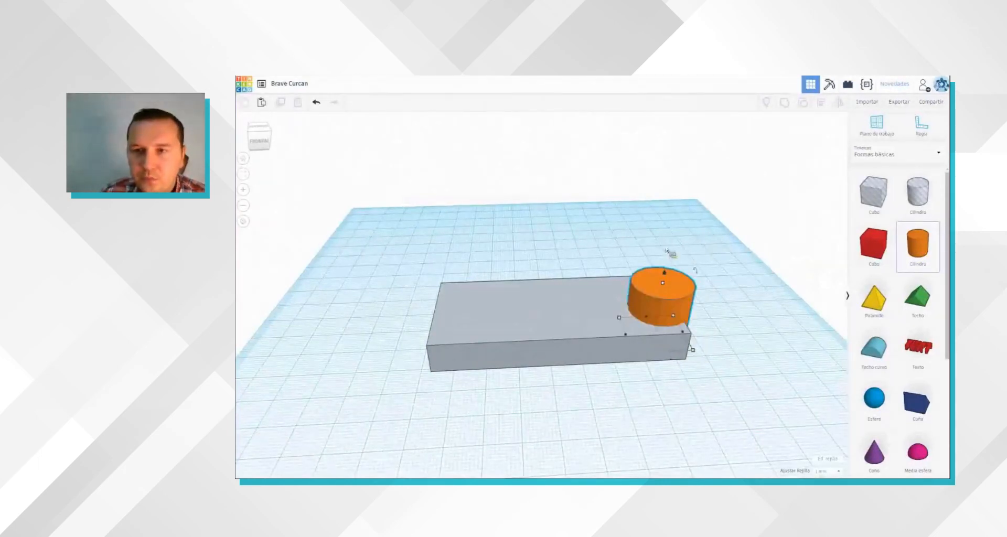
right_click_drag(635, 232, 623, 248)
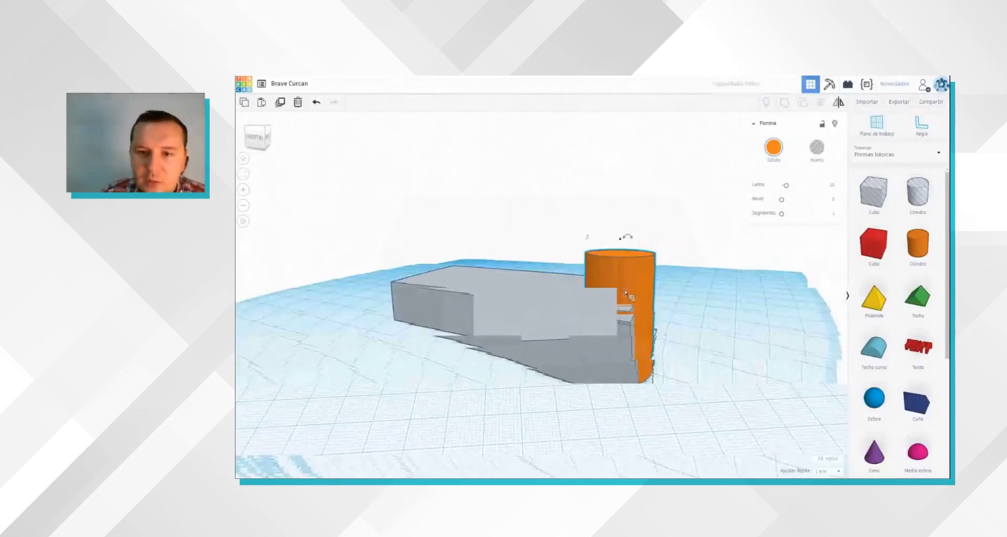
left_click_drag(620, 254, 624, 289)
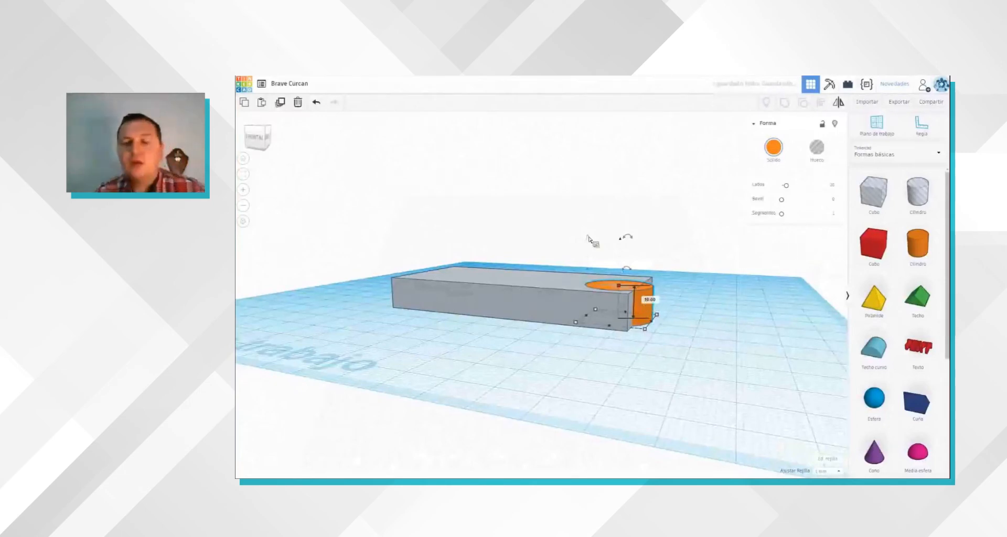
right_click_drag(592, 238, 570, 209)
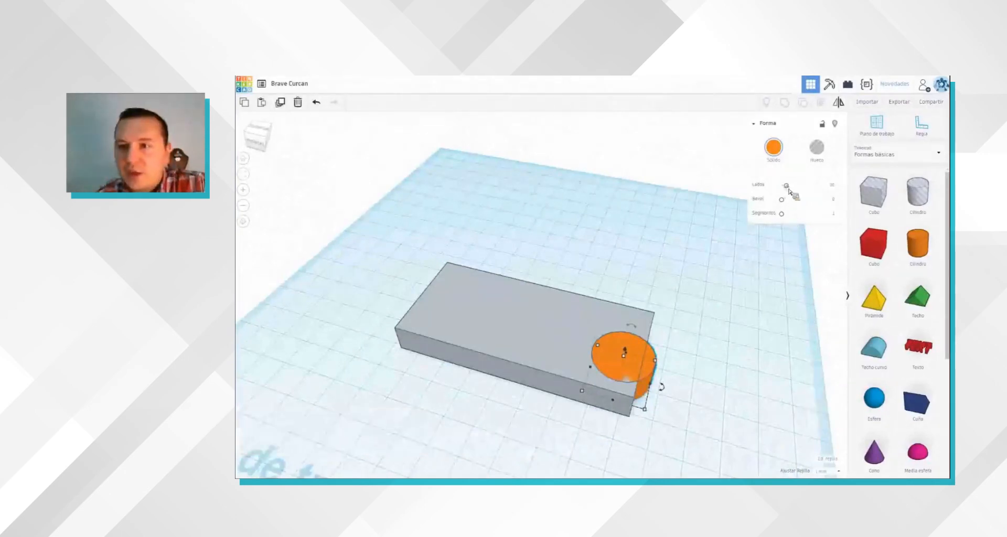
Step: Enlarge the orange cylinder at the slab's end and raise its number of sides to the maximum for a smoother edge
left_click_drag(788, 189, 786, 190)
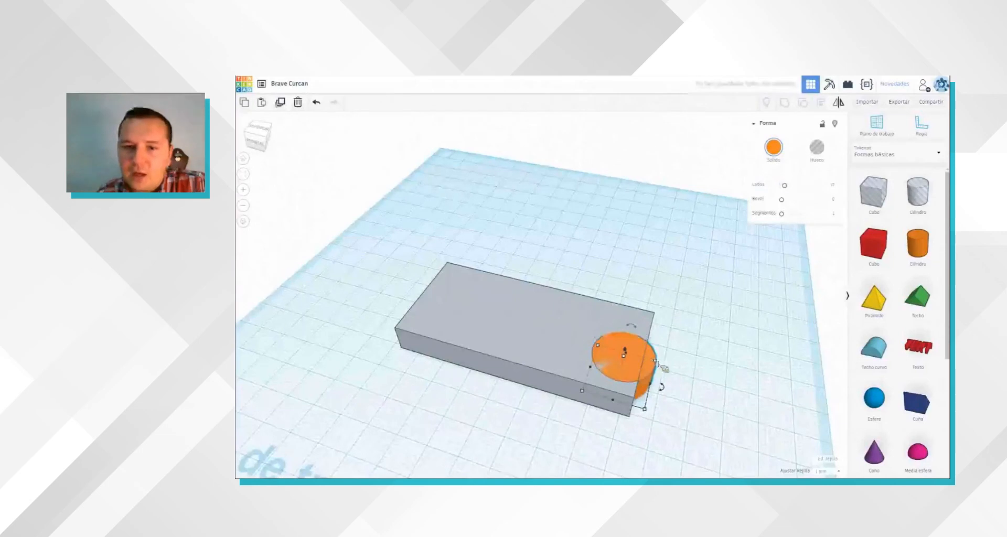
left_click_drag(659, 363, 706, 321)
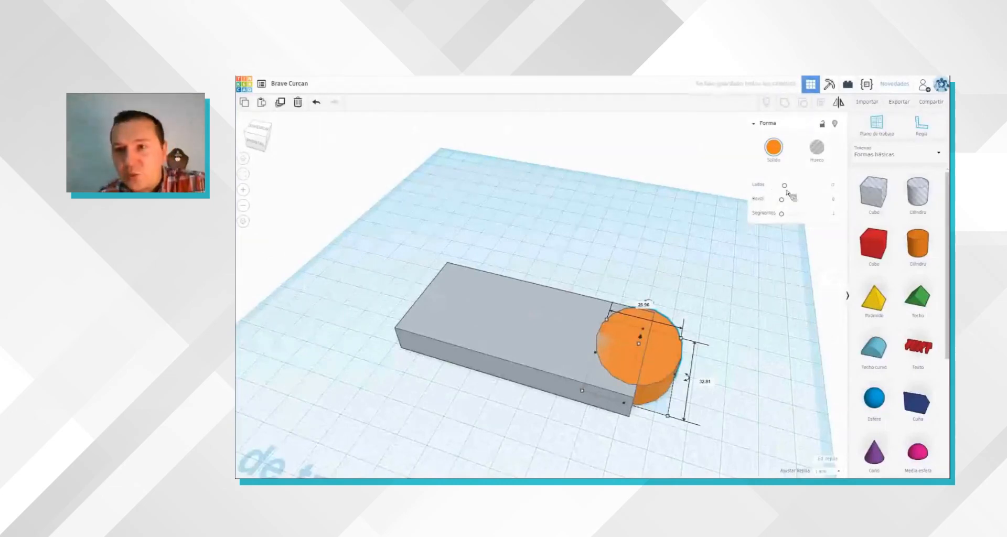
right_click_drag(823, 191, 810, 189)
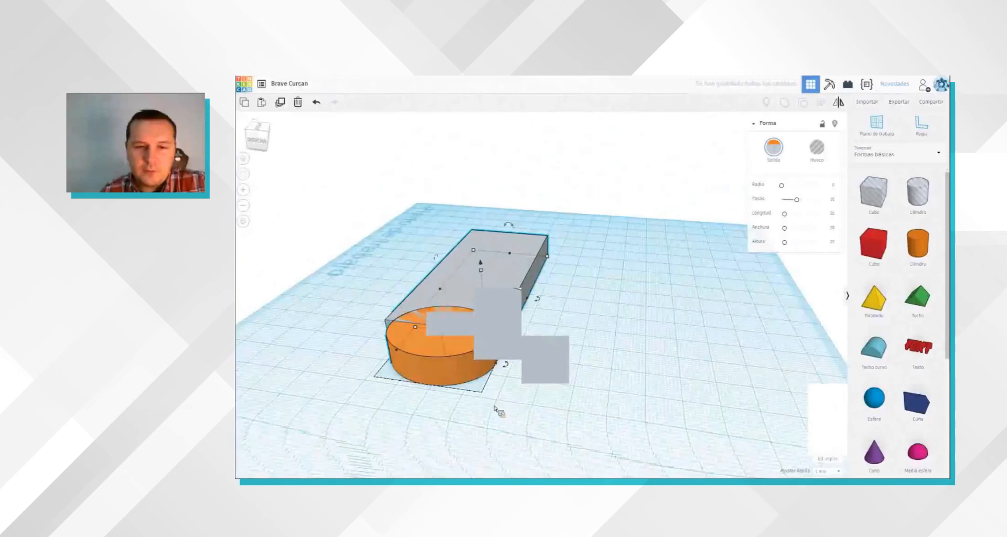
left_click(478, 401)
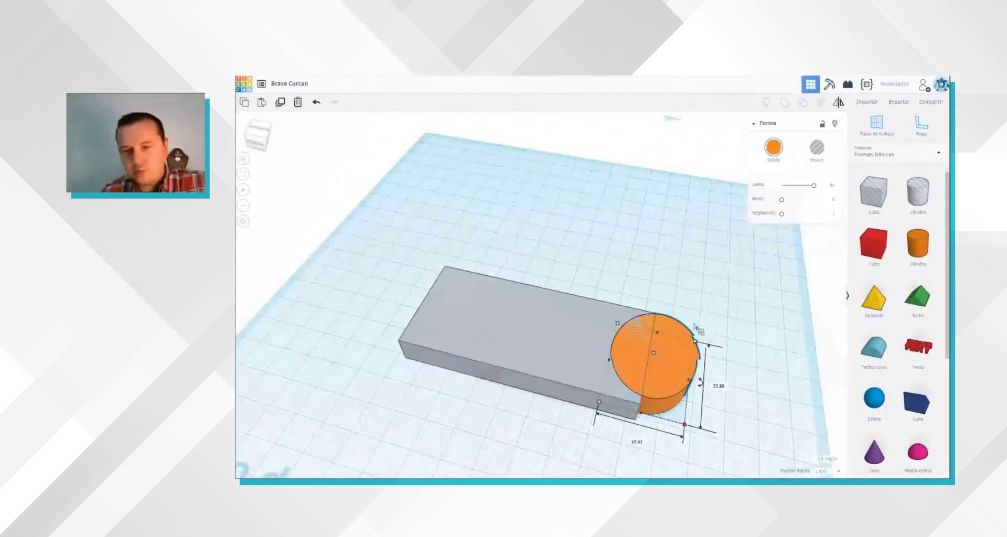
Step: Undo the cylinder's last change and enlarge its footprint to about 44 mm across the slab's width
right_click_drag(635, 265, 704, 320)
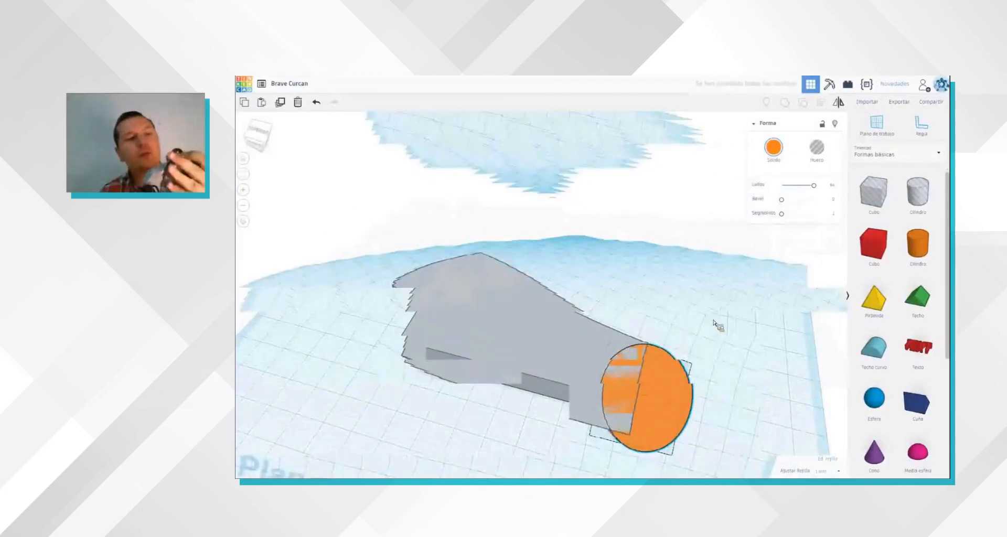
right_click_drag(713, 321, 700, 341)
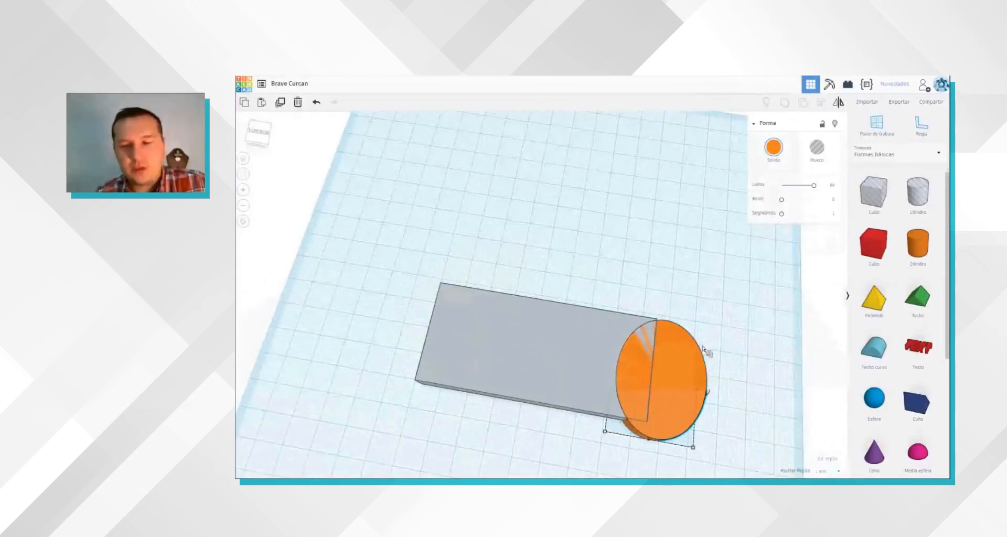
key("ctrl+z")
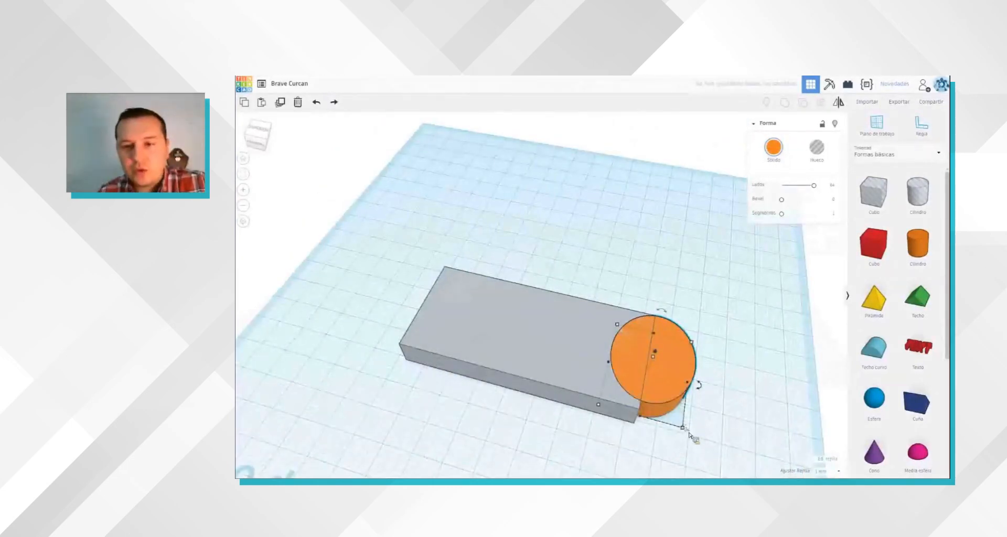
left_click_drag(684, 429, 705, 454)
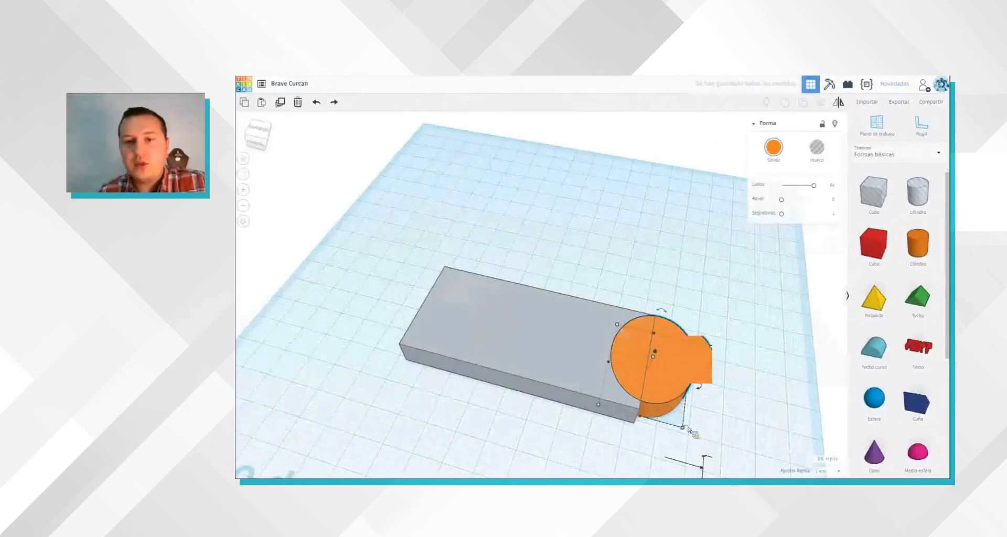
left_click_drag(693, 433, 710, 469)
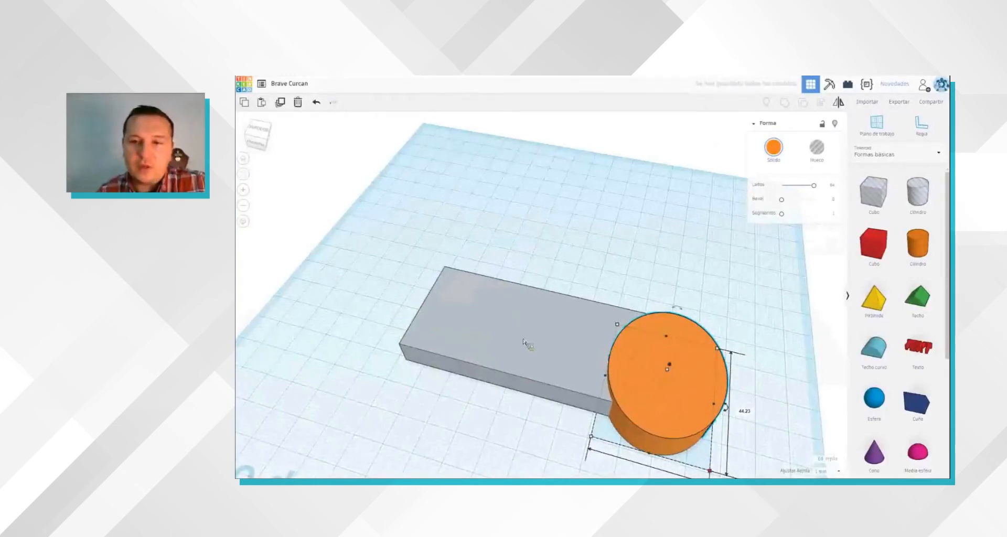
right_click_drag(559, 393, 738, 276)
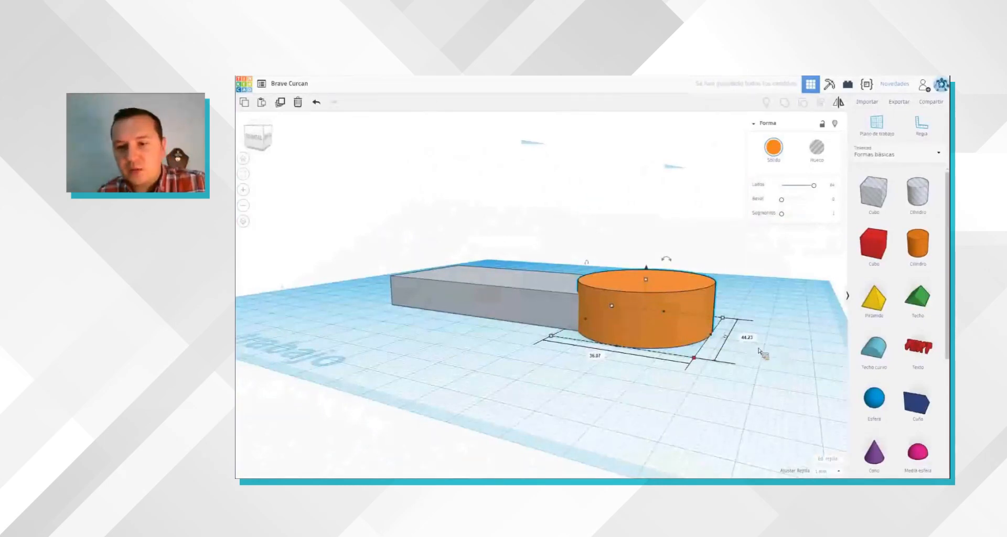
right_click_drag(738, 429, 731, 434)
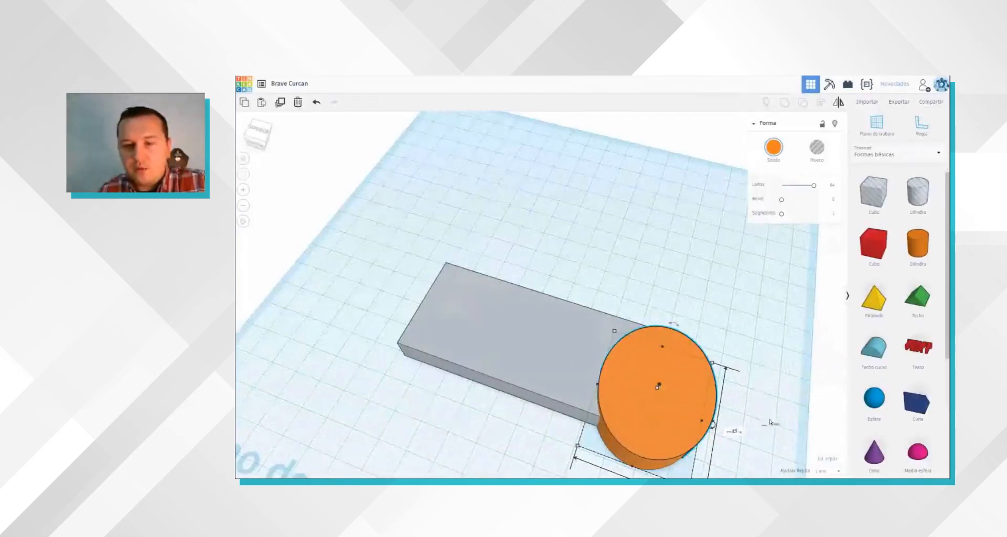
Step: Reposition the cylinder over the slab's end and reduce its size across the slab to 42 mm
left_click(751, 388)
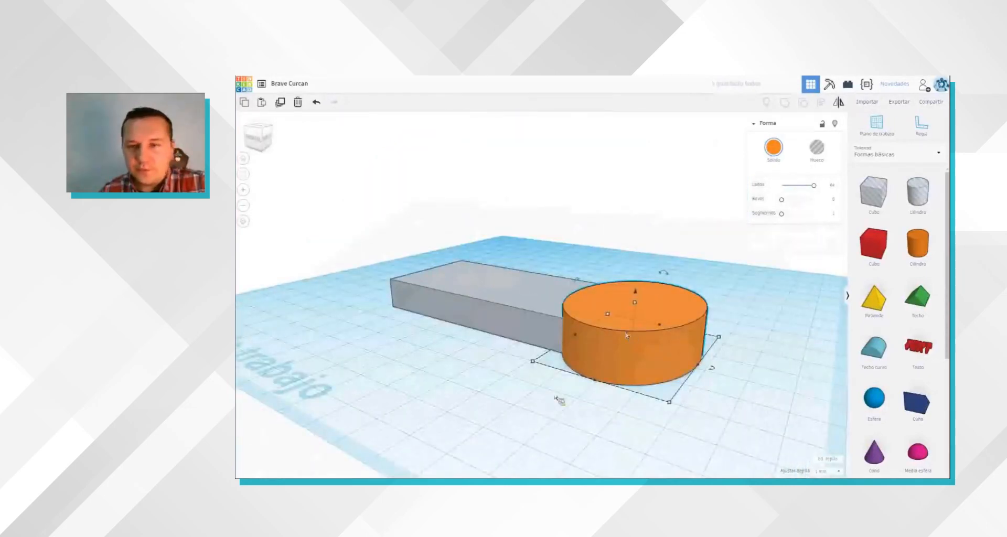
left_click(578, 437)
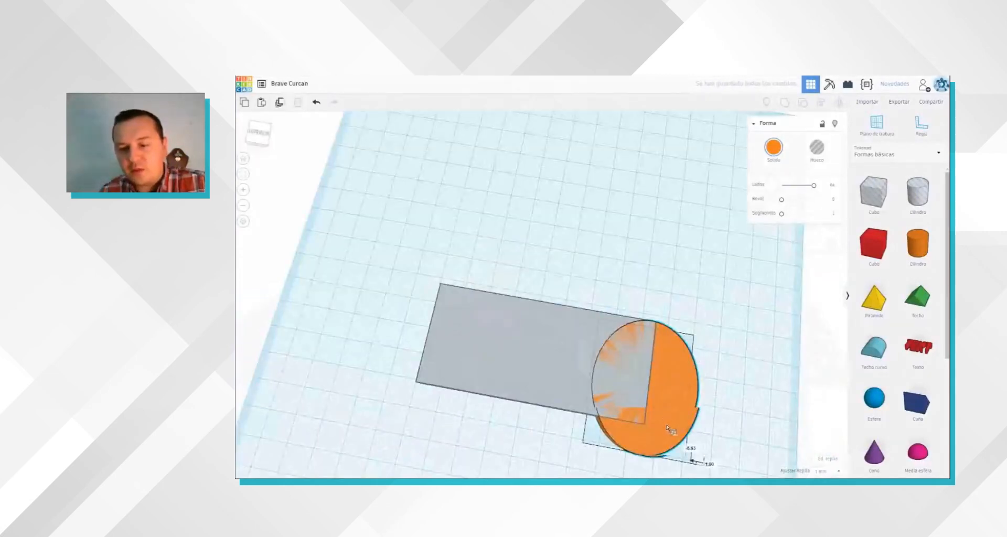
left_click(688, 457)
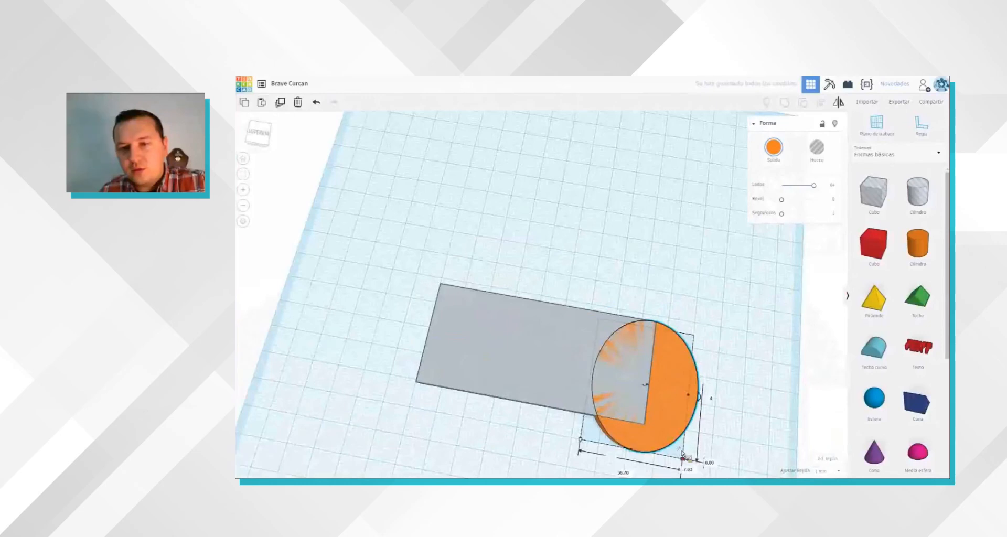
left_click_drag(683, 455, 680, 449)
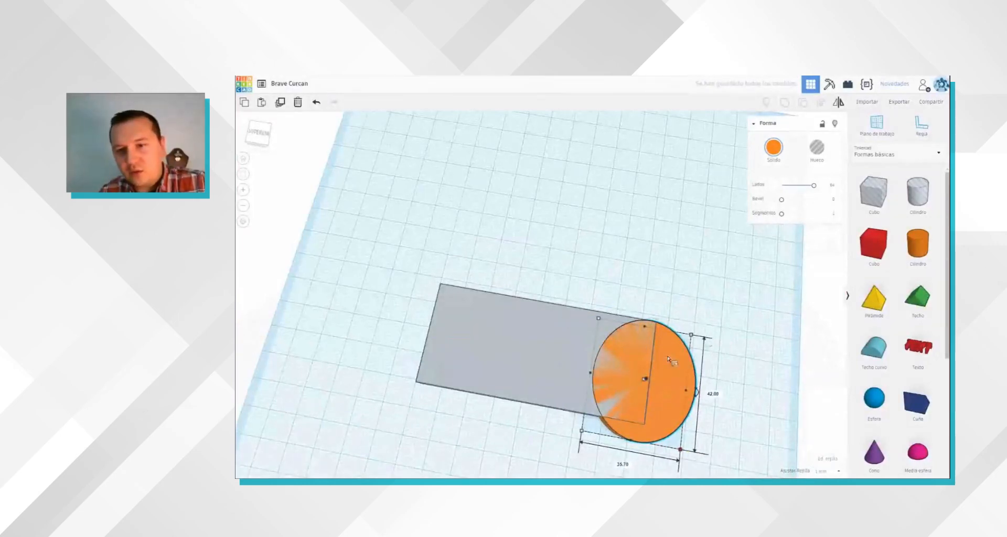
Step: Duplicate the end cylinder and move the copy to the slab's opposite short end
left_click(711, 374)
right_click_drag(711, 375, 736, 389)
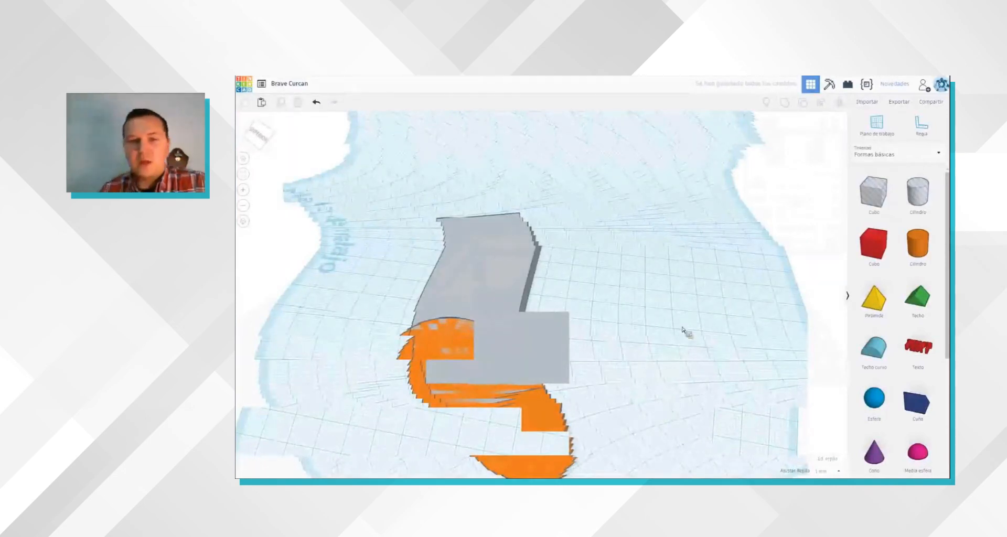
right_click_drag(686, 330, 720, 305)
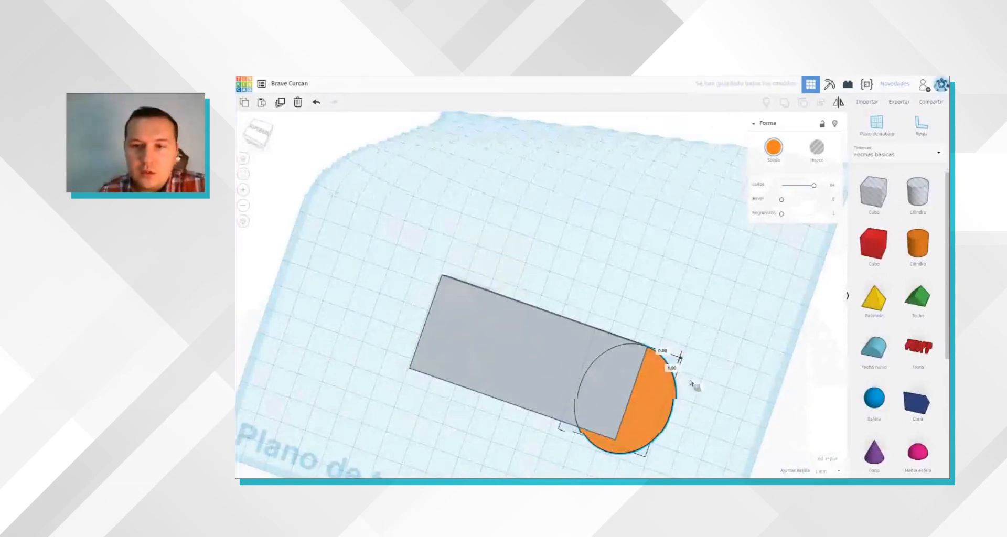
right_click_drag(692, 381, 700, 381)
key("ctrl+z")
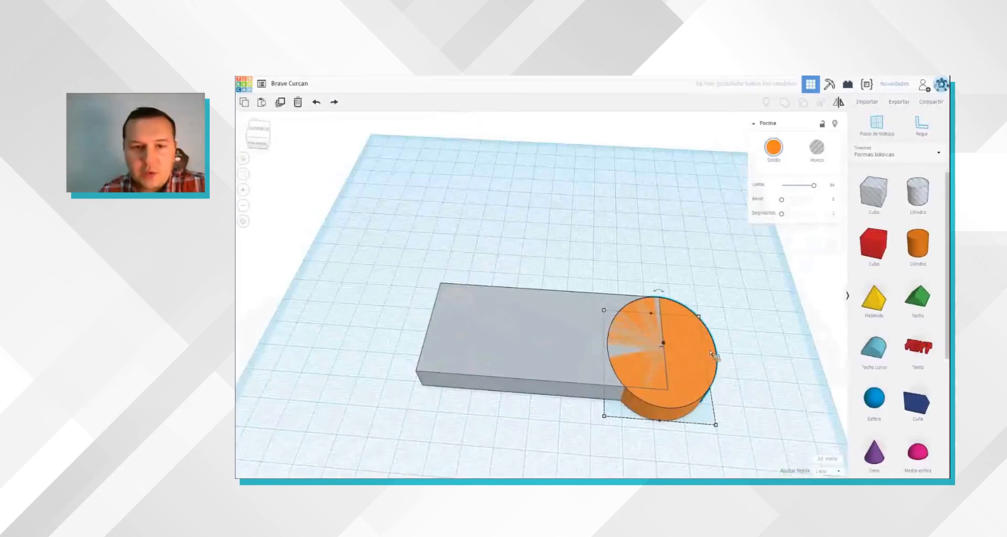
key("ctrl+y")
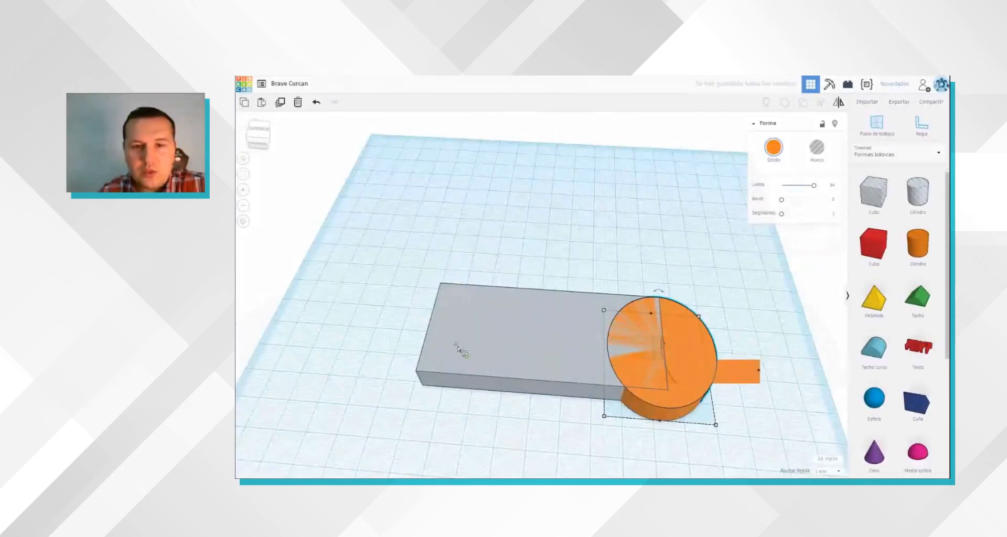
left_click_drag(748, 372, 479, 373)
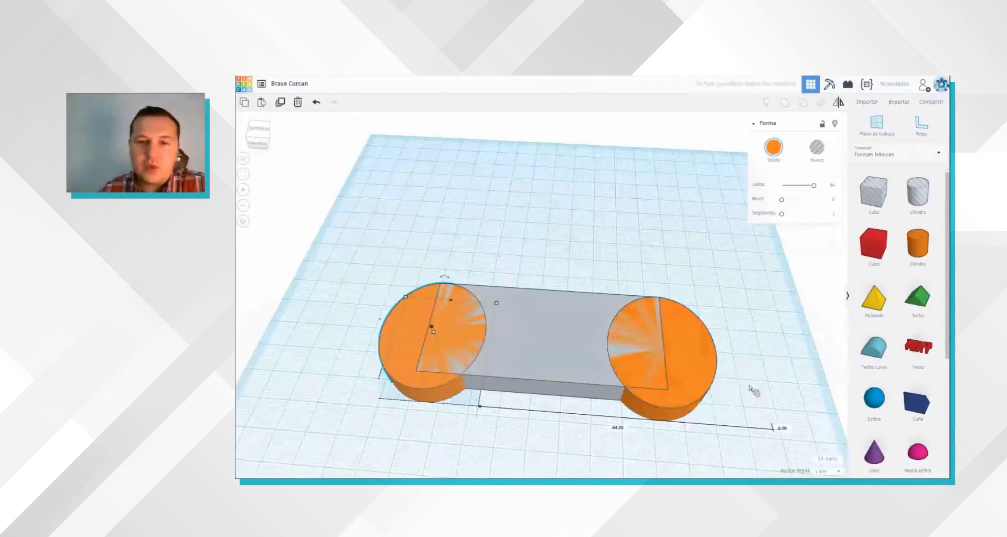
Step: Group the slab and both end cylinders into one round-ended shape
right_click_drag(754, 391, 660, 317)
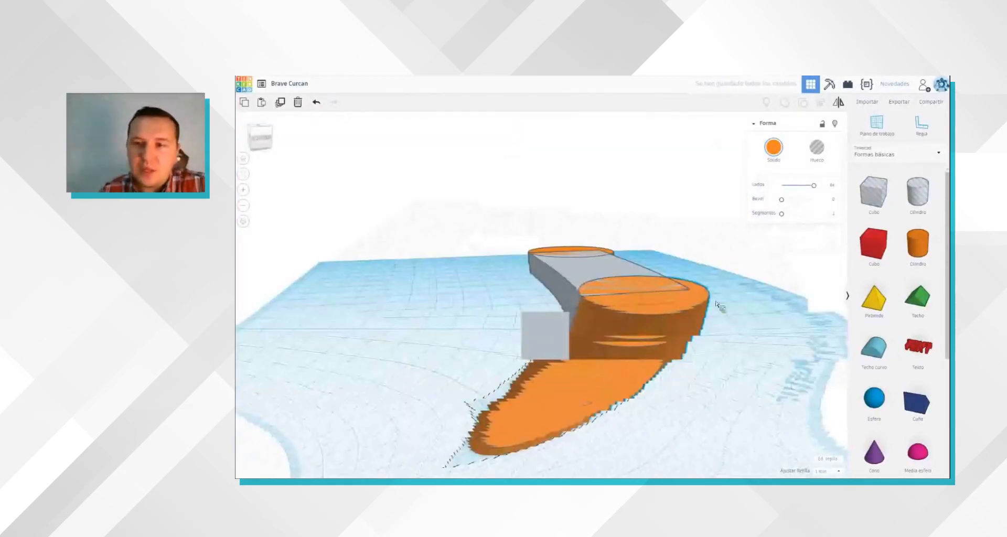
scroll(753, 314, "up", 5)
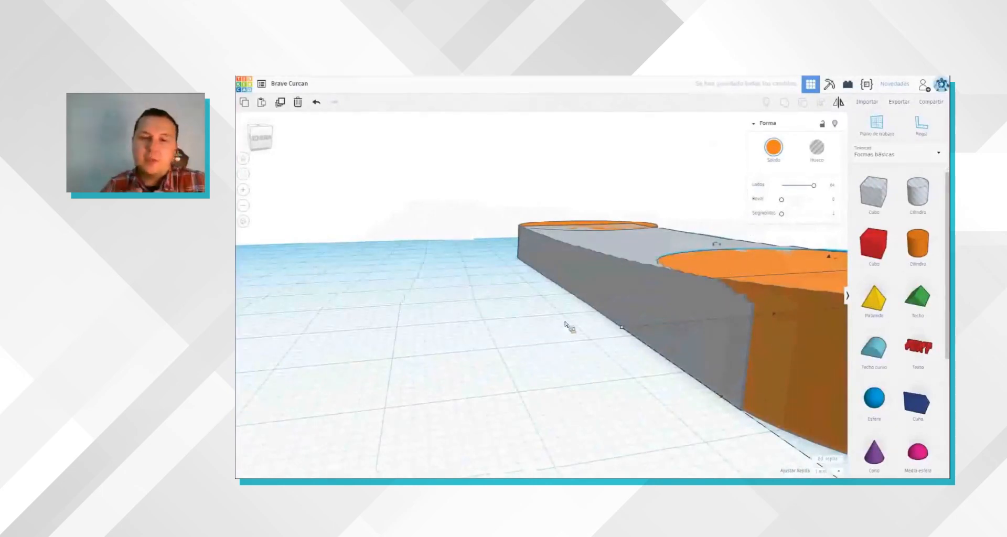
right_click_drag(567, 330, 565, 321)
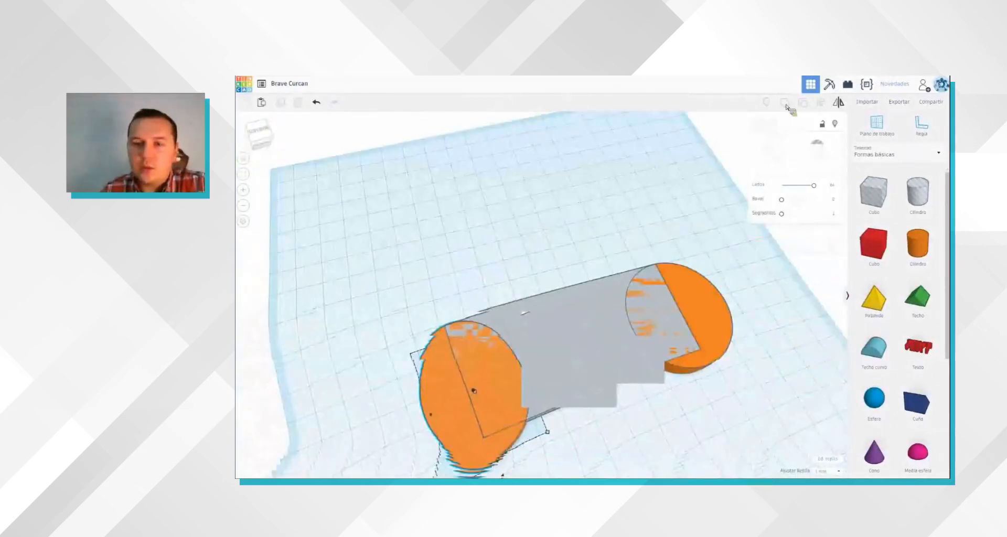
left_click(785, 104)
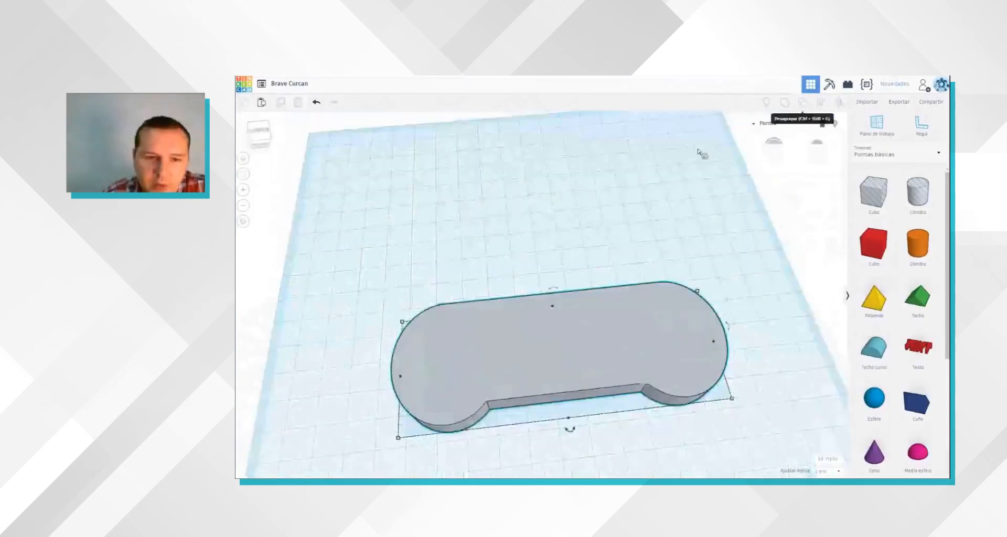
Step: Ungroup the shape, place a smaller cylinder on top of one end cylinder and align it with that cylinder
left_click(426, 369)
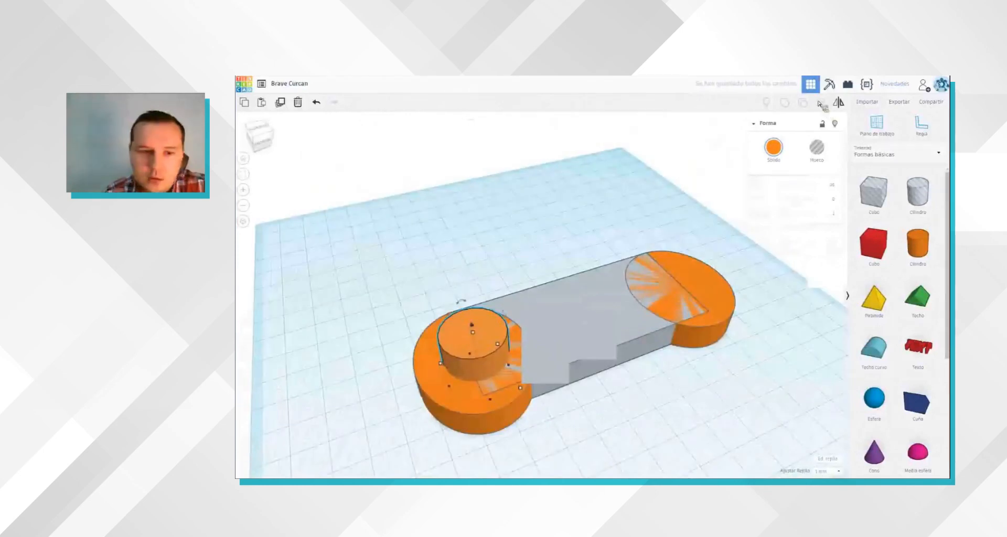
left_click(423, 407, "shift")
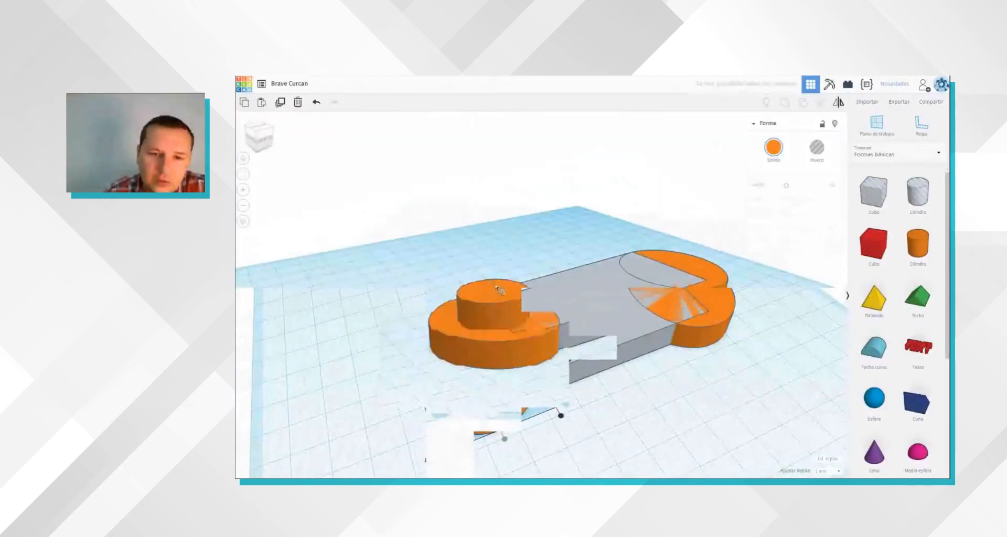
left_click_drag(496, 285, 498, 247)
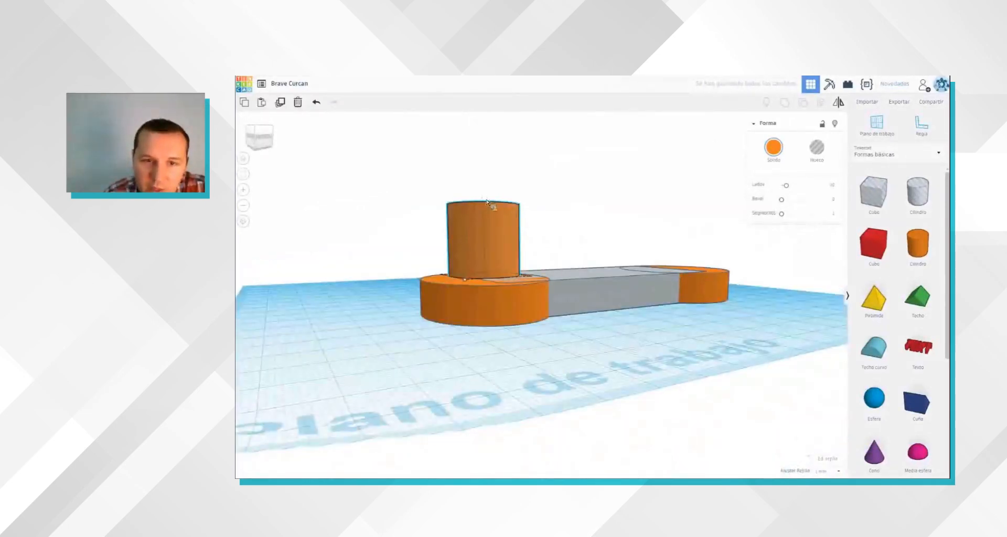
Step: Flatten the small cylinder on the slab's end into a disc about 2 mm high
right_click_drag(487, 241, 487, 298)
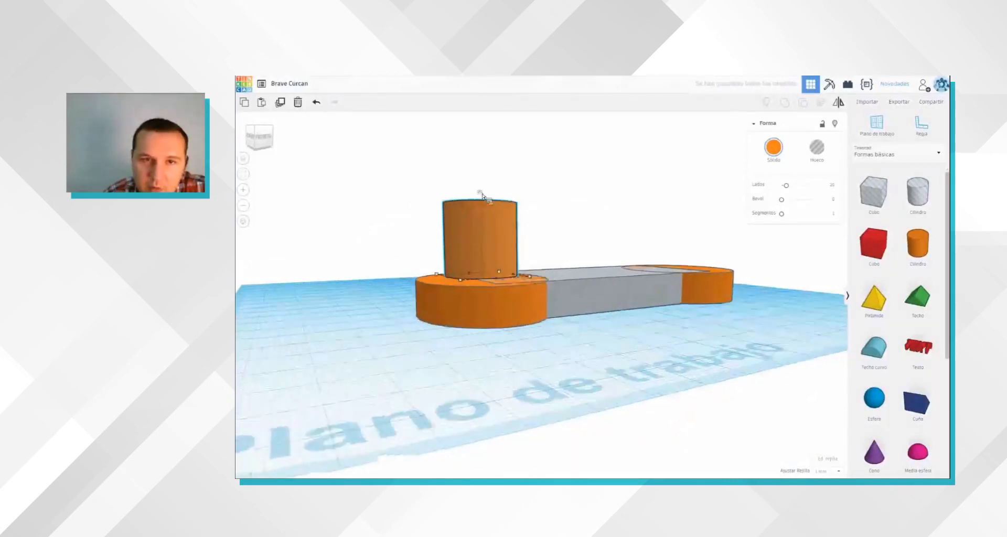
right_click_drag(498, 389, 497, 413)
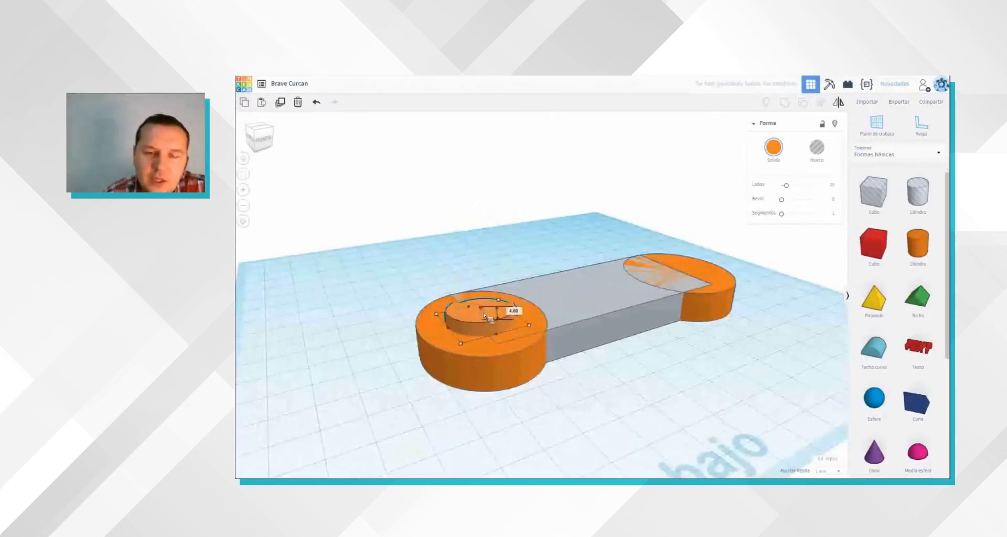
left_click_drag(481, 308, 483, 314)
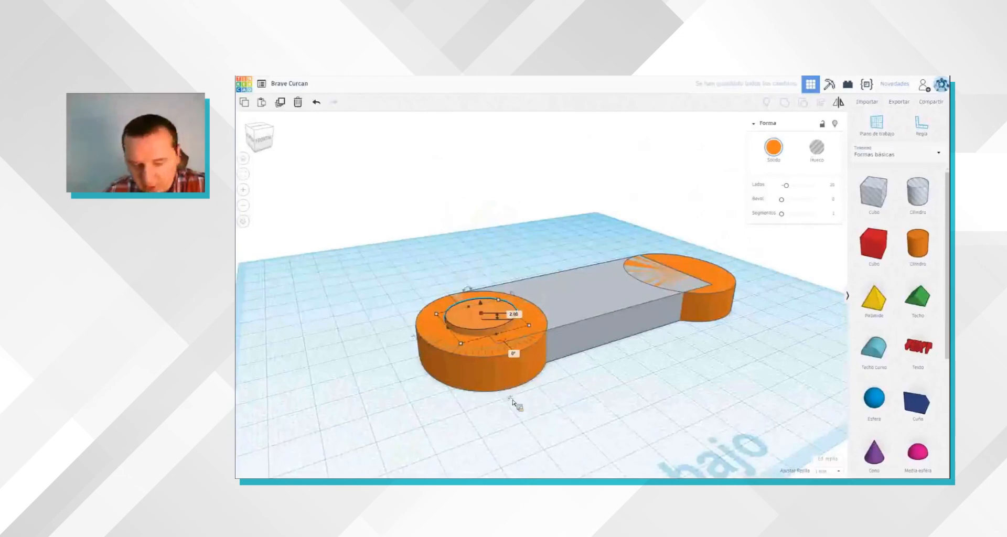
Step: Widen the raised disc to about 25 mm and centre it on the slab's end cylinder
right_click_drag(512, 399, 512, 446)
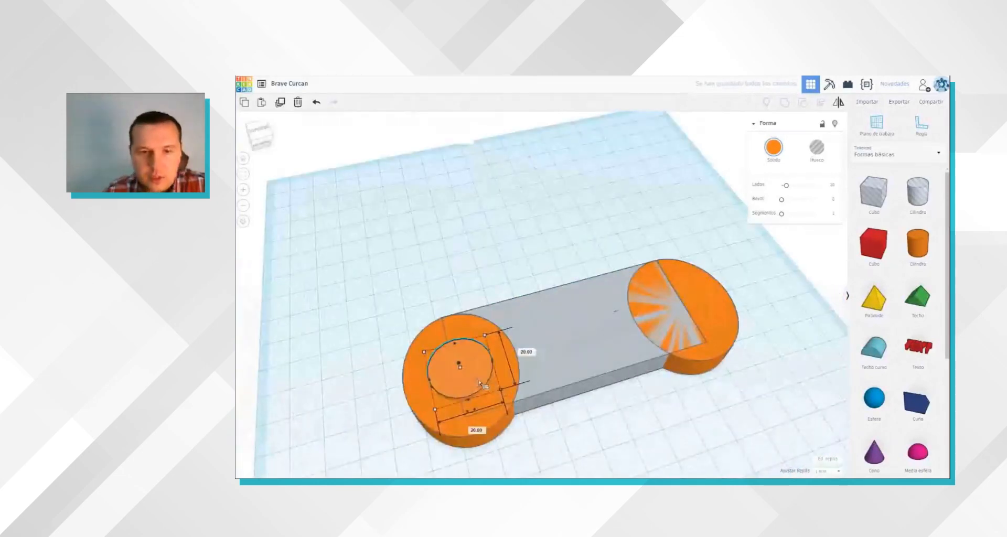
left_click_drag(485, 382, 522, 412)
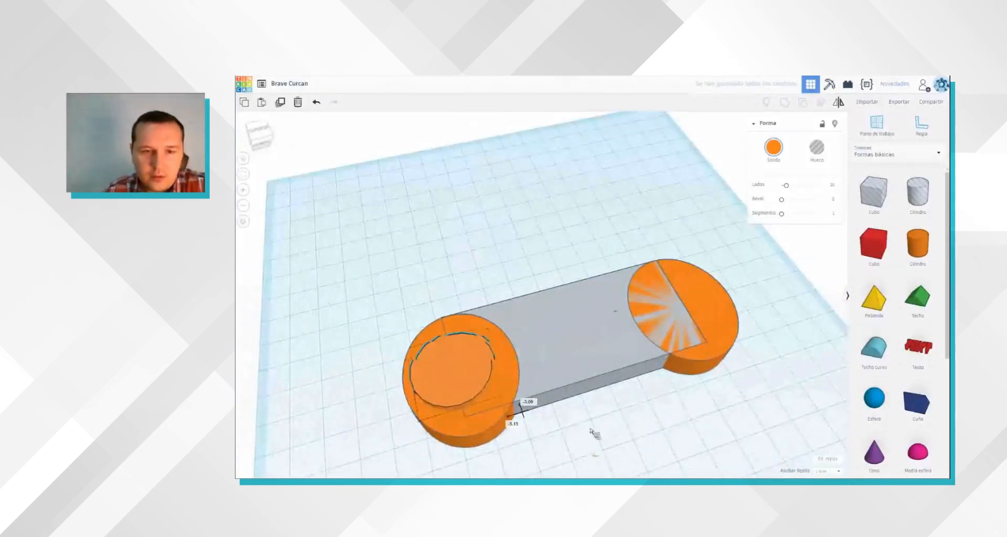
right_click_drag(592, 431, 597, 449)
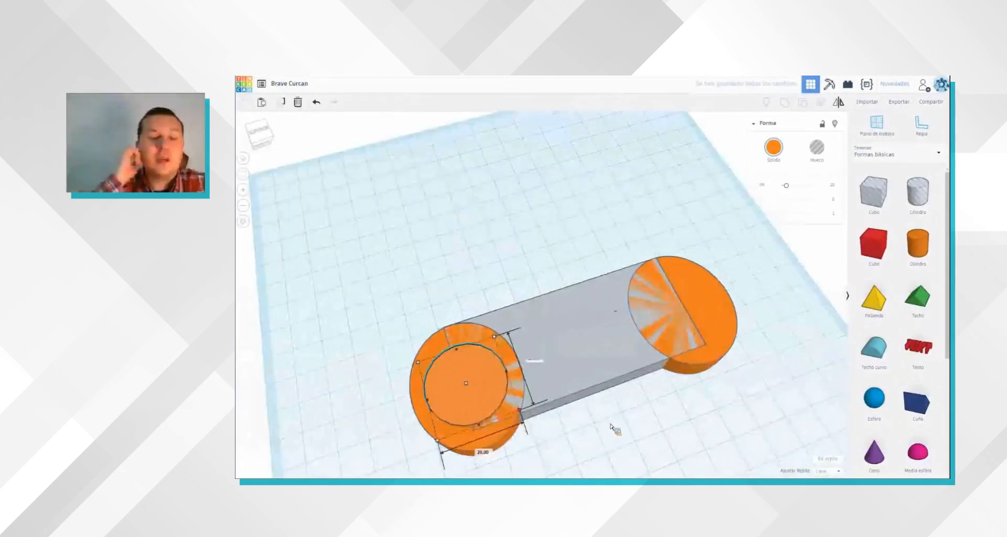
left_click(556, 430)
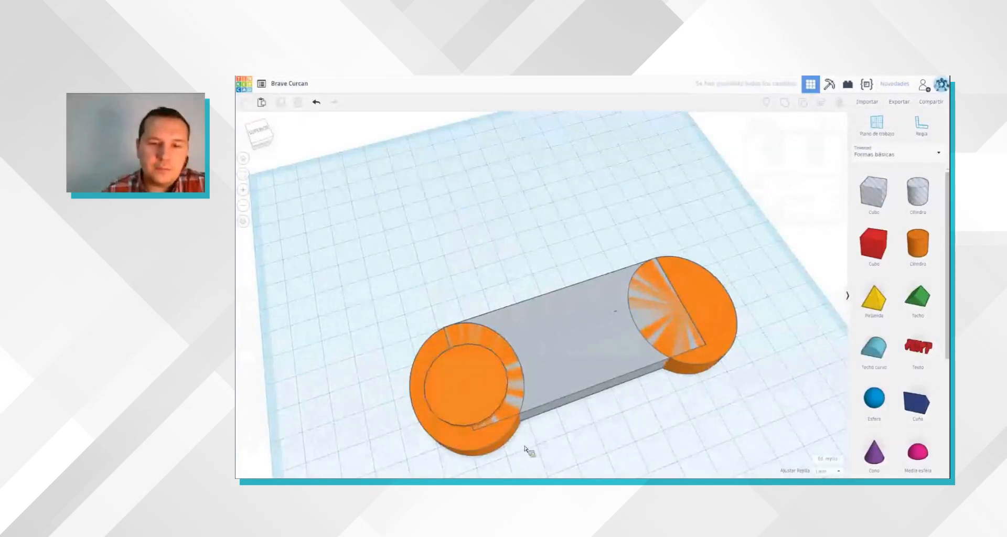
right_click_drag(526, 449, 634, 422)
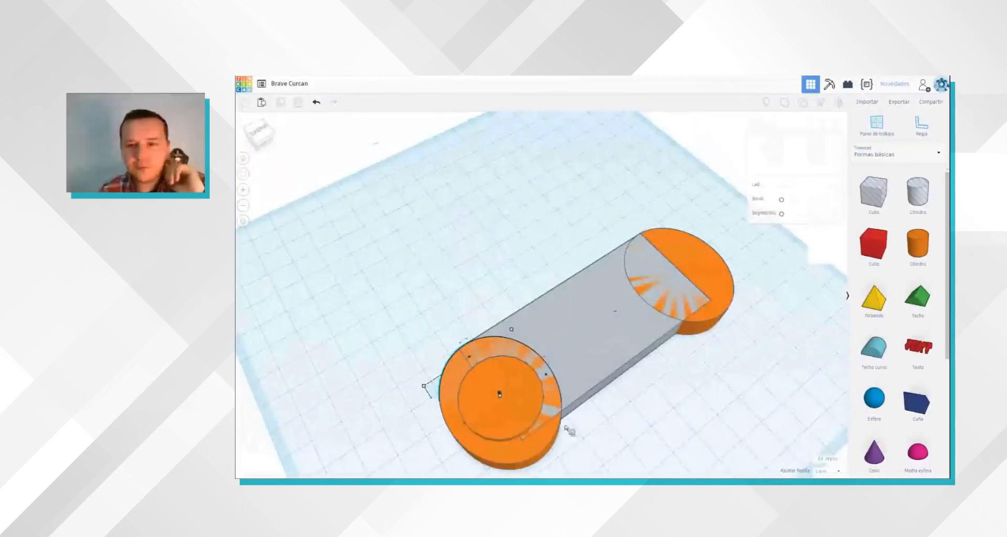
Step: Lower the raised disc 2 mm so it sits flush inside the slab's end cylinder
right_click_drag(616, 388, 636, 380)
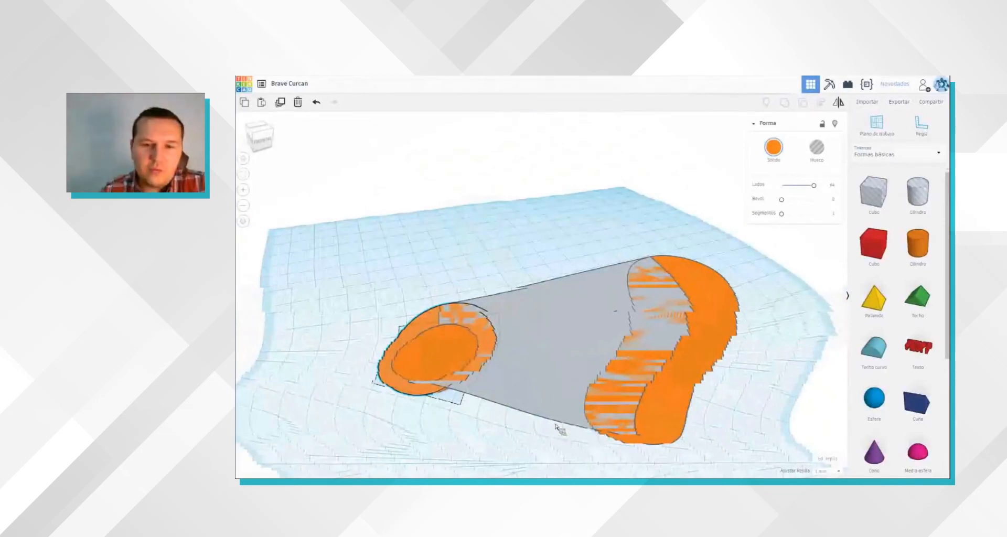
right_click_drag(495, 392, 472, 380)
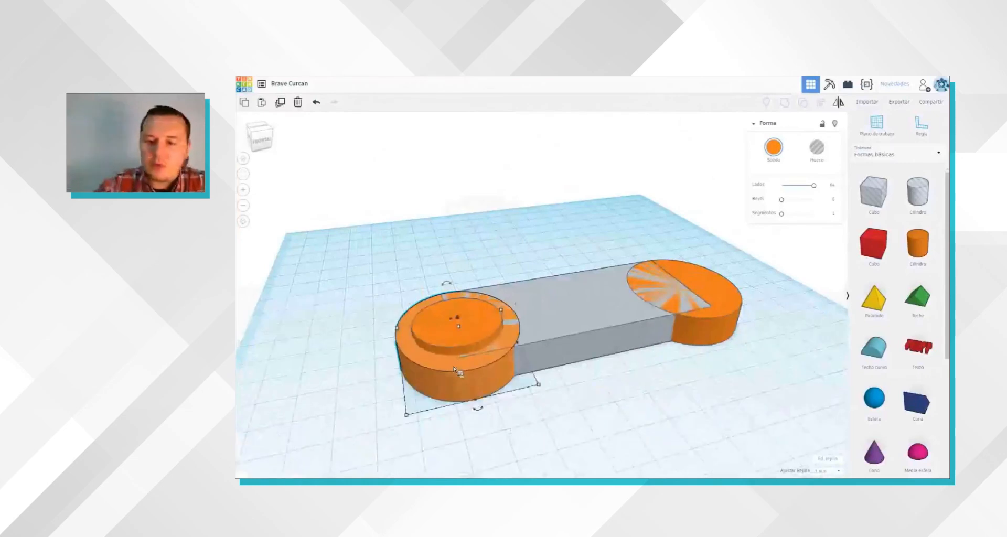
left_click(540, 414)
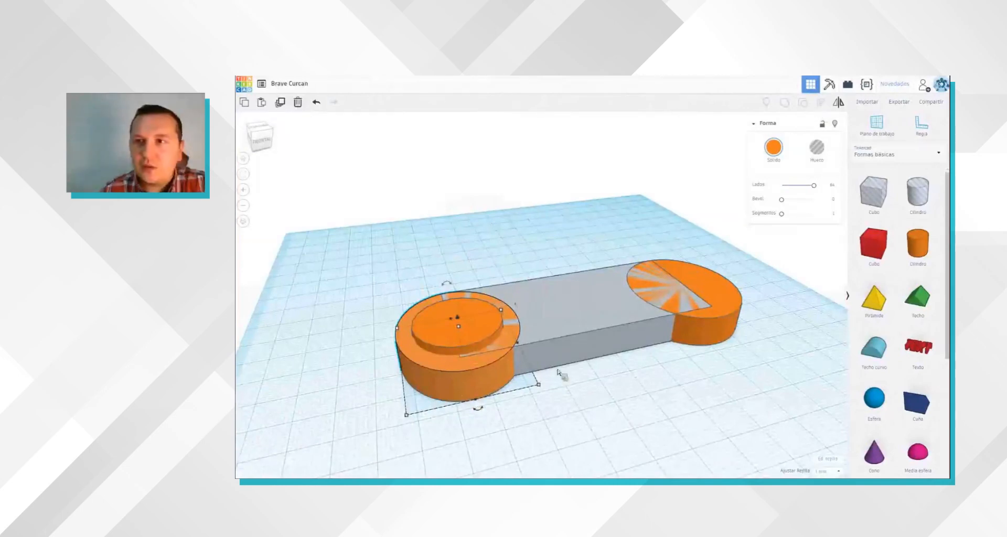
right_click_drag(477, 408, 495, 291)
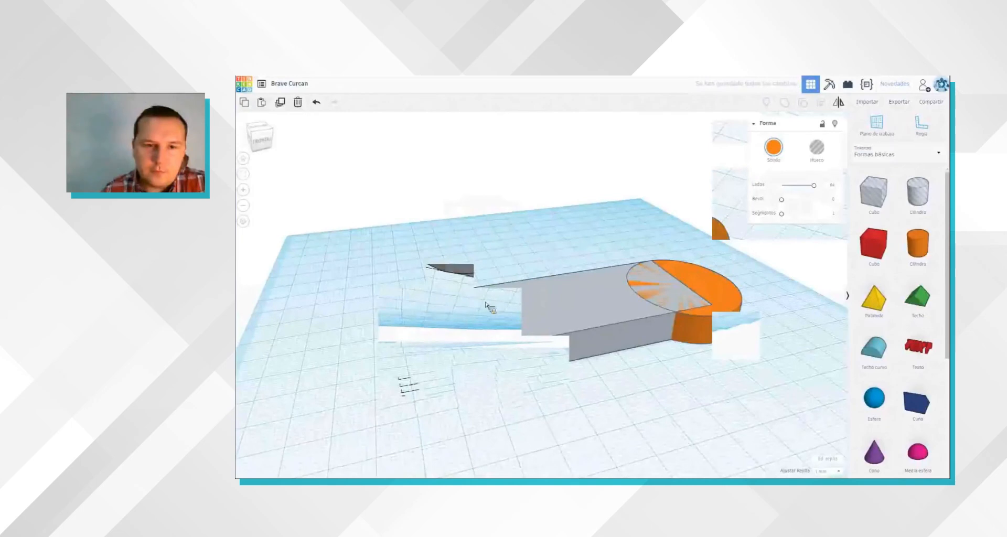
right_click_drag(486, 303, 482, 329)
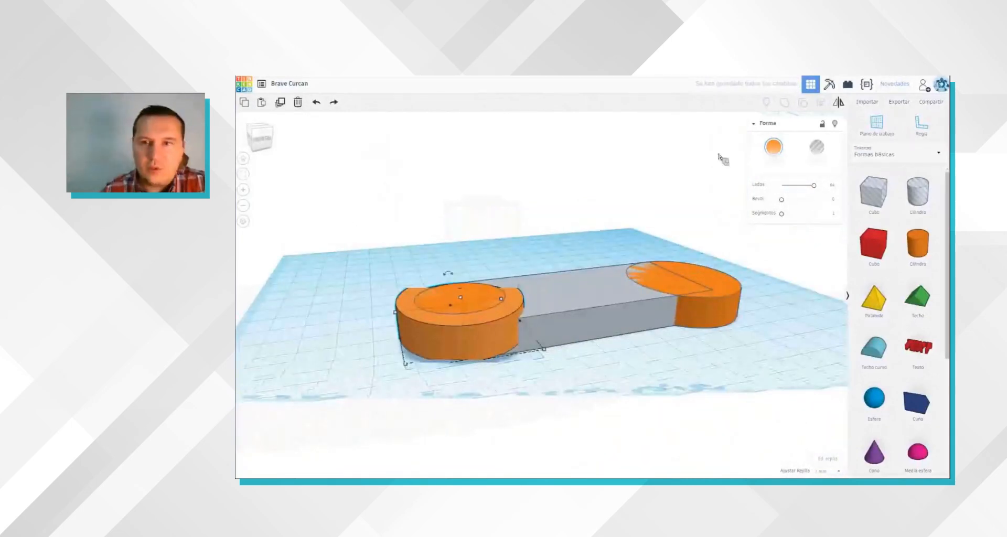
left_click(470, 300, "shift")
left_click(462, 295)
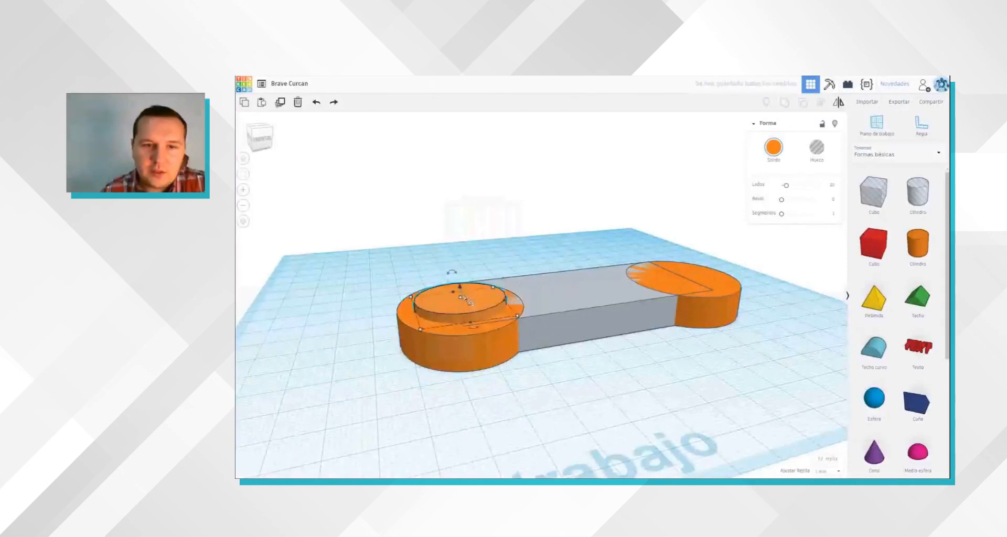
key("ctrl+Down")
key("ctrl+Down")
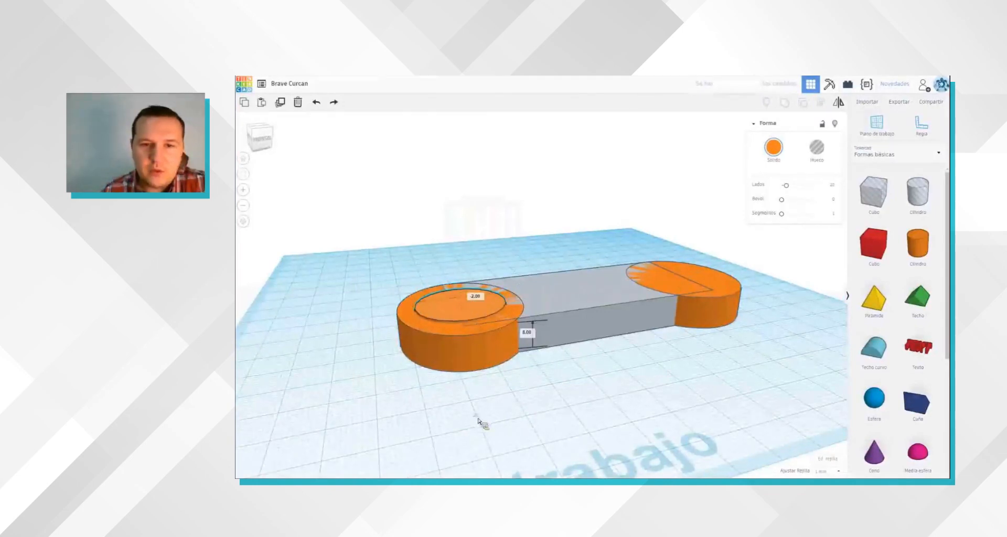
Step: Turn the disc into a hole and group it with the slab and end cylinders to cut a round recess
left_click(479, 459)
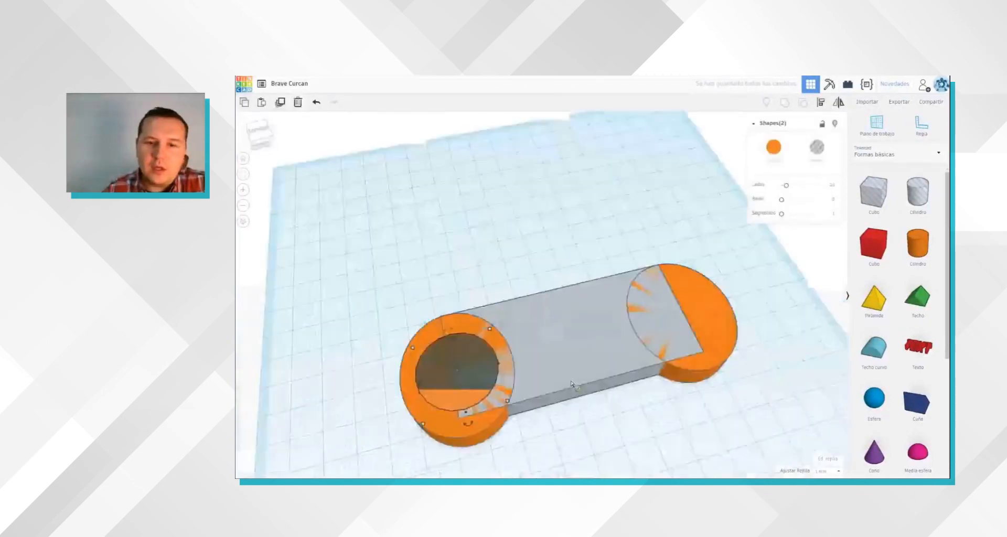
left_click(804, 104)
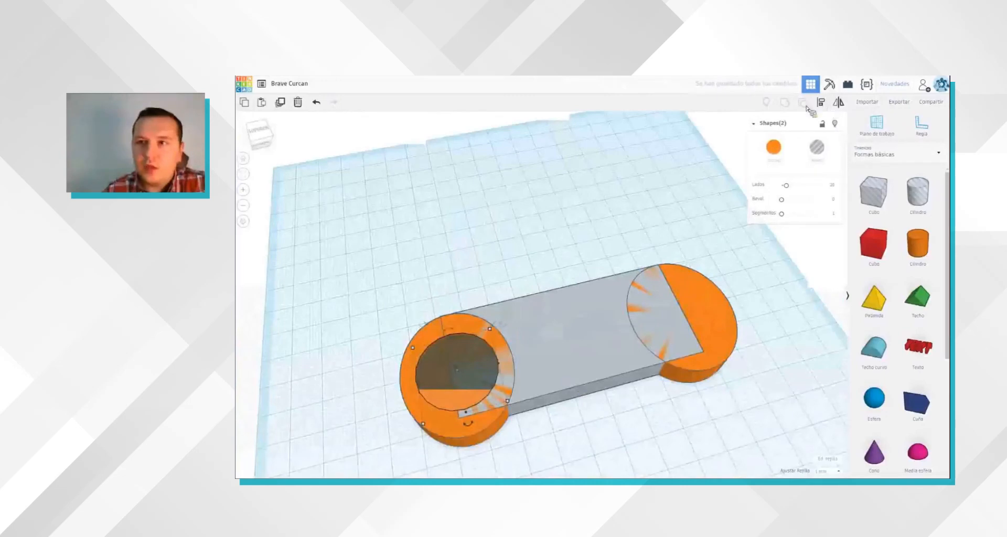
left_click(471, 383)
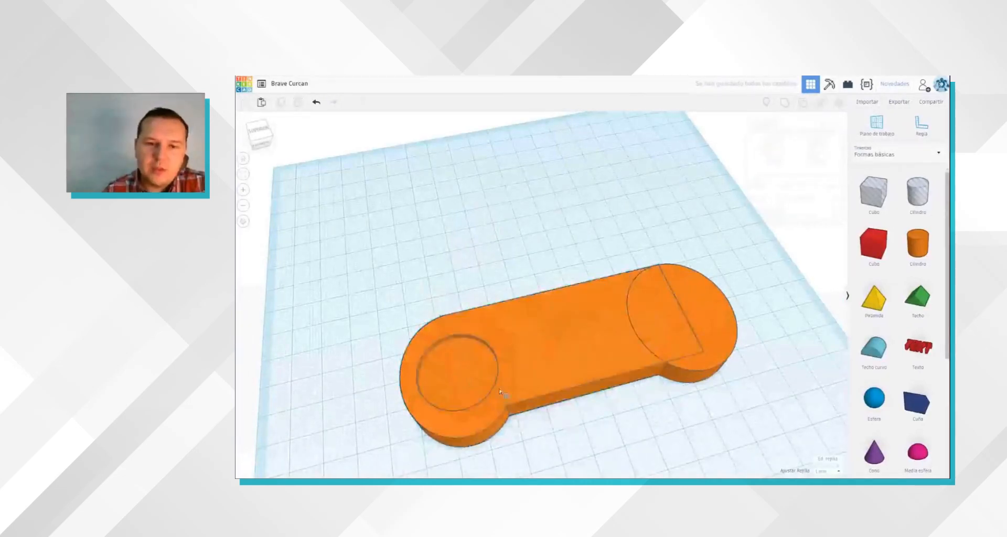
Step: Ungroup the shape and place hole cylinders for recesses at both ends of the slab
left_click(479, 367)
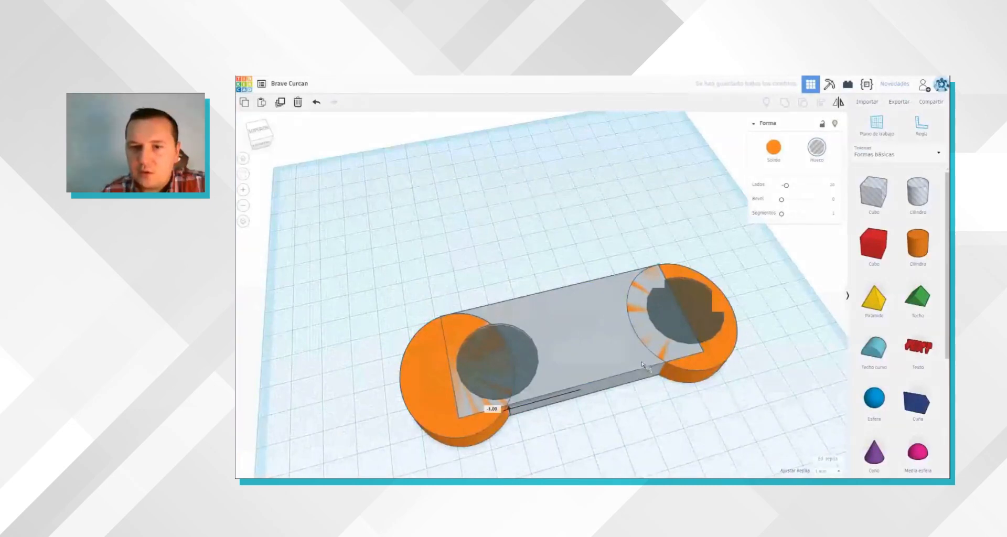
left_click(619, 343)
left_click(719, 246)
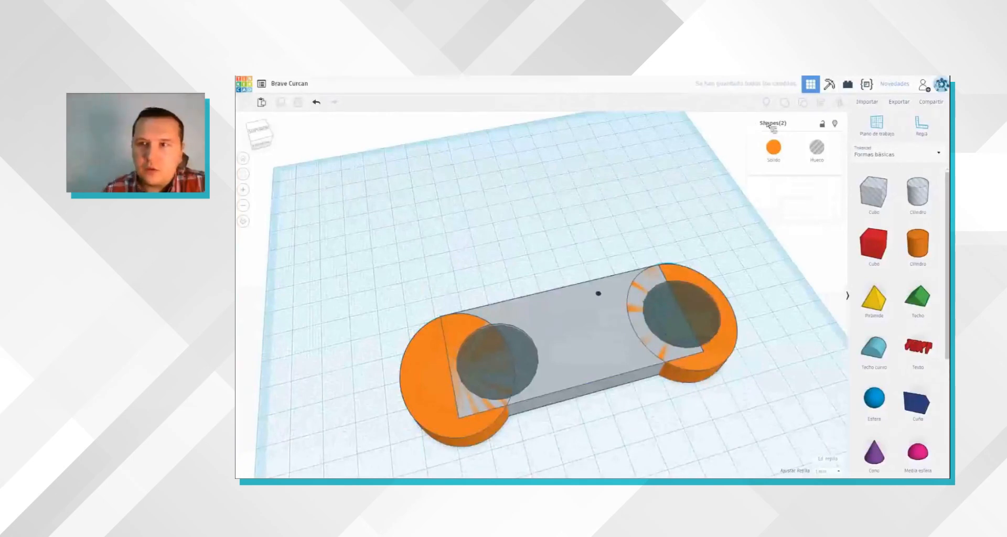
Step: Try to centre-align the end cylinder and the offset hole with each other
left_click(457, 435)
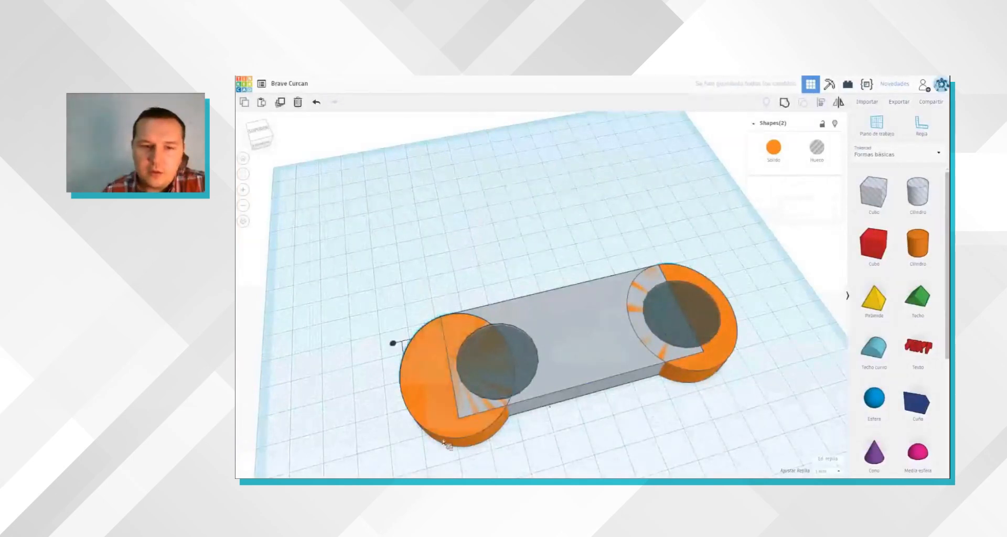
left_click(489, 451)
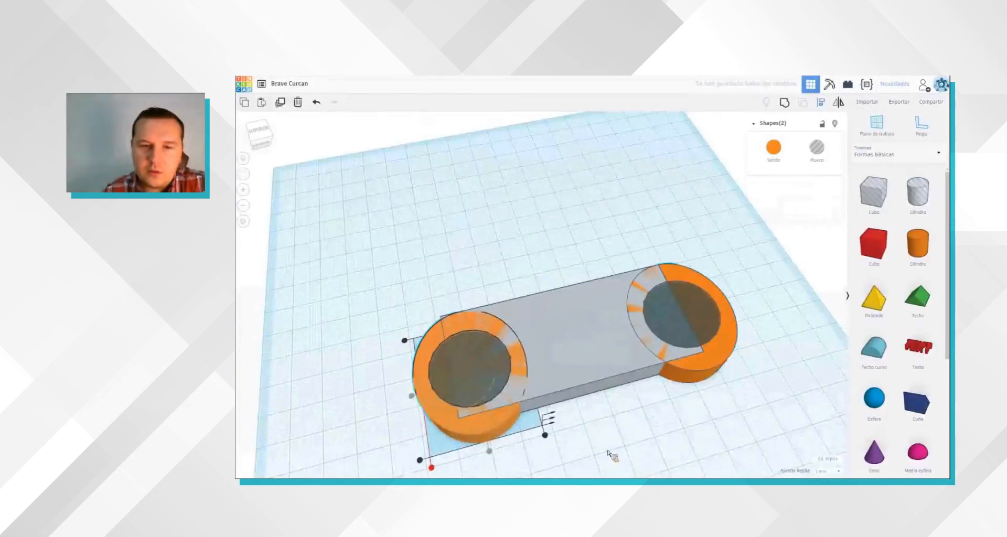
key("ctrl+z")
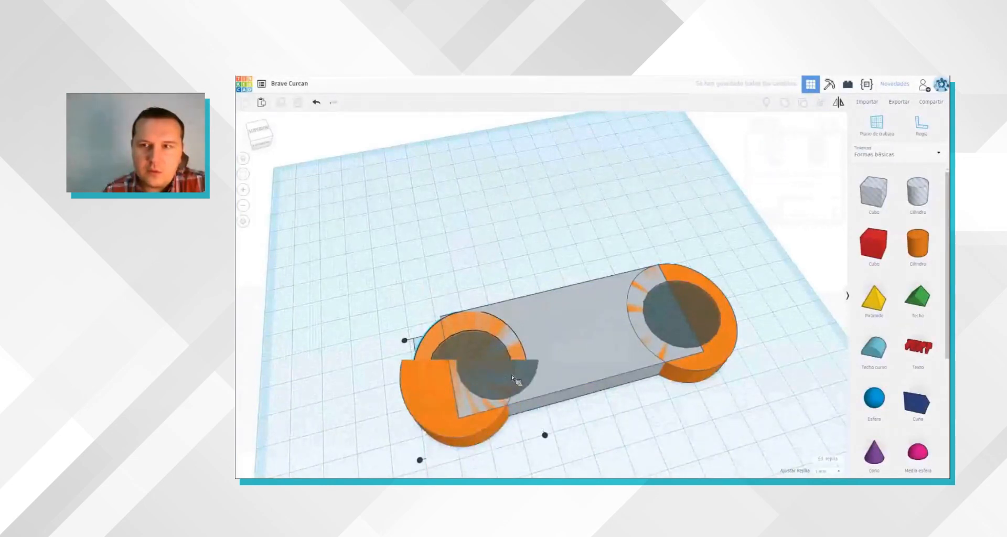
Step: Align the end cylinder and the offset hole on their shared centre in both horizontal directions
left_click(820, 106)
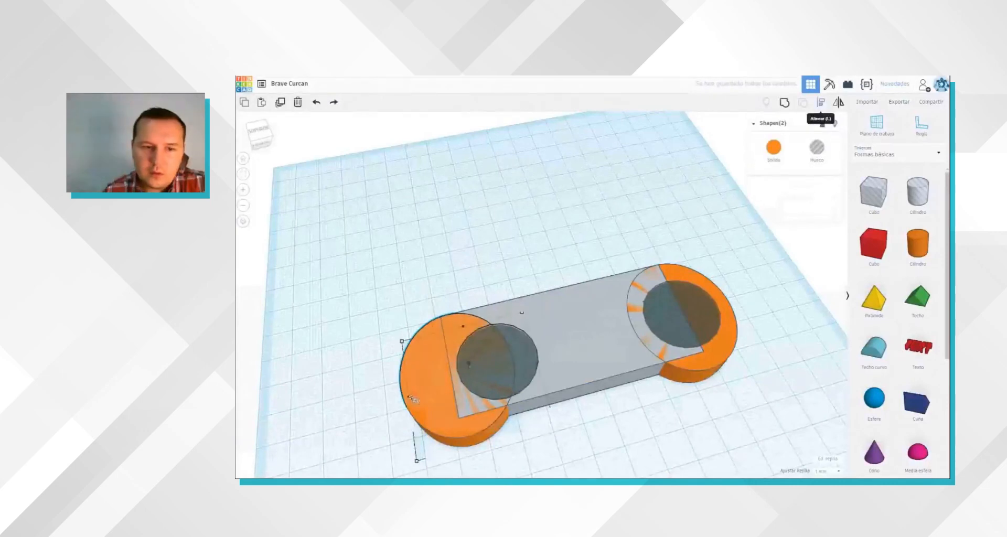
left_click(494, 453)
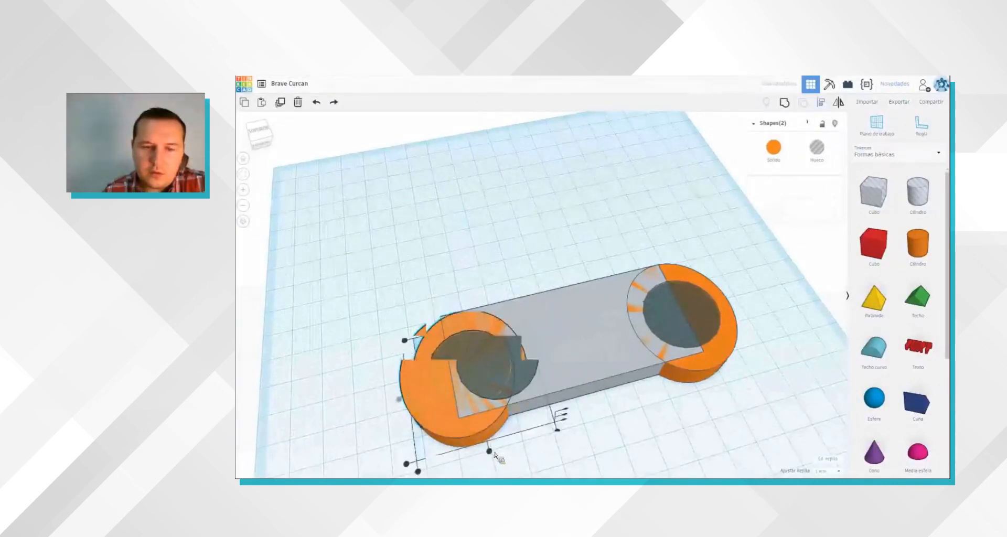
left_click(609, 446)
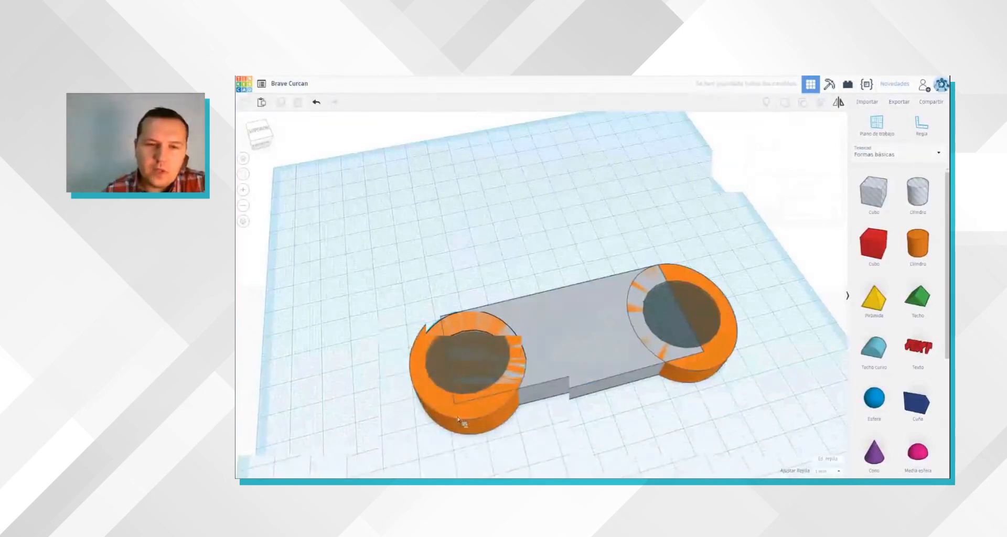
Step: Move the aligned cylinder and hole together back onto the slab's end and group all five shapes
left_click(429, 419)
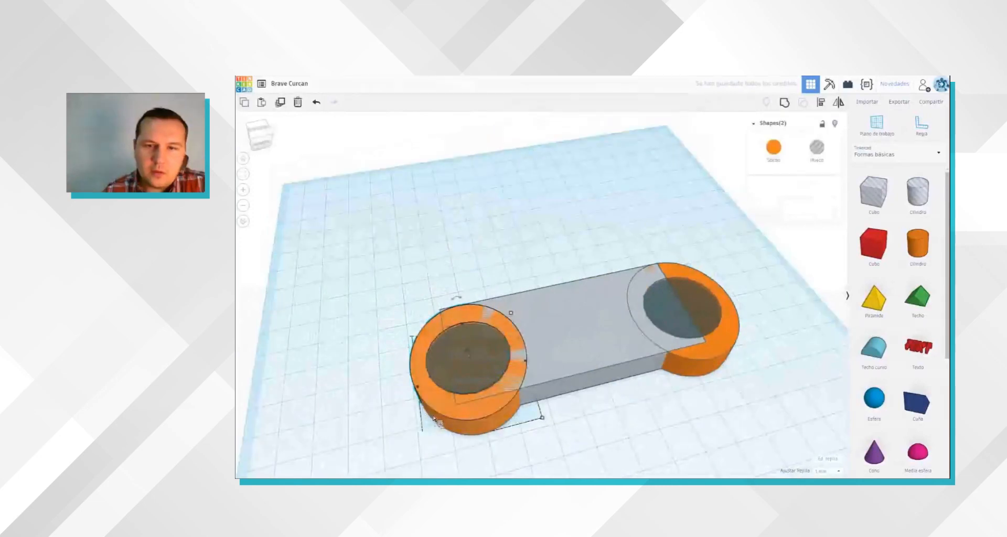
left_click_drag(433, 418, 415, 422)
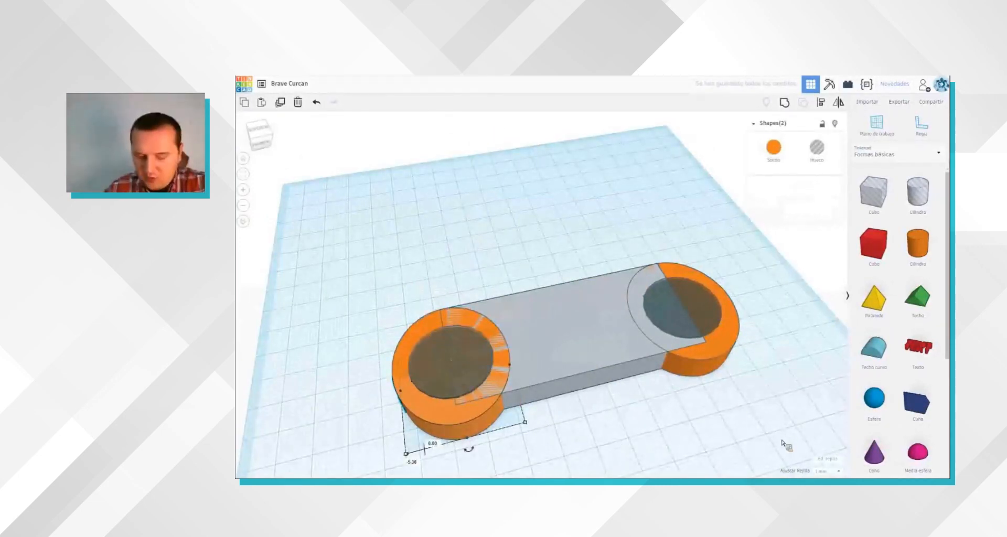
key("ctrl+a")
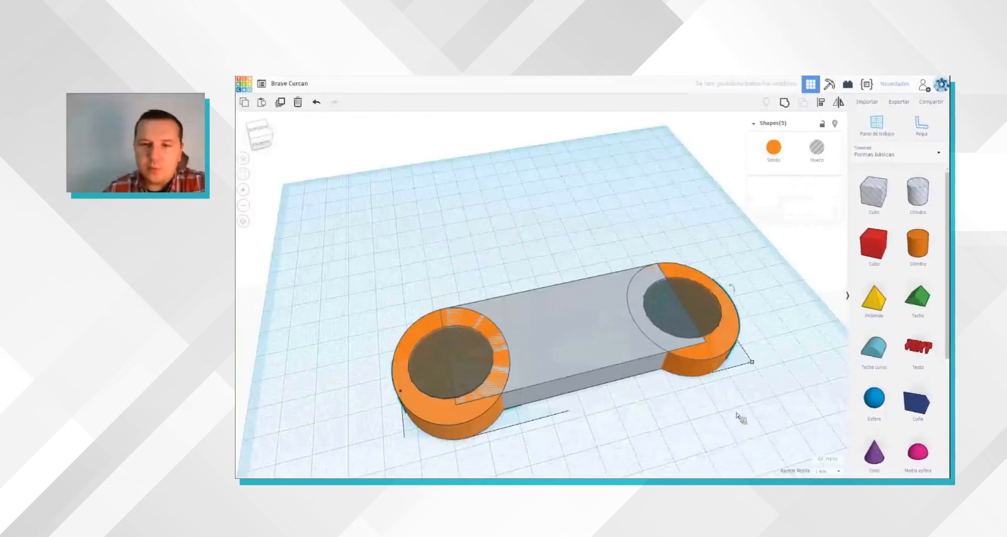
key("ctrl+g")
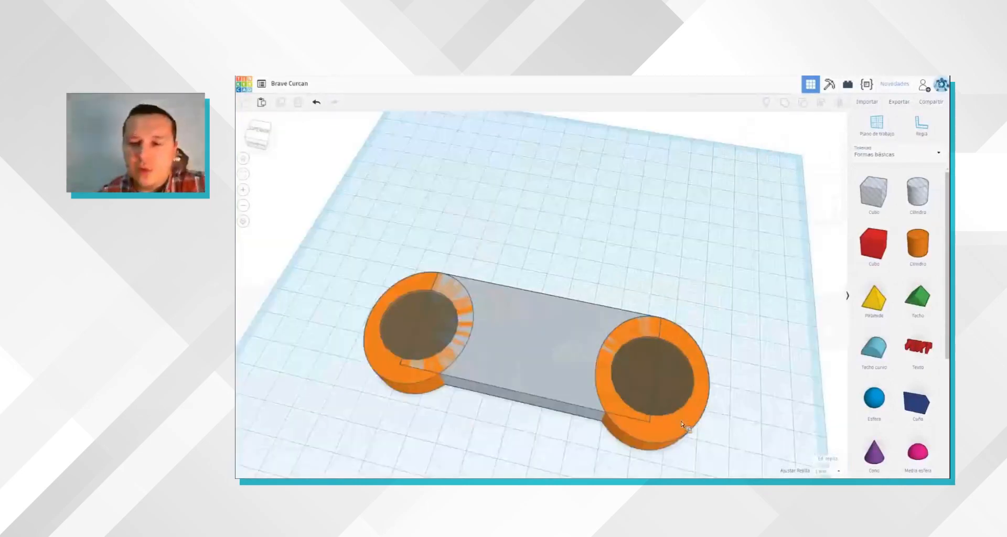
Step: Enlarge the hole in one end cylinder and centre it on that cylinder
left_click(667, 381)
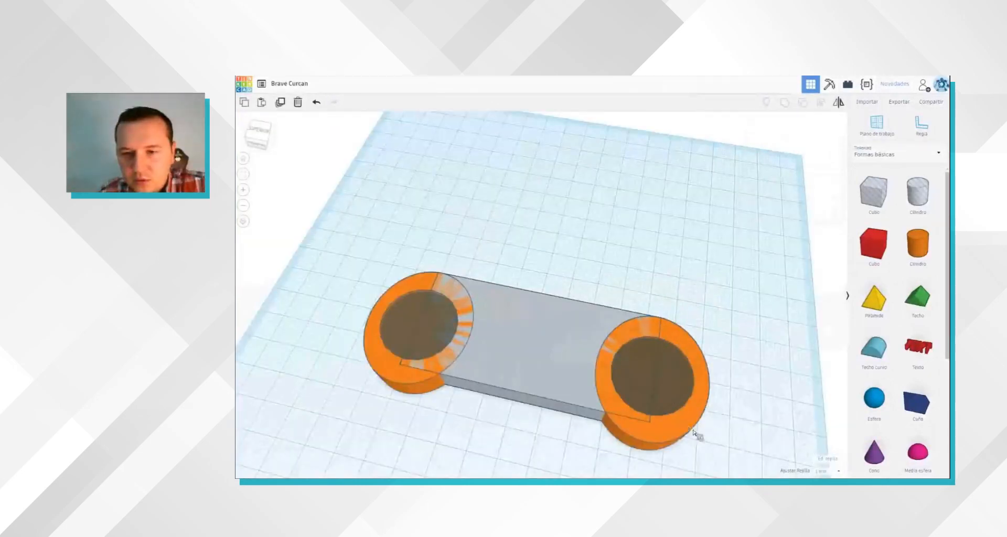
left_click(700, 437)
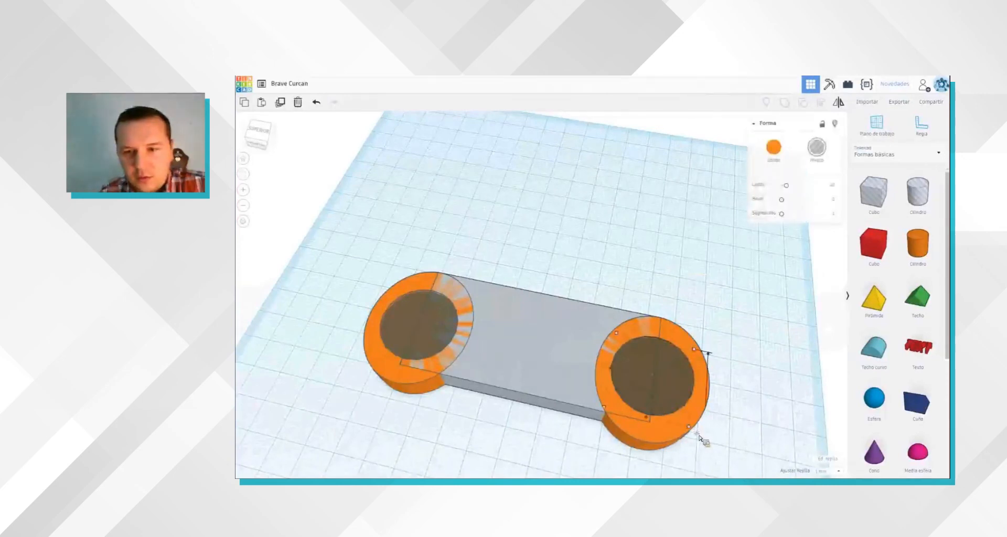
left_click_drag(703, 447, 681, 406)
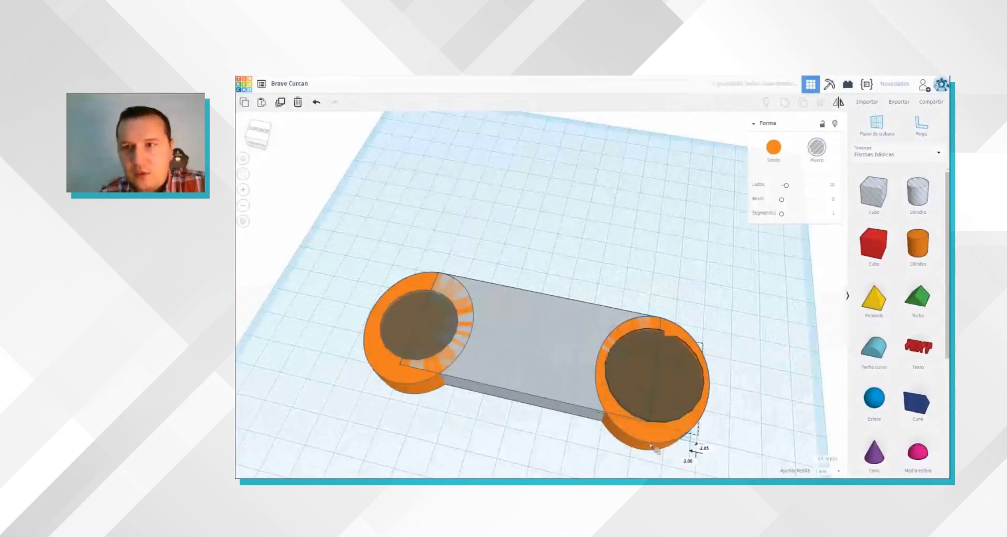
key("Down")
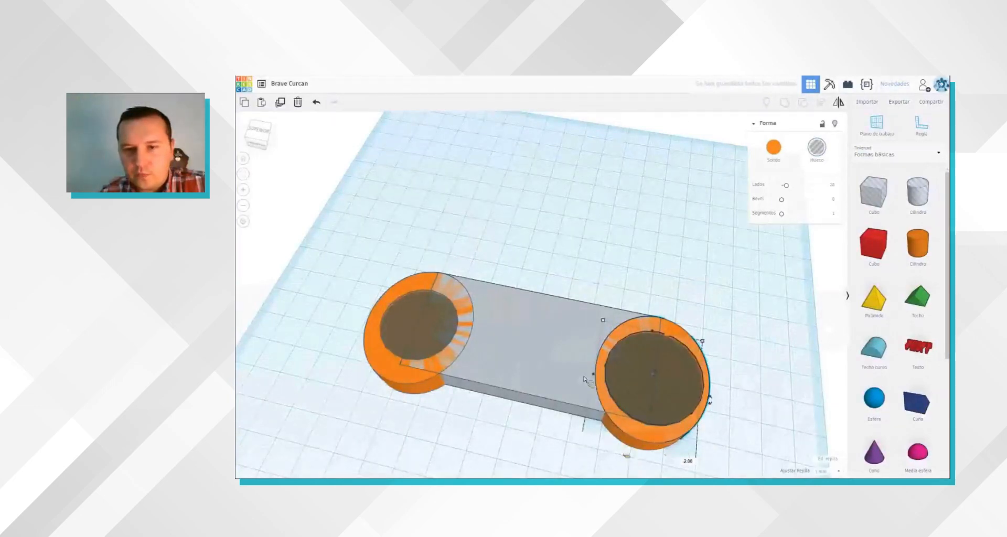
left_click(588, 381, "shift")
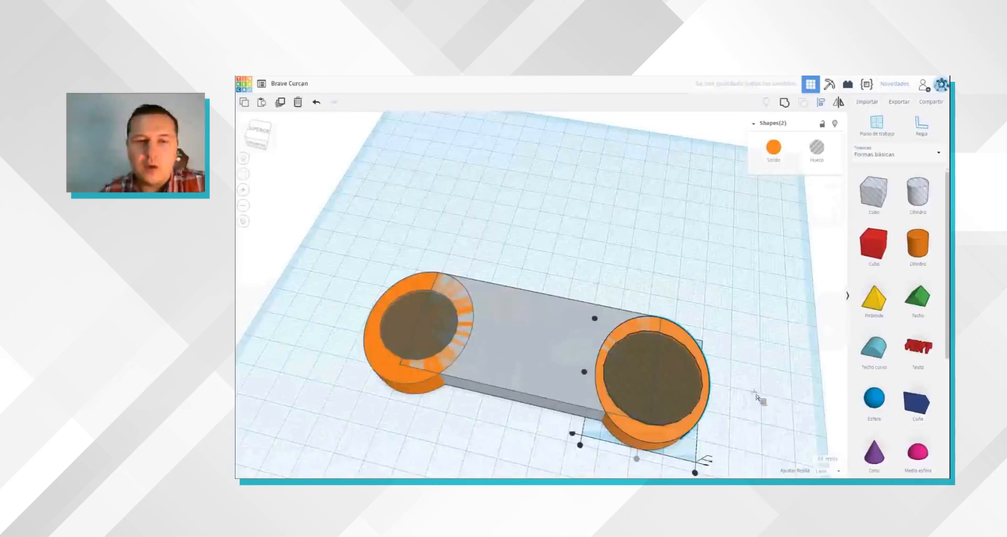
Step: Group all the shapes again to cut the smaller and larger round recesses into the slab's ends
left_click(785, 103)
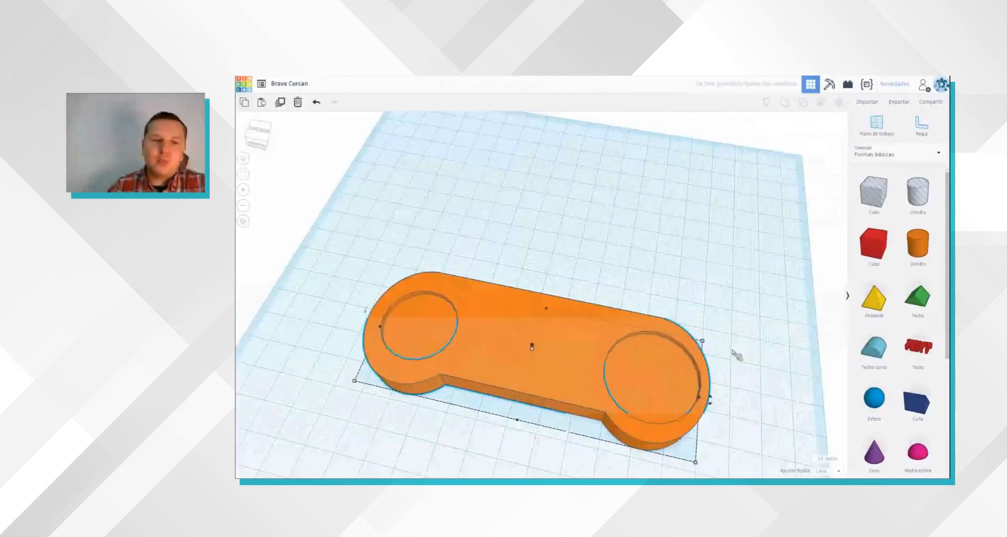
left_click(464, 407)
right_click_drag(493, 336, 518, 362)
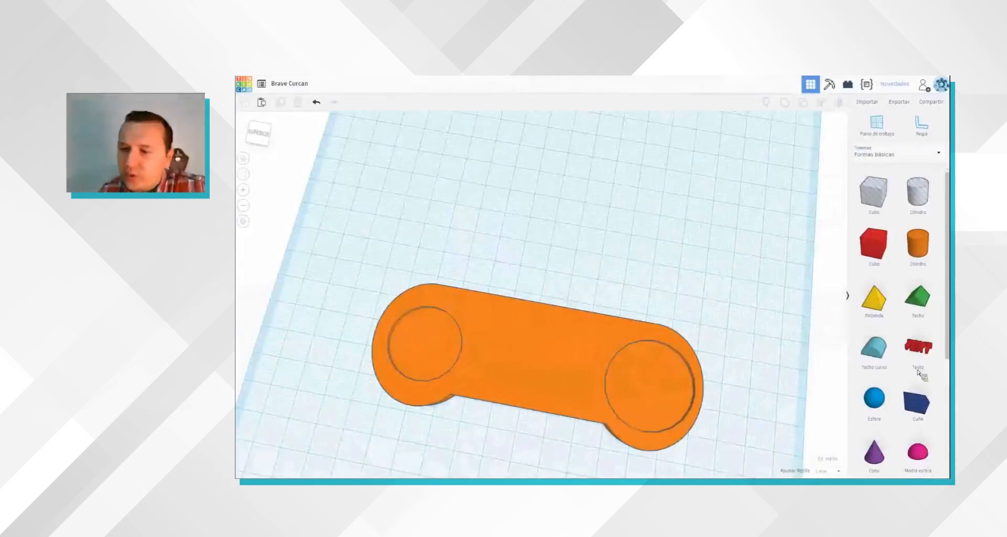
Step: Place a red box over the smaller recess, narrow it to a bar and recolour the slab grey
scroll(918, 371, "down", 5)
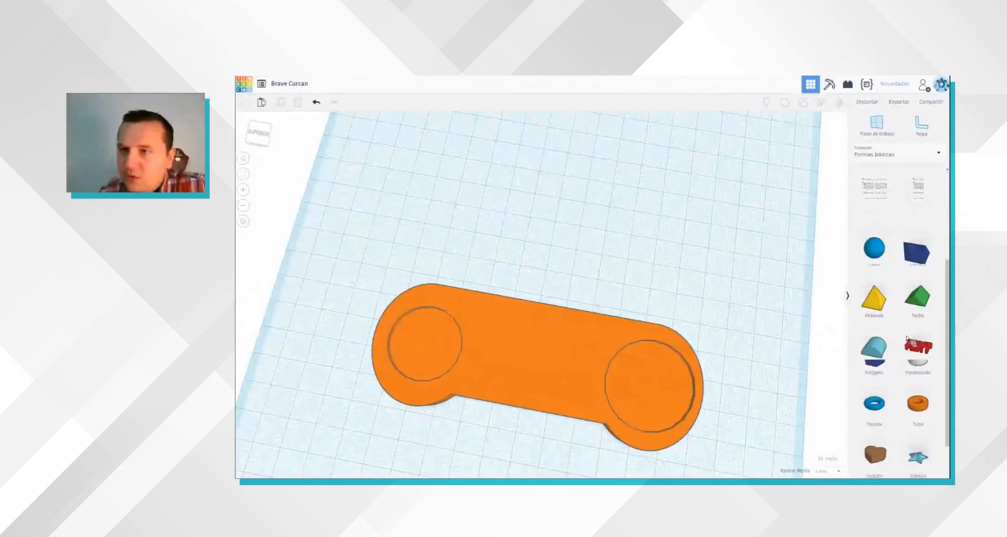
scroll(919, 324, "down", 2)
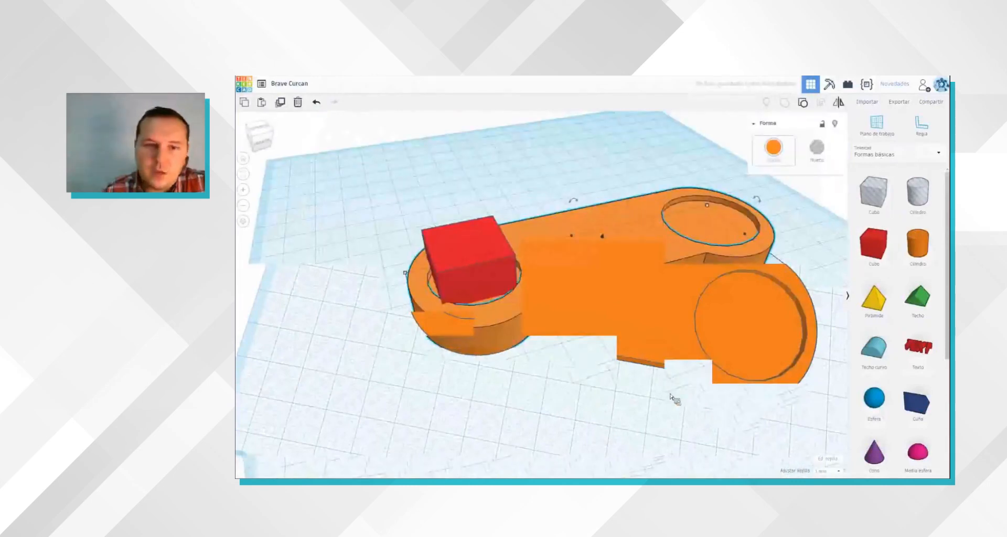
left_click(447, 322)
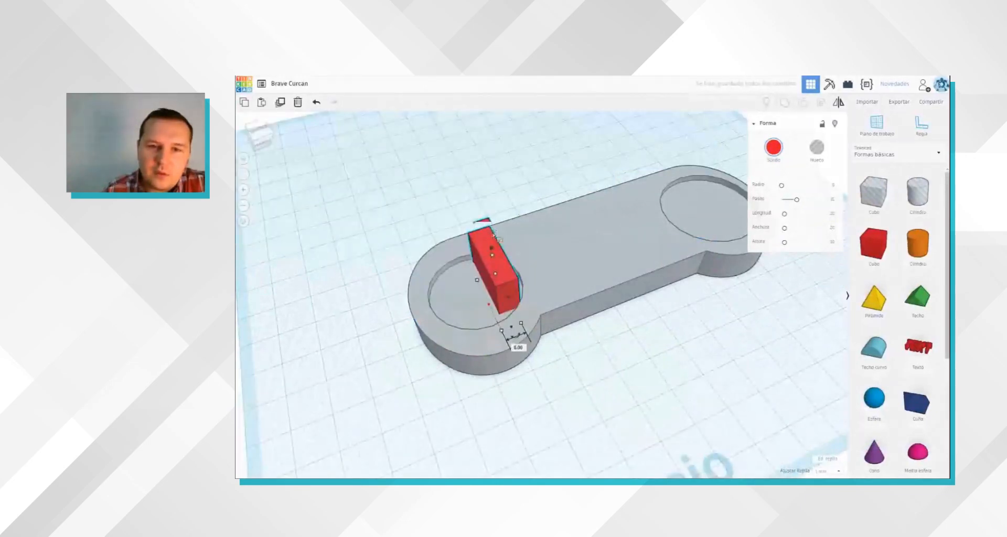
Step: Move the red bar inside the smaller recess, shorten it to about 15 mm and recolour it black
left_click_drag(500, 283, 469, 276)
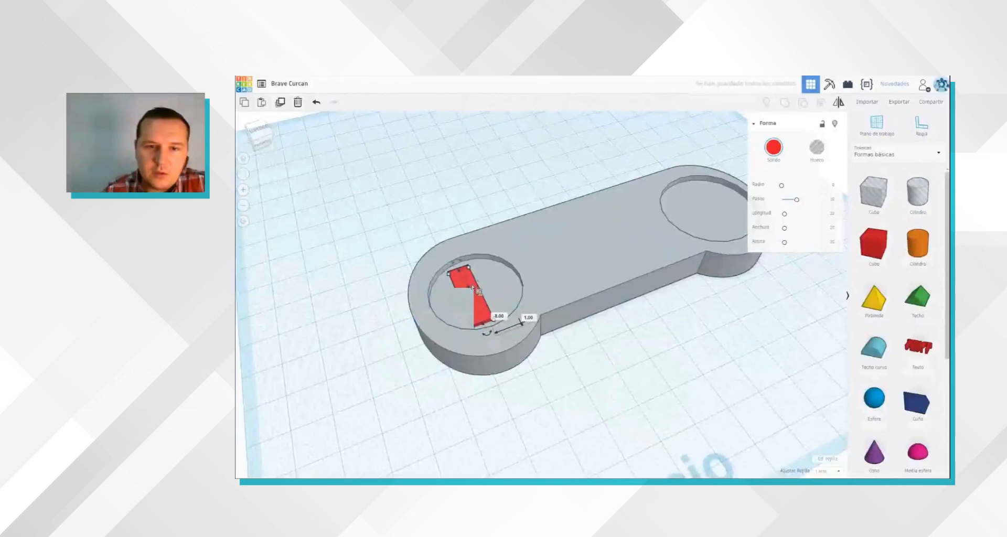
left_click_drag(479, 298, 478, 299)
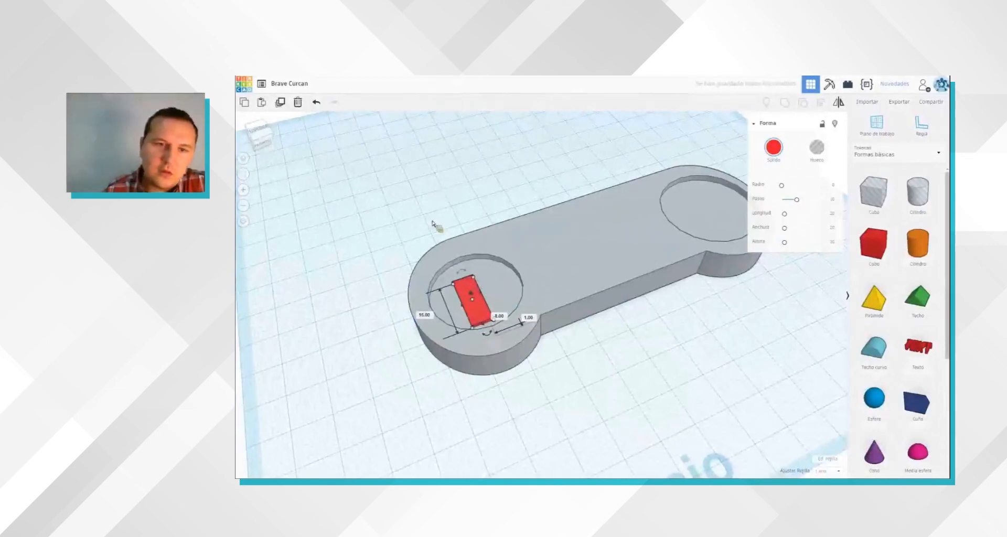
right_click_drag(482, 310, 586, 292)
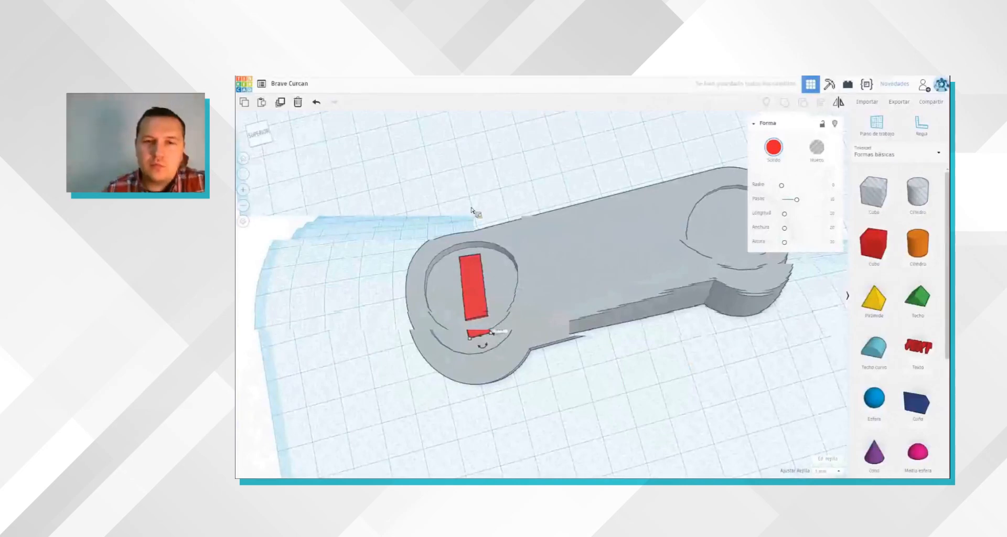
right_click_drag(471, 210, 475, 208)
left_click(774, 148)
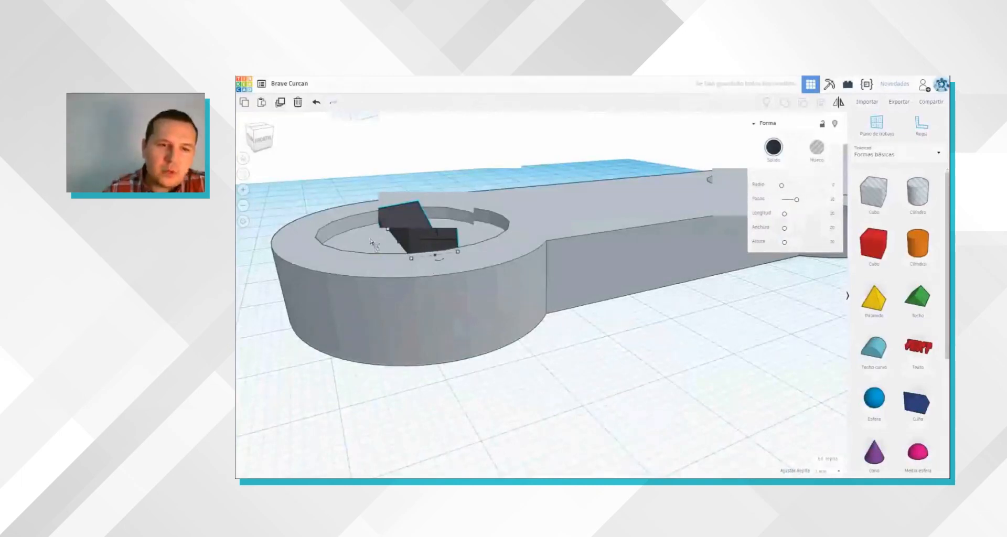
Step: Ungroup the grey slab into its separate cylinders, box and holes
left_click(311, 224)
right_click_drag(311, 224, 333, 219)
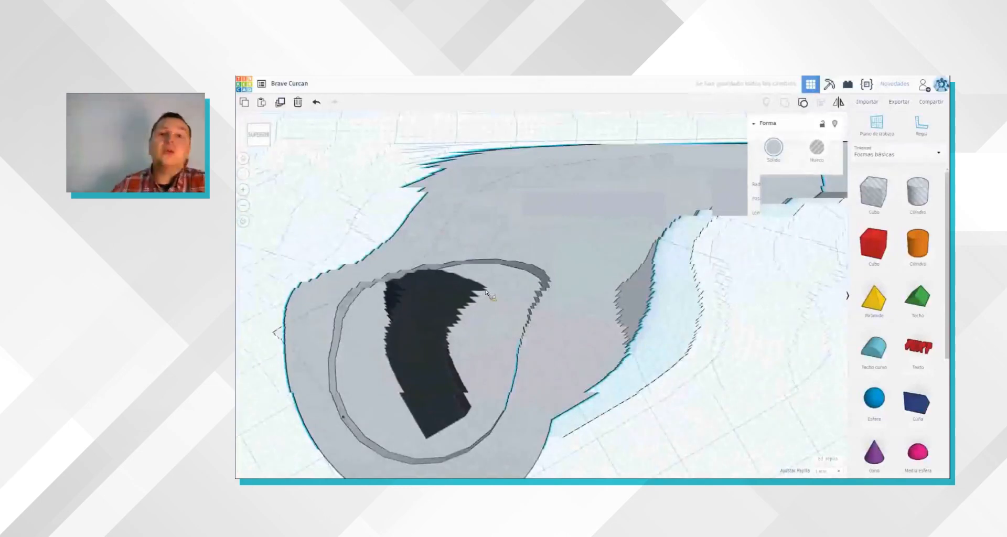
left_click(809, 106)
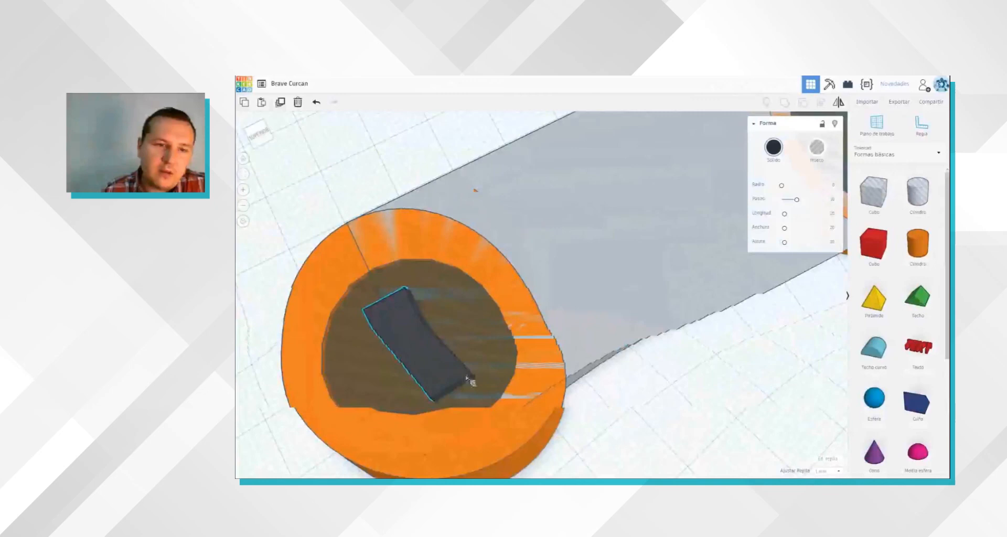
right_click_drag(409, 347, 332, 179)
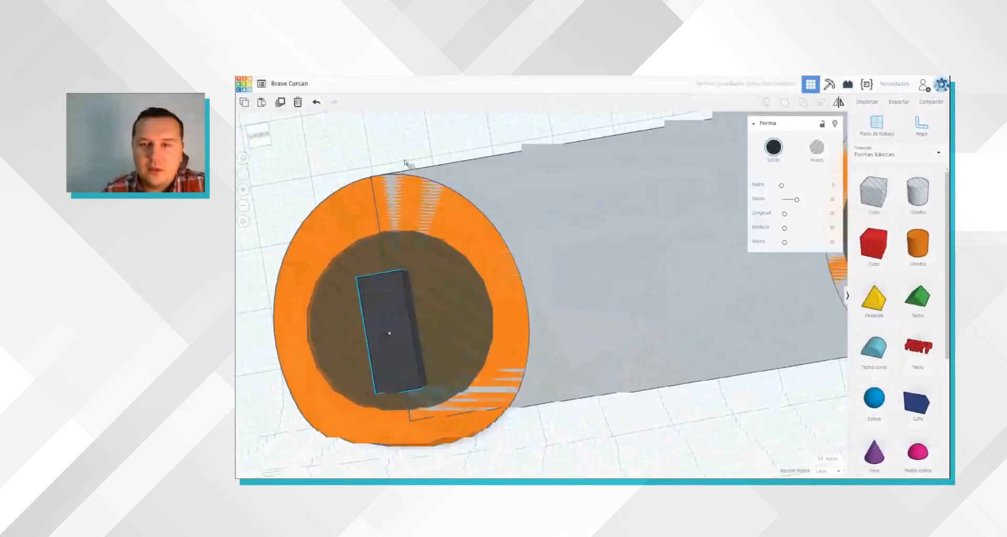
Step: Select all the shapes and undo back to the grouped grey slab with the separate black bar
key("ctrl+a")
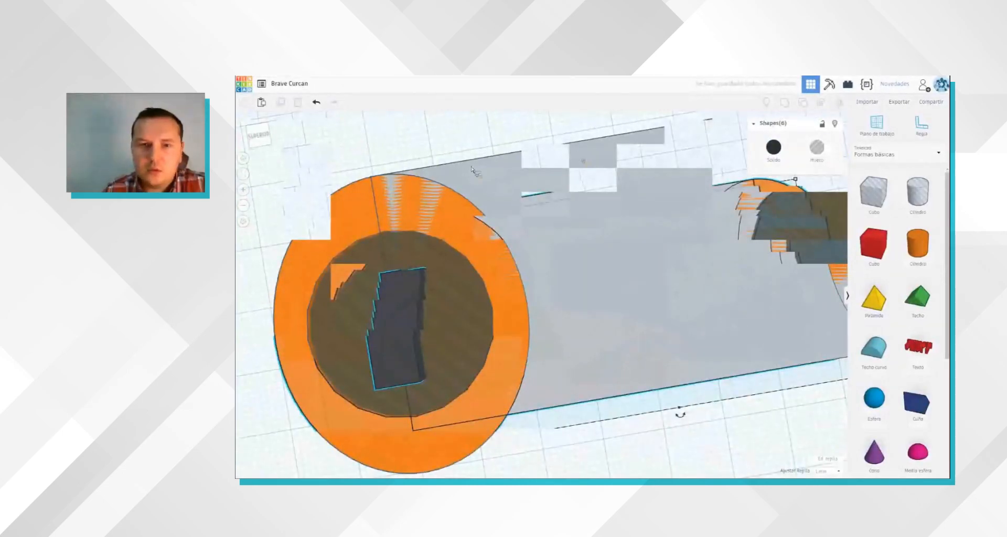
scroll(462, 278, "down", 3)
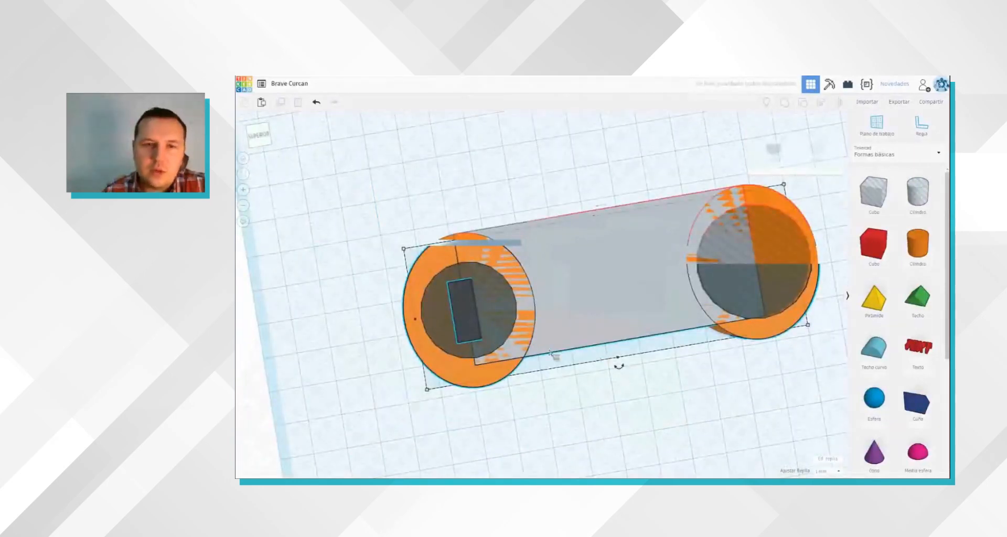
key("ctrl+z")
right_click_drag(550, 350, 525, 338)
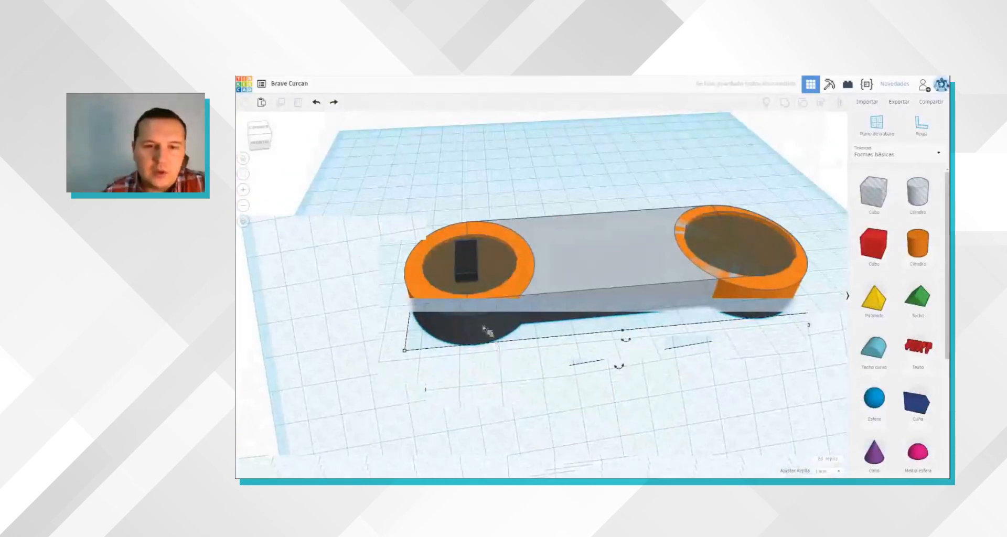
key("ctrl+g")
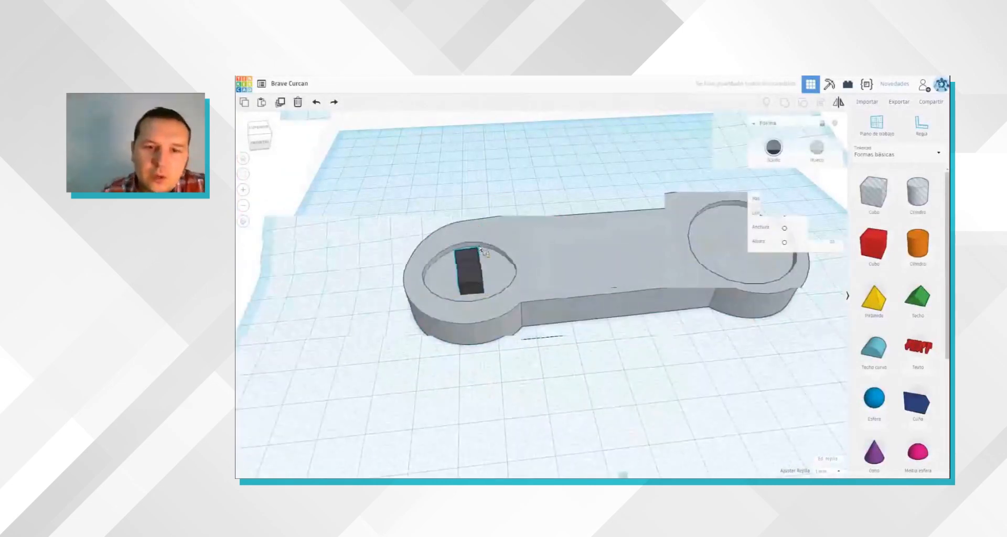